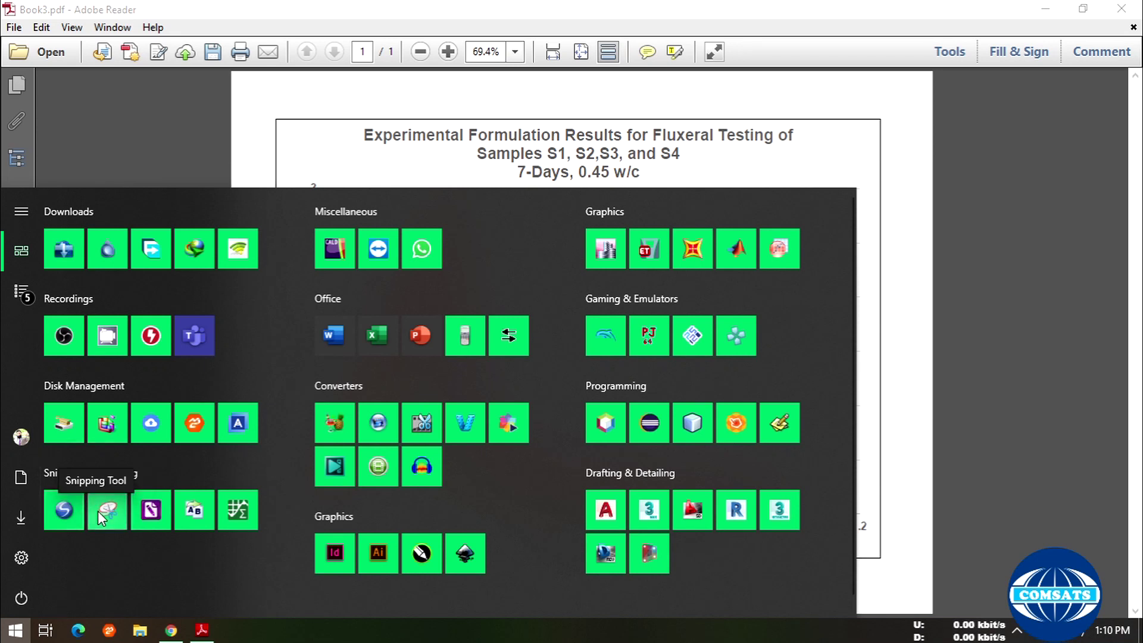
- Launch Snipping Tool and capture the Book3.pdf force–displacement chart's plot area as a new snip
{"action": "left_click", "coordinate": [98, 511]}
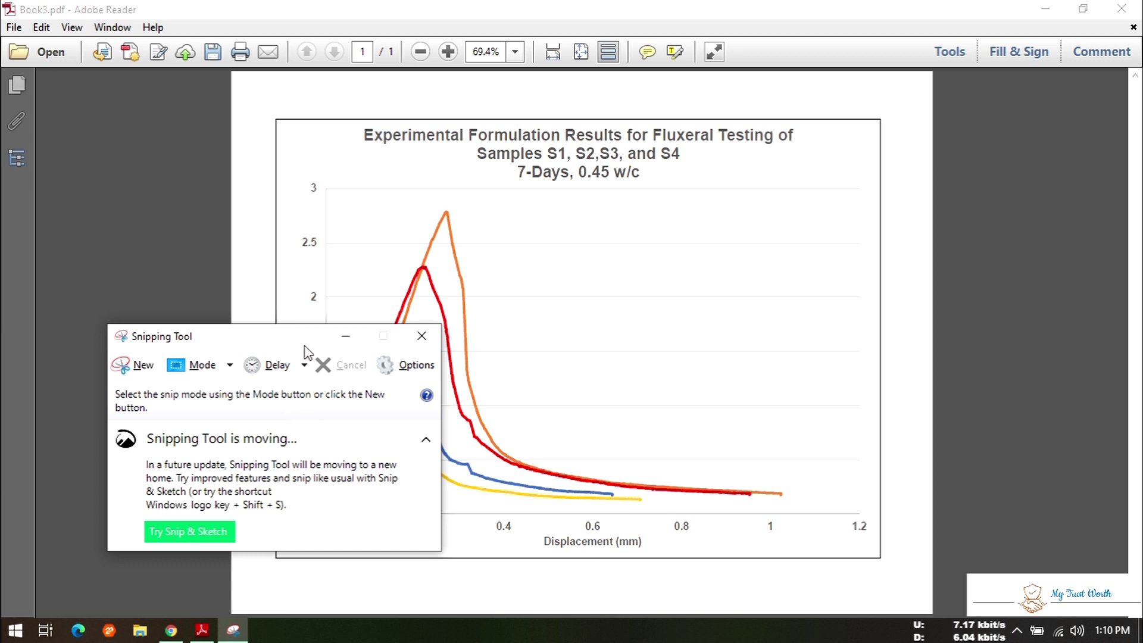
{"action": "left_click", "coordinate": [138, 370]}
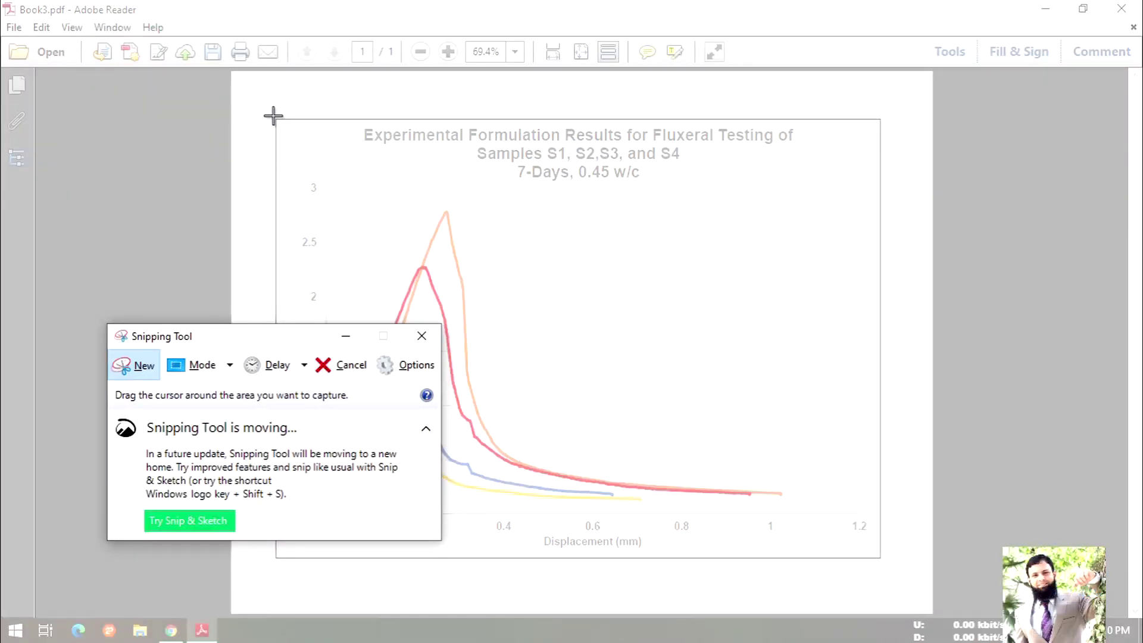
{"action": "left_click_drag", "start_coordinate": [273, 116], "coordinate": [274, 116]}
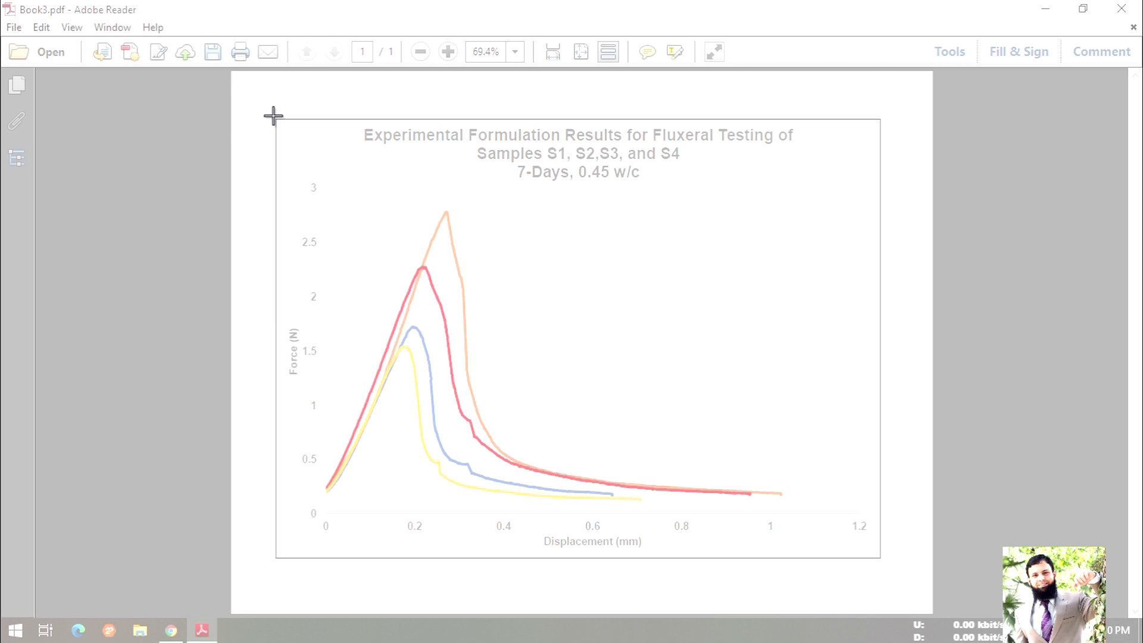
{"action": "left_click_drag", "start_coordinate": [273, 116], "coordinate": [273, 116]}
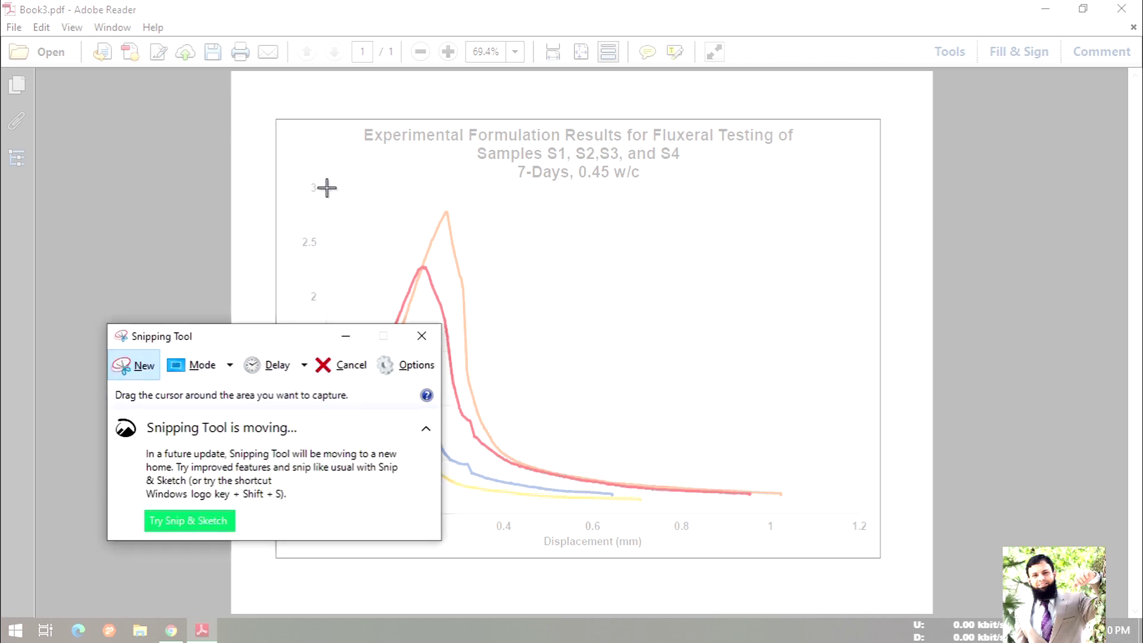
{"action": "left_click_drag", "start_coordinate": [299, 176], "coordinate": [873, 553]}
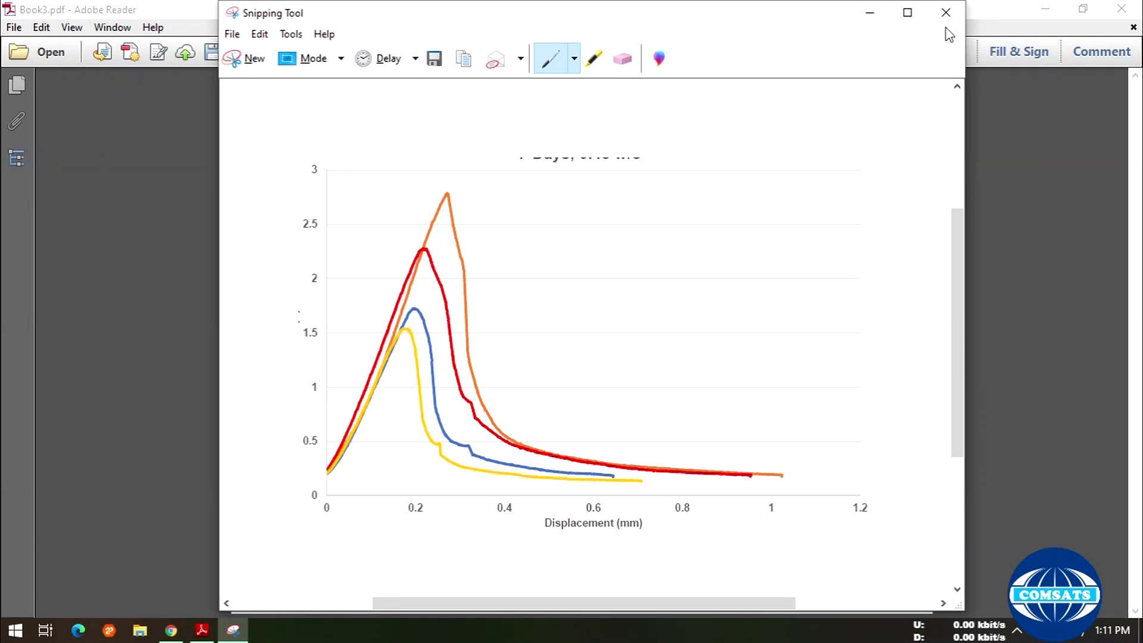
- Recapture the whole chart including the Force (N) axis label, then start saving the snip
{"action": "left_click", "coordinate": [241, 65]}
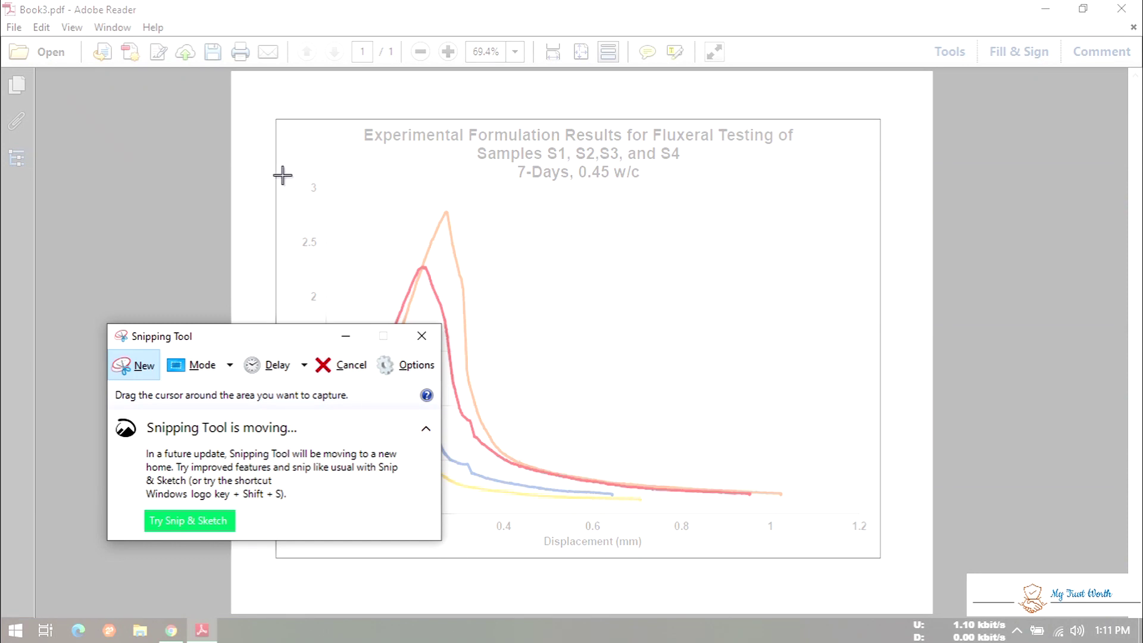
{"action": "left_click_drag", "start_coordinate": [282, 178], "coordinate": [874, 551]}
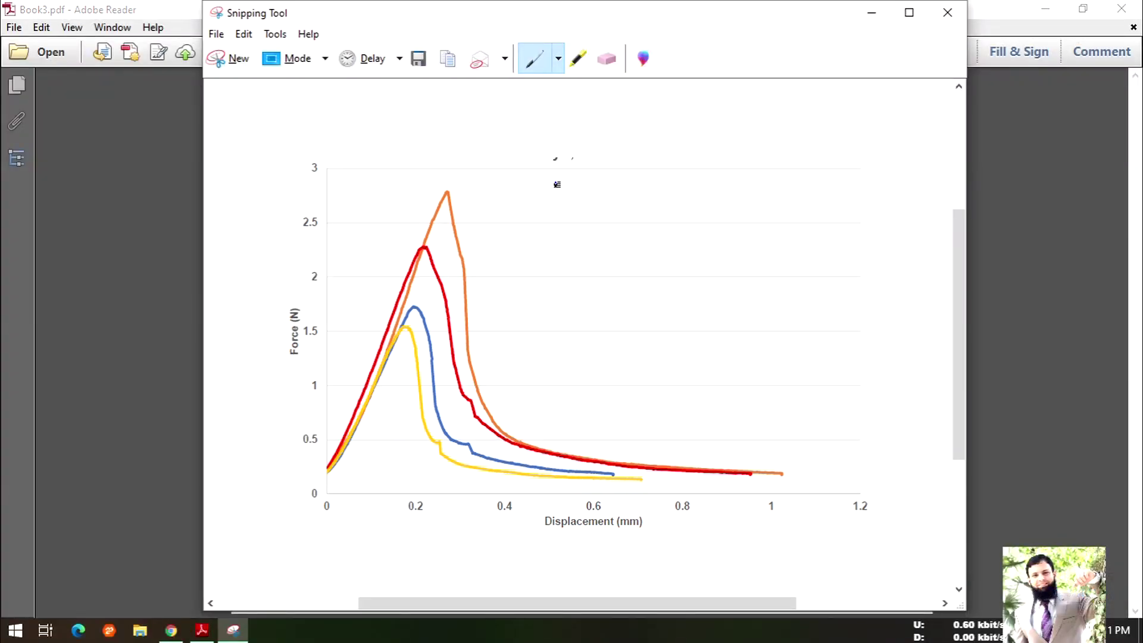
{"action": "left_click", "coordinate": [418, 57]}
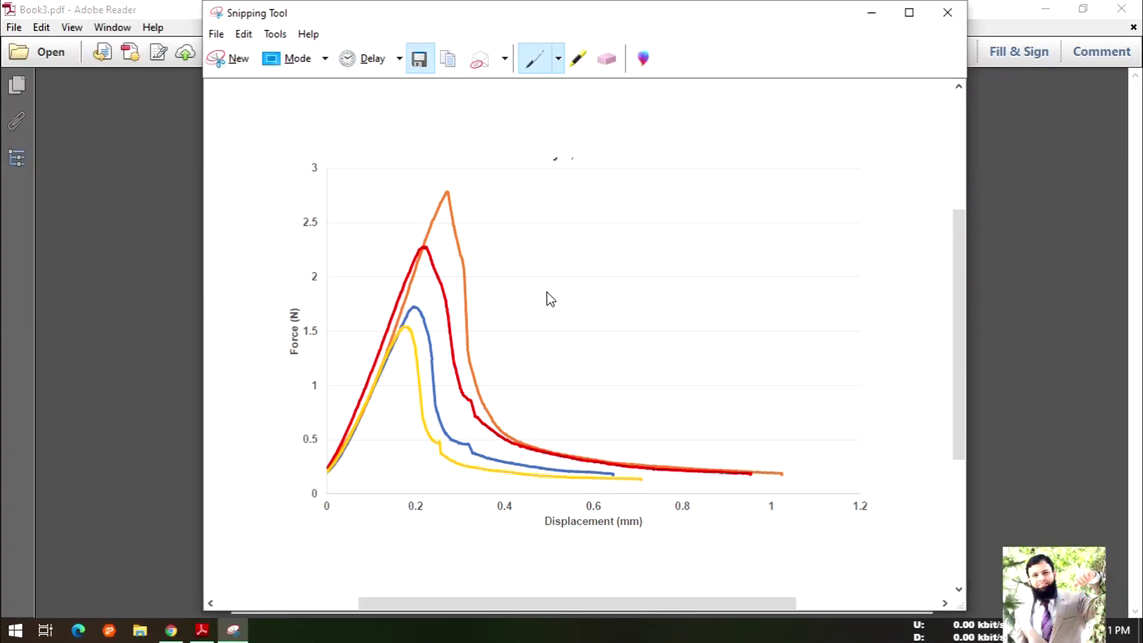
- Save the snip to the Desktop as the JPEG 'Test 1' and close Snipping Tool
{"action": "scroll", "coordinate": [199, 246], "scroll_direction": "up", "scroll_amount": 2}
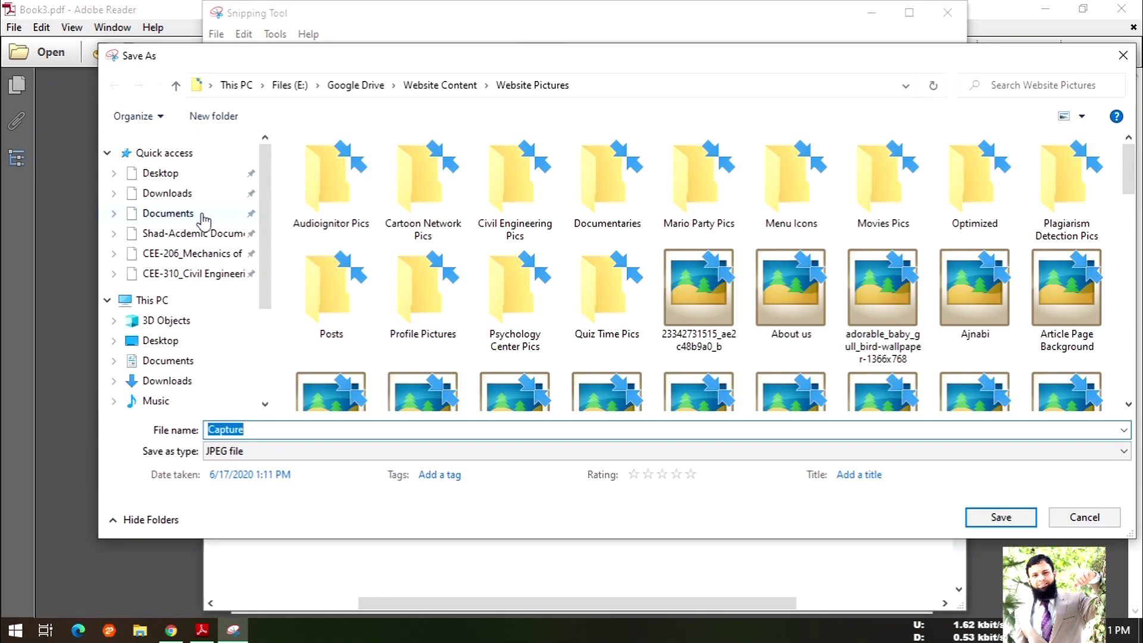
{"action": "left_click", "coordinate": [171, 213]}
{"action": "left_click", "coordinate": [171, 174]}
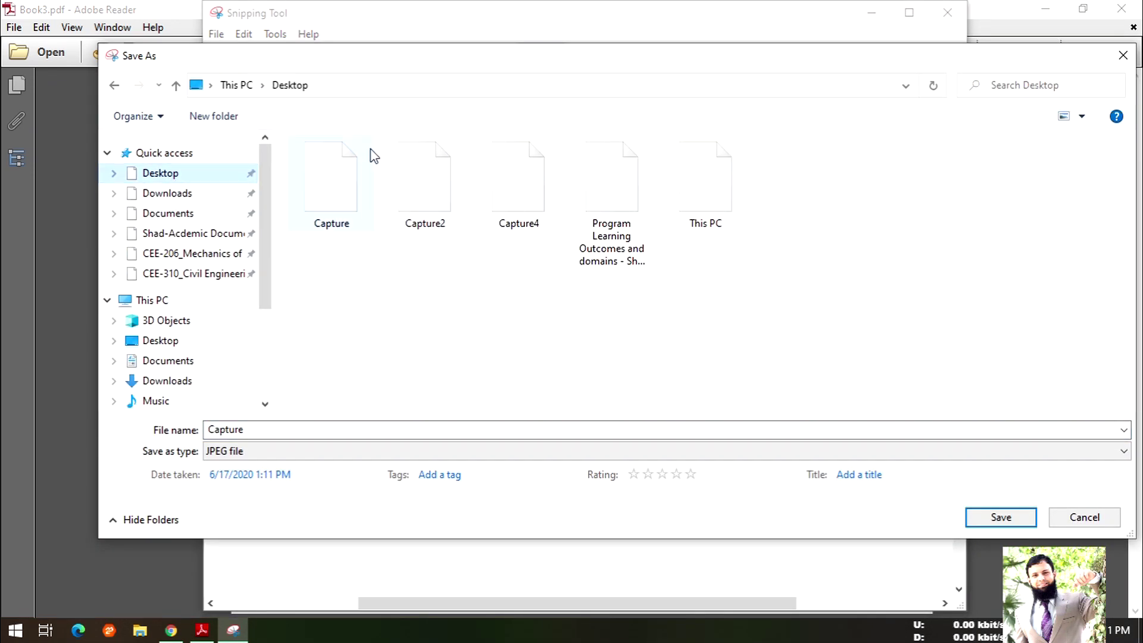
{"action": "left_click", "coordinate": [332, 426]}
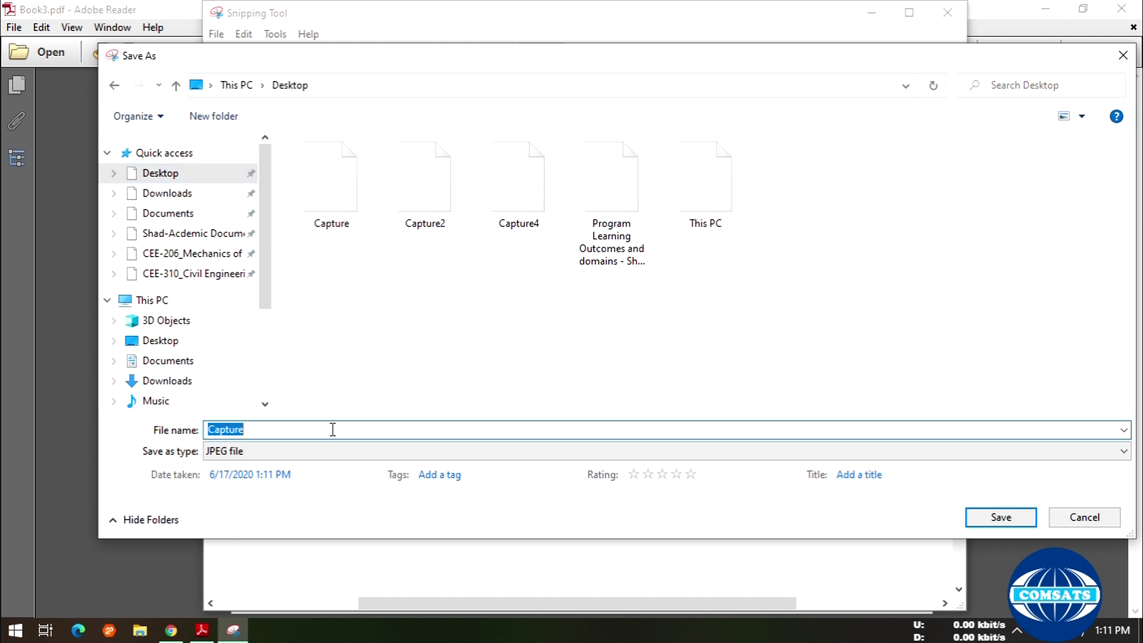
{"action": "type", "text": "Test "}
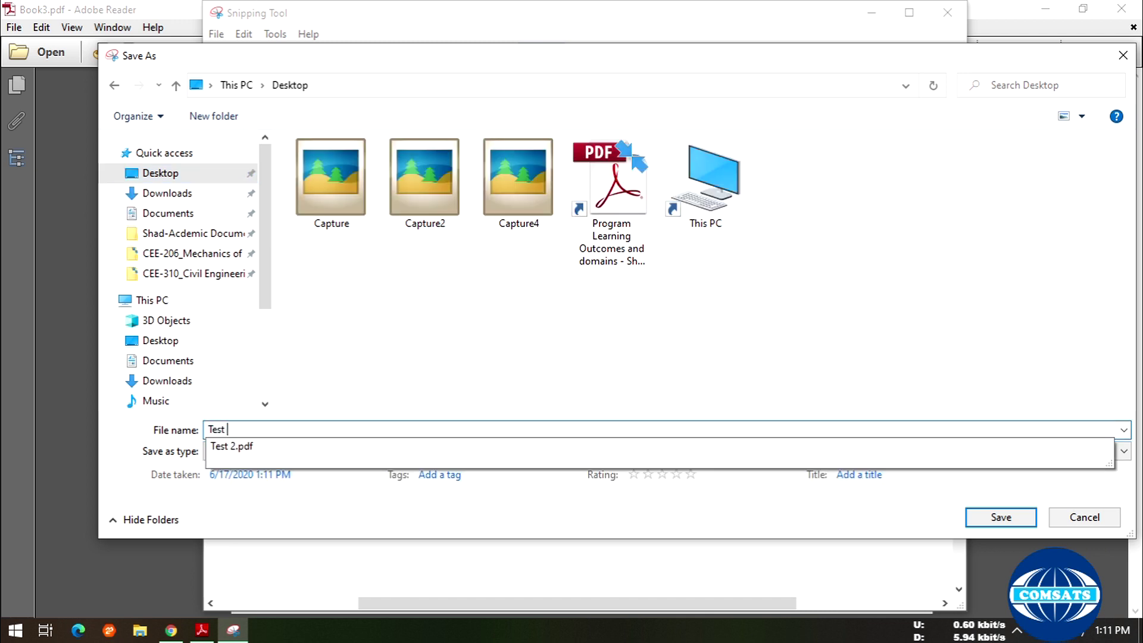
{"action": "type", "text": "1"}
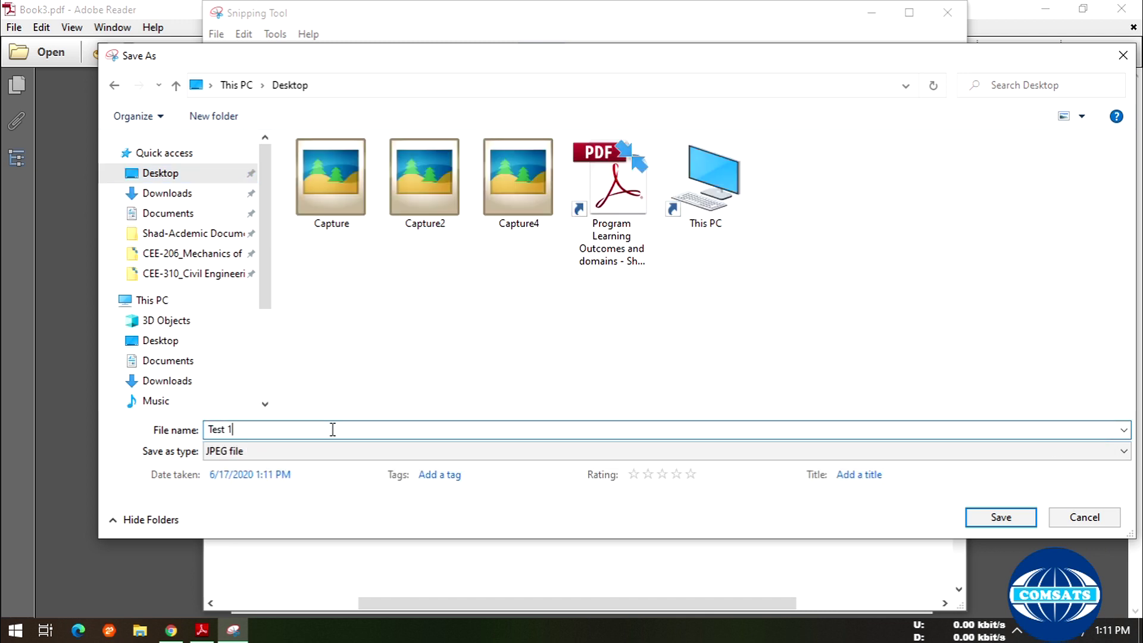
{"action": "left_click", "coordinate": [1012, 519]}
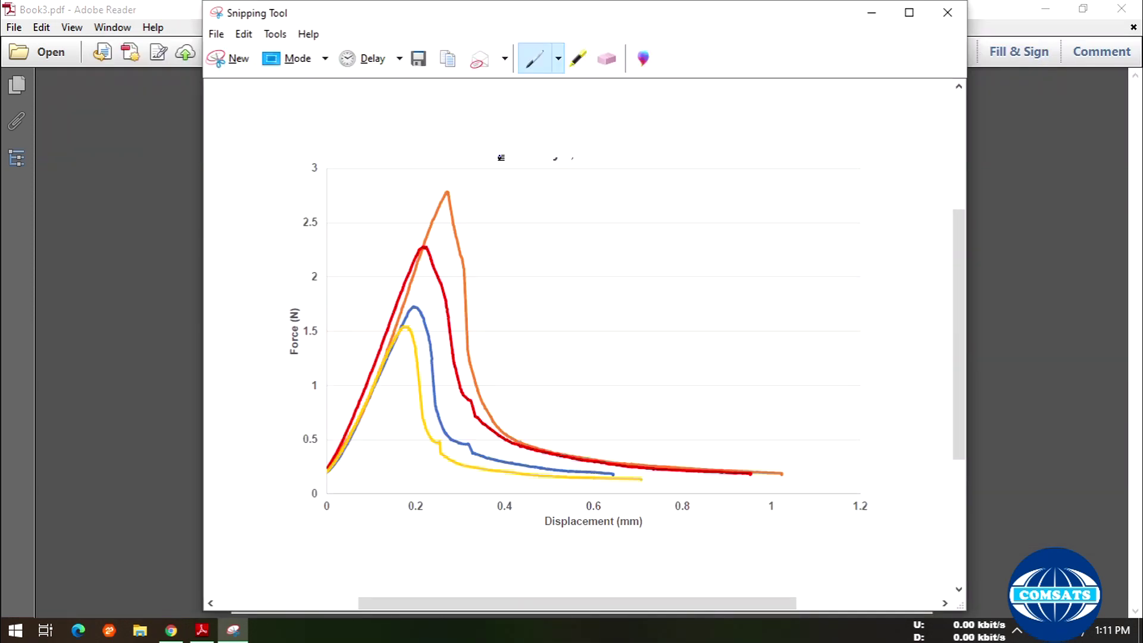
{"action": "left_click", "coordinate": [947, 12]}
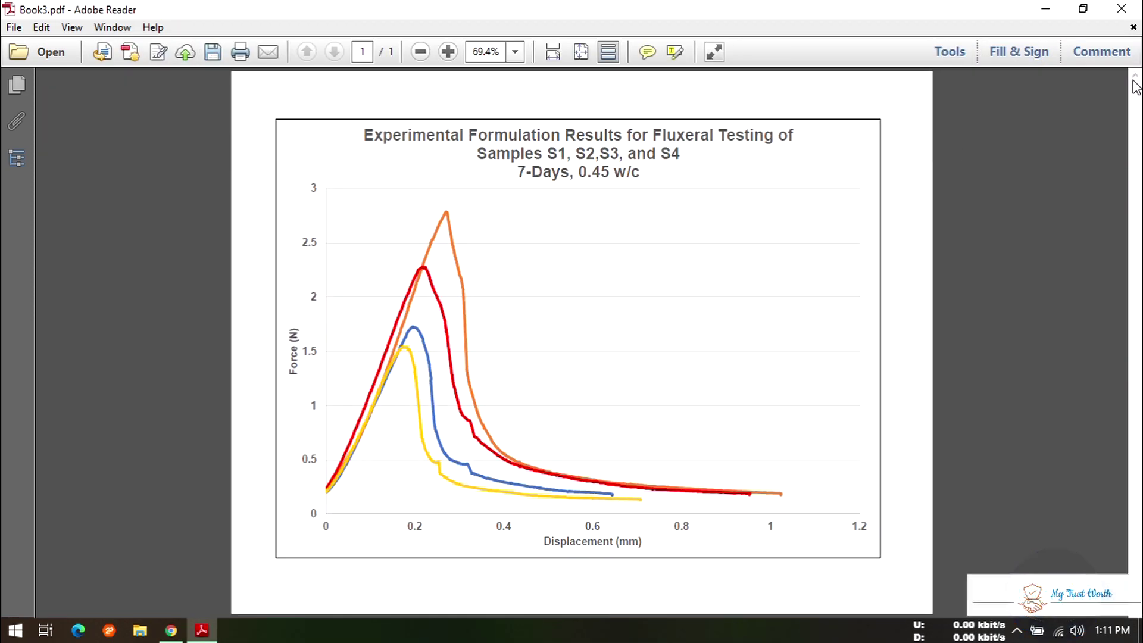
- Minimize the PDF reader, refresh the desktop, and launch WebPlotDigitizer from Start
{"action": "left_click", "coordinate": [1036, 9]}
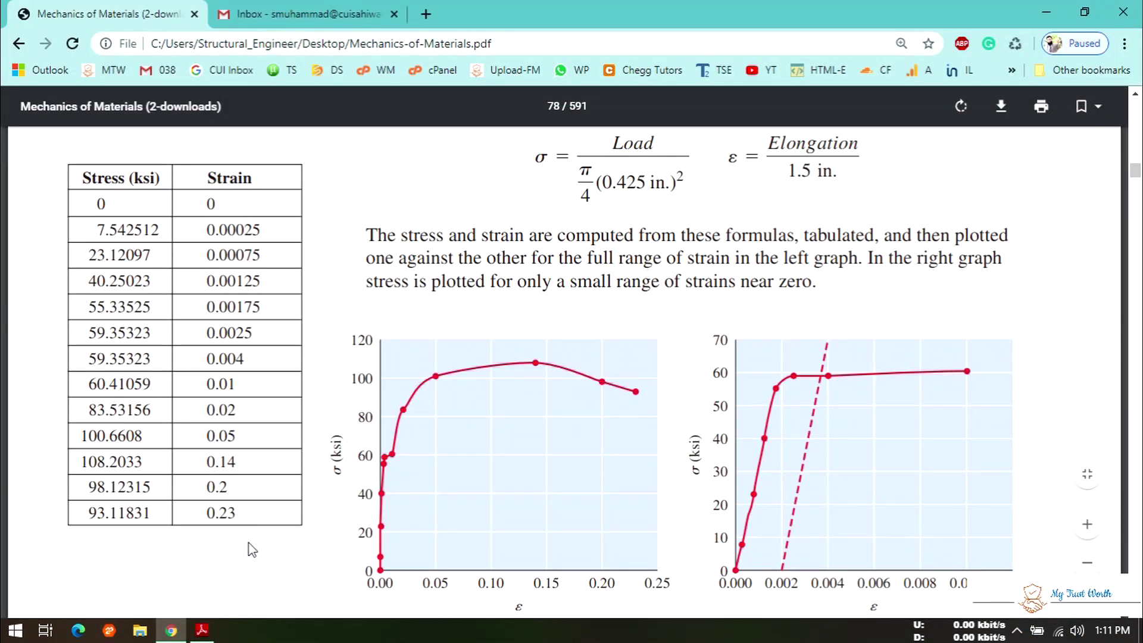
{"action": "left_click", "coordinate": [1141, 630]}
{"action": "right_click", "coordinate": [335, 270]}
{"action": "left_click", "coordinate": [370, 314]}
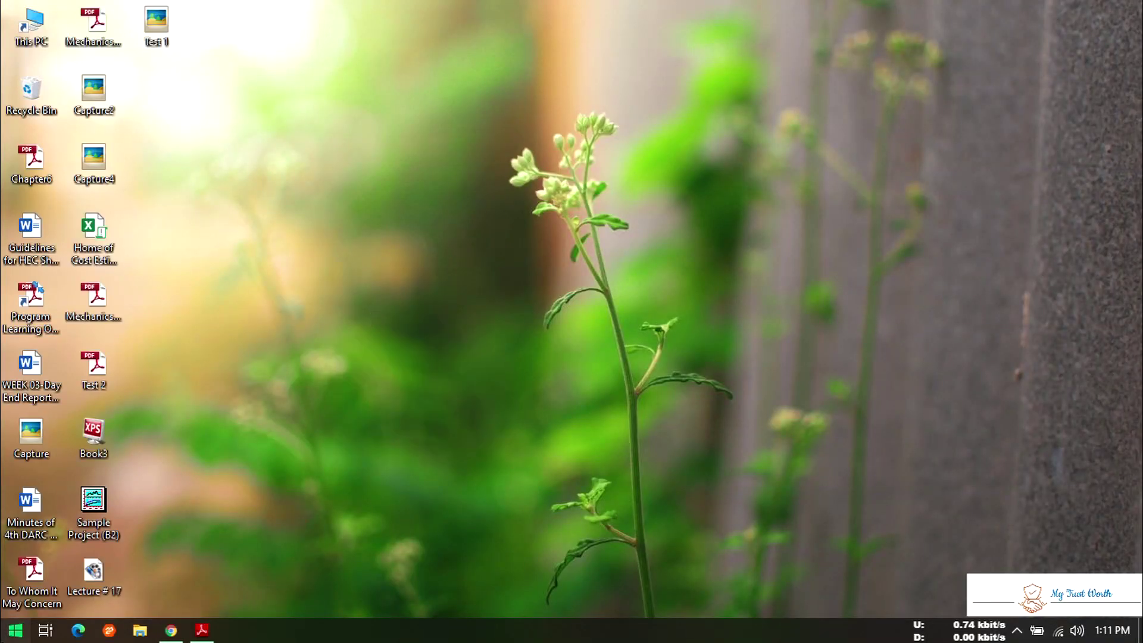
{"action": "key", "text": "super"}
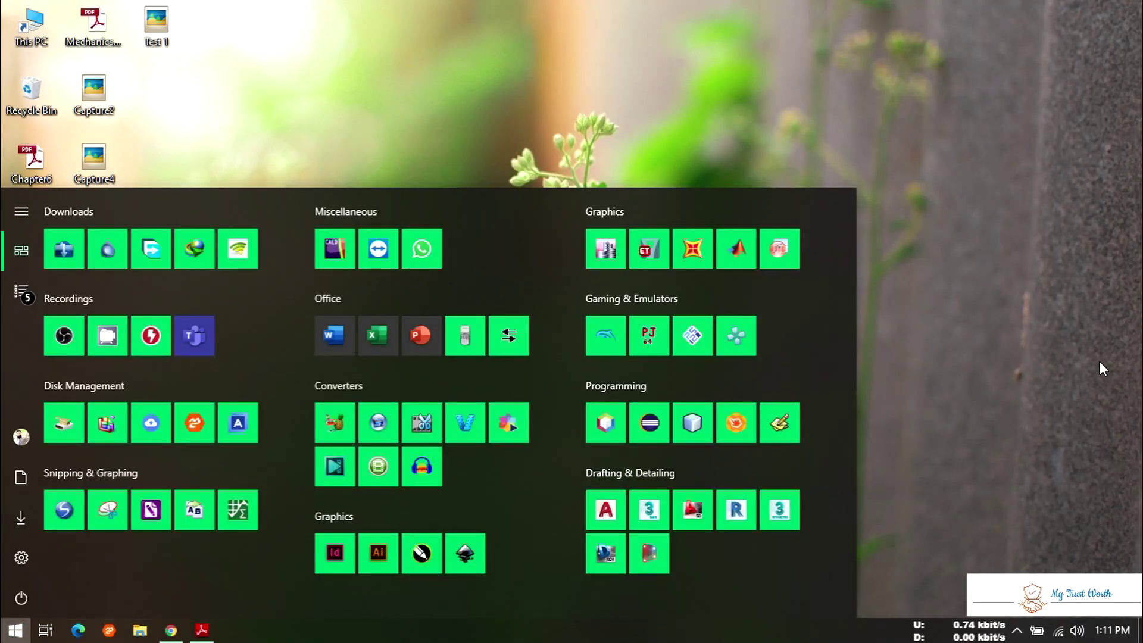
{"action": "left_click", "coordinate": [241, 510]}
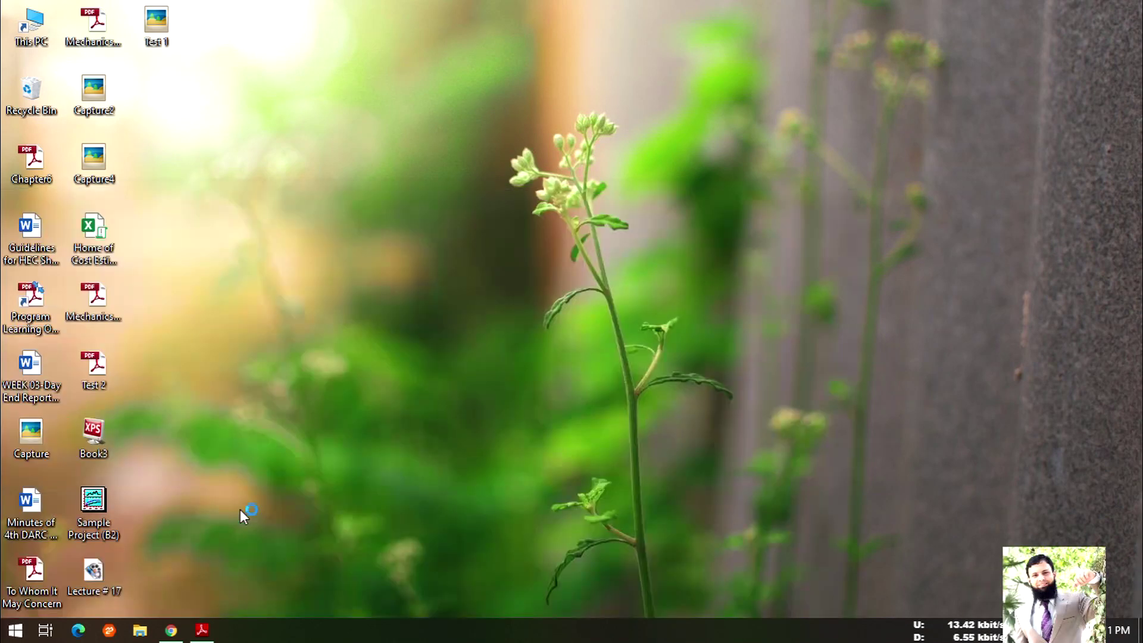
- Refresh the desktop a few more times while WebPlotDigitizer starts
{"action": "right_click", "coordinate": [377, 106]}
{"action": "right_click", "coordinate": [417, 164]}
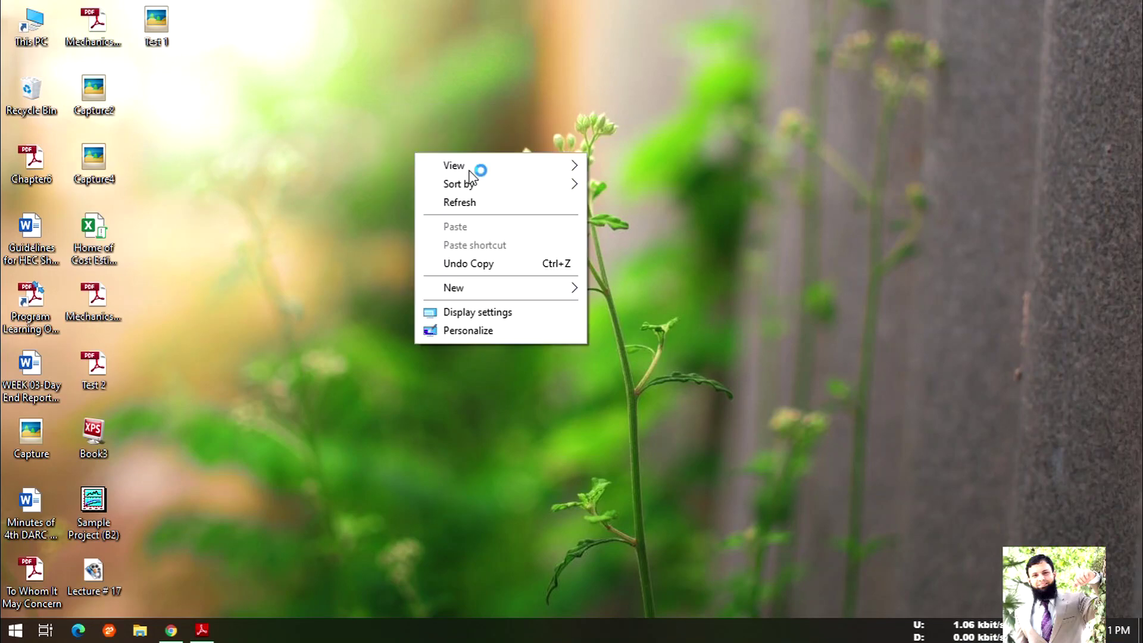
{"action": "left_click", "coordinate": [363, 169]}
{"action": "right_click", "coordinate": [377, 180]}
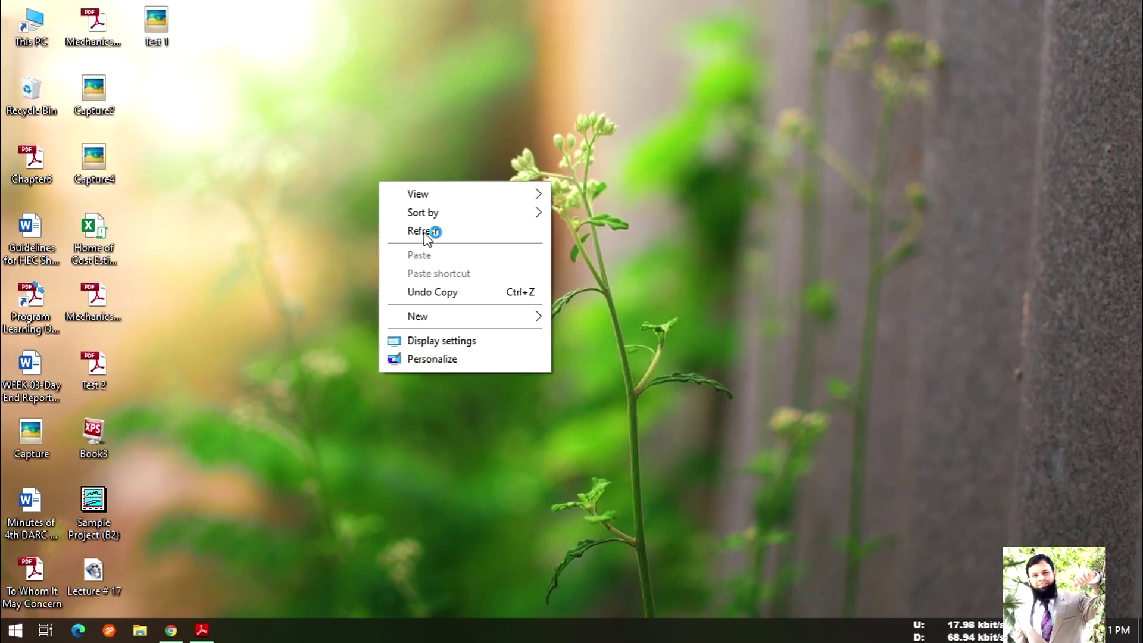
{"action": "left_click", "coordinate": [433, 232]}
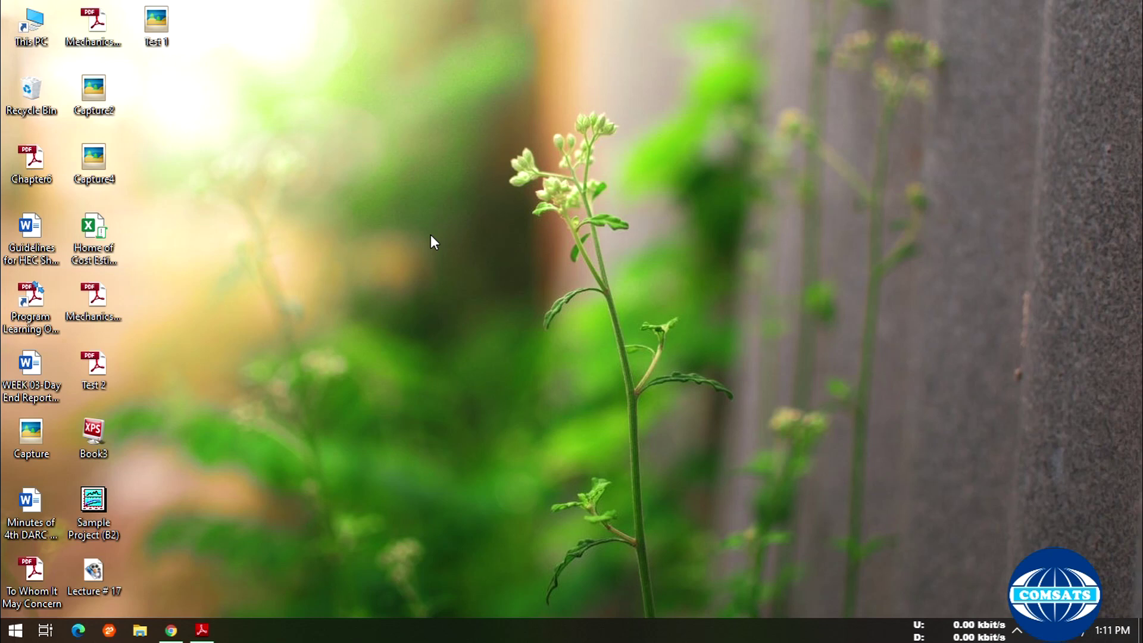
{"action": "right_click", "coordinate": [337, 198]}
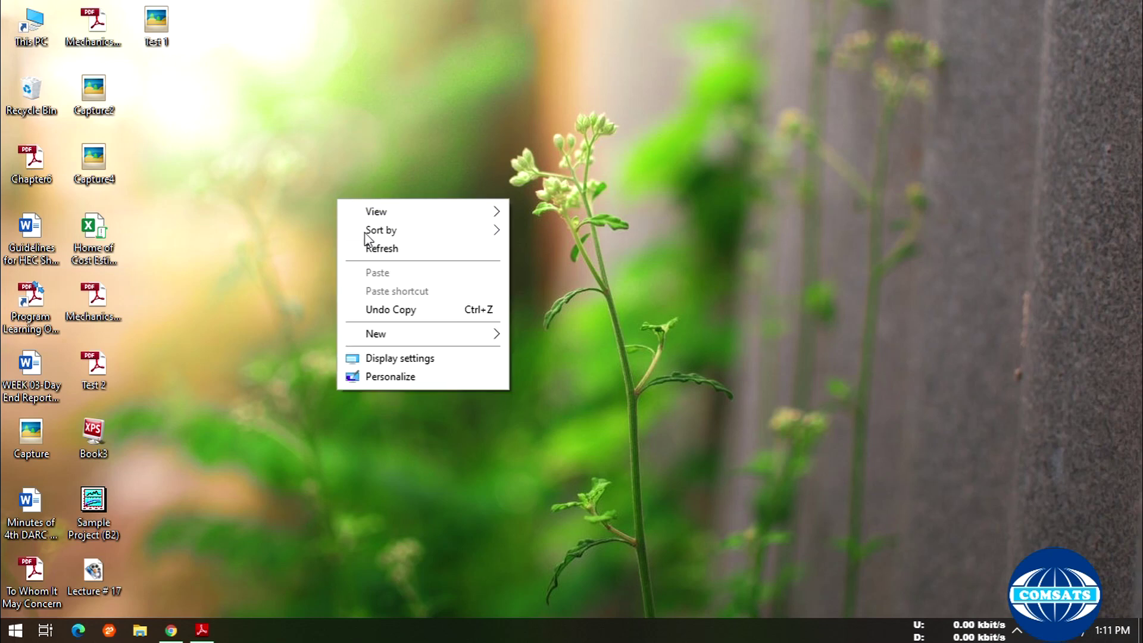
{"action": "left_click", "coordinate": [387, 246]}
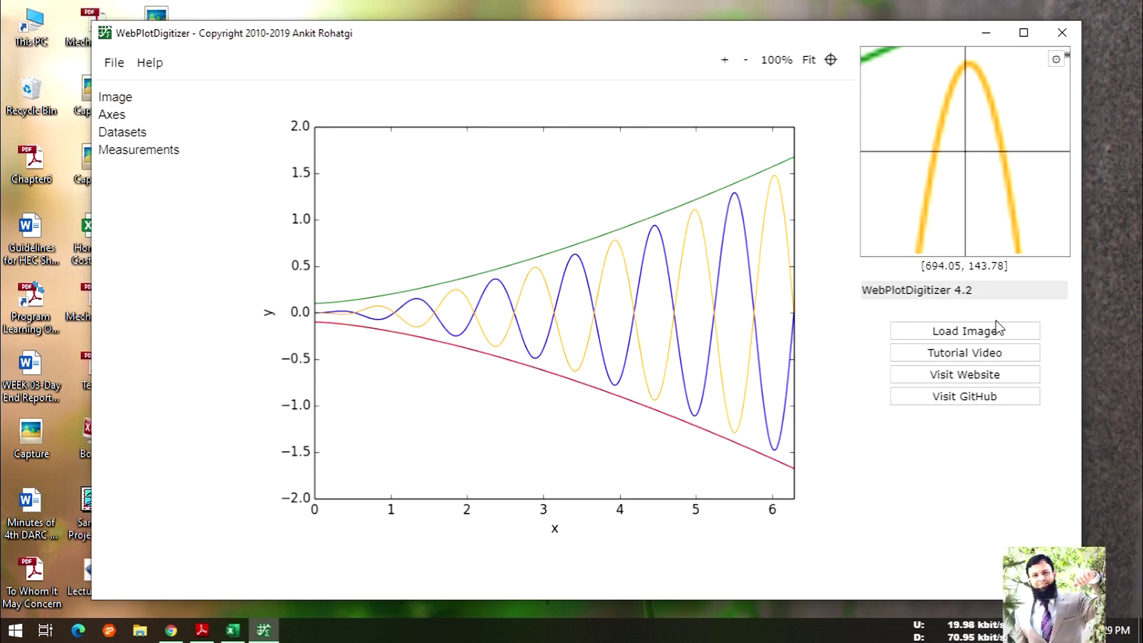
- Load the Test 1 chart image from the Desktop into WebPlotDigitizer
{"action": "left_click", "coordinate": [931, 329]}
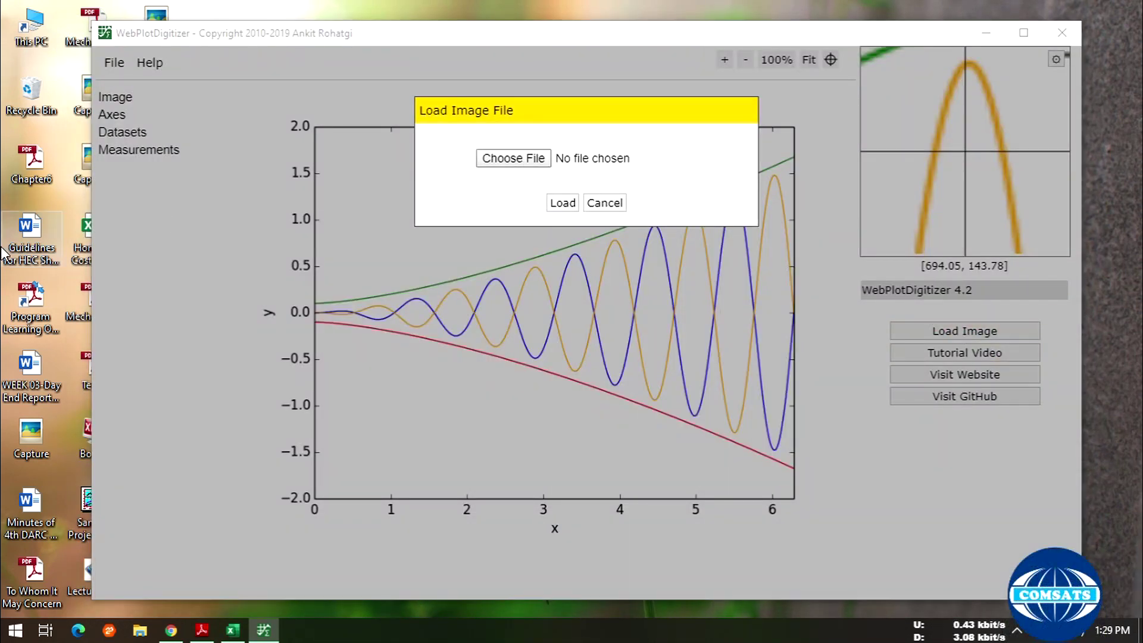
{"action": "left_click", "coordinate": [525, 160]}
{"action": "scroll", "coordinate": [435, 324], "scroll_direction": "down", "scroll_amount": 3}
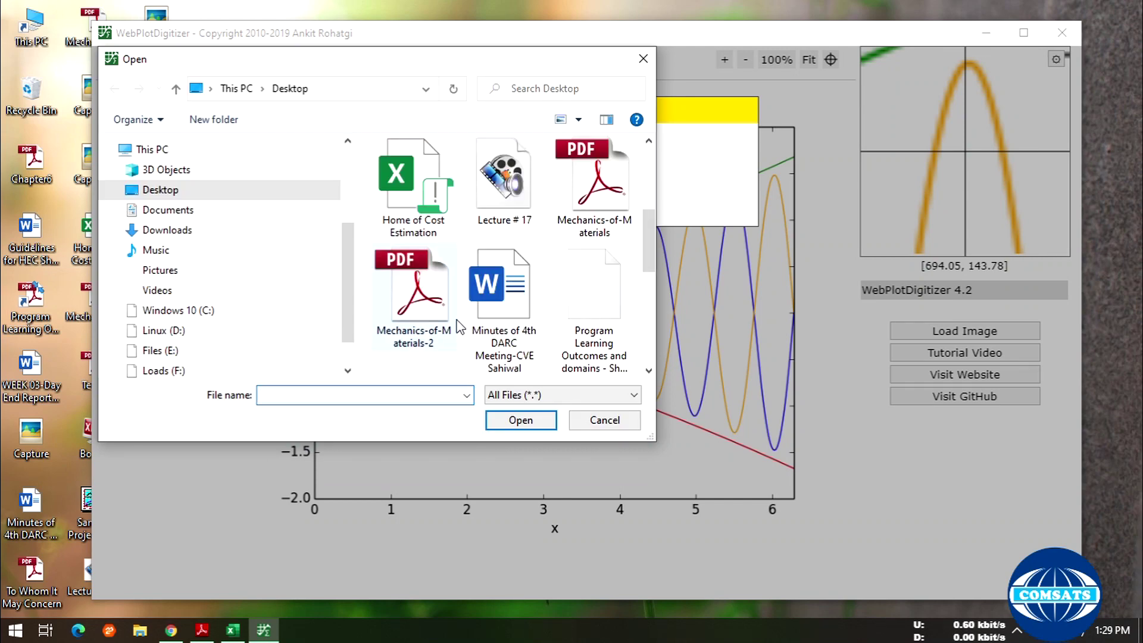
{"action": "scroll", "coordinate": [592, 244], "scroll_direction": "down", "scroll_amount": 5}
{"action": "scroll", "coordinate": [396, 286], "scroll_direction": "up", "scroll_amount": 3}
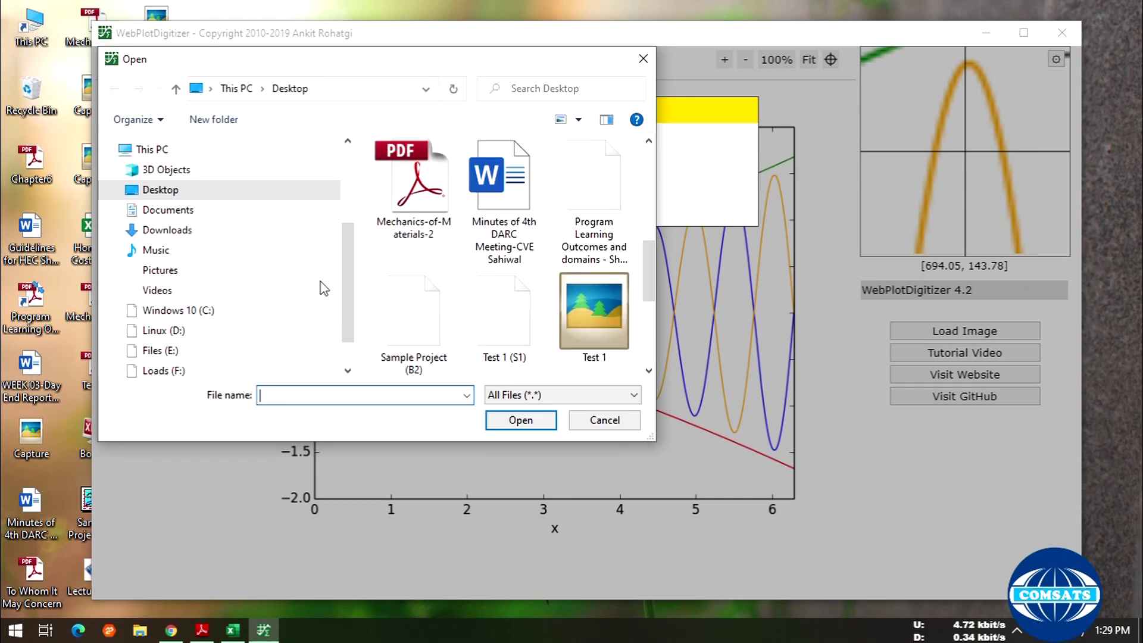
{"action": "scroll", "coordinate": [514, 272], "scroll_direction": "up", "scroll_amount": 5}
{"action": "scroll", "coordinate": [545, 301], "scroll_direction": "down", "scroll_amount": 8}
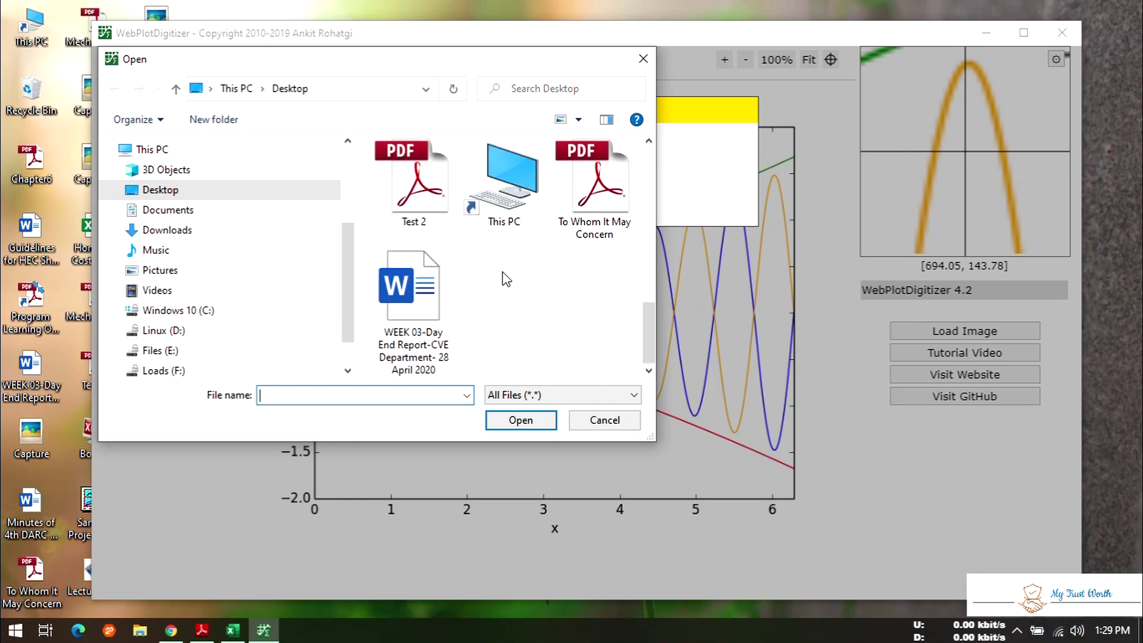
{"action": "scroll", "coordinate": [504, 277], "scroll_direction": "up", "scroll_amount": 1}
{"action": "double_click", "coordinate": [586, 221]}
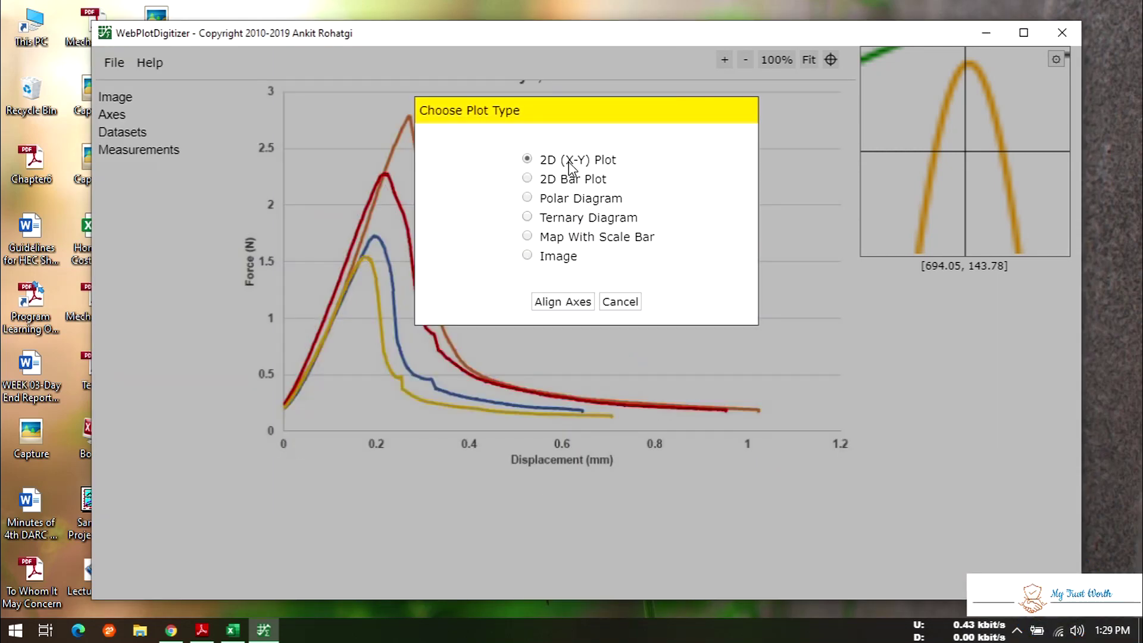
- Start Align Axes and proceed past the X-Y calibration instructions
{"action": "left_click", "coordinate": [562, 301]}
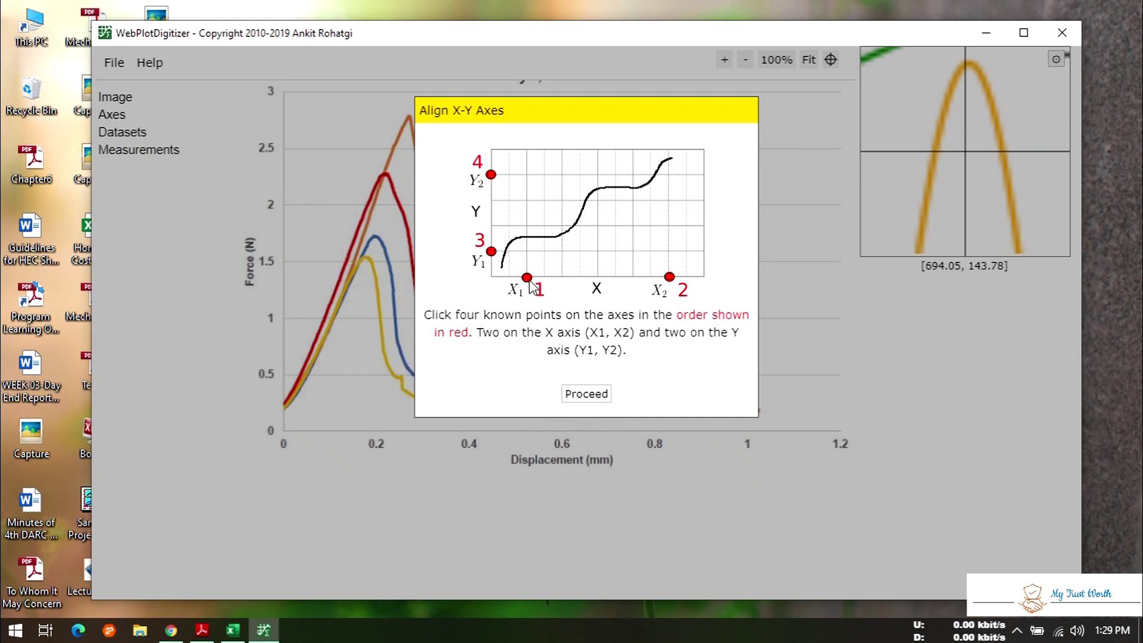
{"action": "left_click", "coordinate": [587, 393]}
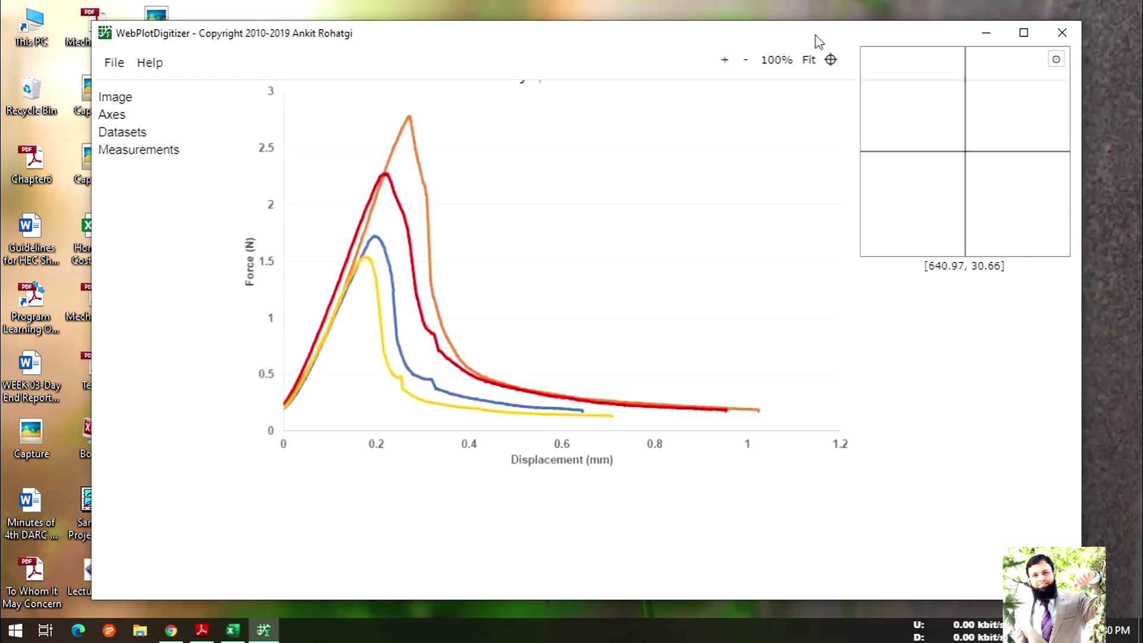
- Zoom in on the chart around the axis origin for precise point placement
{"action": "left_click", "coordinate": [725, 60]}
{"action": "left_click", "coordinate": [726, 60]}
{"action": "scroll", "coordinate": [676, 166], "scroll_direction": "down", "scroll_amount": 5}
{"action": "left_click", "coordinate": [725, 60]}
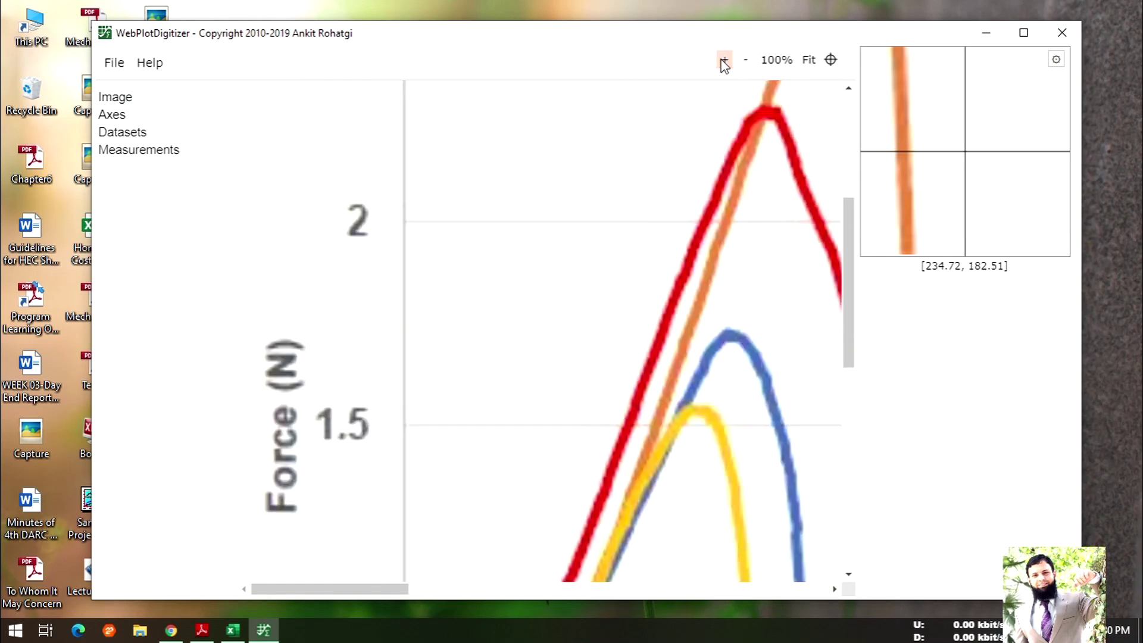
{"action": "scroll", "coordinate": [616, 240], "scroll_direction": "down", "scroll_amount": 5}
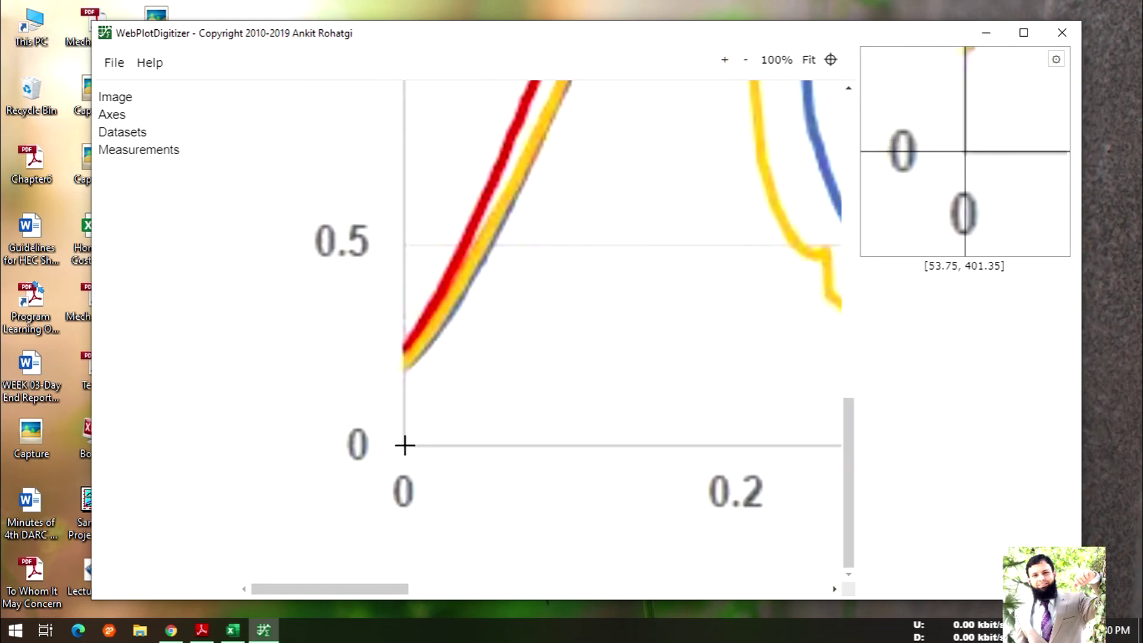
{"action": "left_click", "coordinate": [724, 60]}
{"action": "scroll", "coordinate": [666, 280], "scroll_direction": "down", "scroll_amount": 5}
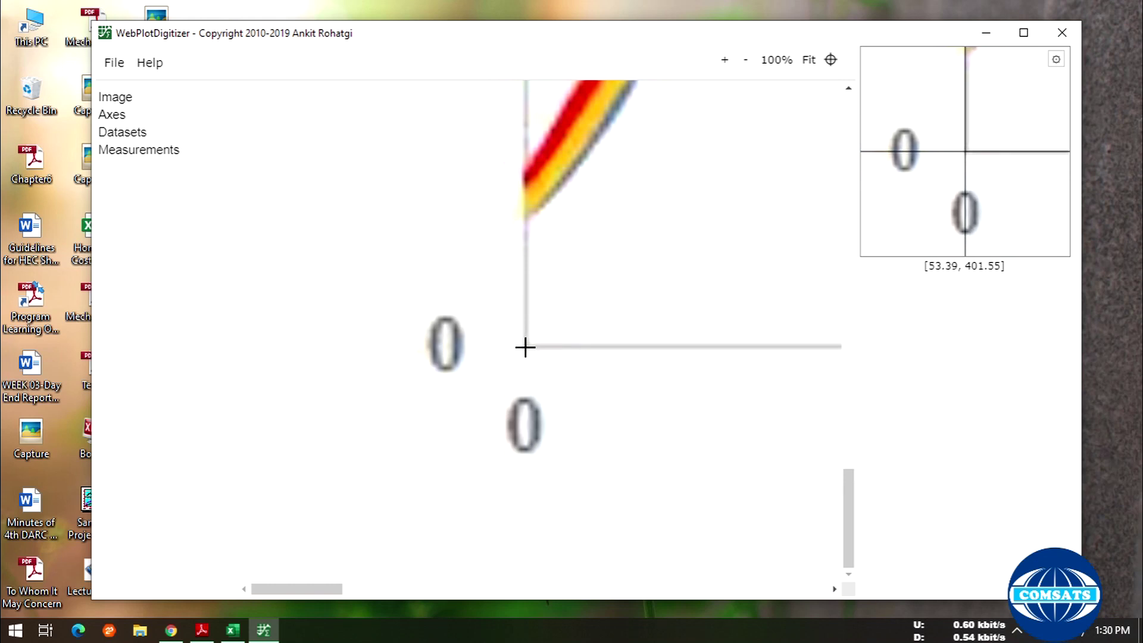
- Mark X1 at the origin, X2 at the 1.2 tick, Y1 at the origin, Y2 at the 3 tick, and complete
{"action": "left_click", "coordinate": [525, 347]}
{"action": "left_click_drag", "start_coordinate": [299, 590], "coordinate": [852, 570]}
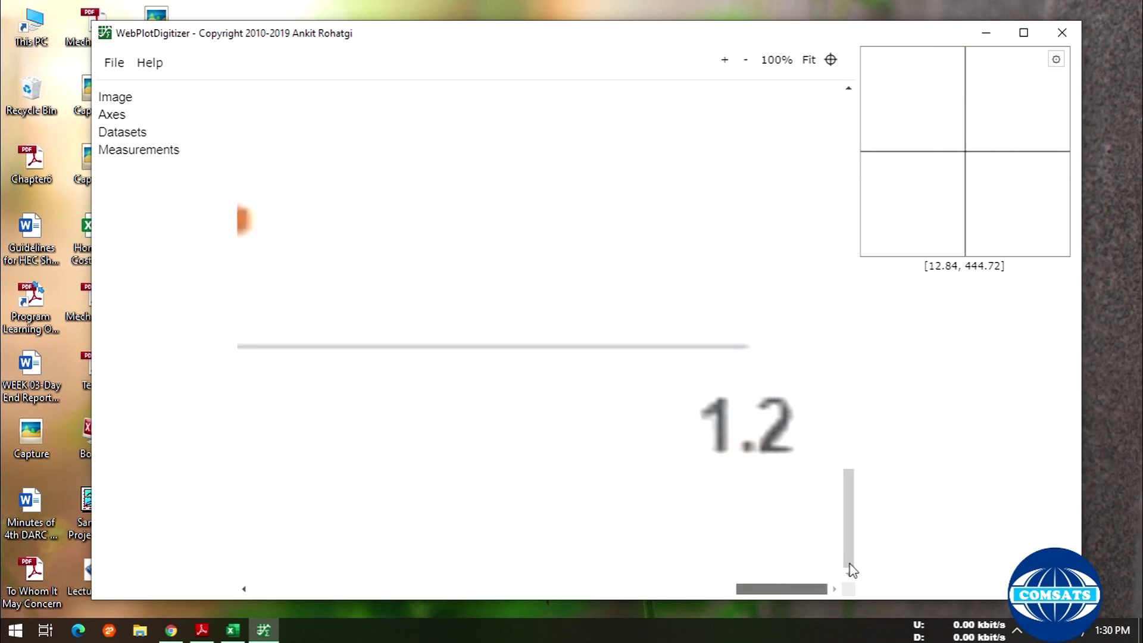
{"action": "left_click", "coordinate": [749, 346]}
{"action": "left_click_drag", "start_coordinate": [786, 589], "coordinate": [264, 587]}
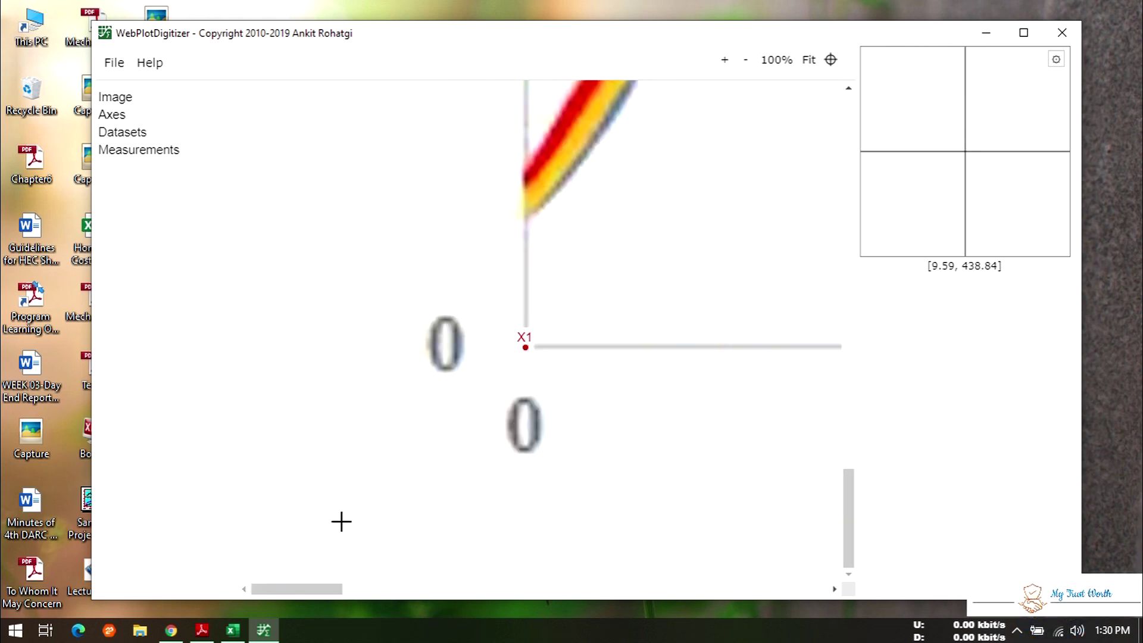
{"action": "left_click", "coordinate": [526, 347]}
{"action": "scroll", "coordinate": [574, 319], "scroll_direction": "up", "scroll_amount": 10}
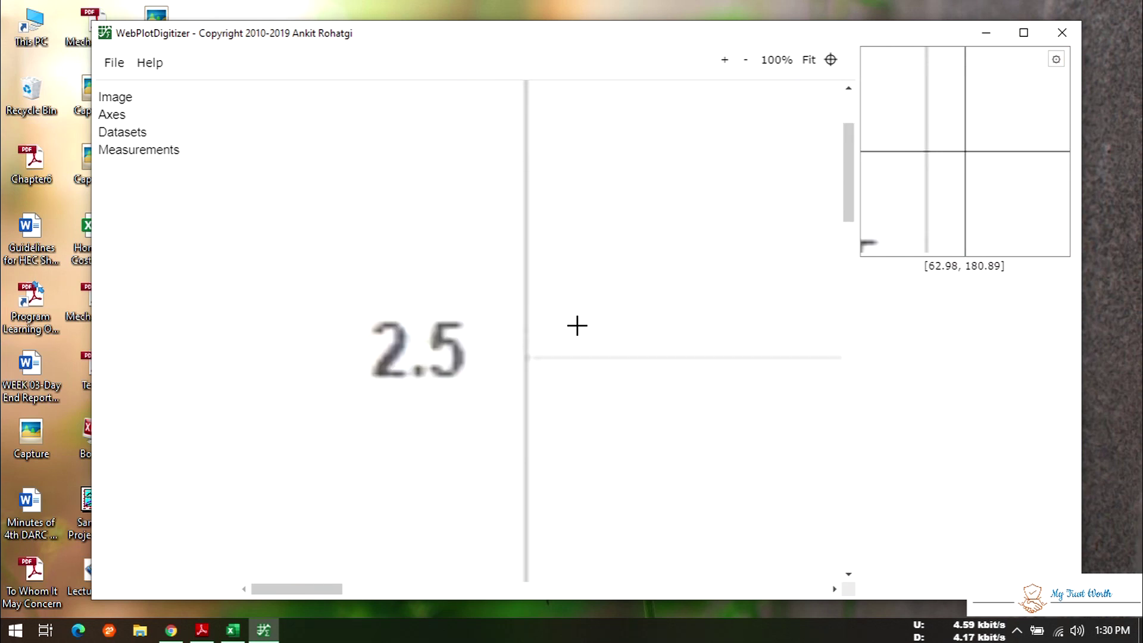
{"action": "scroll", "coordinate": [577, 326], "scroll_direction": "up", "scroll_amount": 3}
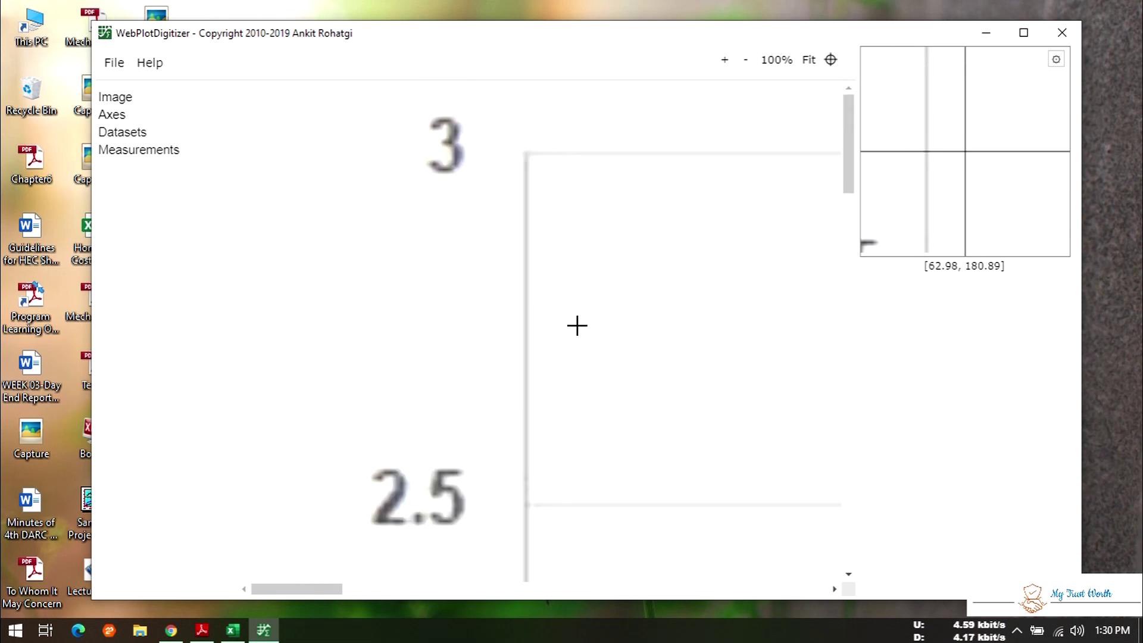
{"action": "left_click", "coordinate": [525, 152]}
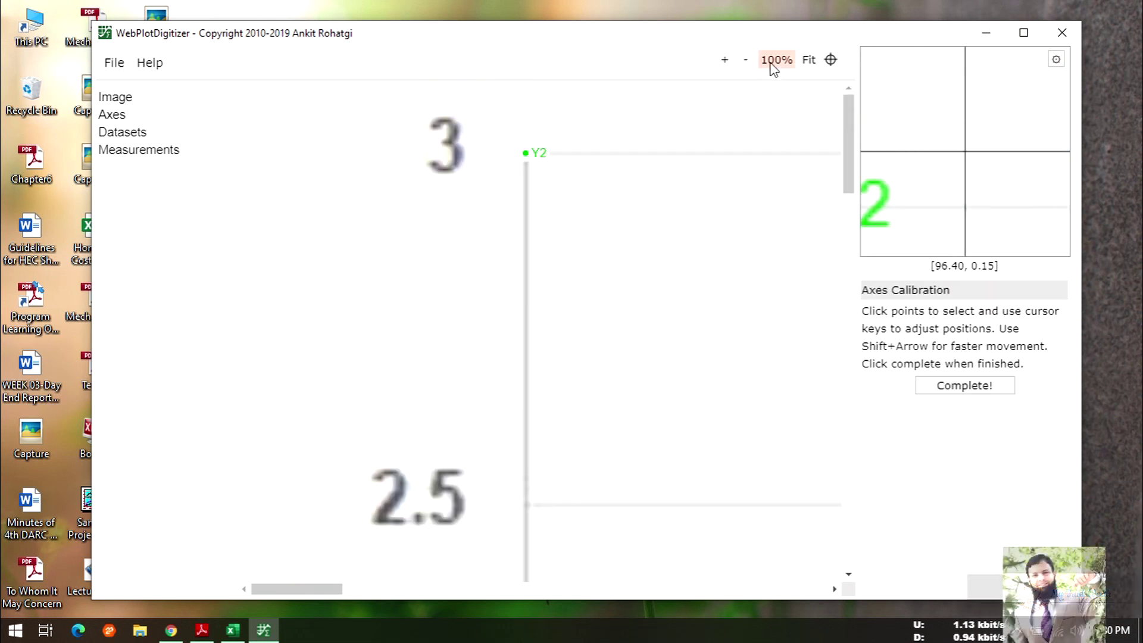
{"action": "left_click", "coordinate": [955, 386]}
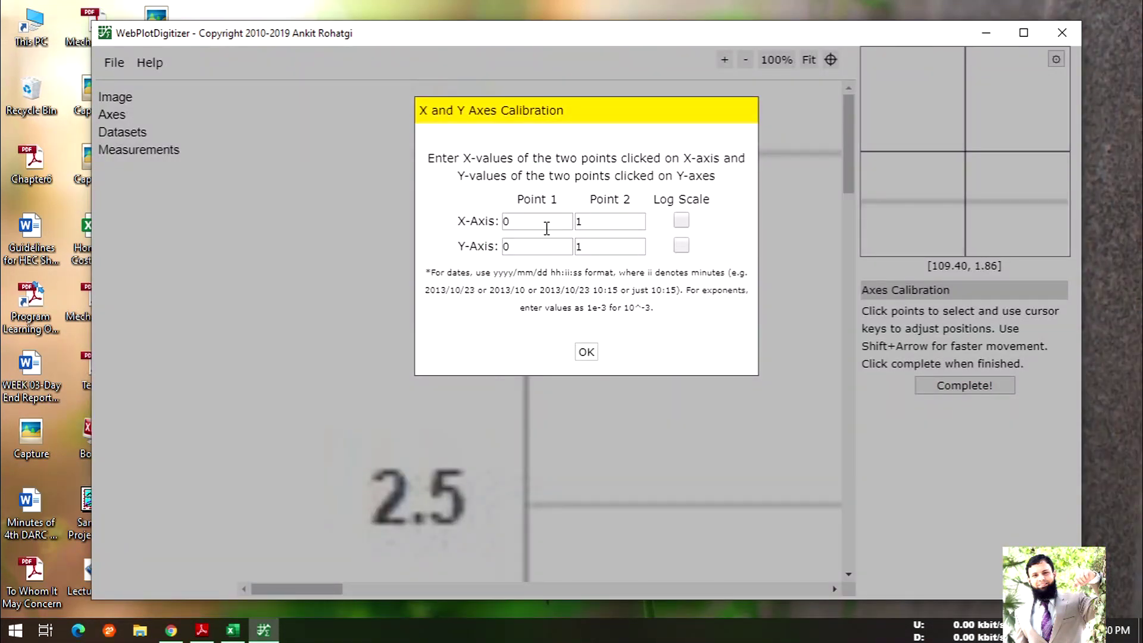
- Check the first X and Y values are 0, move the dialog lower, and set the second Y value to 3
{"action": "left_click", "coordinate": [529, 220]}
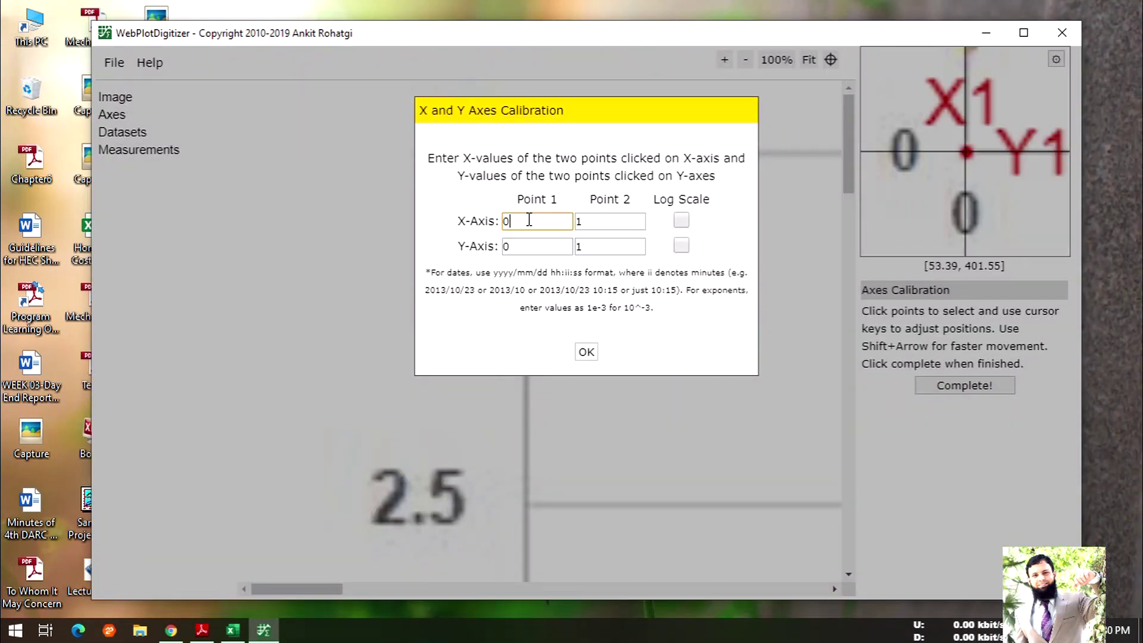
{"action": "left_click", "coordinate": [533, 246]}
{"action": "left_click", "coordinate": [605, 222]}
{"action": "left_click_drag", "start_coordinate": [599, 116], "coordinate": [609, 200]}
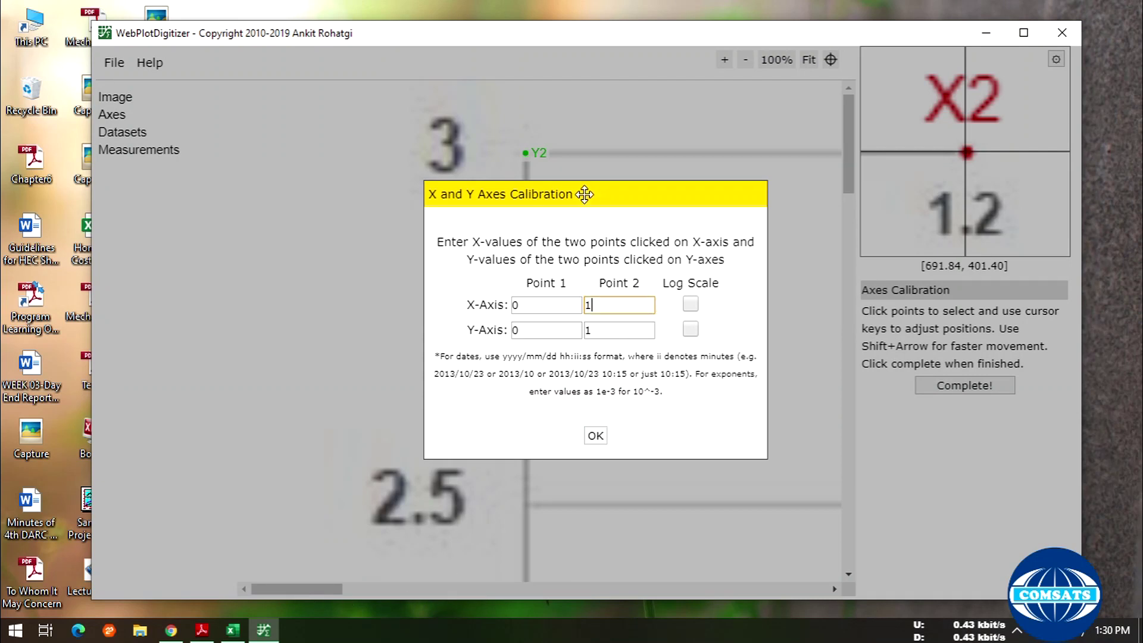
{"action": "double_click", "coordinate": [600, 330]}
{"action": "type", "text": "3"}
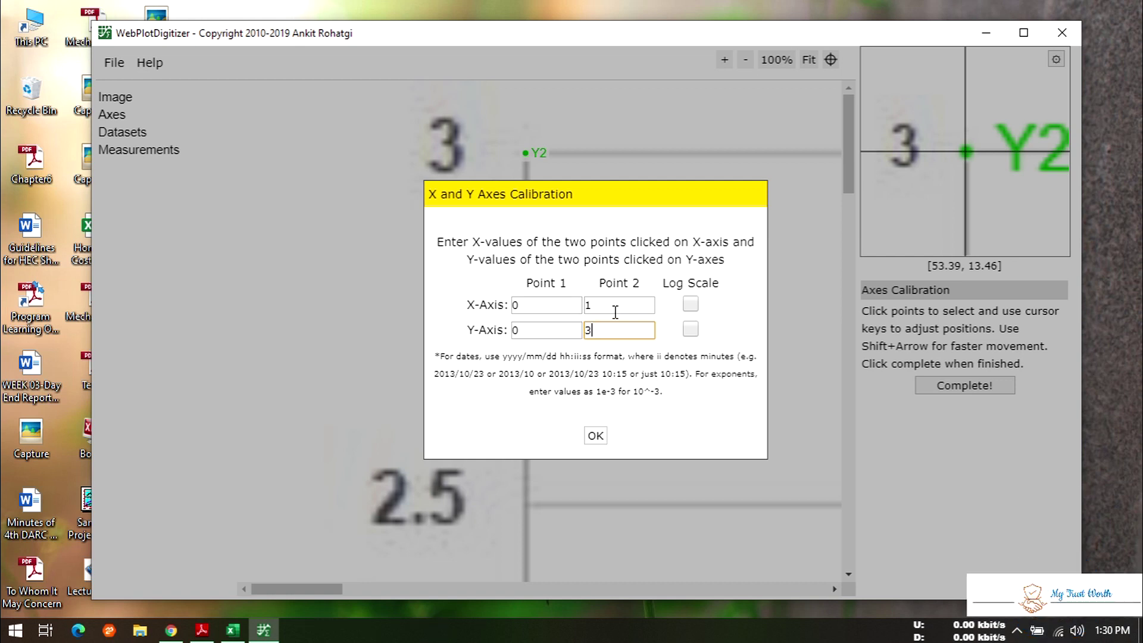
- Set the second X value to 1.2, checking the tick against the original chart image
{"action": "left_click", "coordinate": [609, 299]}
{"action": "left_click", "coordinate": [534, 588]}
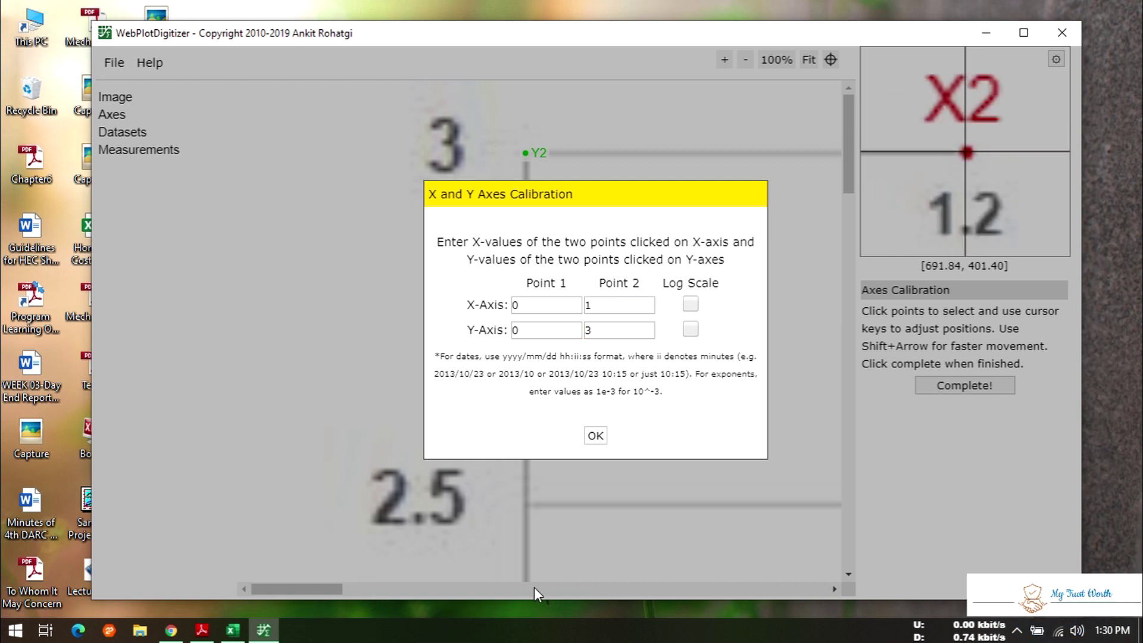
{"action": "left_click", "coordinate": [601, 306]}
{"action": "type", "text": ".2"}
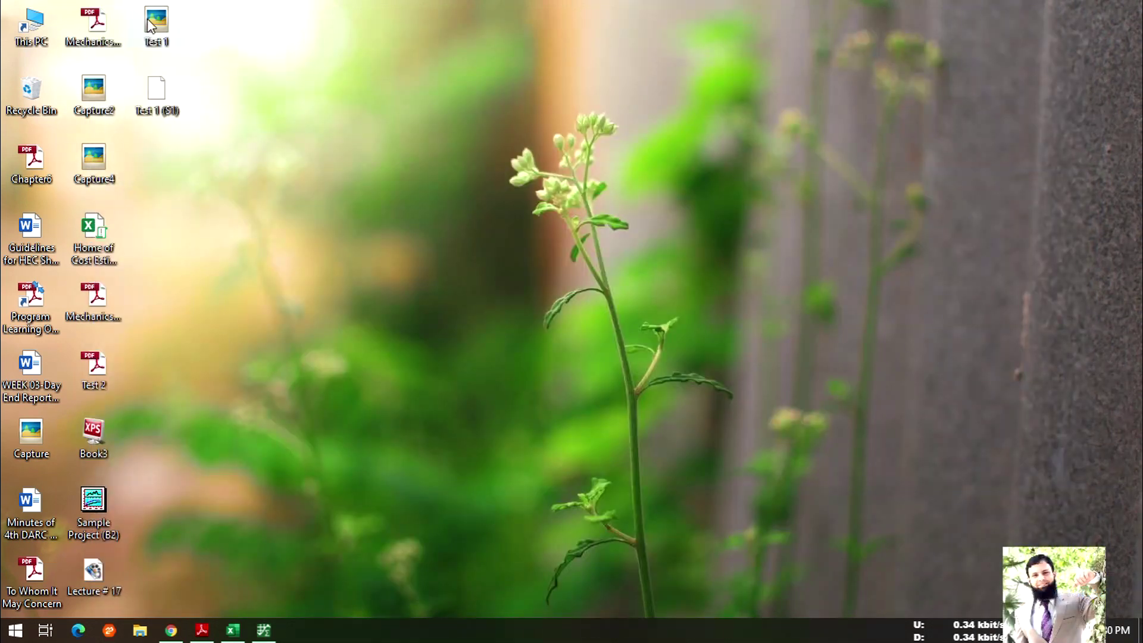
{"action": "double_click", "coordinate": [149, 21]}
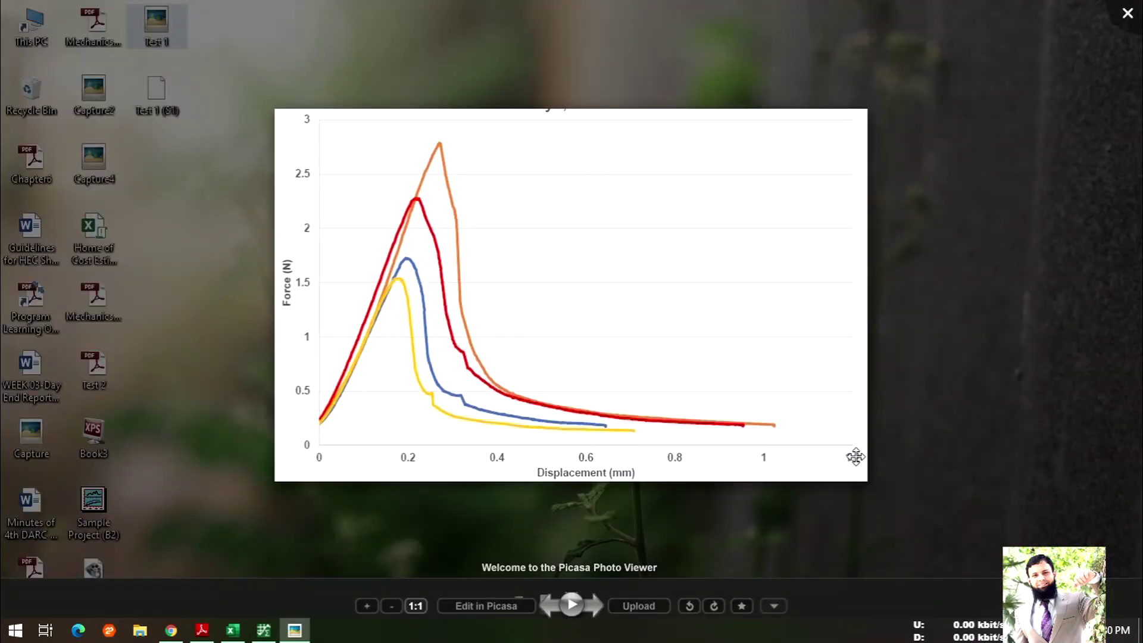
{"action": "left_click", "coordinate": [263, 632]}
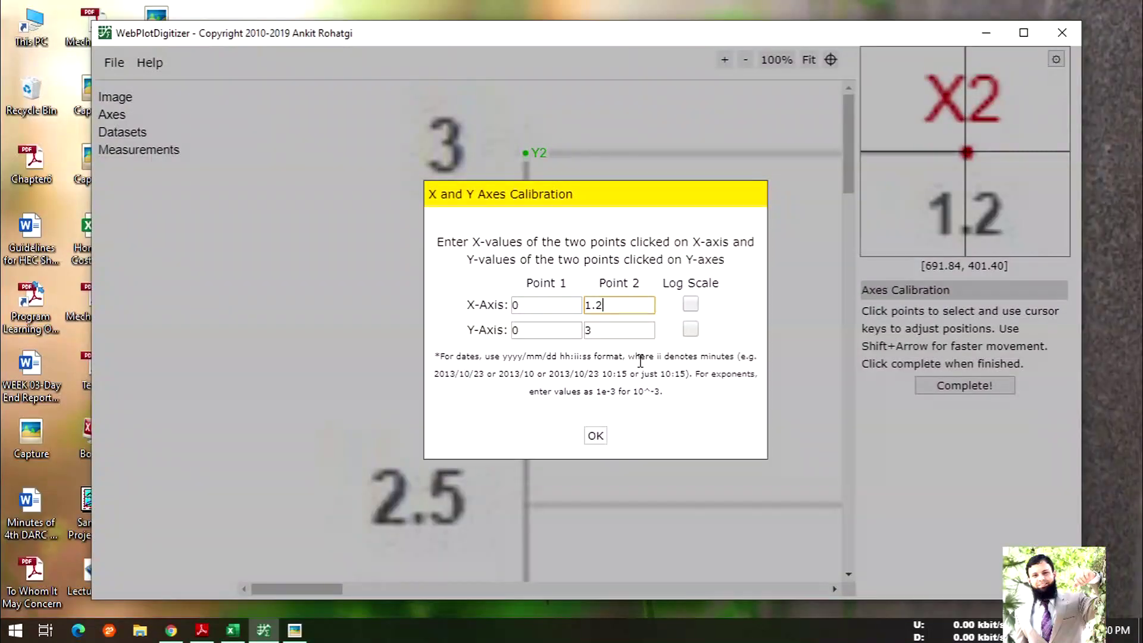
- Confirm the 0–1.2 / 0–3 calibration, maximize the window and view the chart at 100%
{"action": "left_click", "coordinate": [596, 435]}
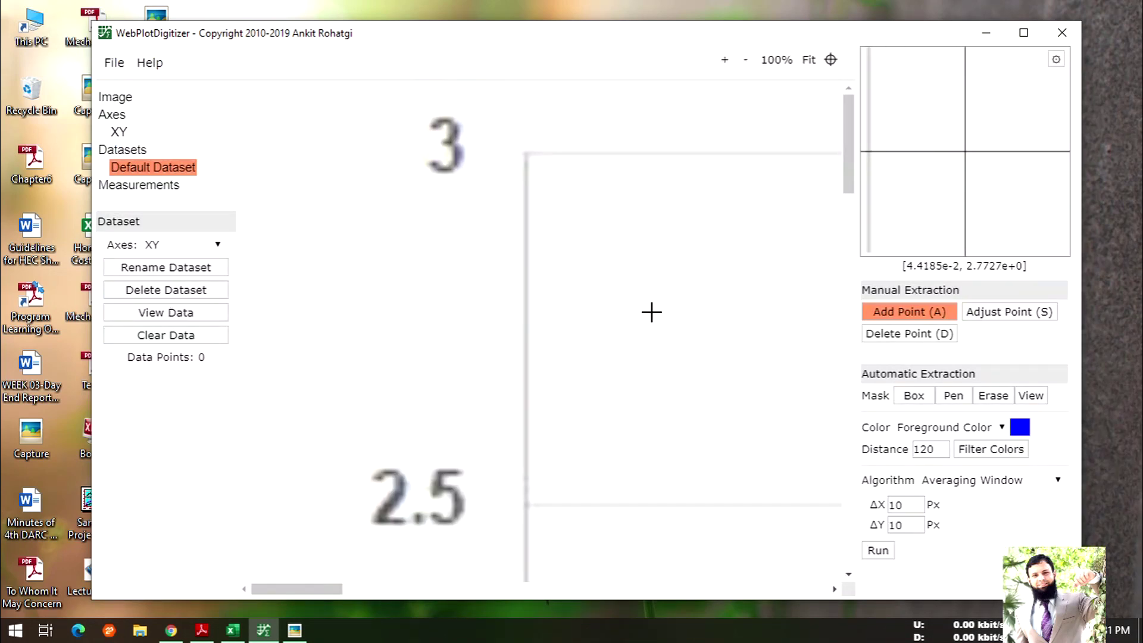
{"action": "scroll", "coordinate": [641, 319], "scroll_direction": "down", "scroll_amount": 10}
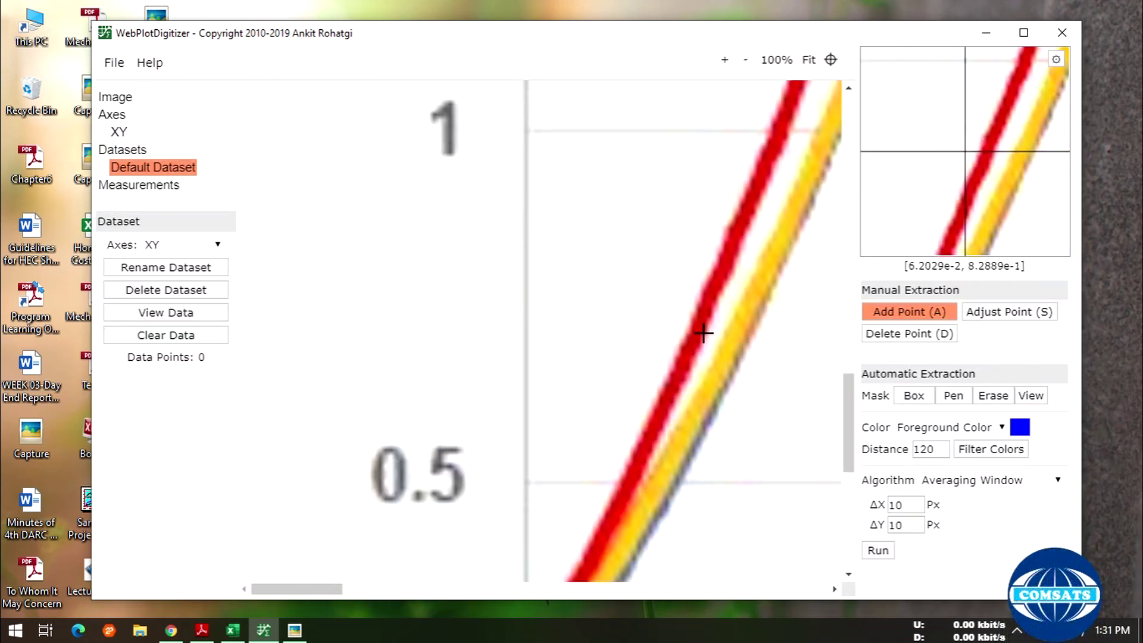
{"action": "left_click", "coordinate": [1024, 32]}
{"action": "scroll", "coordinate": [659, 419], "scroll_direction": "down", "scroll_amount": 7}
{"action": "scroll", "coordinate": [605, 480], "scroll_direction": "up", "scroll_amount": 3}
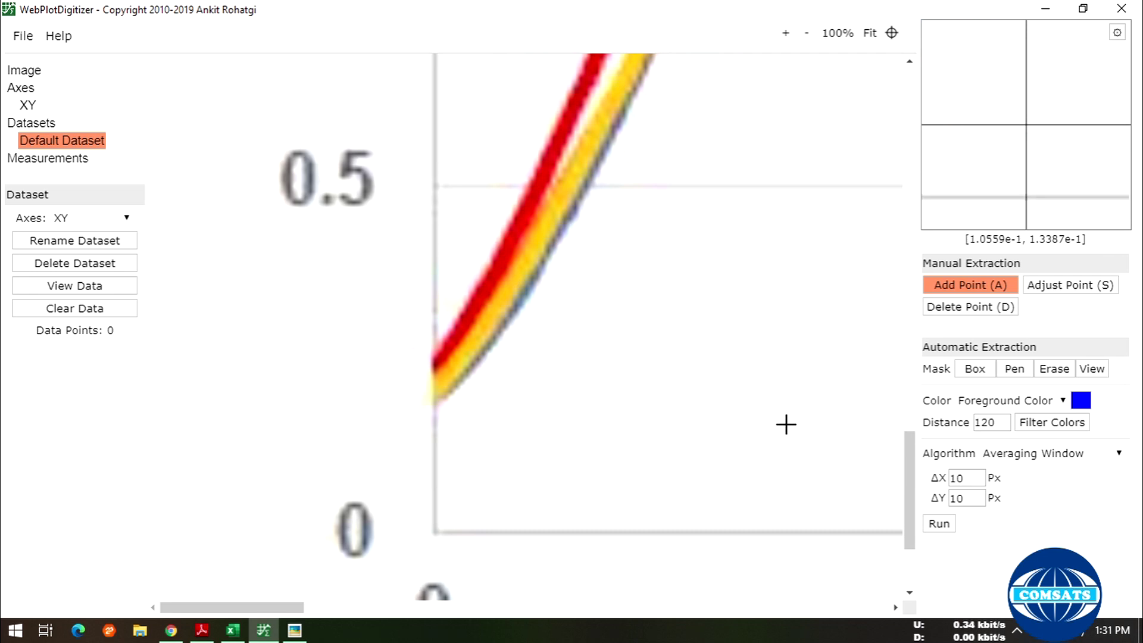
{"action": "scroll", "coordinate": [742, 394], "scroll_direction": "down", "scroll_amount": 1}
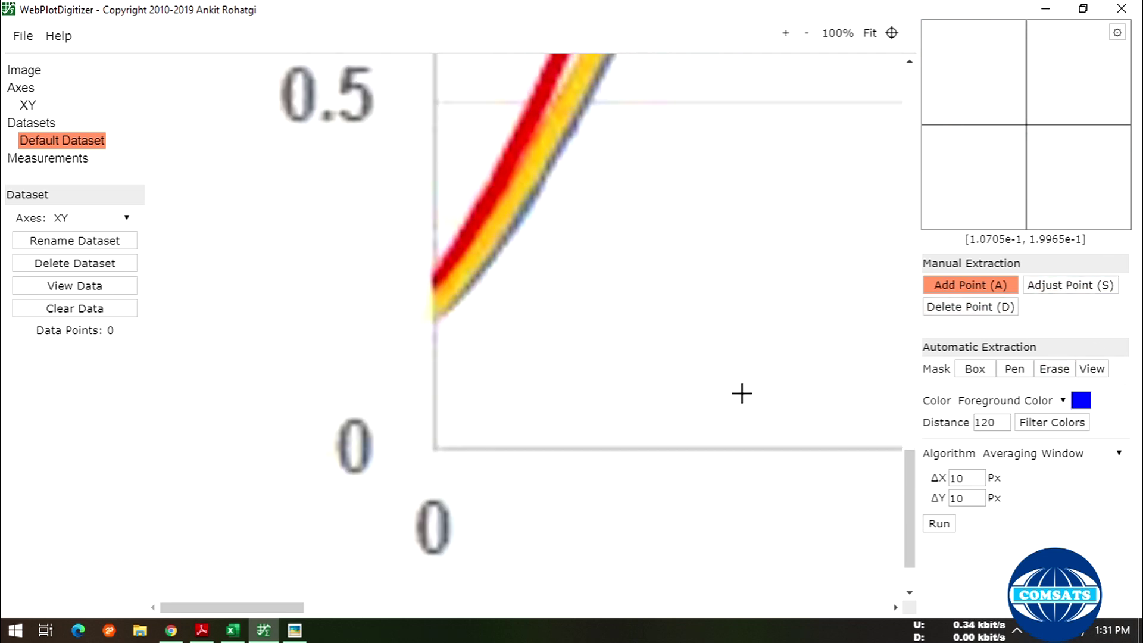
{"action": "left_click_drag", "start_coordinate": [293, 607], "coordinate": [395, 609]}
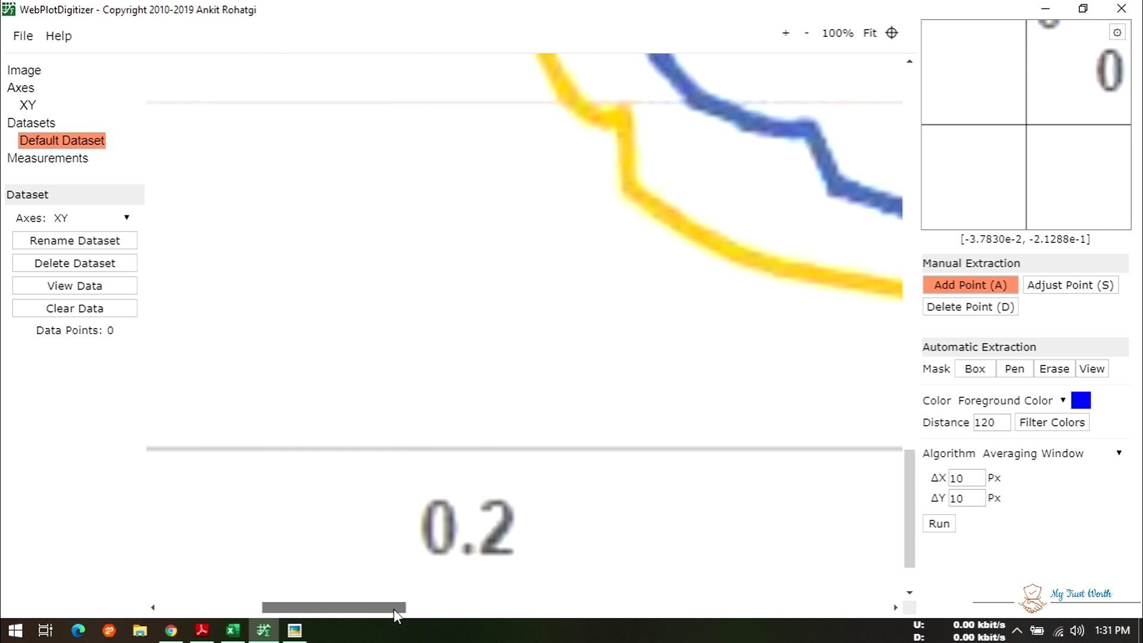
{"action": "scroll", "coordinate": [693, 413], "scroll_direction": "down", "scroll_amount": 1}
{"action": "scroll", "coordinate": [697, 411], "scroll_direction": "up", "scroll_amount": 5}
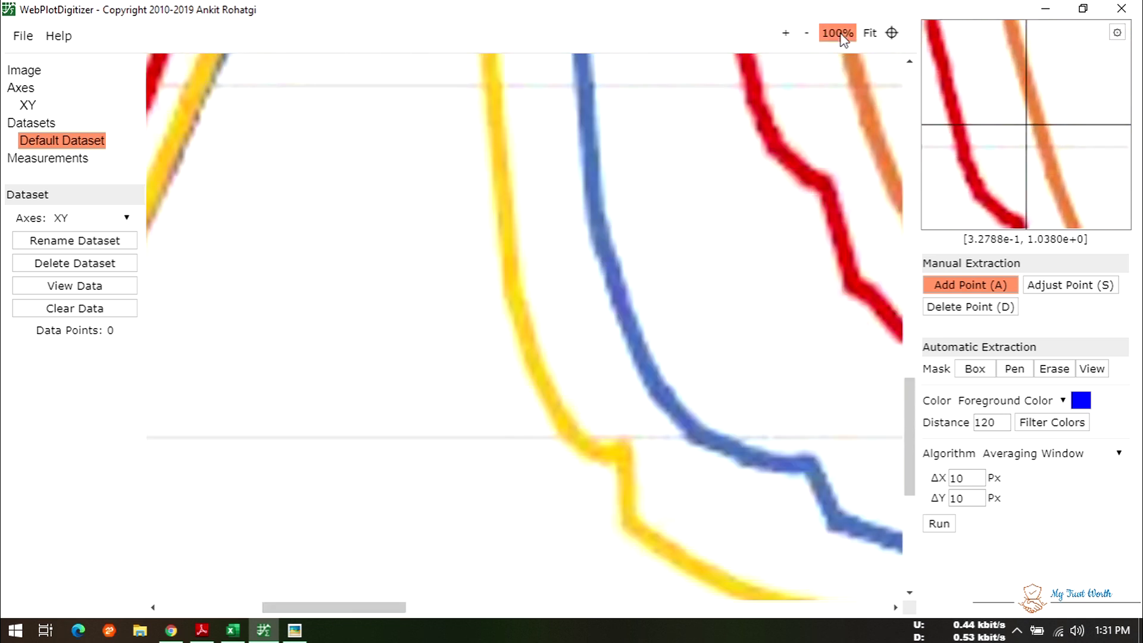
{"action": "left_click", "coordinate": [835, 33]}
{"action": "left_click", "coordinate": [786, 33]}
{"action": "left_click", "coordinate": [786, 33]}
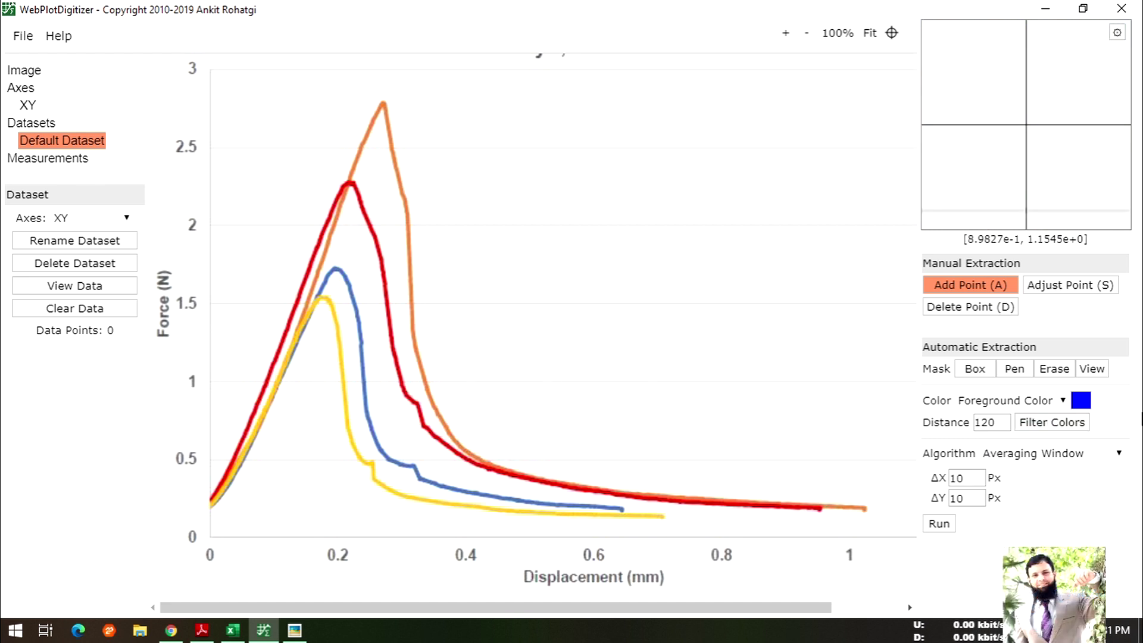
- Sample the yellow curve as the foreground colour and run automatic extraction
{"action": "left_click", "coordinate": [1080, 402]}
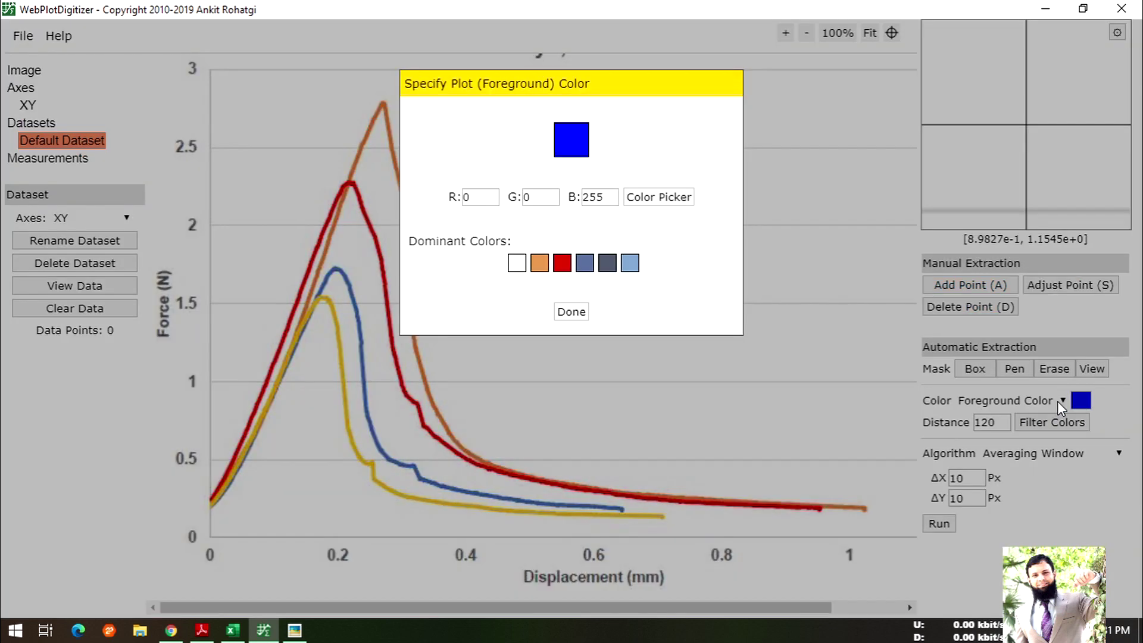
{"action": "left_click", "coordinate": [659, 196]}
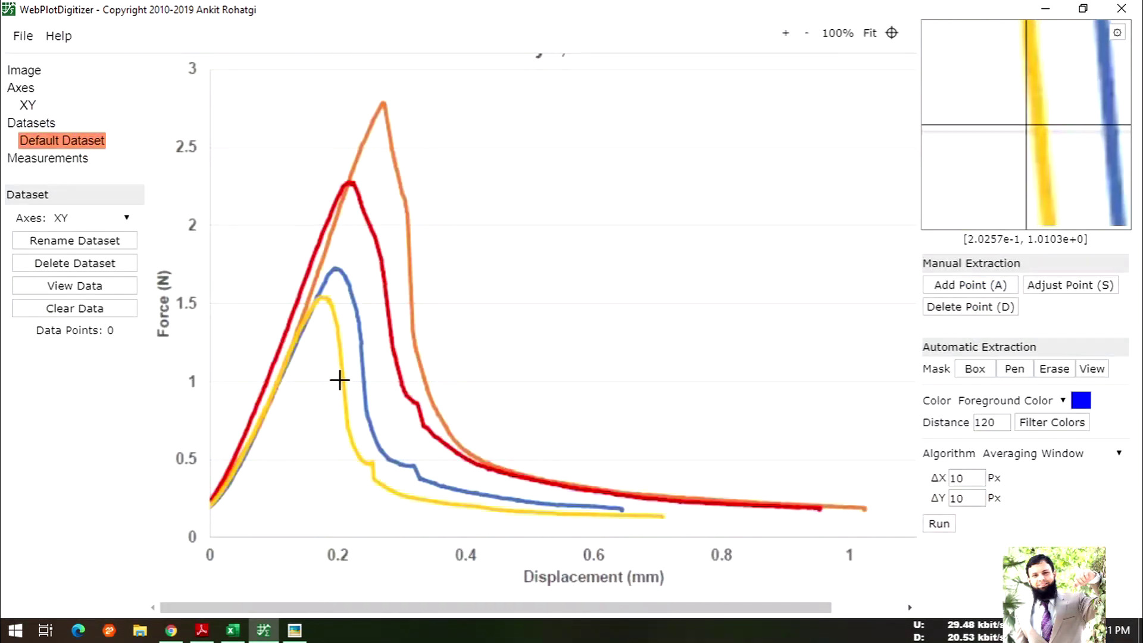
{"action": "left_click", "coordinate": [786, 33]}
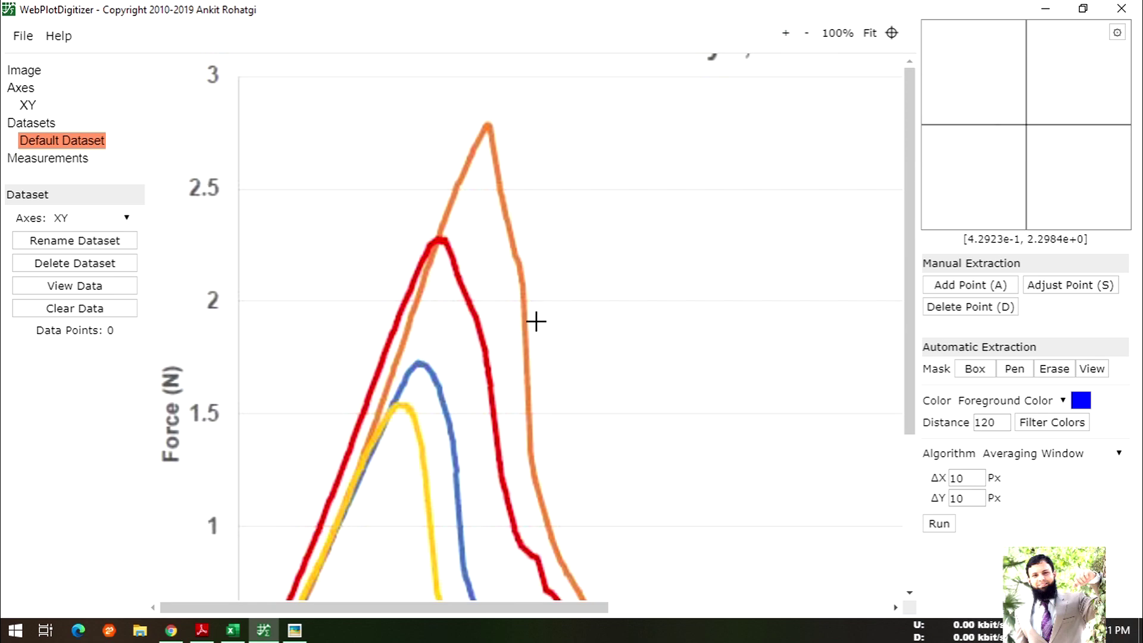
{"action": "left_click", "coordinate": [414, 421]}
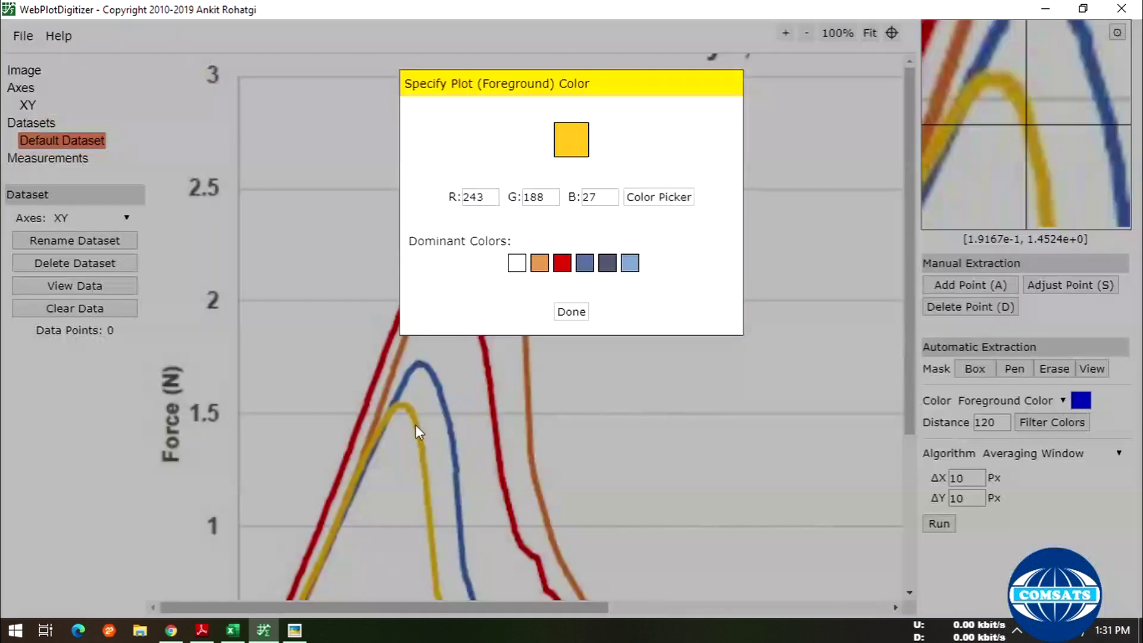
{"action": "left_click", "coordinate": [582, 316]}
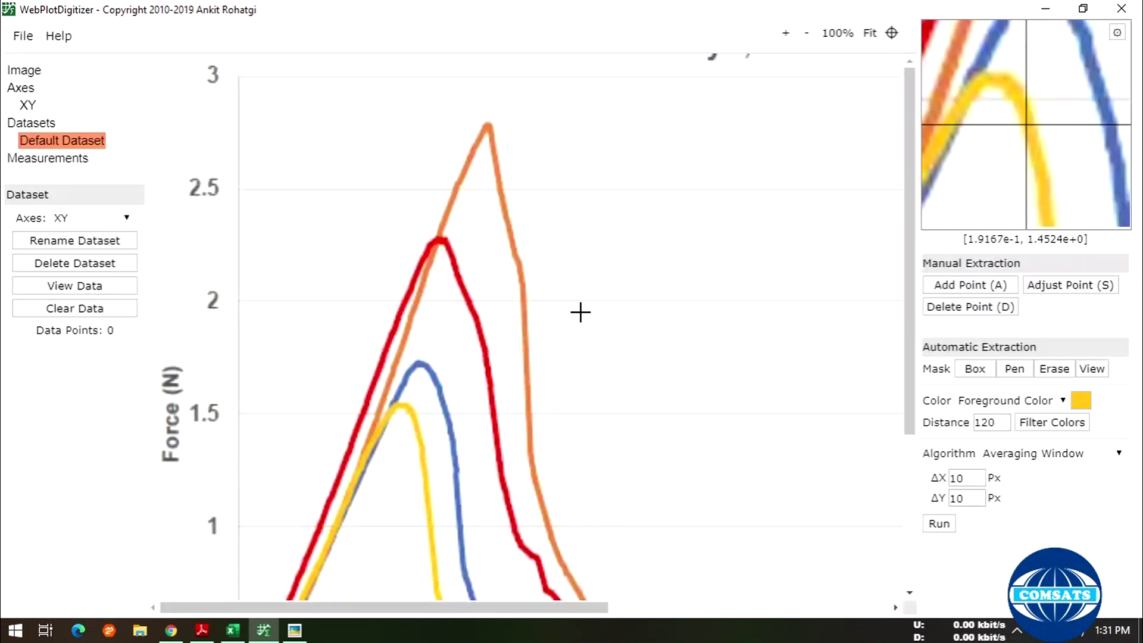
{"action": "left_click", "coordinate": [939, 524]}
- Set ΔX and ΔY averaging to 4 Px and rerun the extraction
{"action": "scroll", "coordinate": [745, 393], "scroll_direction": "down", "scroll_amount": 4}
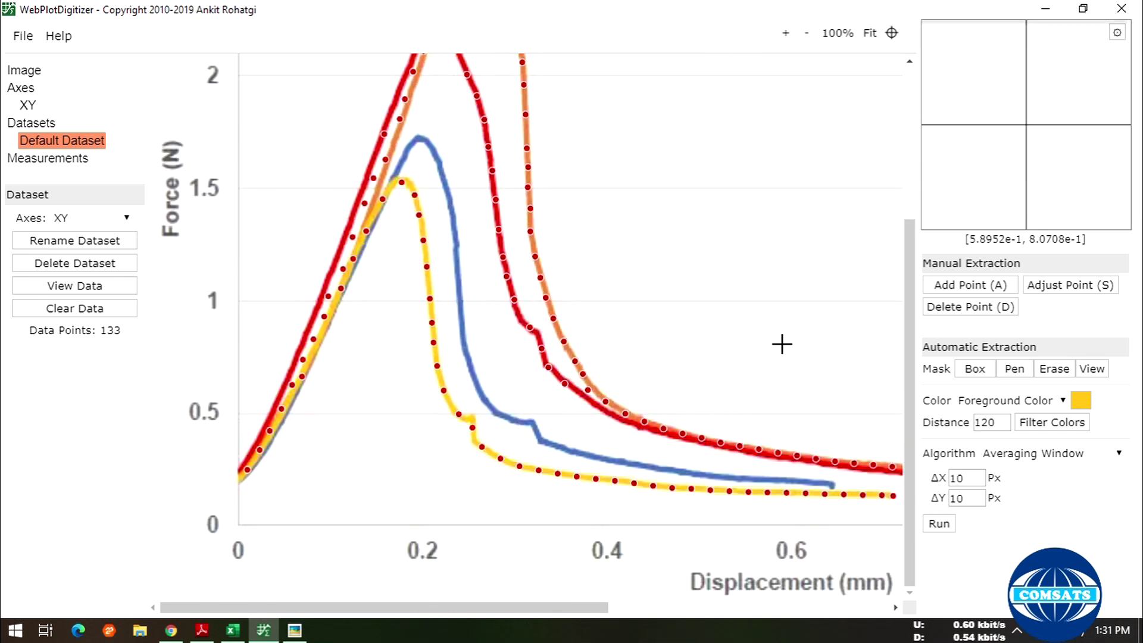
{"action": "double_click", "coordinate": [977, 483]}
{"action": "type", "text": "4"}
{"action": "left_click", "coordinate": [976, 497]}
{"action": "double_click", "coordinate": [977, 498]}
{"action": "type", "text": "4"}
{"action": "left_click", "coordinate": [946, 527]}
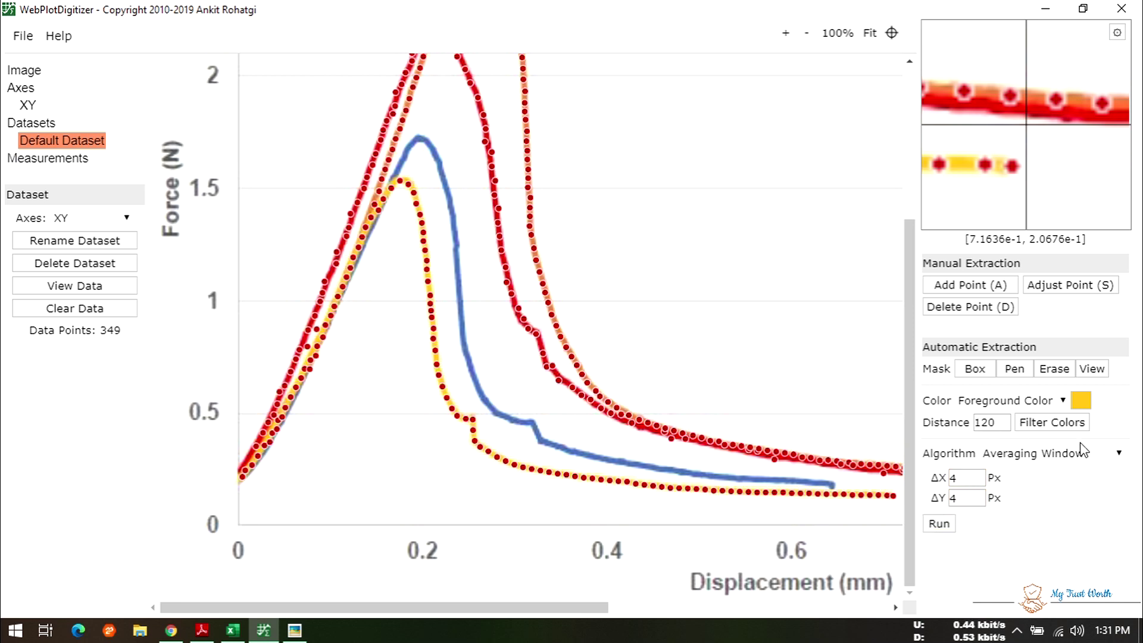
- Resample the yellow curve colour and rerun automatic extraction
{"action": "left_click", "coordinate": [1081, 402]}
{"action": "left_click", "coordinate": [672, 194]}
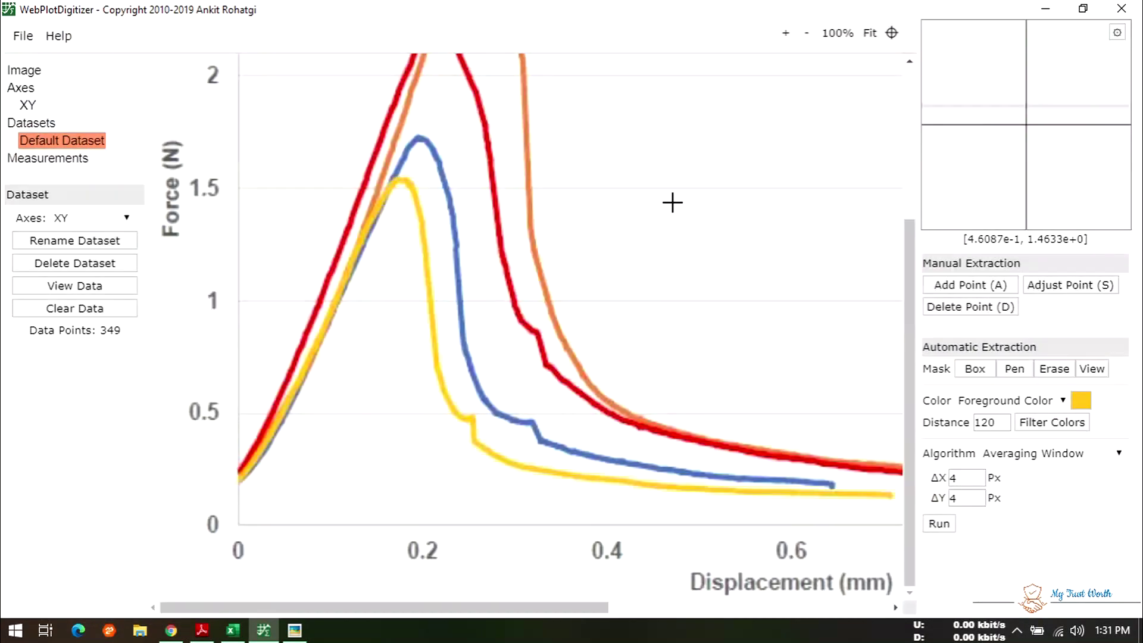
{"action": "left_click", "coordinate": [424, 252]}
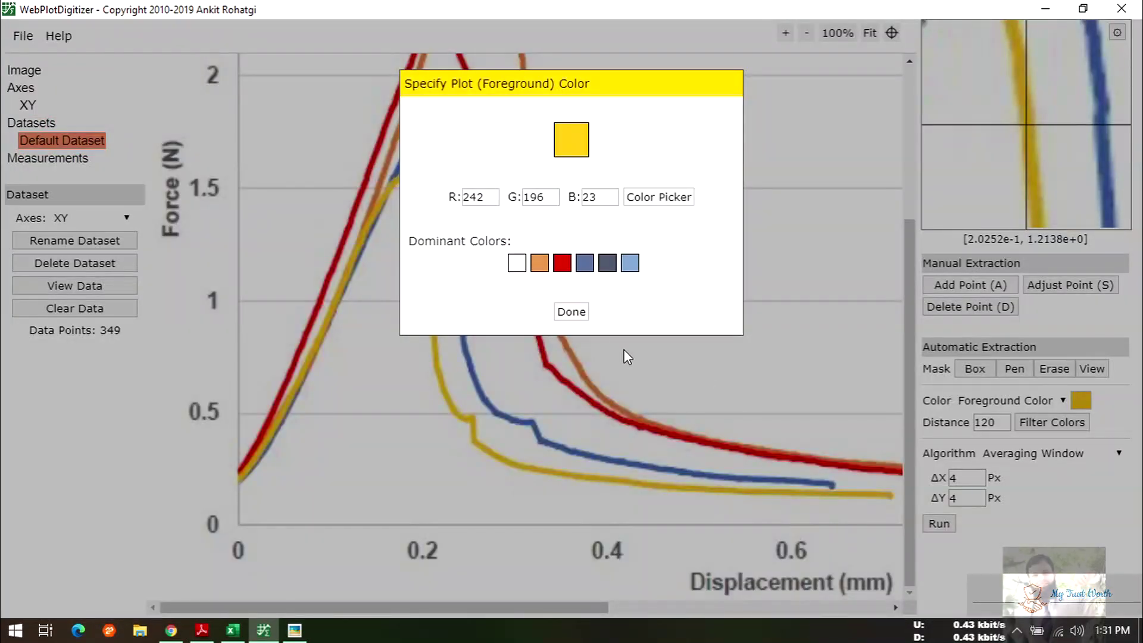
{"action": "left_click", "coordinate": [571, 312]}
{"action": "left_click", "coordinate": [939, 524]}
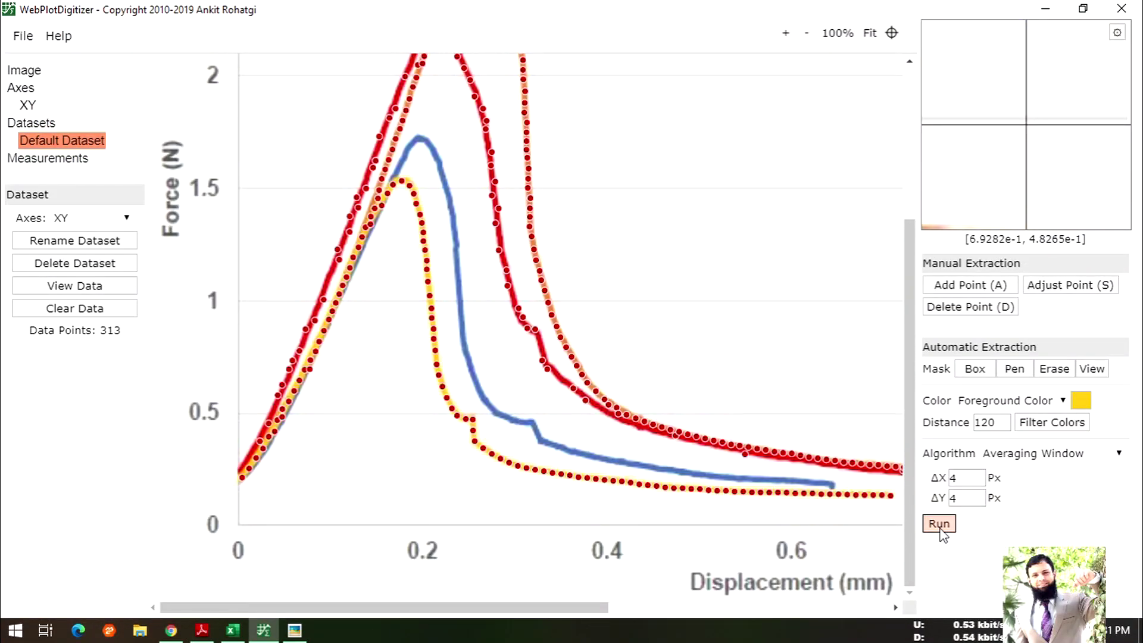
- Toggle the extraction target between foreground and background colour, ending on foreground
{"action": "left_click", "coordinate": [1063, 401]}
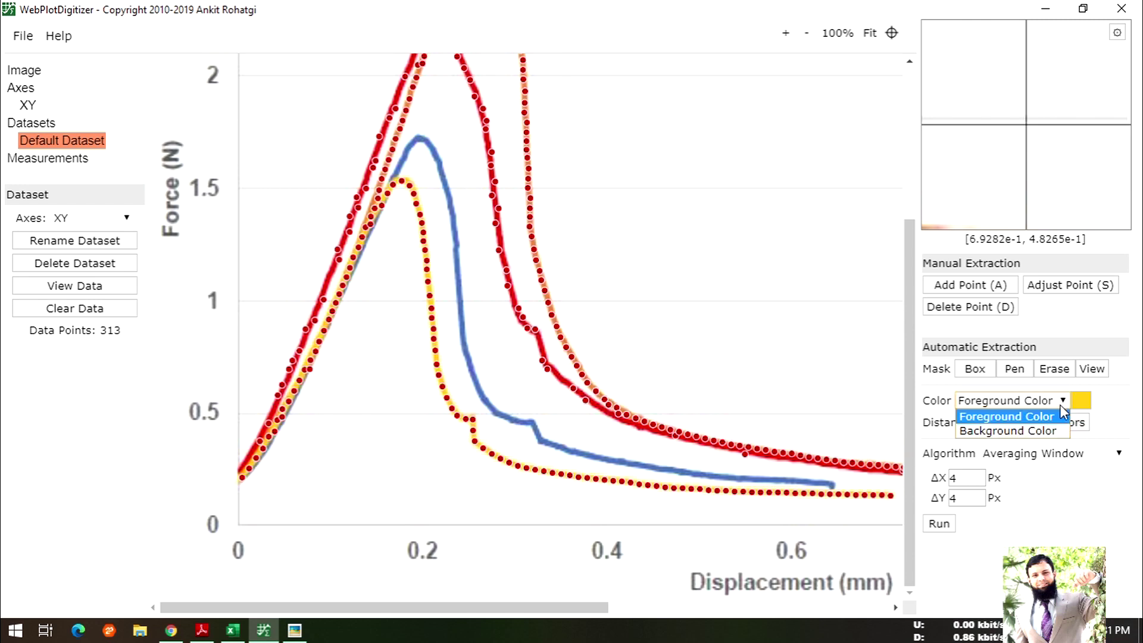
{"action": "left_click", "coordinate": [992, 422]}
{"action": "left_click", "coordinate": [1015, 368]}
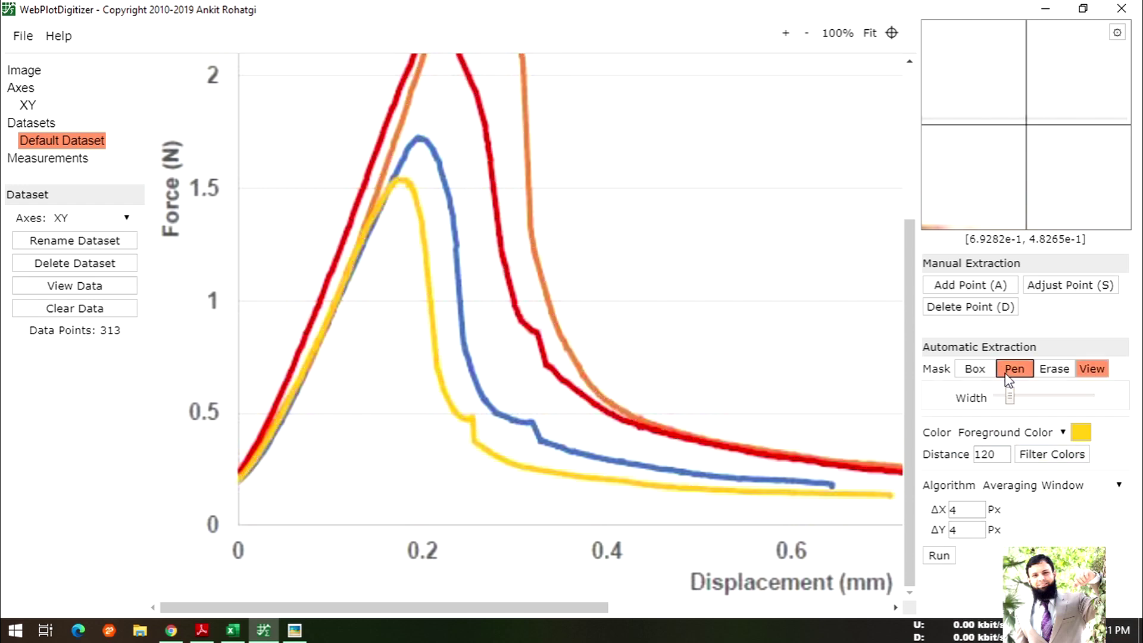
{"action": "left_click", "coordinate": [1048, 432]}
{"action": "left_click", "coordinate": [1032, 462]}
{"action": "left_click", "coordinate": [1065, 433]}
{"action": "left_click", "coordinate": [1012, 448]}
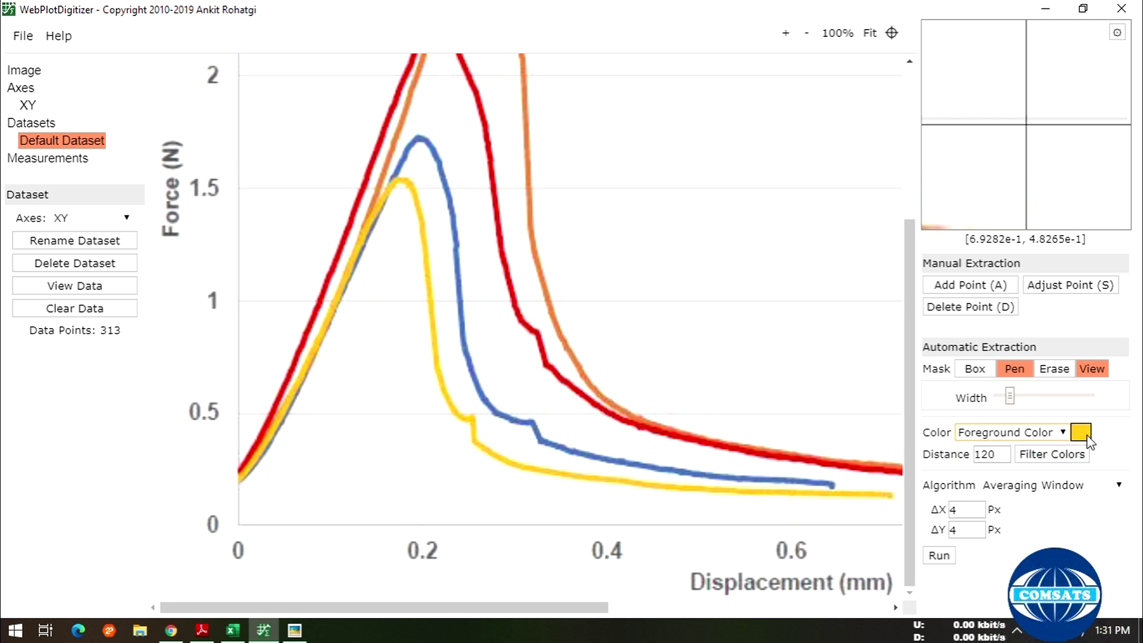
- Sample the yellow colour once more, rerun extraction to get 429 points, and choose Delete Point
{"action": "left_click", "coordinate": [1081, 400]}
{"action": "left_click", "coordinate": [658, 197]}
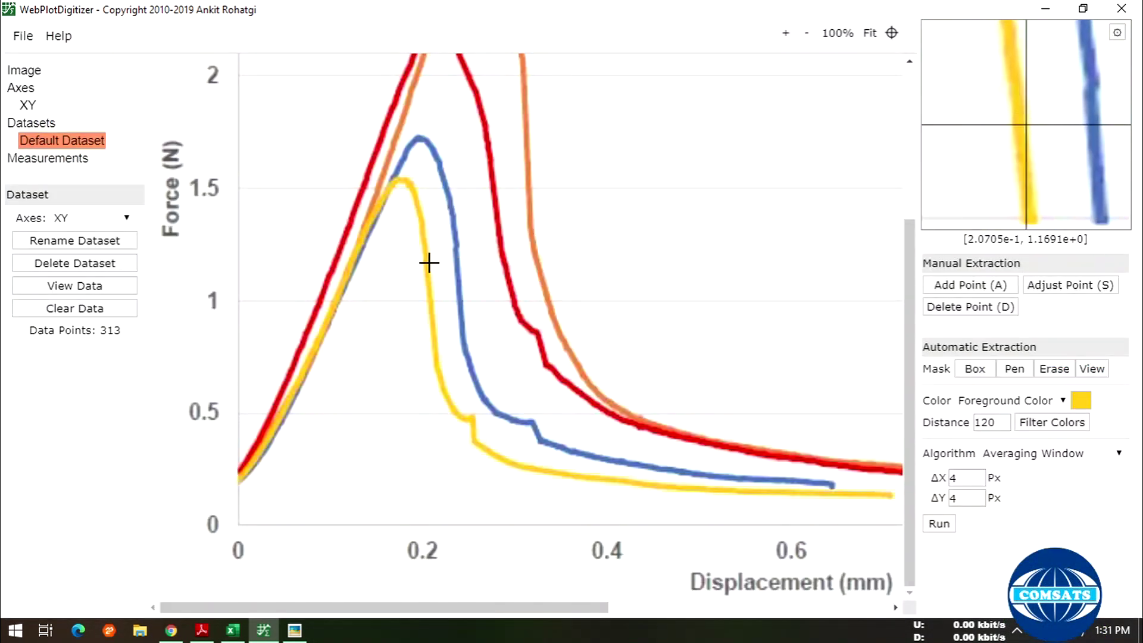
{"action": "left_click", "coordinate": [427, 266]}
{"action": "left_click", "coordinate": [557, 316]}
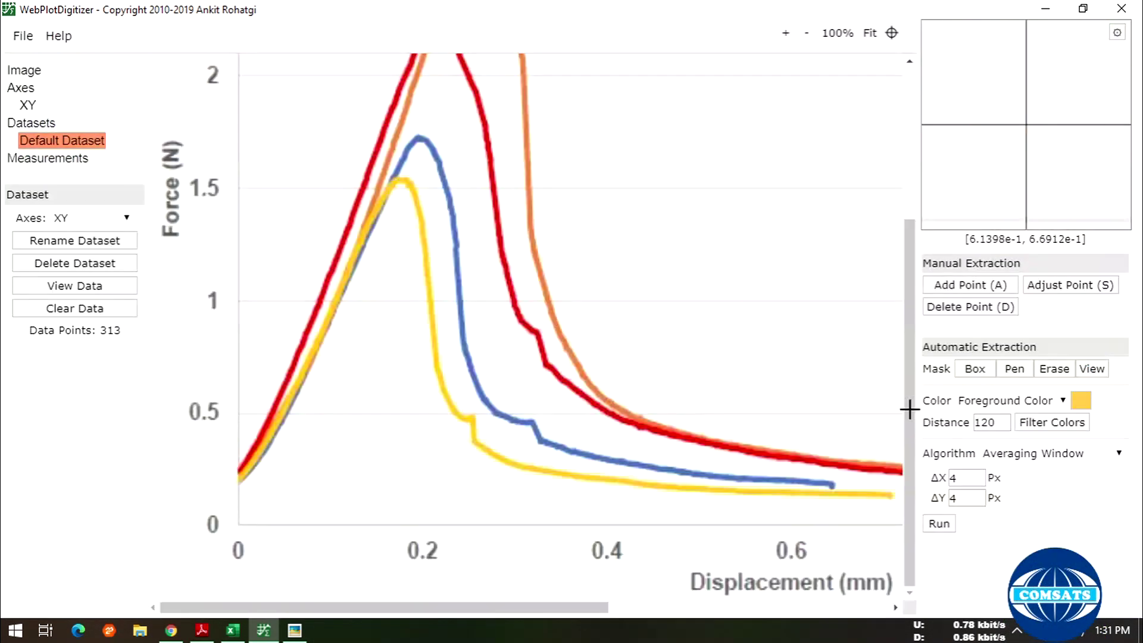
{"action": "left_click", "coordinate": [951, 524]}
{"action": "scroll", "coordinate": [344, 273], "scroll_direction": "up", "scroll_amount": 4}
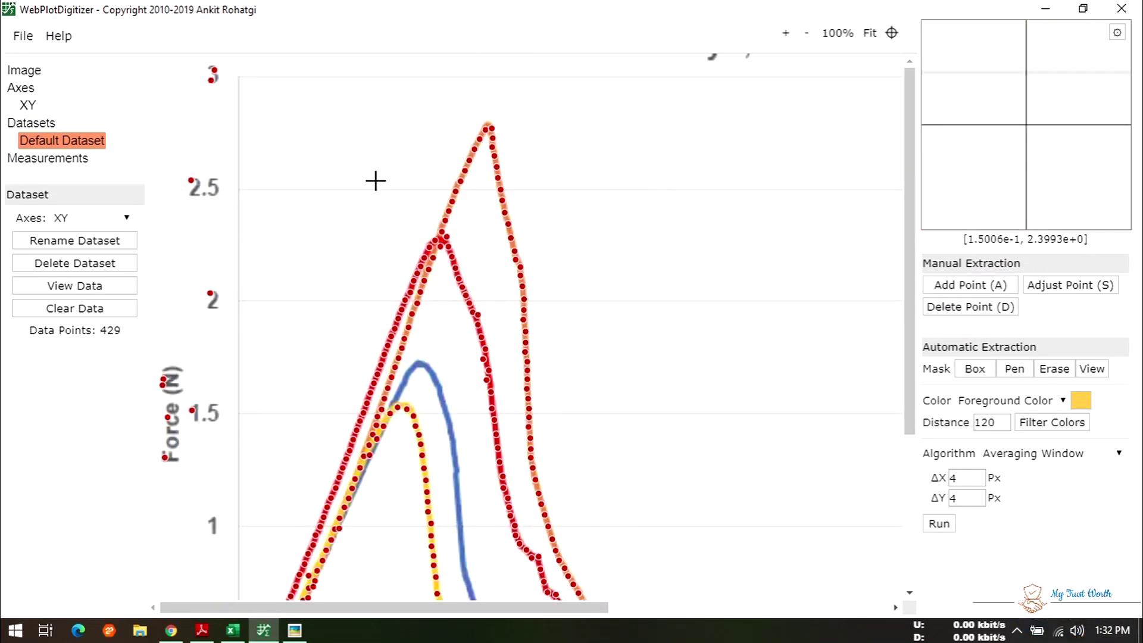
{"action": "left_click", "coordinate": [987, 306]}
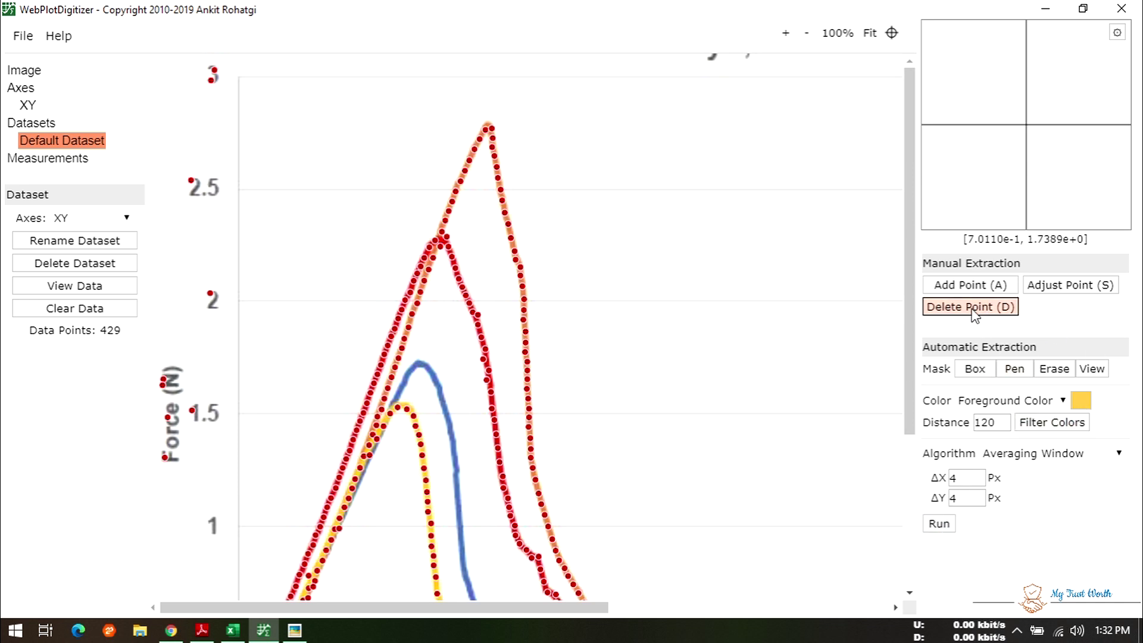
- Clear all 429 extracted points from the default dataset
{"action": "left_click", "coordinate": [997, 315]}
{"action": "left_click", "coordinate": [1053, 370]}
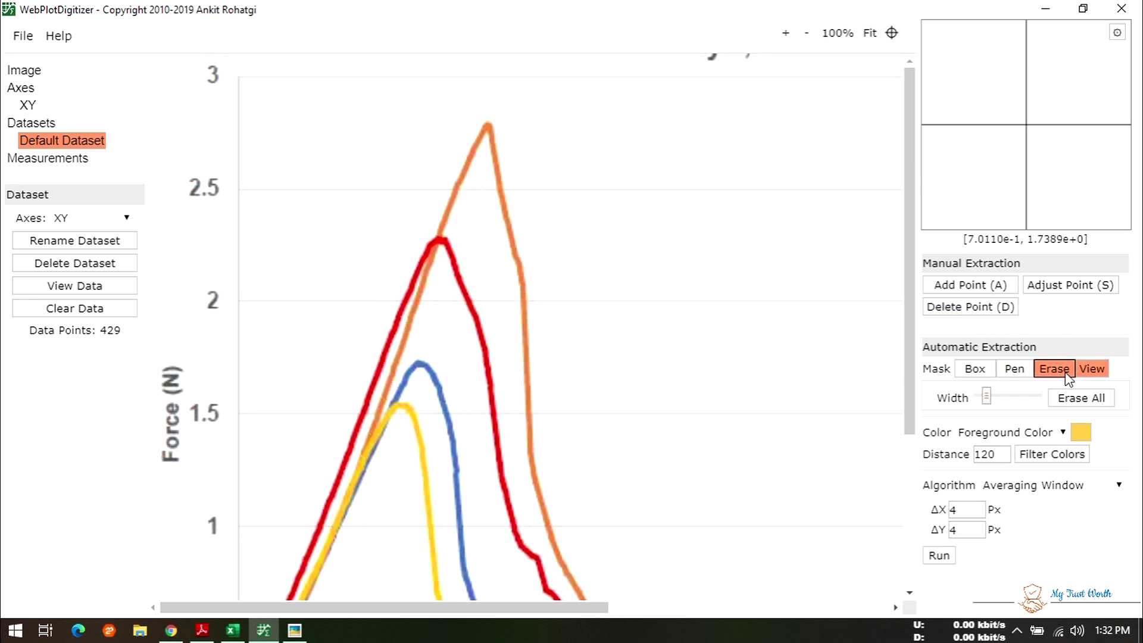
{"action": "left_click", "coordinate": [87, 309]}
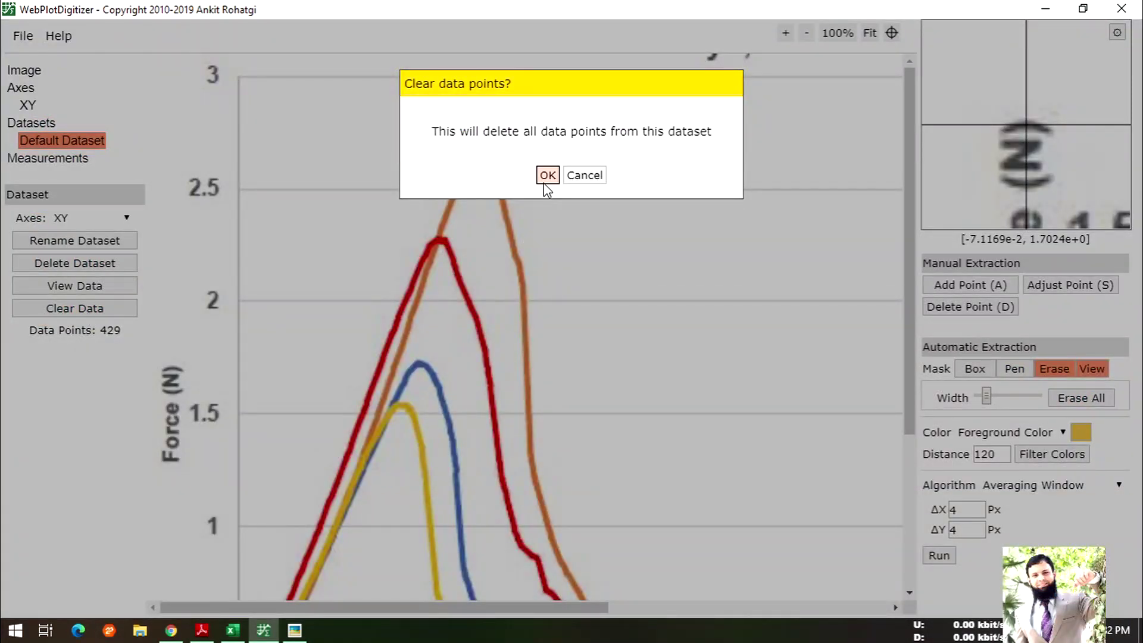
{"action": "left_click", "coordinate": [547, 177]}
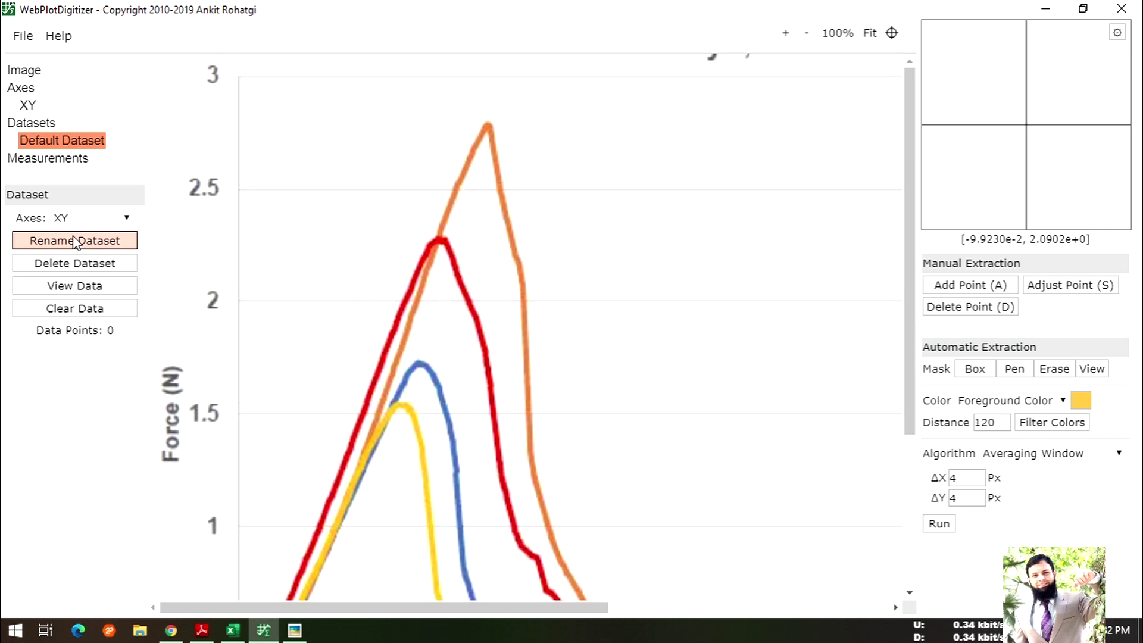
- Rename the Default Dataset to S1 and show the Datasets overview
{"action": "left_click", "coordinate": [75, 240]}
{"action": "double_click", "coordinate": [589, 127]}
{"action": "left_click_drag", "start_coordinate": [615, 132], "coordinate": [470, 126]}
{"action": "type", "text": "S1"}
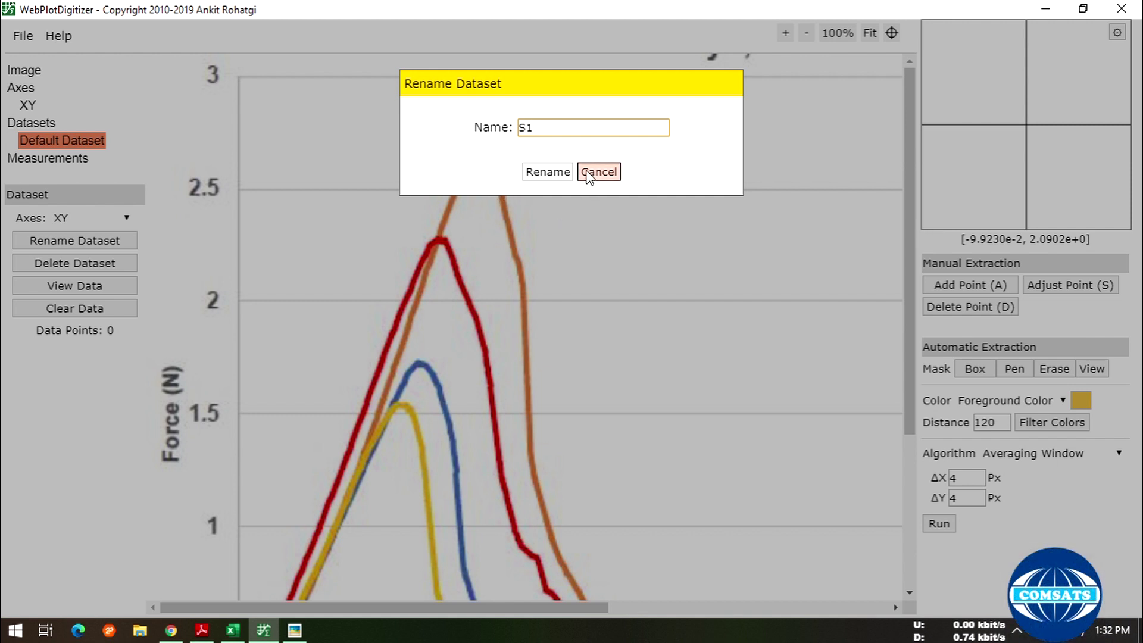
{"action": "left_click", "coordinate": [549, 172]}
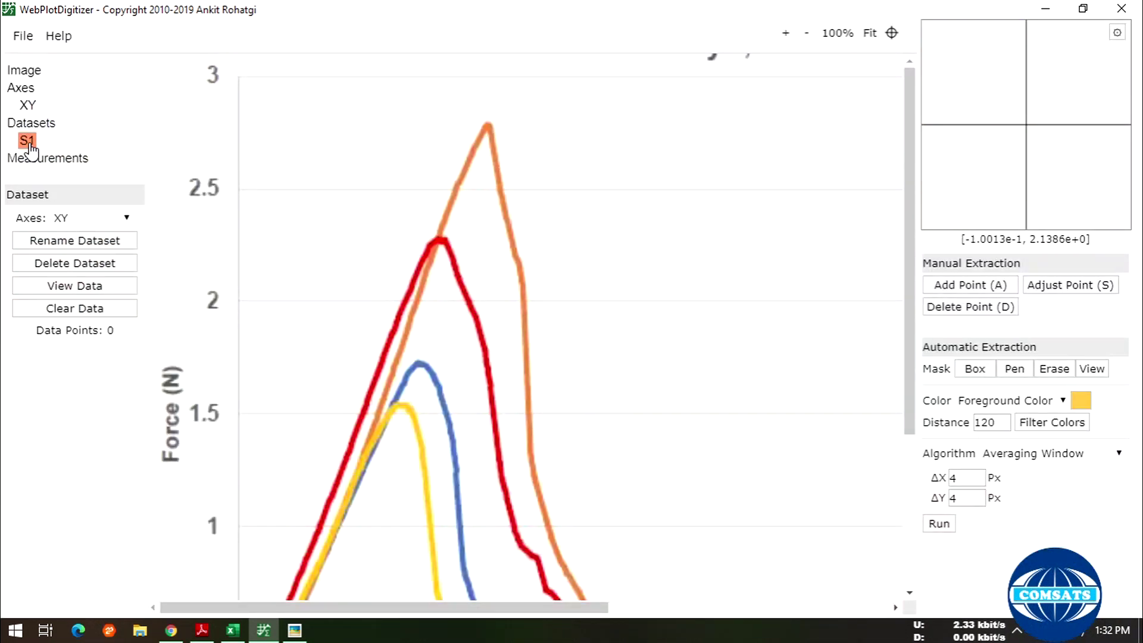
{"action": "left_click", "coordinate": [31, 123]}
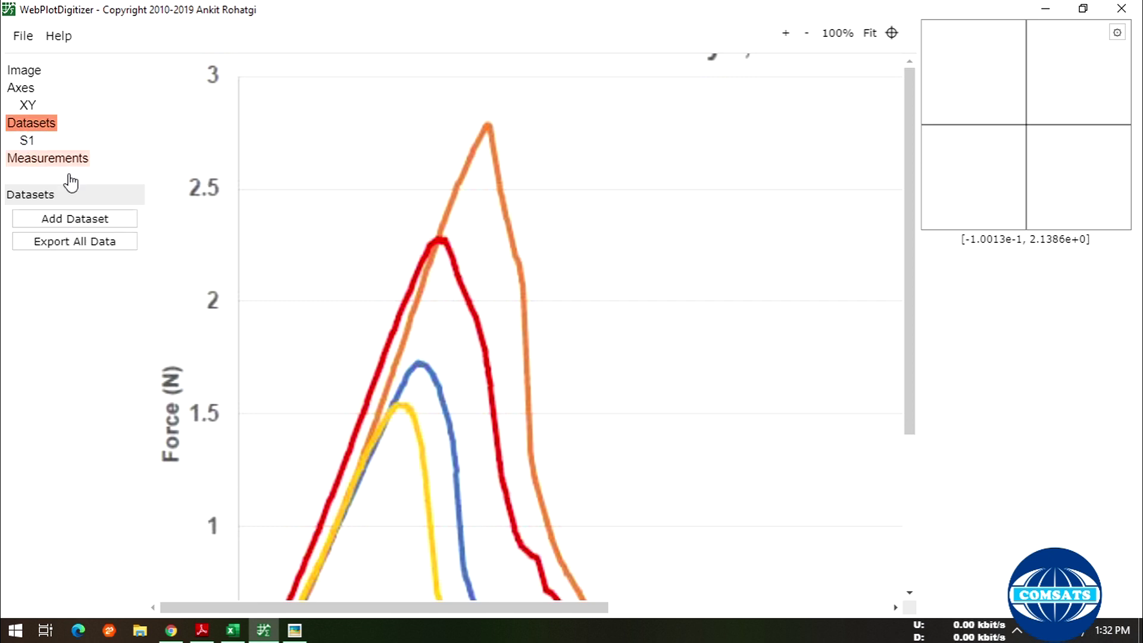
- Add four new datasets at once with Add Multiple Datasets
{"action": "left_click", "coordinate": [92, 218]}
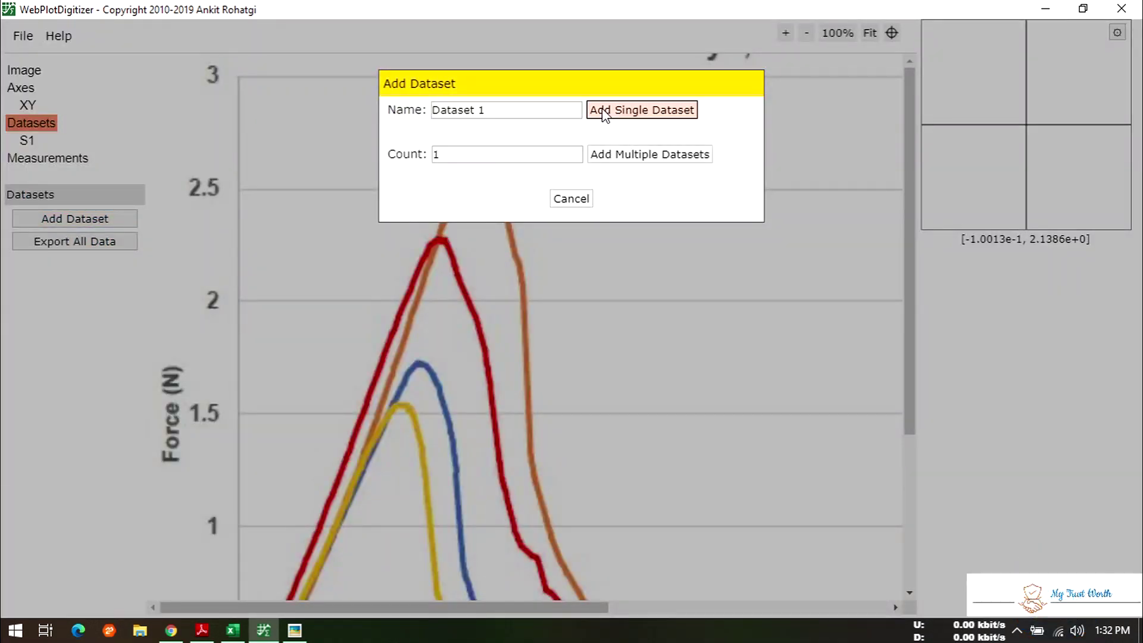
{"action": "left_click", "coordinate": [516, 111]}
{"action": "left_click_drag", "start_coordinate": [516, 111], "coordinate": [390, 109]}
{"action": "type", "text": "S2"}
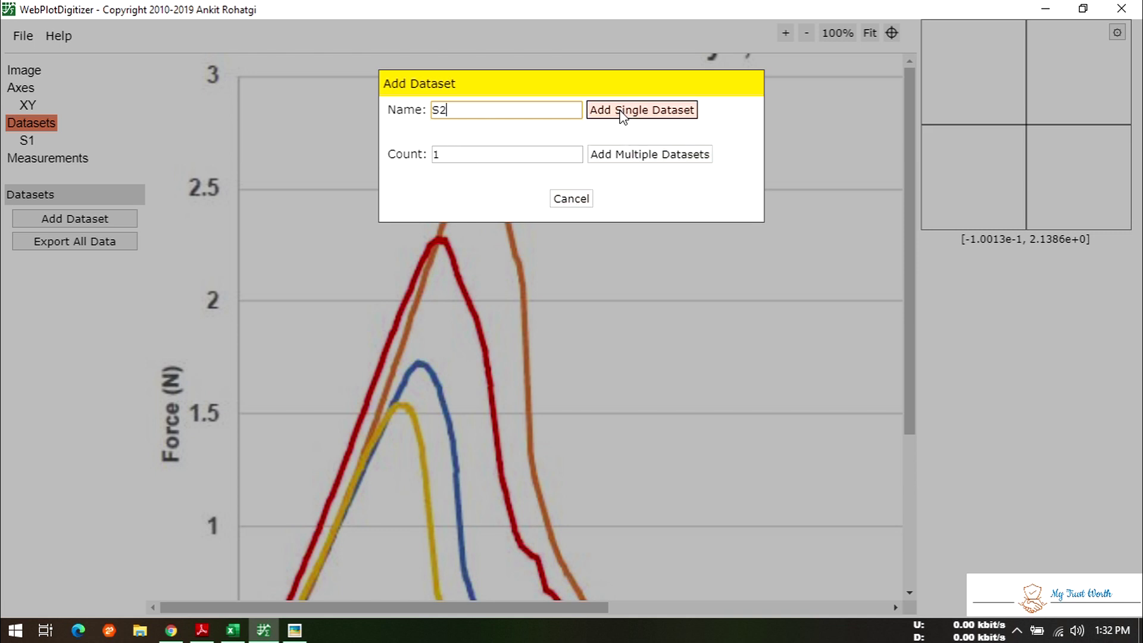
{"action": "left_click", "coordinate": [411, 152]}
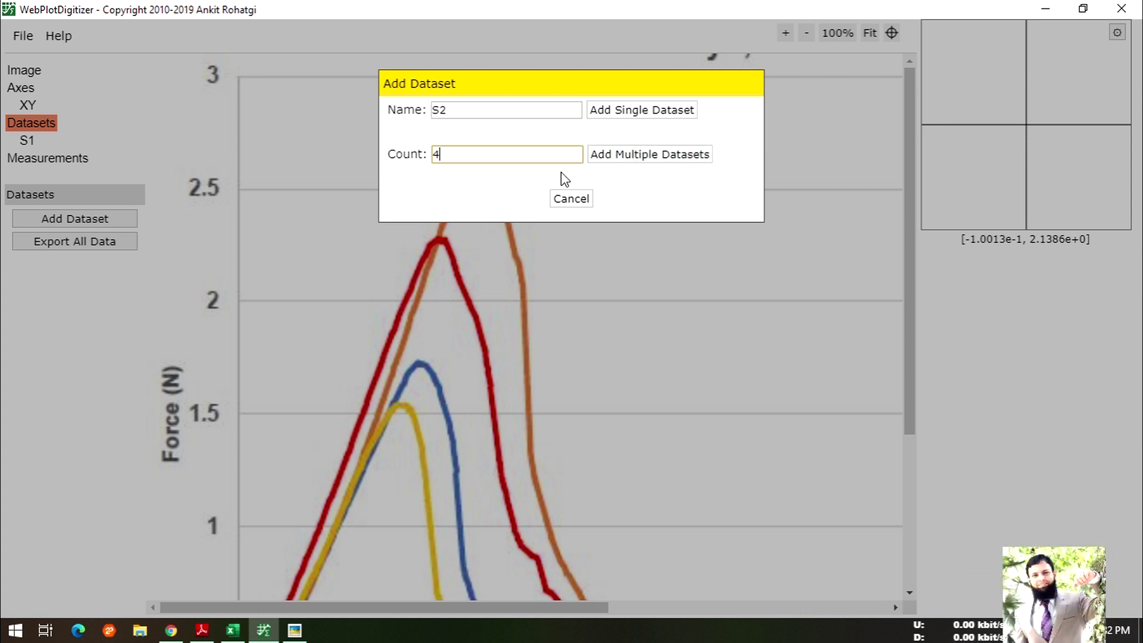
{"action": "left_click", "coordinate": [648, 156]}
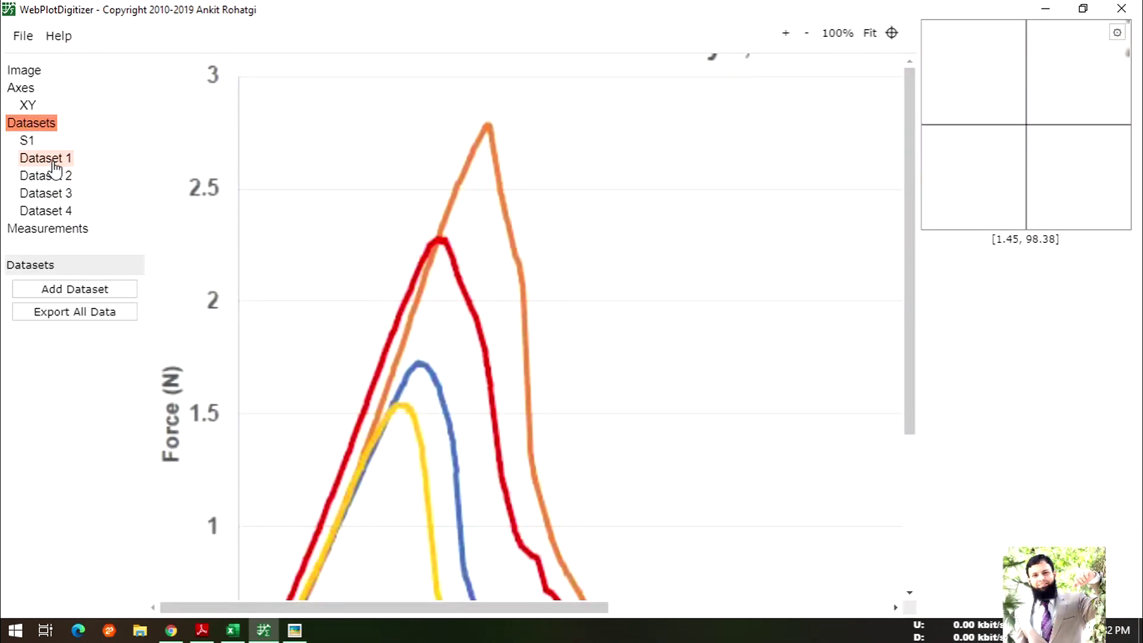
- Delete the extra Dataset 4, leaving Dataset 1 to 3 beside S1
{"action": "left_click", "coordinate": [34, 143]}
{"action": "left_click", "coordinate": [53, 211]}
{"action": "left_click", "coordinate": [82, 333]}
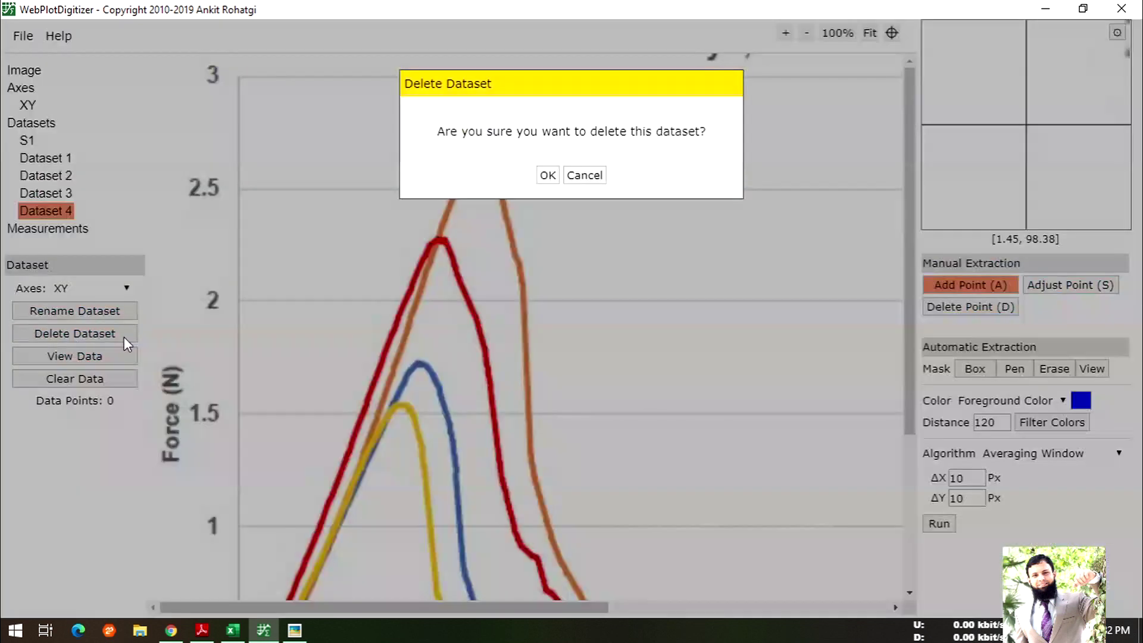
{"action": "left_click", "coordinate": [545, 176]}
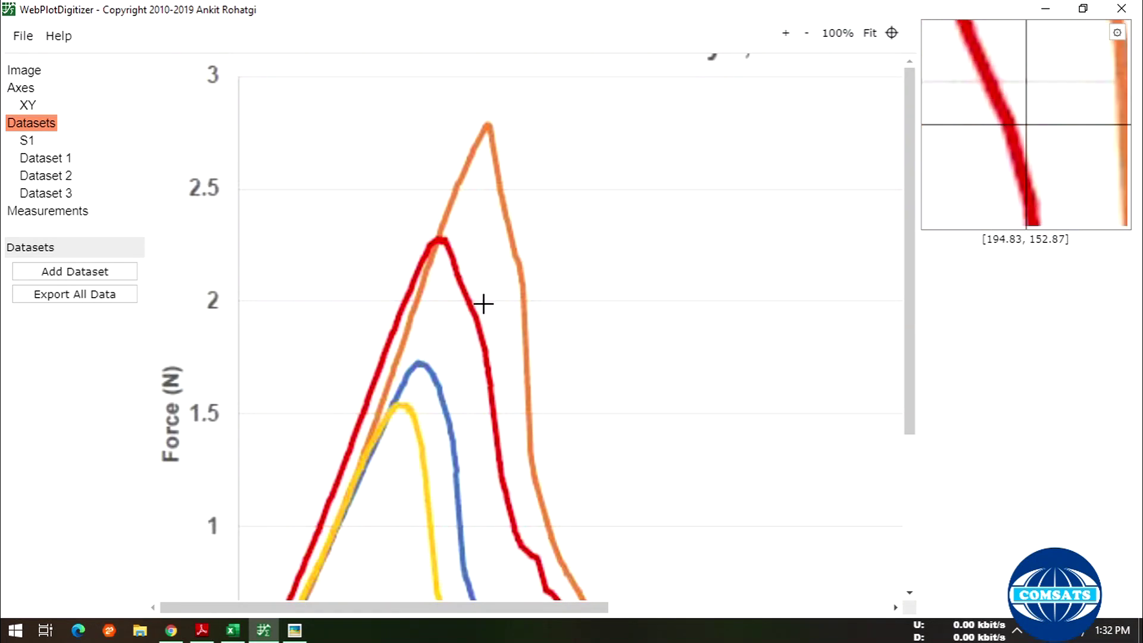
- Rename Dataset 1 to S2
{"action": "left_click", "coordinate": [59, 159]}
{"action": "left_click", "coordinate": [92, 295]}
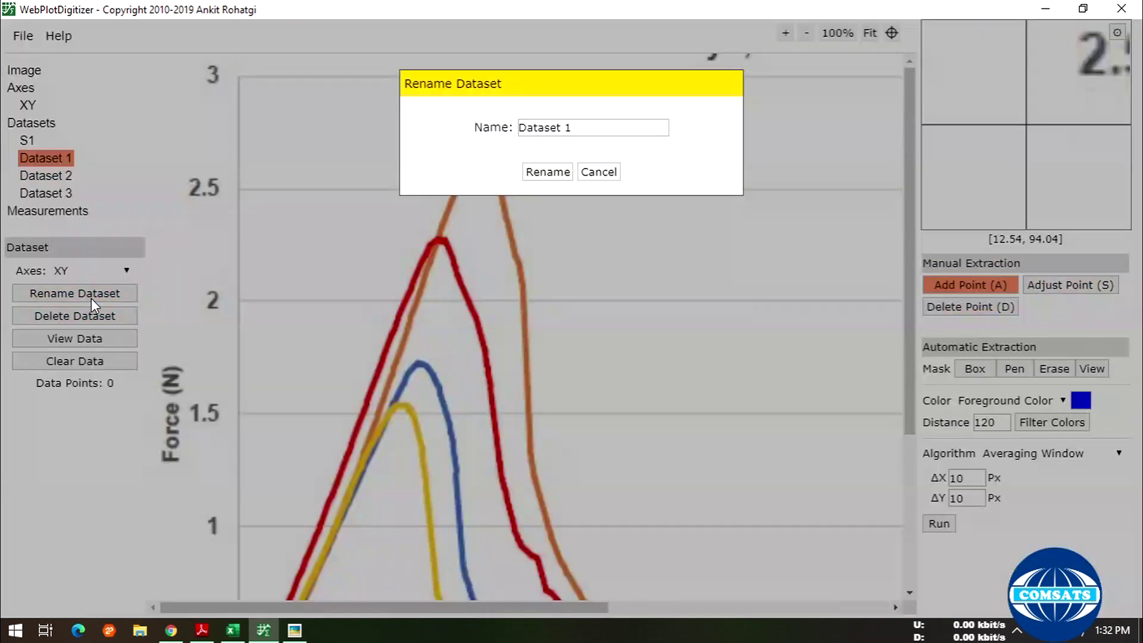
{"action": "left_click_drag", "start_coordinate": [586, 127], "coordinate": [381, 146]}
{"action": "type", "text": "S2"}
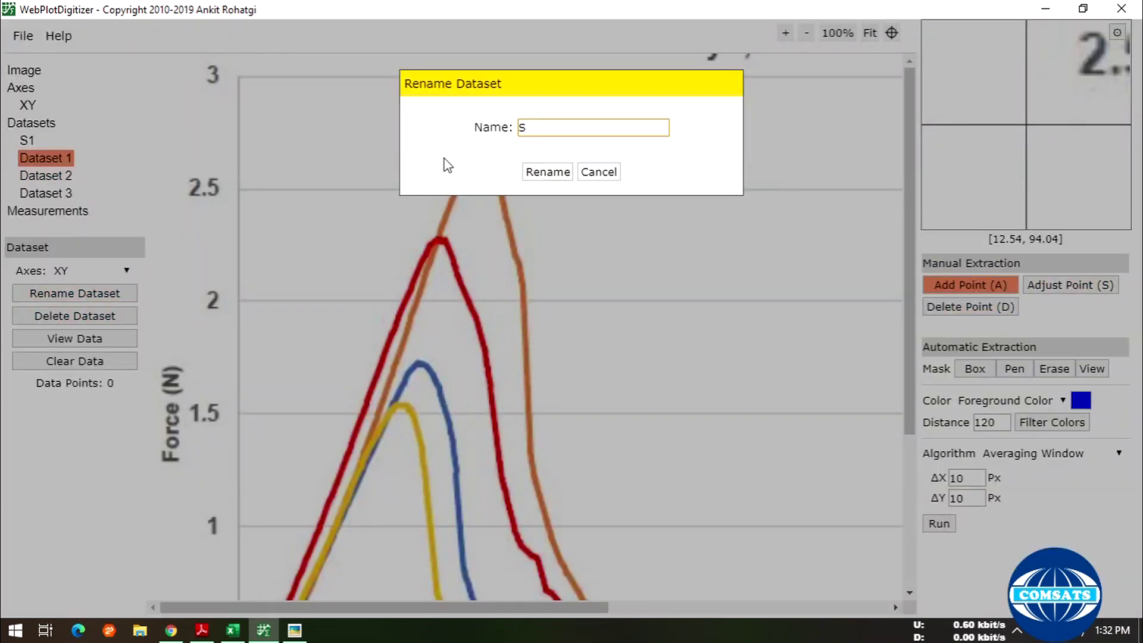
{"action": "left_click", "coordinate": [543, 173]}
- Rename Dataset 2 to S3
{"action": "left_click", "coordinate": [46, 175]}
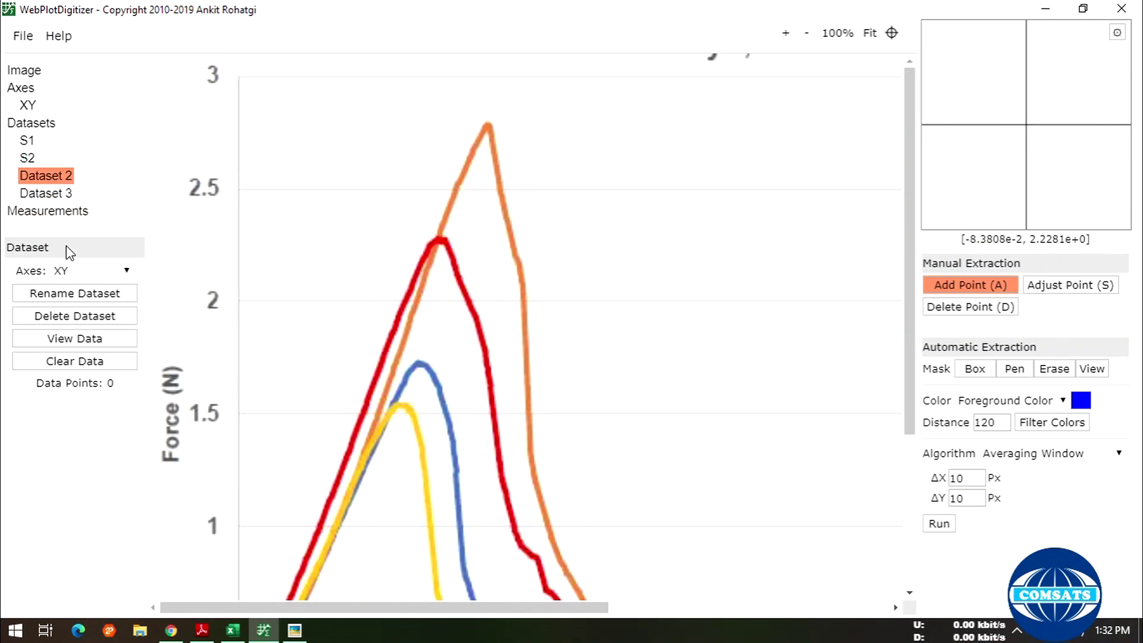
{"action": "left_click", "coordinate": [91, 294]}
{"action": "left_click_drag", "start_coordinate": [582, 129], "coordinate": [439, 131]}
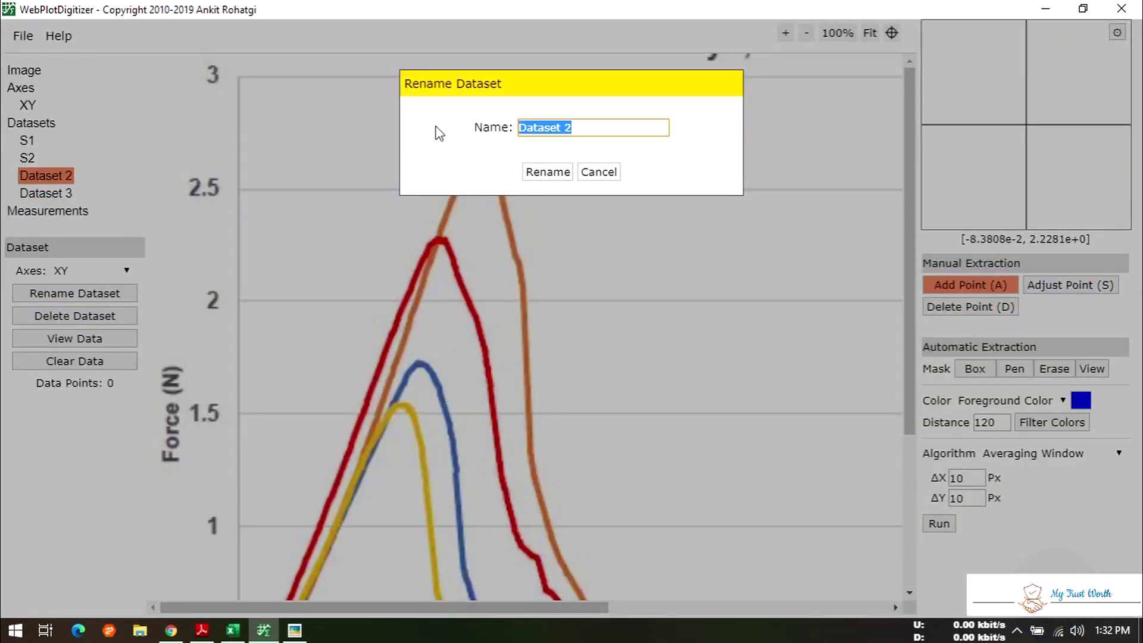
{"action": "type", "text": "S3"}
{"action": "left_click", "coordinate": [543, 169]}
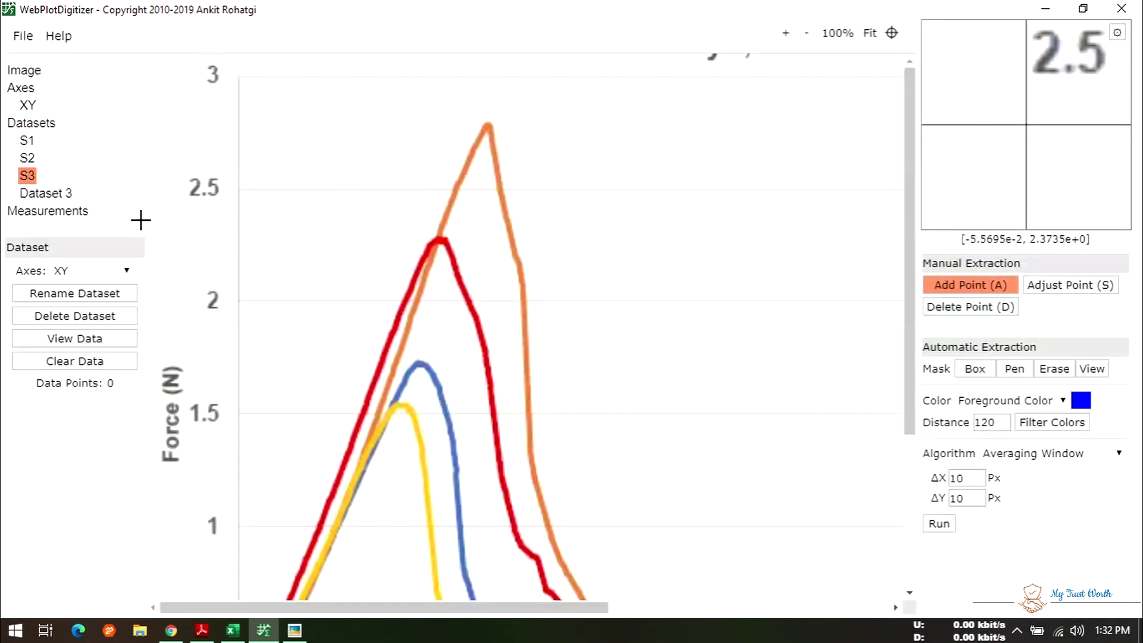
- Rename Dataset 3 to S4, then reselect dataset S1
{"action": "left_click", "coordinate": [60, 194]}
{"action": "left_click", "coordinate": [96, 294]}
{"action": "left_click_drag", "start_coordinate": [584, 128], "coordinate": [345, 142]}
{"action": "type", "text": "S4"}
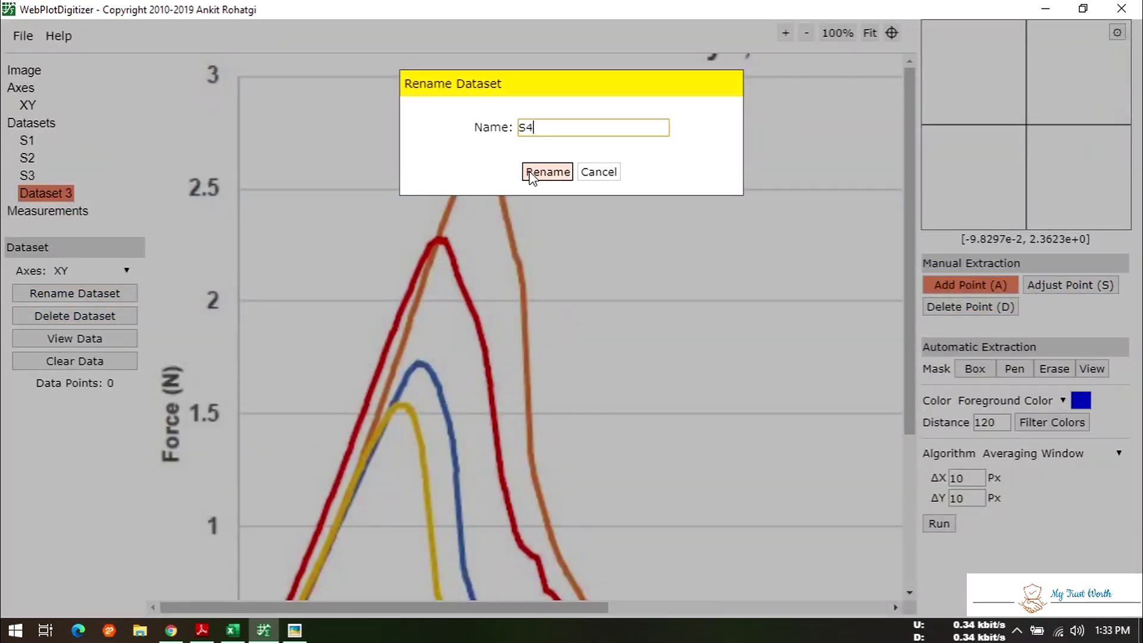
{"action": "left_click", "coordinate": [547, 172]}
{"action": "left_click", "coordinate": [27, 141]}
{"action": "scroll", "coordinate": [551, 288], "scroll_direction": "down", "scroll_amount": 5}
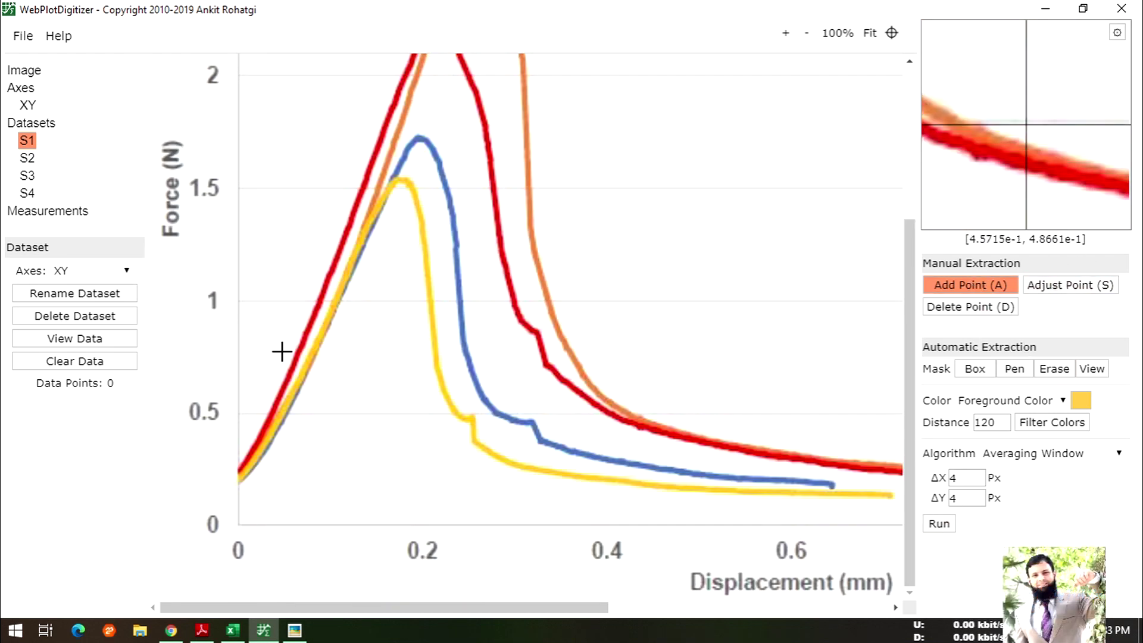
- Zoom into the plot and place the first S1 point at the yellow curve's origin
{"action": "left_click", "coordinate": [786, 33]}
{"action": "scroll", "coordinate": [569, 273], "scroll_direction": "down", "scroll_amount": 5}
{"action": "scroll", "coordinate": [296, 407], "scroll_direction": "up", "scroll_amount": 3}
{"action": "scroll", "coordinate": [305, 411], "scroll_direction": "down", "scroll_amount": 3}
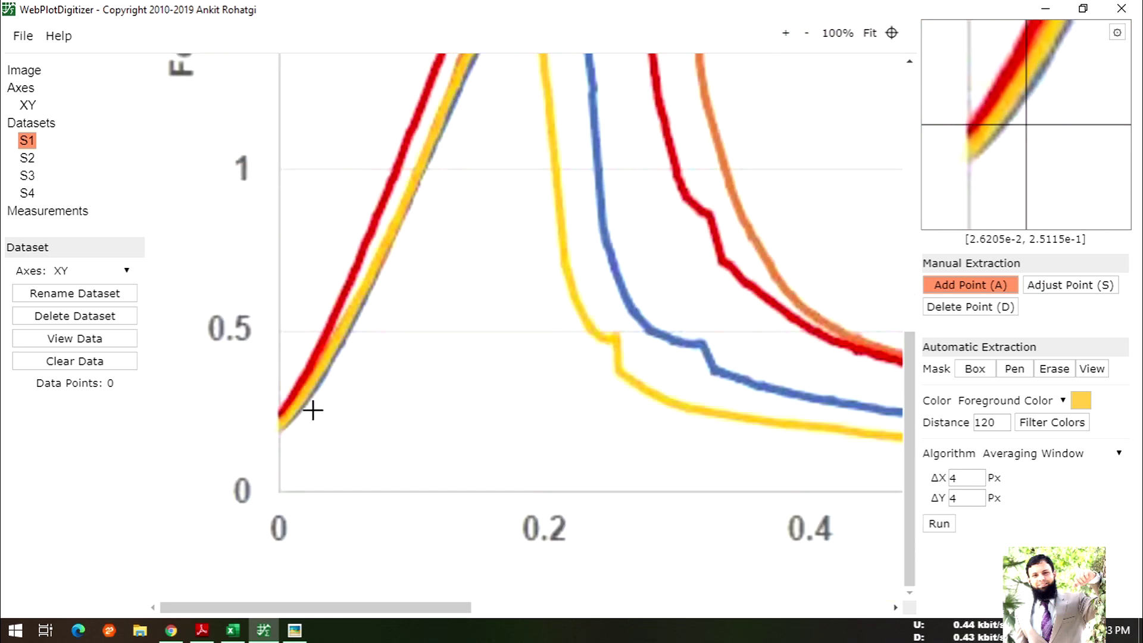
{"action": "left_click", "coordinate": [282, 424]}
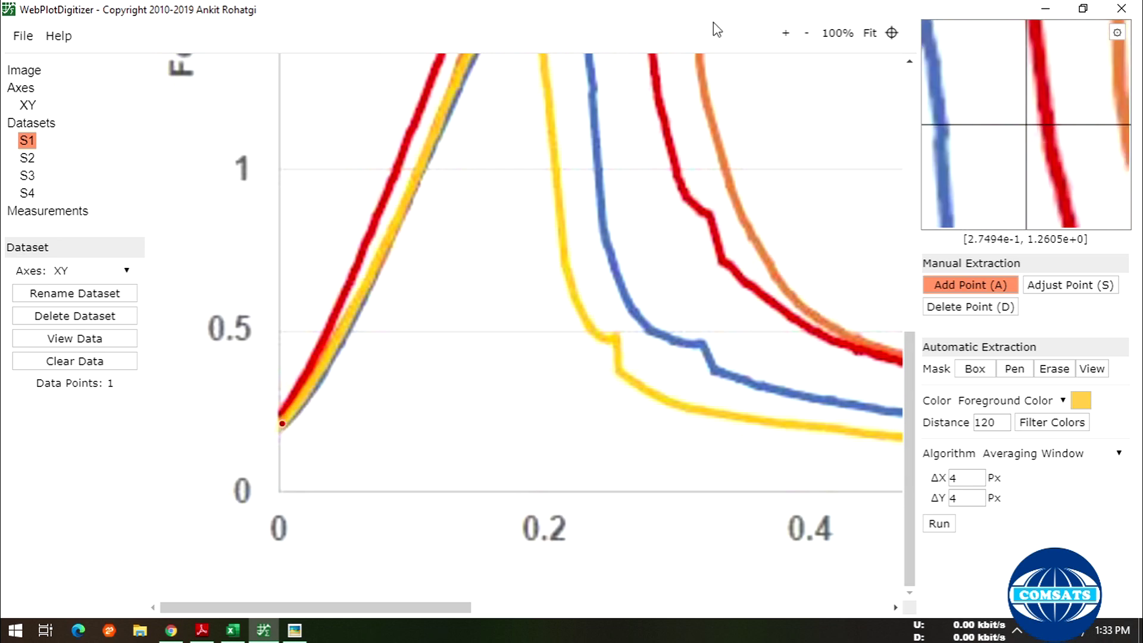
{"action": "left_click", "coordinate": [786, 33]}
{"action": "scroll", "coordinate": [637, 276], "scroll_direction": "down", "scroll_amount": 5}
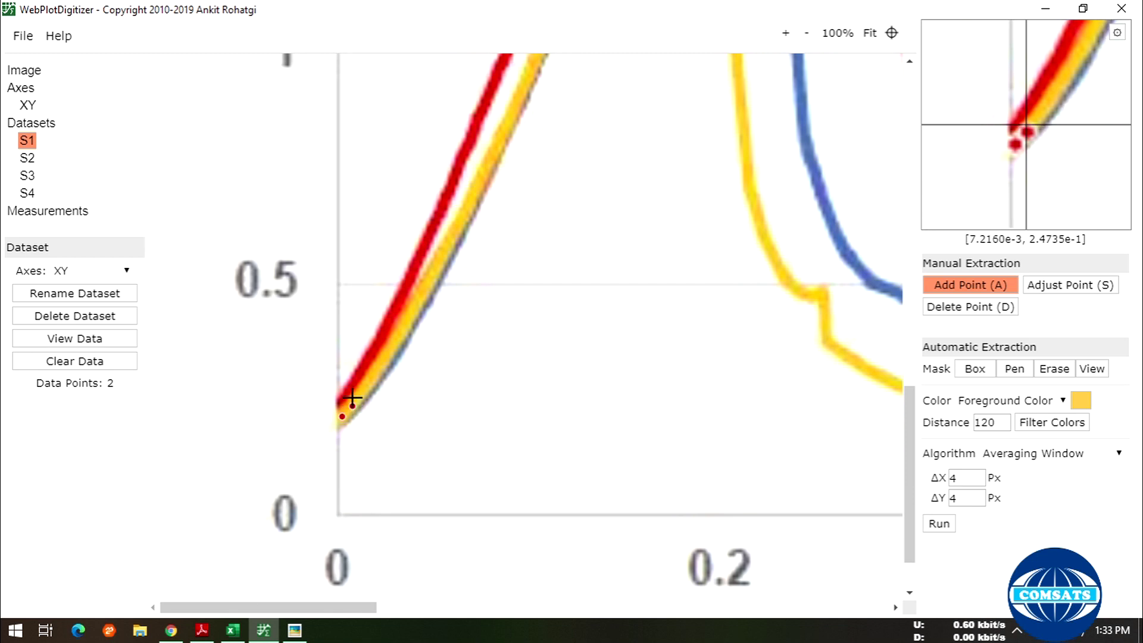
- Place points up the yellow curve's rising edge to about 0.5 N
{"action": "left_click", "coordinate": [360, 394]}
{"action": "left_click", "coordinate": [367, 387]}
{"action": "left_click", "coordinate": [381, 357]}
{"action": "left_click", "coordinate": [391, 347]}
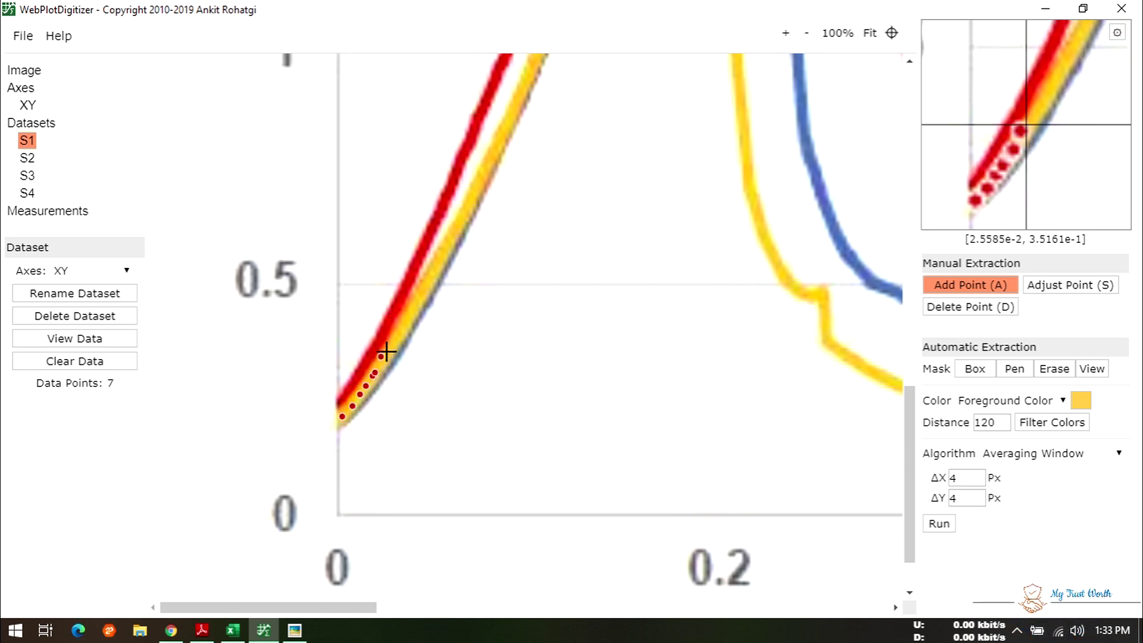
{"action": "left_click", "coordinate": [397, 336]}
{"action": "left_click", "coordinate": [405, 325]}
{"action": "left_click", "coordinate": [410, 313]}
{"action": "left_click", "coordinate": [415, 302]}
{"action": "left_click", "coordinate": [419, 298]}
{"action": "left_click", "coordinate": [424, 287]}
{"action": "left_click", "coordinate": [429, 280]}
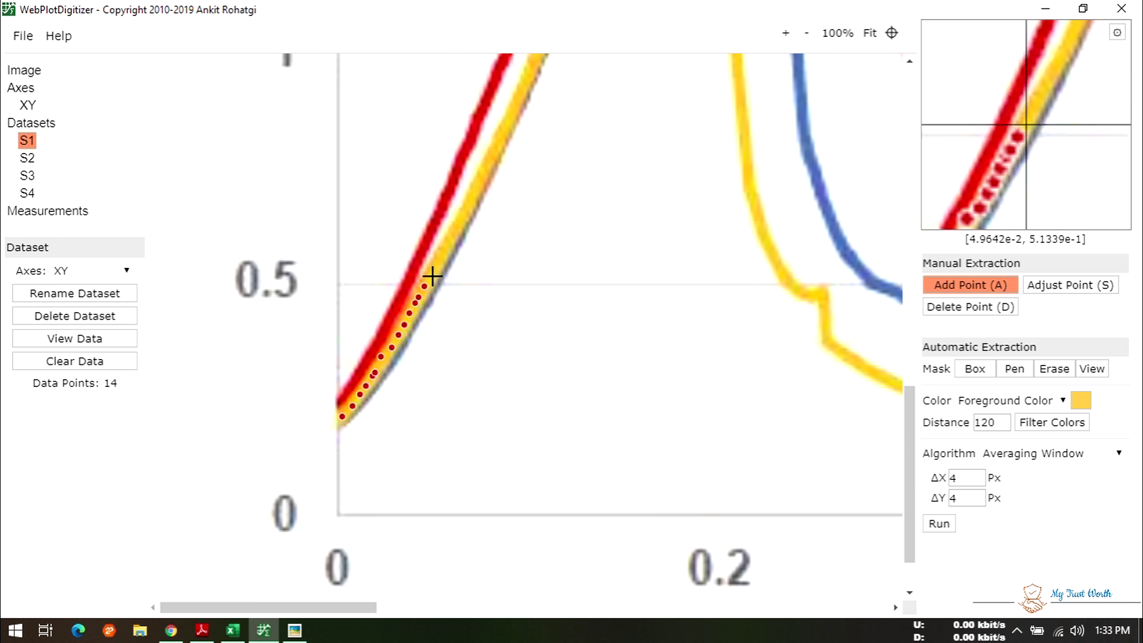
{"action": "left_click", "coordinate": [436, 267]}
{"action": "left_click", "coordinate": [440, 260]}
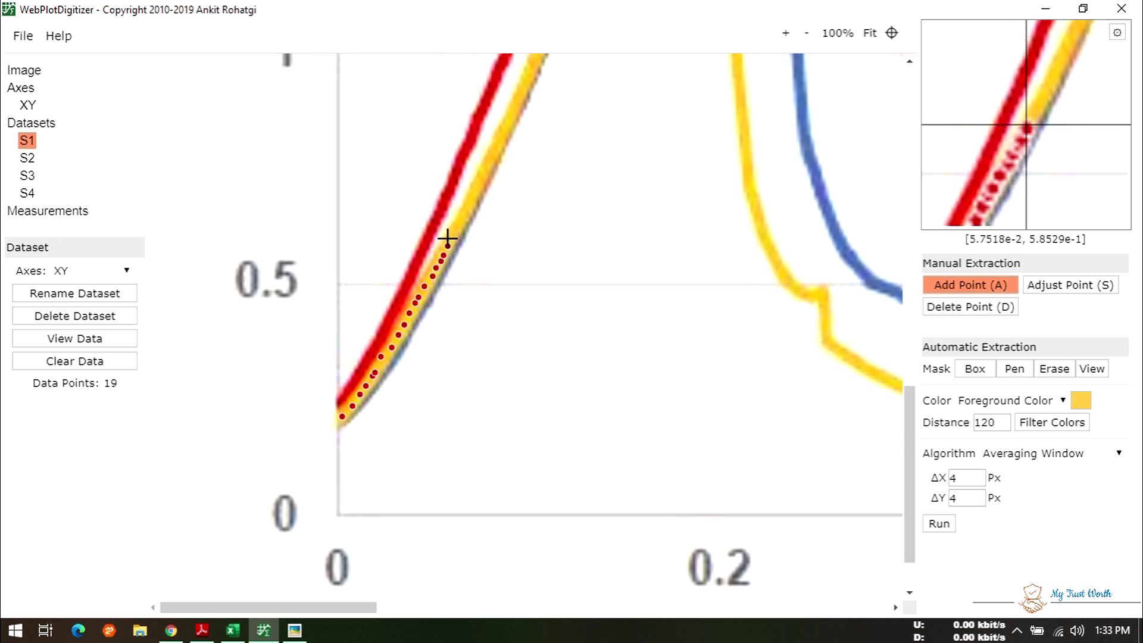
{"action": "left_click", "coordinate": [452, 234]}
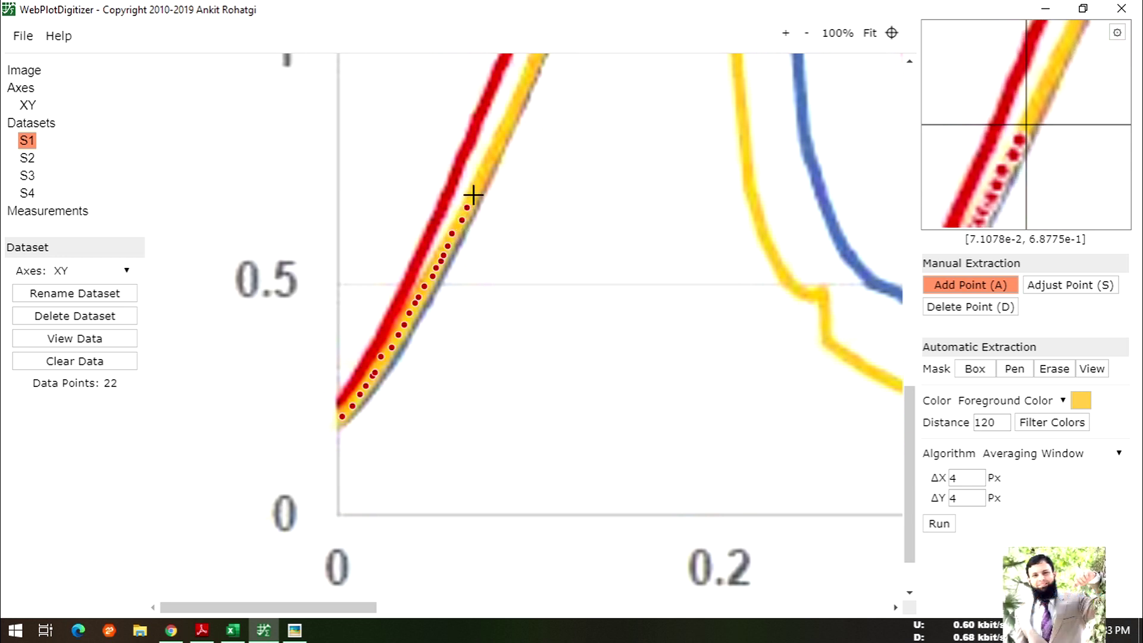
{"action": "left_click", "coordinate": [503, 133]}
- Continue placing points past 1 N up to the yellow curve's peak
{"action": "scroll", "coordinate": [509, 295], "scroll_direction": "up", "scroll_amount": 3}
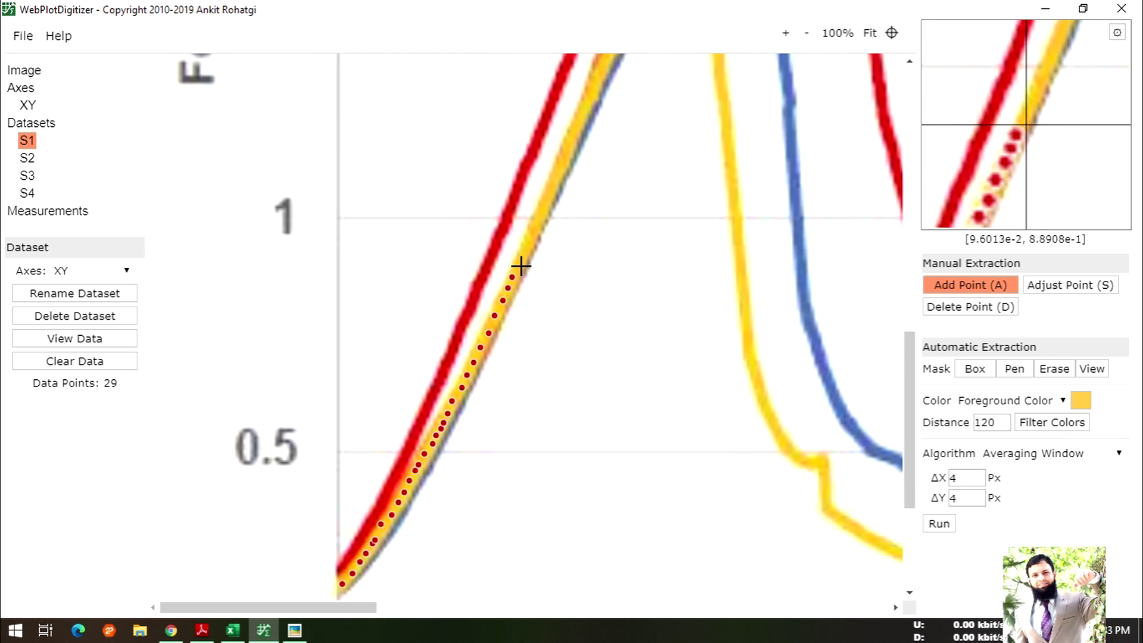
{"action": "left_click", "coordinate": [530, 241]}
{"action": "left_click", "coordinate": [537, 220]}
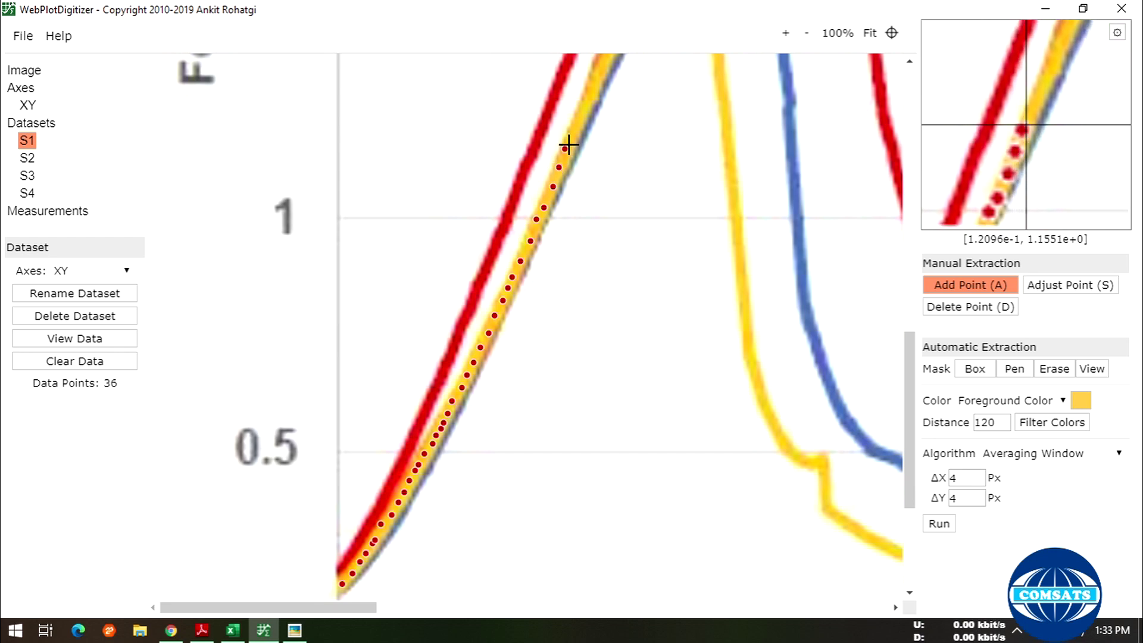
{"action": "left_click", "coordinate": [587, 100]}
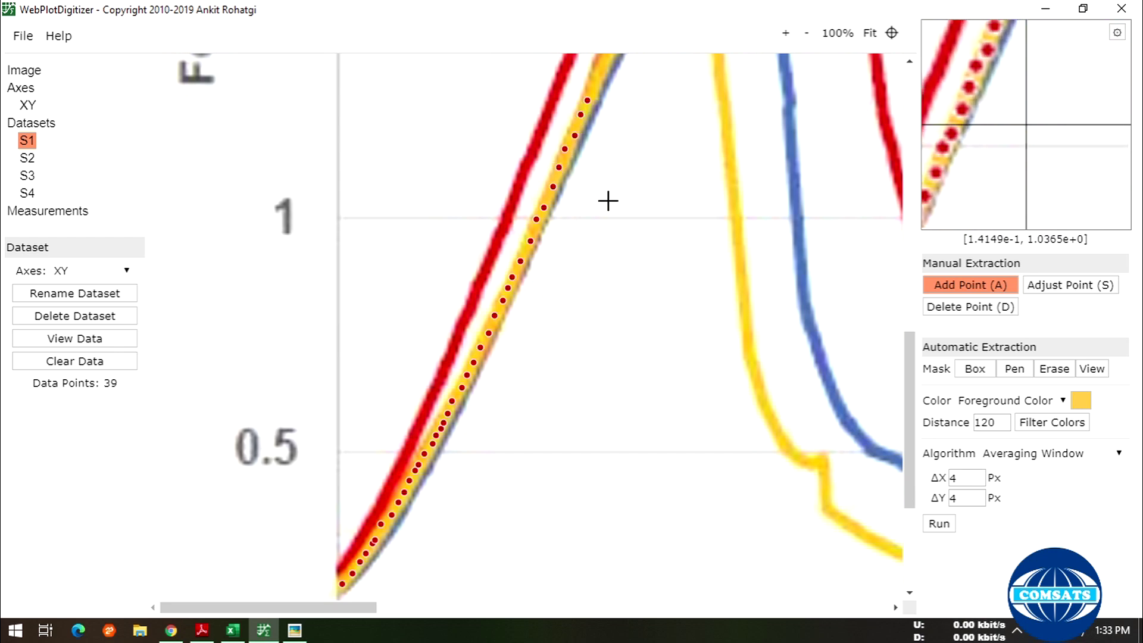
{"action": "scroll", "coordinate": [607, 199], "scroll_direction": "up", "scroll_amount": 4}
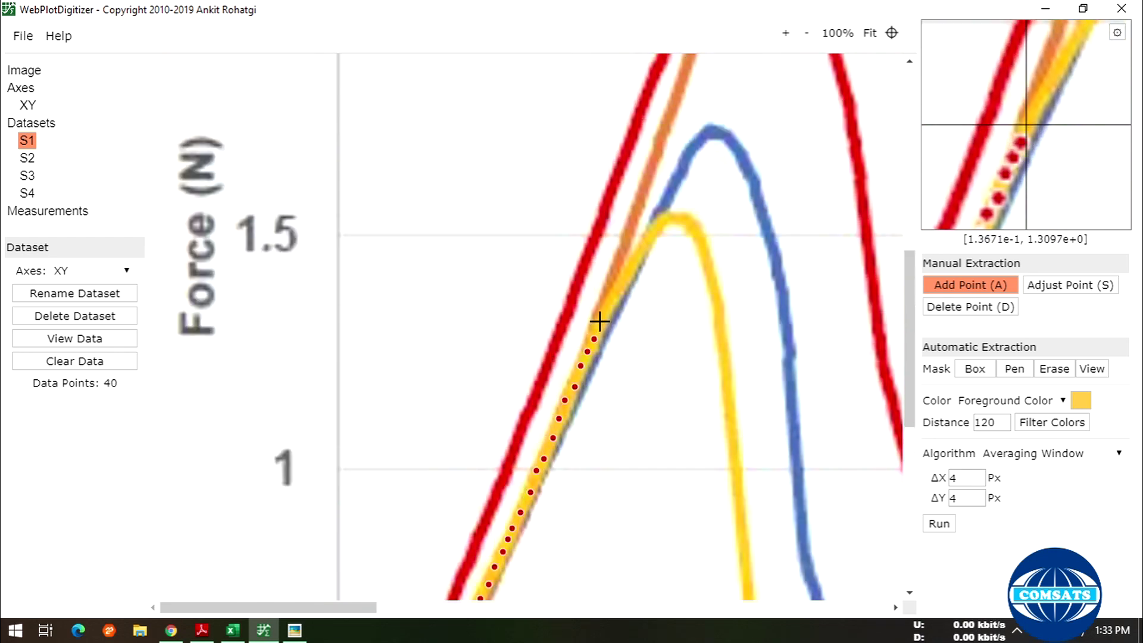
{"action": "left_click", "coordinate": [610, 301]}
{"action": "left_click", "coordinate": [616, 291]}
{"action": "left_click", "coordinate": [623, 282]}
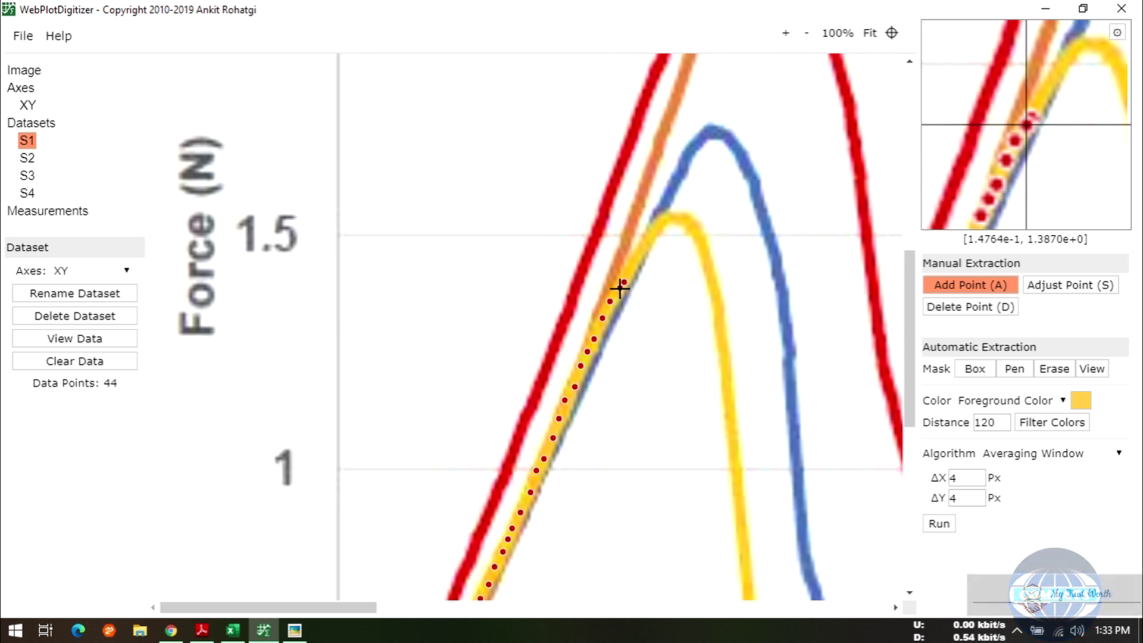
{"action": "left_click", "coordinate": [630, 266]}
{"action": "left_click", "coordinate": [638, 250]}
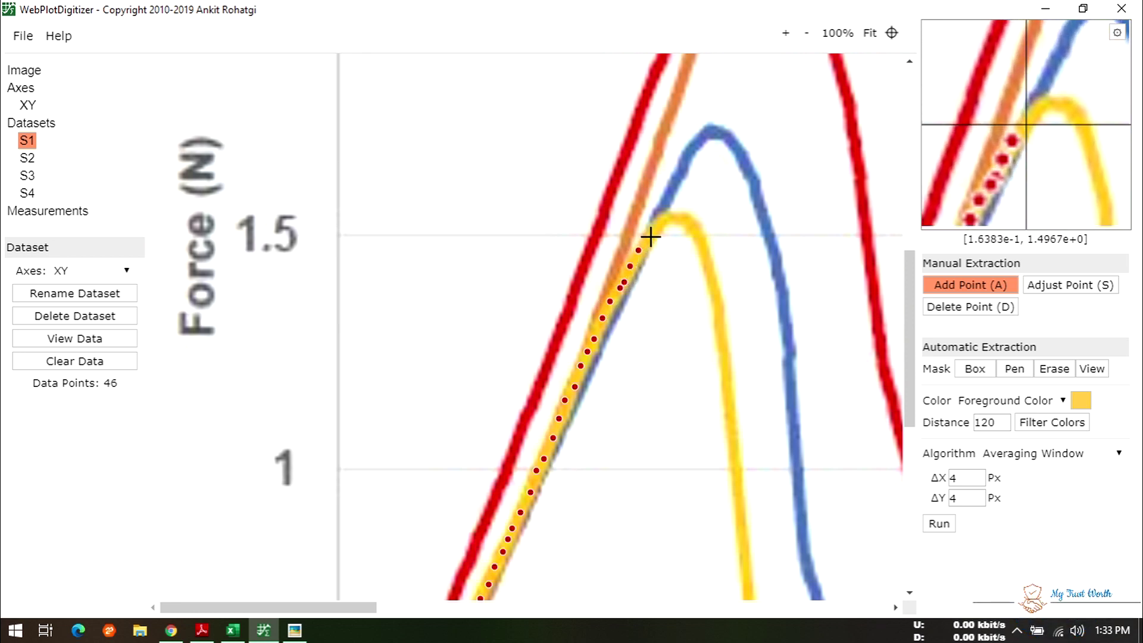
{"action": "left_click", "coordinate": [651, 236]}
{"action": "left_click", "coordinate": [672, 214]}
{"action": "left_click", "coordinate": [681, 216]}
- Place points down the yellow curve's right side after the peak, reaching 78 points
{"action": "left_click", "coordinate": [687, 220]}
{"action": "left_click", "coordinate": [691, 228]}
{"action": "left_click", "coordinate": [695, 234]}
{"action": "left_click", "coordinate": [697, 241]}
{"action": "left_click", "coordinate": [699, 249]}
{"action": "left_click", "coordinate": [701, 256]}
{"action": "left_click", "coordinate": [703, 263]}
{"action": "left_click", "coordinate": [705, 269]}
{"action": "left_click", "coordinate": [707, 277]}
{"action": "left_click", "coordinate": [709, 284]}
{"action": "left_click", "coordinate": [710, 291]}
{"action": "left_click", "coordinate": [712, 301]}
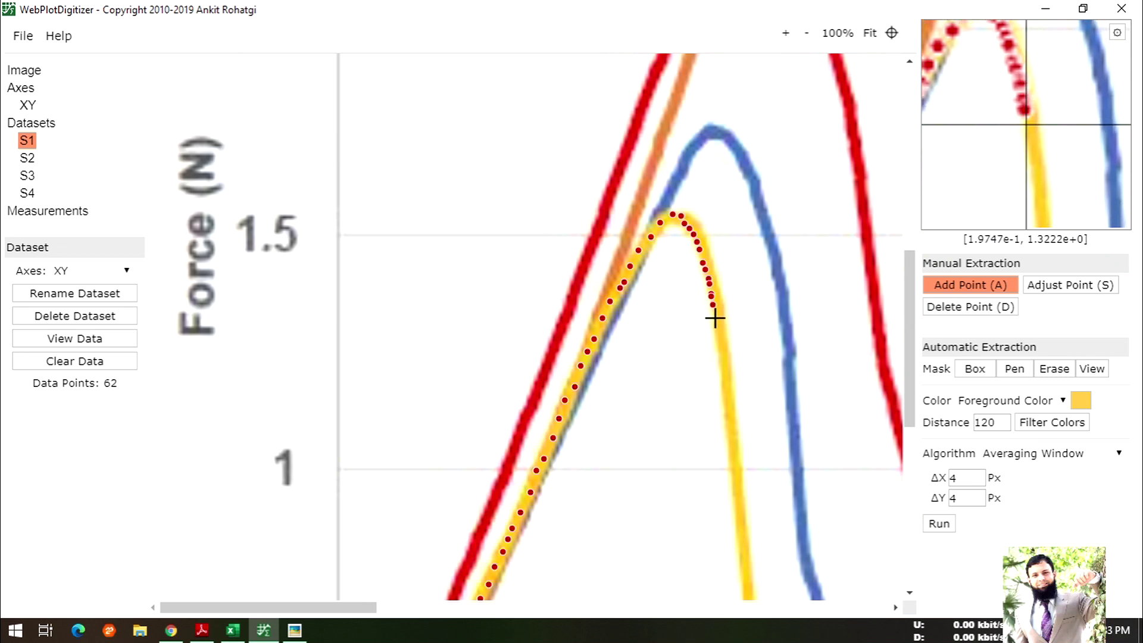
{"action": "left_click", "coordinate": [714, 314]}
{"action": "left_click", "coordinate": [717, 328]}
{"action": "left_click", "coordinate": [718, 340]}
{"action": "left_click", "coordinate": [720, 351]}
{"action": "left_click", "coordinate": [722, 359]}
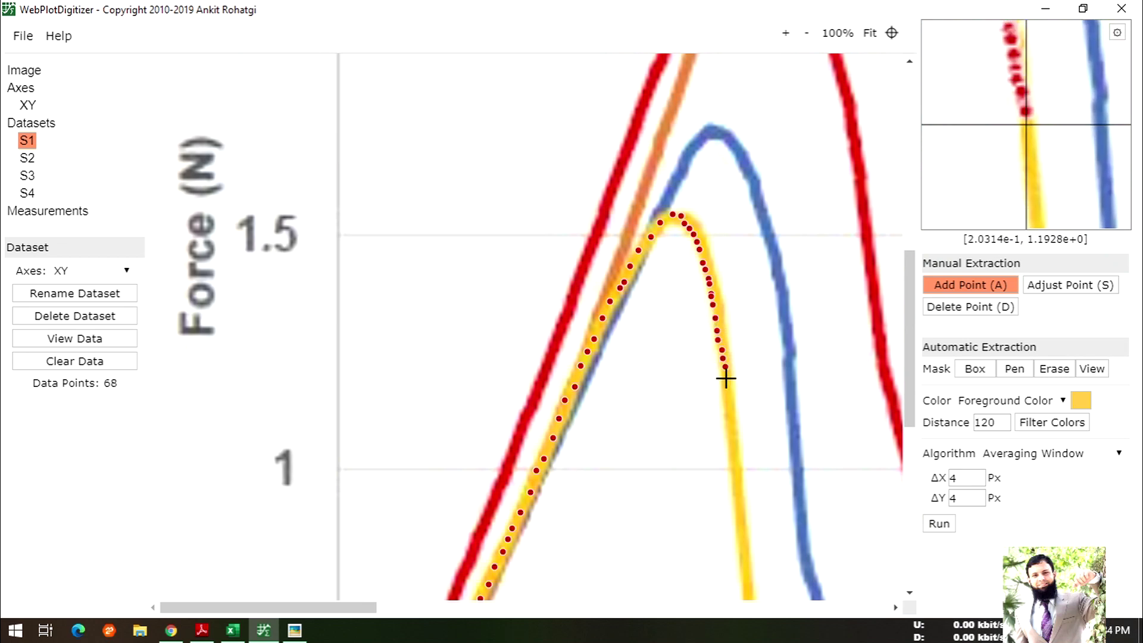
{"action": "left_click", "coordinate": [730, 439]}
{"action": "left_click", "coordinate": [731, 449]}
{"action": "left_click", "coordinate": [732, 459]}
{"action": "left_click", "coordinate": [733, 474]}
{"action": "scroll", "coordinate": [733, 512], "scroll_direction": "down", "scroll_amount": 1}
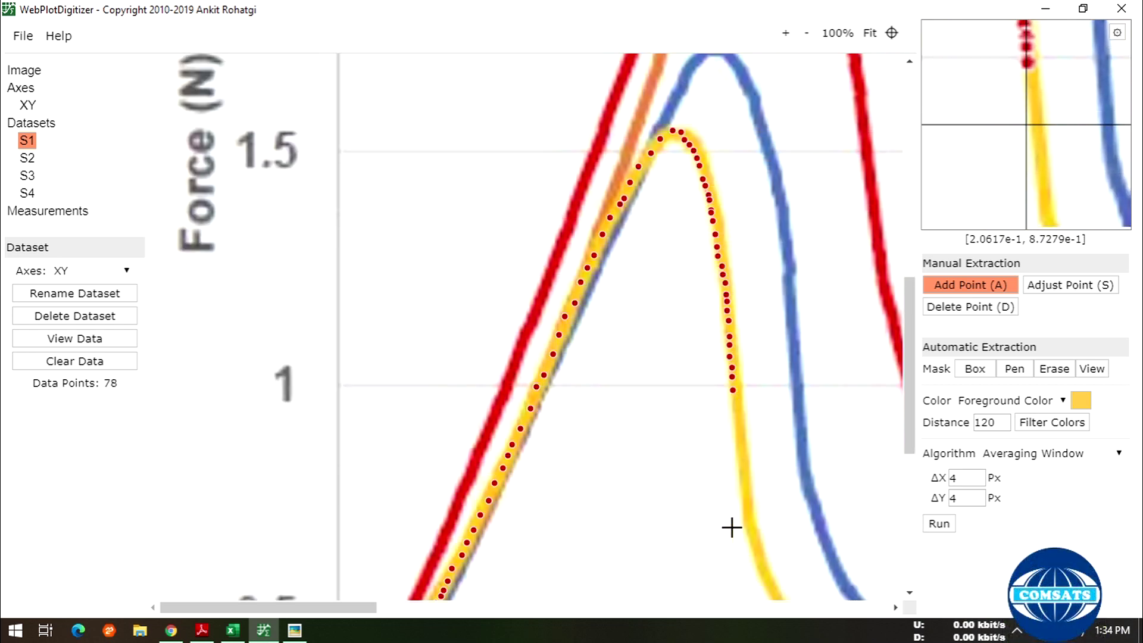
{"action": "scroll", "coordinate": [731, 527], "scroll_direction": "down", "scroll_amount": 1}
- Add S1 points down the yellow curve's steep descent
{"action": "scroll", "coordinate": [357, 608], "scroll_direction": "right", "scroll_amount": 5}
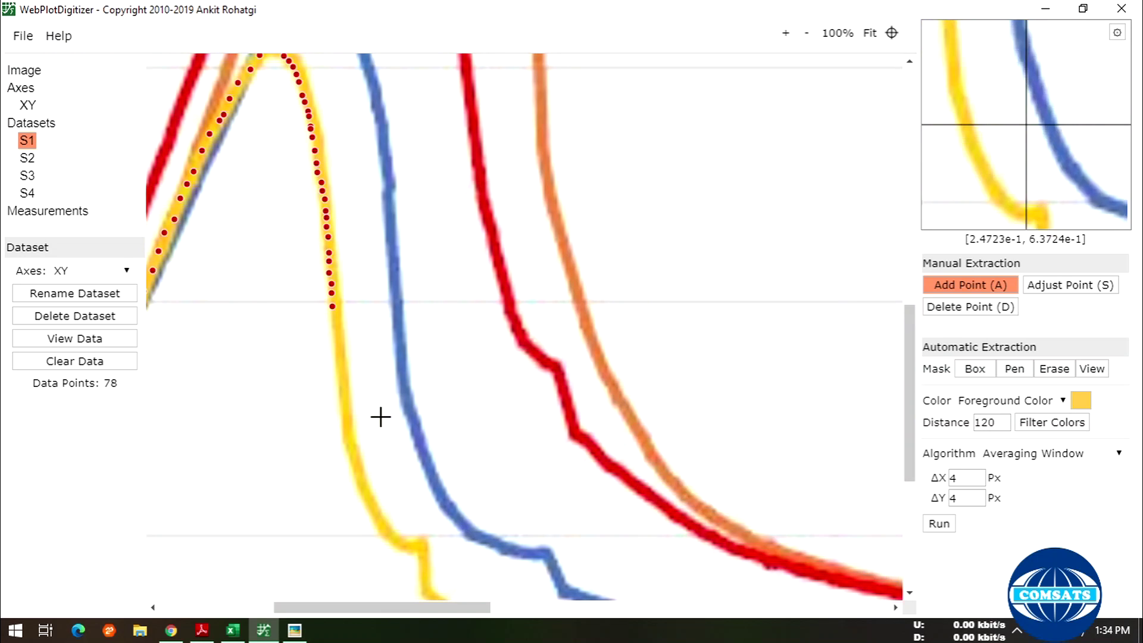
{"action": "left_click", "coordinate": [334, 324]}
{"action": "left_click", "coordinate": [337, 334]}
{"action": "left_click", "coordinate": [343, 362]}
{"action": "left_click", "coordinate": [342, 374]}
{"action": "left_click", "coordinate": [346, 428]}
{"action": "left_click", "coordinate": [348, 439]}
{"action": "left_click", "coordinate": [352, 449]}
{"action": "left_click", "coordinate": [357, 475]}
{"action": "left_click", "coordinate": [359, 484]}
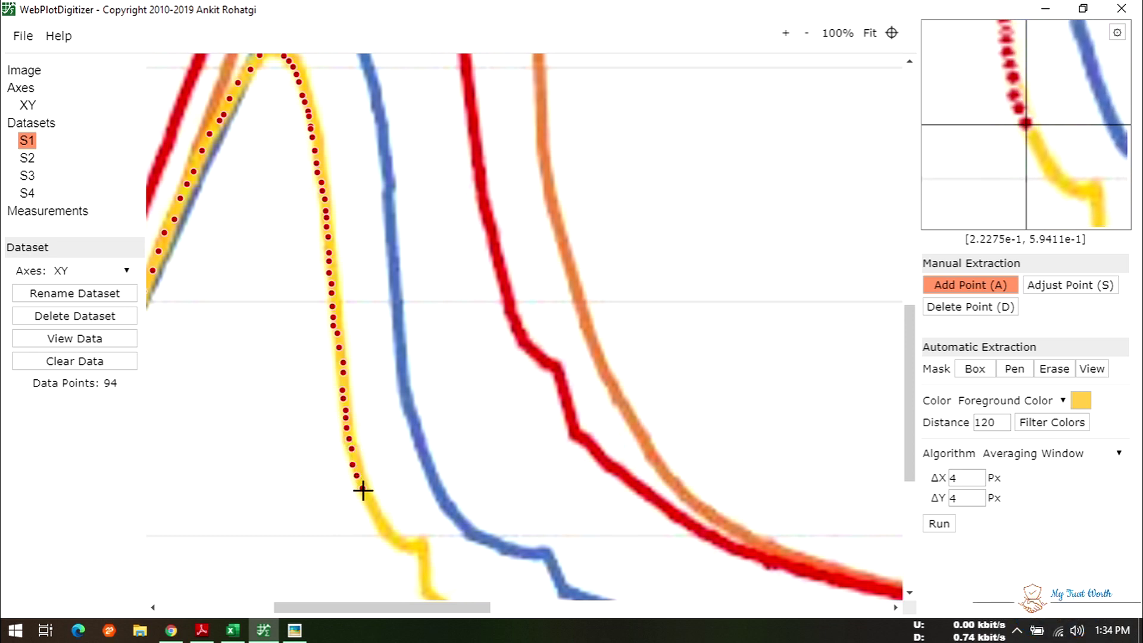
{"action": "left_click", "coordinate": [363, 493]}
{"action": "left_click", "coordinate": [367, 503]}
{"action": "left_click", "coordinate": [380, 524]}
{"action": "left_click", "coordinate": [383, 530]}
{"action": "left_click", "coordinate": [388, 536]}
- Add points around the yellow curve's bottom bend, corner and small step
{"action": "left_click", "coordinate": [402, 546]}
{"action": "left_click", "coordinate": [407, 547]}
{"action": "left_click", "coordinate": [413, 548]}
{"action": "left_click", "coordinate": [419, 546]}
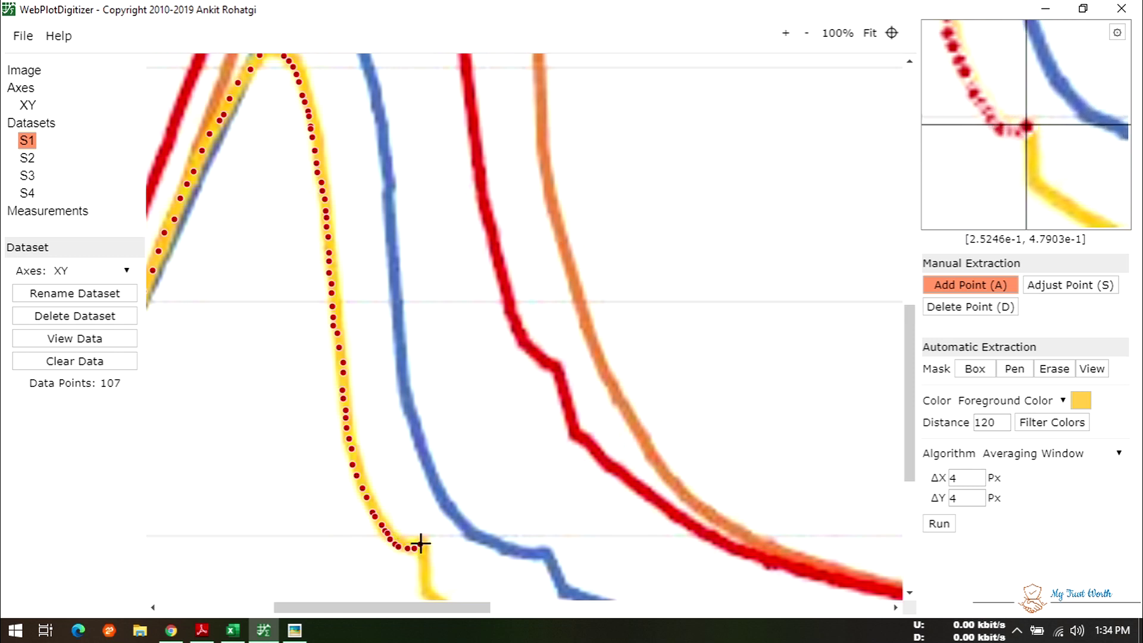
{"action": "left_click", "coordinate": [422, 543]}
{"action": "left_click", "coordinate": [423, 550]}
{"action": "left_click", "coordinate": [423, 559]}
{"action": "left_click", "coordinate": [422, 568]}
{"action": "left_click", "coordinate": [421, 574]}
{"action": "scroll", "coordinate": [446, 532], "scroll_direction": "down", "scroll_amount": 3}
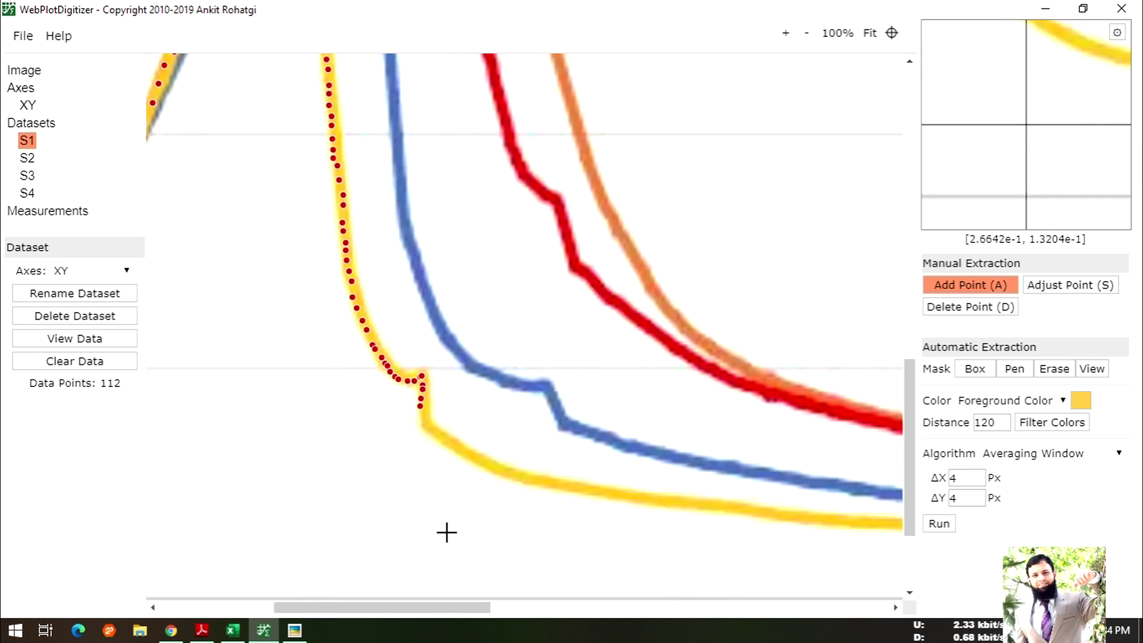
{"action": "left_click", "coordinate": [426, 426]}
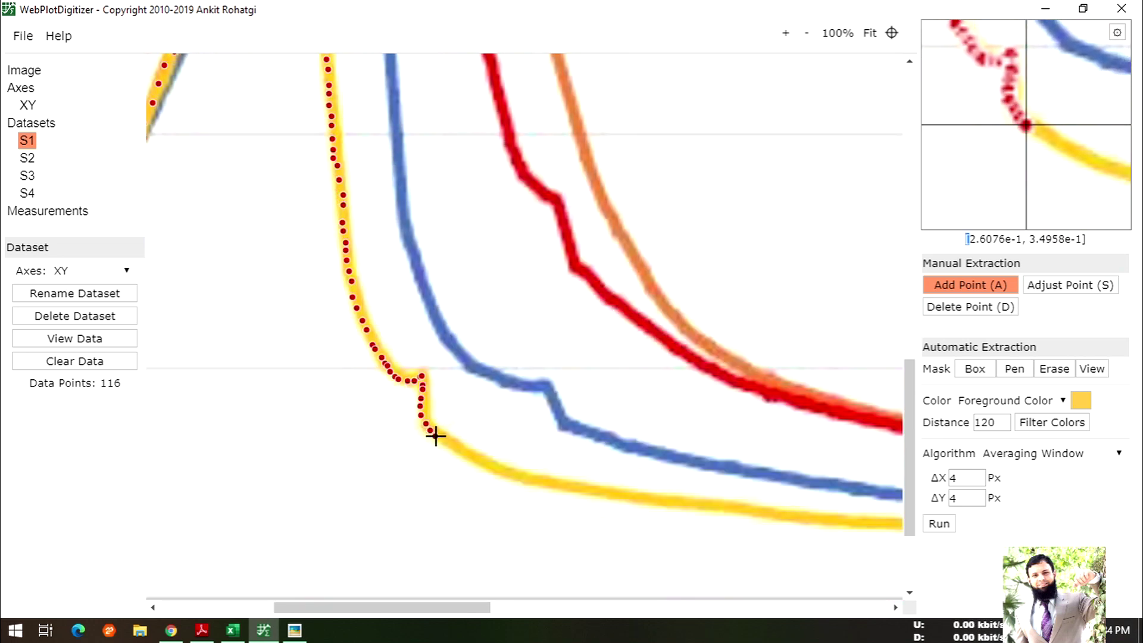
- Add points along the first stretch of the yellow curve's tail
{"action": "left_click", "coordinate": [465, 460]}
{"action": "left_click", "coordinate": [473, 462]}
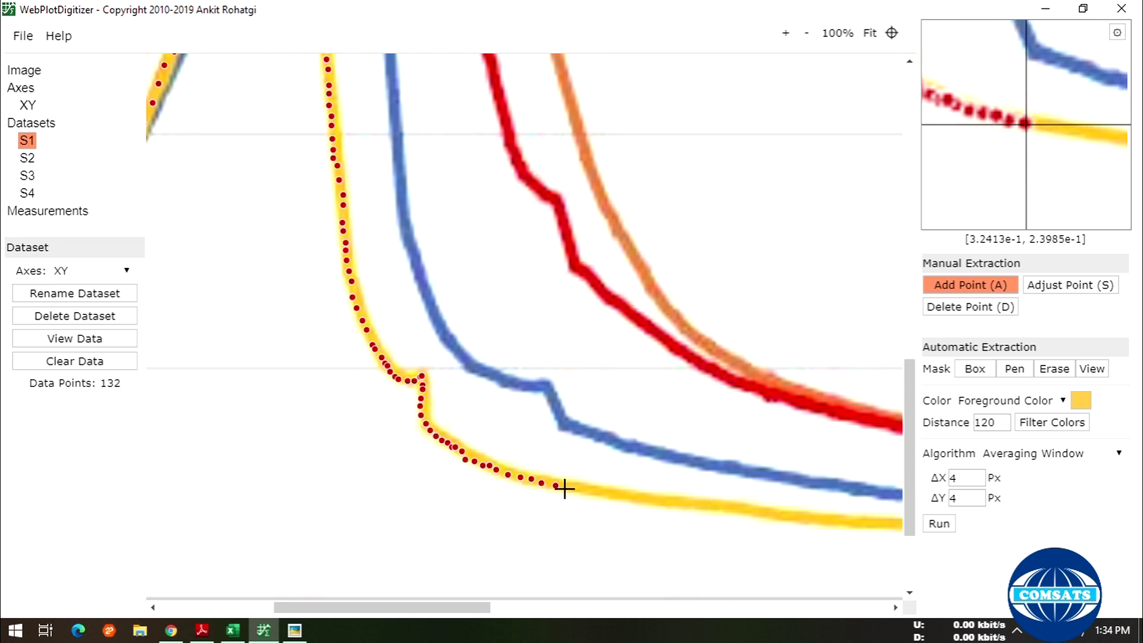
{"action": "left_click", "coordinate": [624, 496]}
{"action": "left_click", "coordinate": [639, 499]}
{"action": "left_click", "coordinate": [662, 504]}
{"action": "left_click", "coordinate": [673, 505]}
{"action": "left_click", "coordinate": [722, 510]}
{"action": "left_click", "coordinate": [730, 512]}
{"action": "left_click", "coordinate": [746, 513]}
{"action": "left_click", "coordinate": [754, 513]}
{"action": "left_click", "coordinate": [772, 514]}
- Continue adding points along the yellow curve's tail further right
{"action": "left_click_drag", "start_coordinate": [441, 608], "coordinate": [539, 608]}
{"action": "left_click", "coordinate": [456, 517]}
{"action": "left_click", "coordinate": [496, 520]}
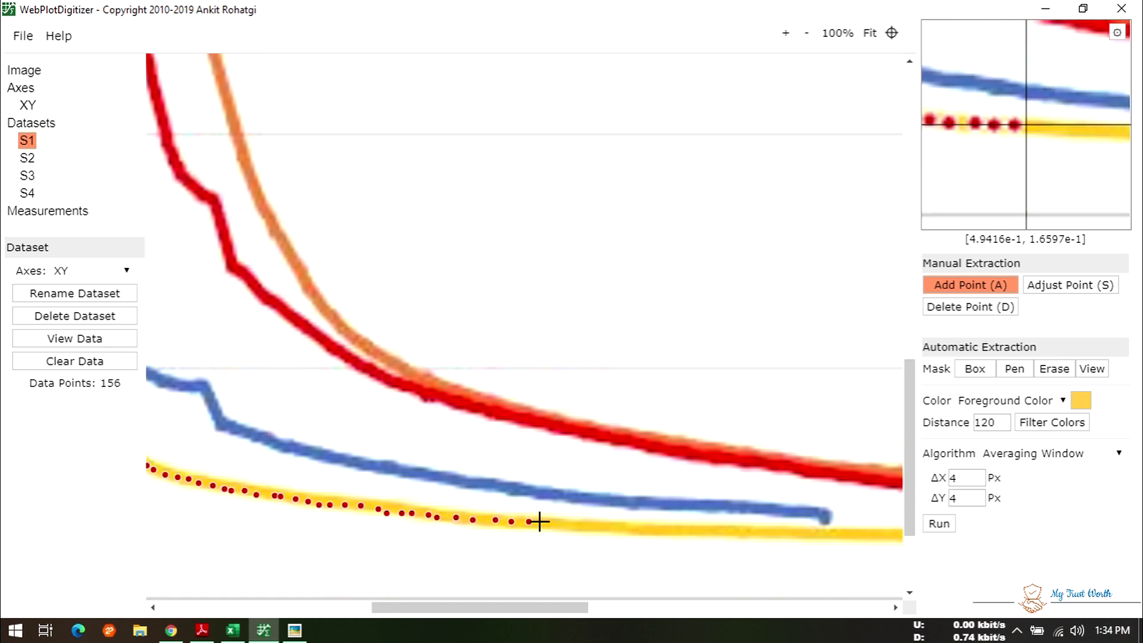
{"action": "left_click", "coordinate": [539, 522]}
{"action": "left_click", "coordinate": [552, 524]}
{"action": "left_click", "coordinate": [572, 526]}
{"action": "left_click", "coordinate": [580, 526]}
{"action": "left_click", "coordinate": [592, 526]}
{"action": "left_click", "coordinate": [612, 524]}
{"action": "left_click", "coordinate": [631, 527]}
{"action": "left_click", "coordinate": [650, 528]}
{"action": "left_click", "coordinate": [660, 529]}
{"action": "left_click", "coordinate": [667, 530]}
{"action": "left_click", "coordinate": [688, 532]}
{"action": "left_click", "coordinate": [701, 531]}
{"action": "left_click", "coordinate": [720, 531]}
{"action": "left_click", "coordinate": [739, 530]}
{"action": "left_click", "coordinate": [748, 531]}
{"action": "left_click", "coordinate": [771, 532]}
{"action": "left_click", "coordinate": [780, 532]}
{"action": "left_click", "coordinate": [795, 532]}
{"action": "left_click", "coordinate": [820, 532]}
{"action": "left_click", "coordinate": [838, 534]}
- Add the final points to the yellow curve's right-hand end, bringing S1 to 185
{"action": "left_click_drag", "start_coordinate": [532, 615], "coordinate": [653, 615]}
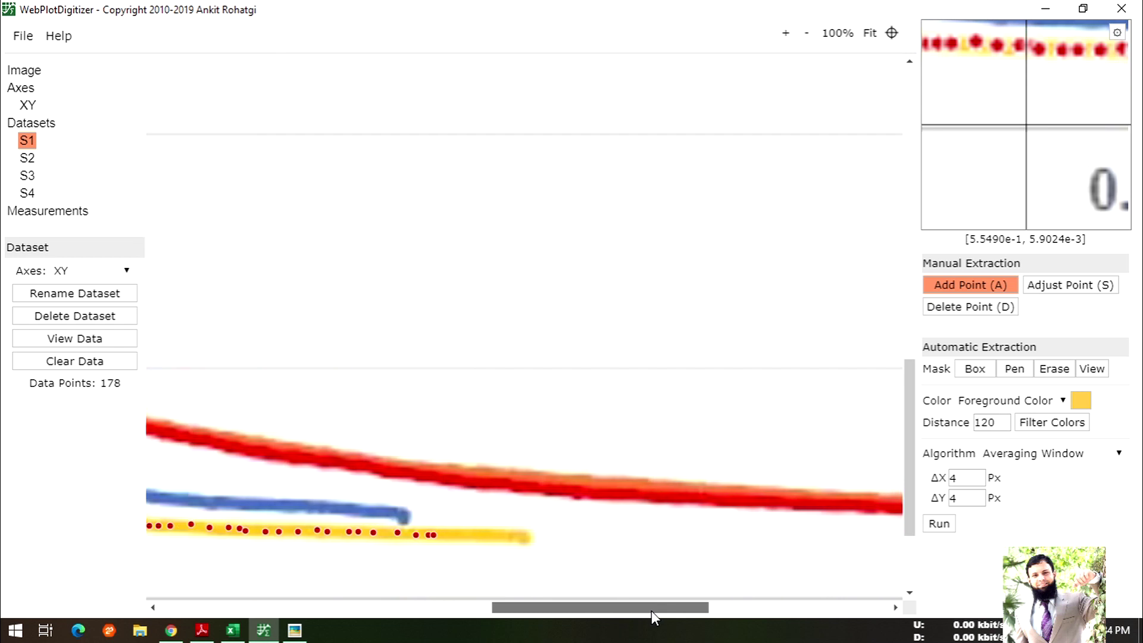
{"action": "left_click", "coordinate": [443, 534]}
{"action": "left_click", "coordinate": [461, 536]}
{"action": "left_click", "coordinate": [475, 536]}
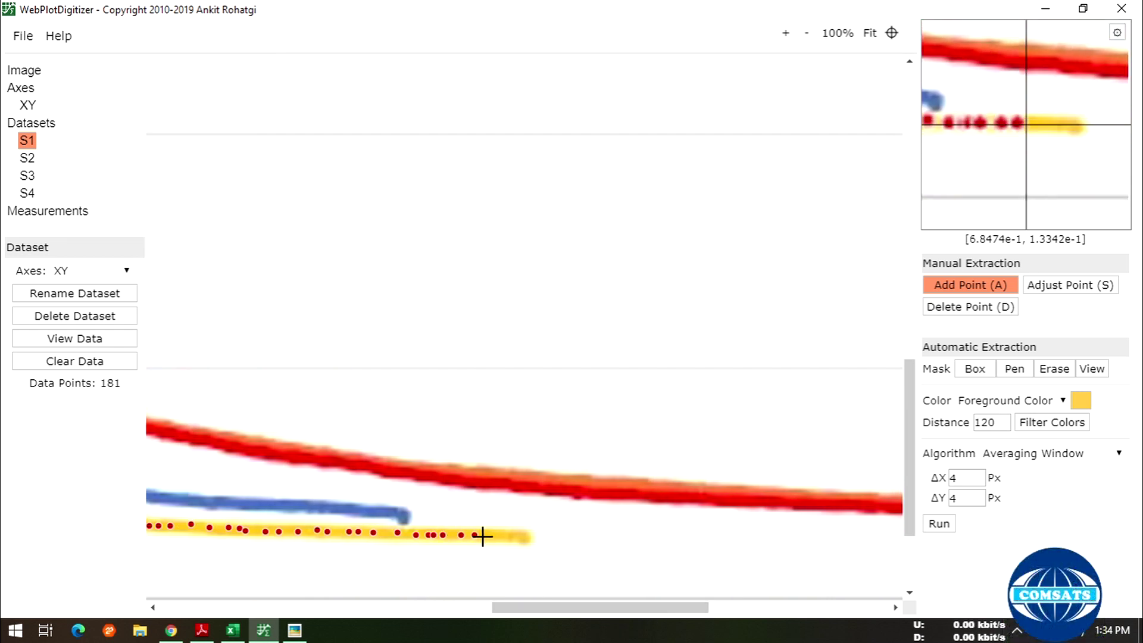
{"action": "left_click", "coordinate": [482, 537]}
{"action": "left_click", "coordinate": [497, 538]}
{"action": "left_click", "coordinate": [511, 540]}
{"action": "left_click", "coordinate": [526, 540]}
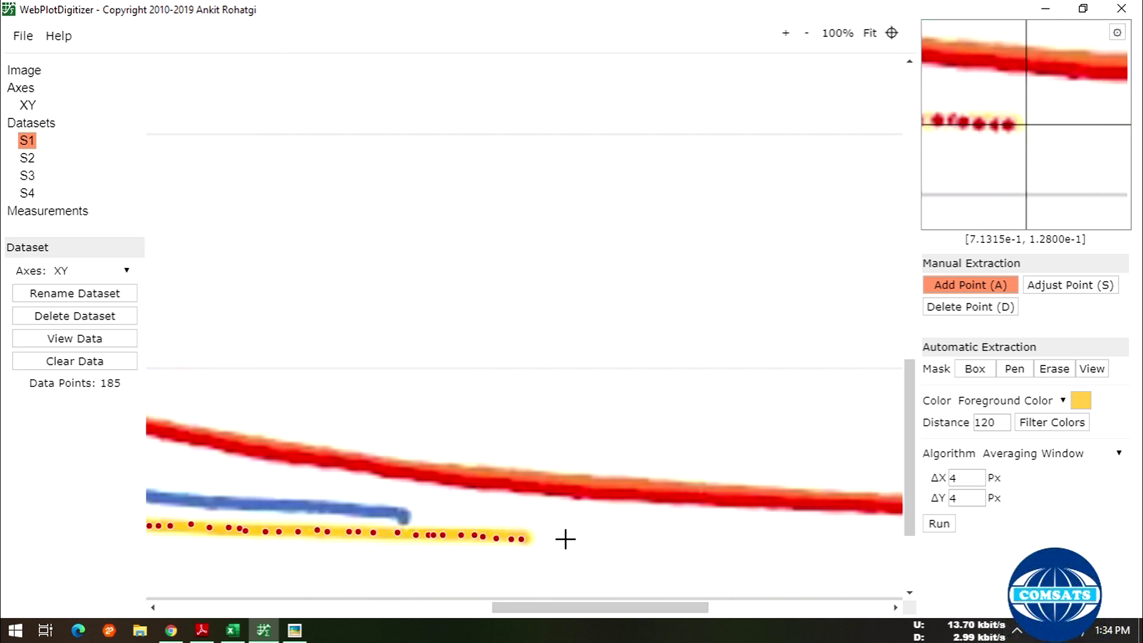
{"action": "left_click_drag", "start_coordinate": [566, 607], "coordinate": [315, 611]}
{"action": "scroll", "coordinate": [322, 510], "scroll_direction": "up", "scroll_amount": 4}
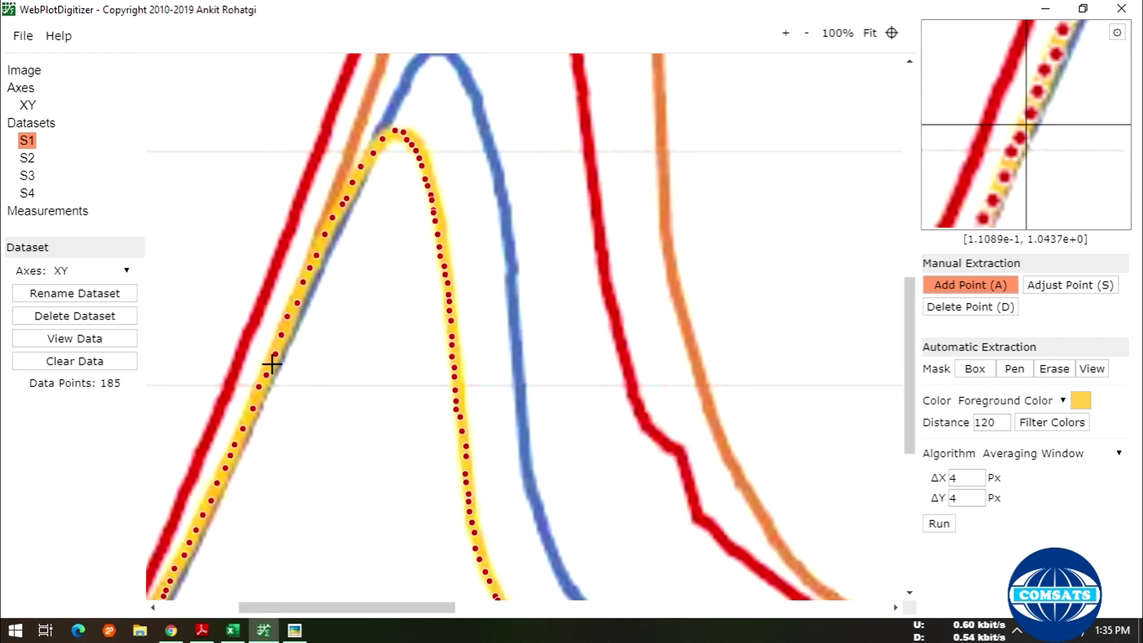
- Add missing points on the yellow curve's rising side and at its peak
{"action": "left_click", "coordinate": [247, 419]}
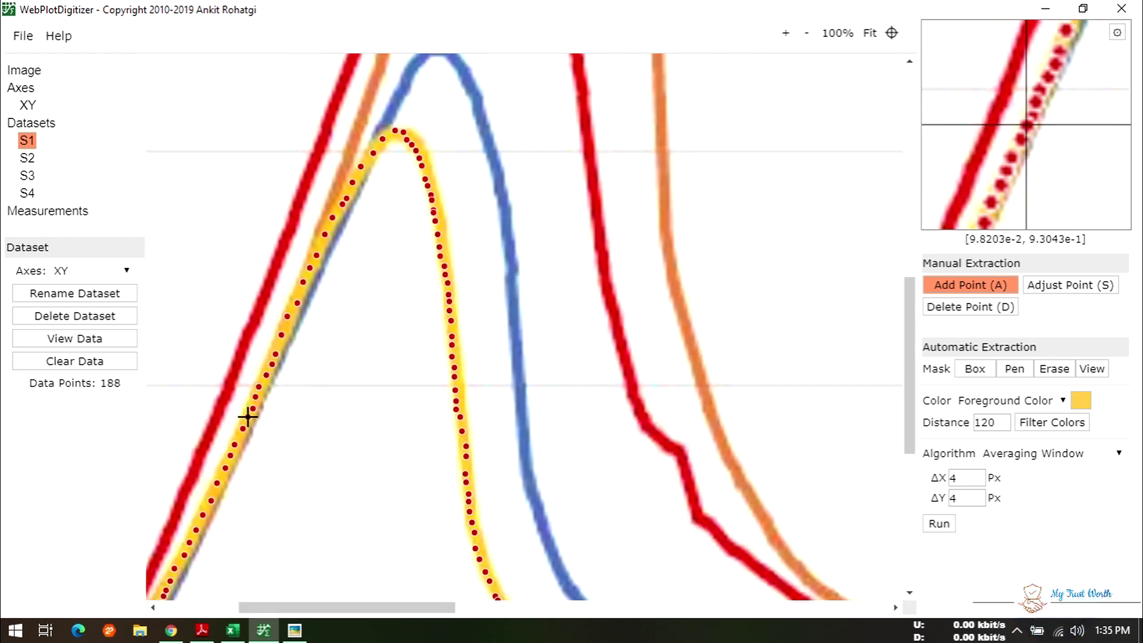
{"action": "left_click", "coordinate": [222, 474]}
{"action": "left_click", "coordinate": [239, 436]}
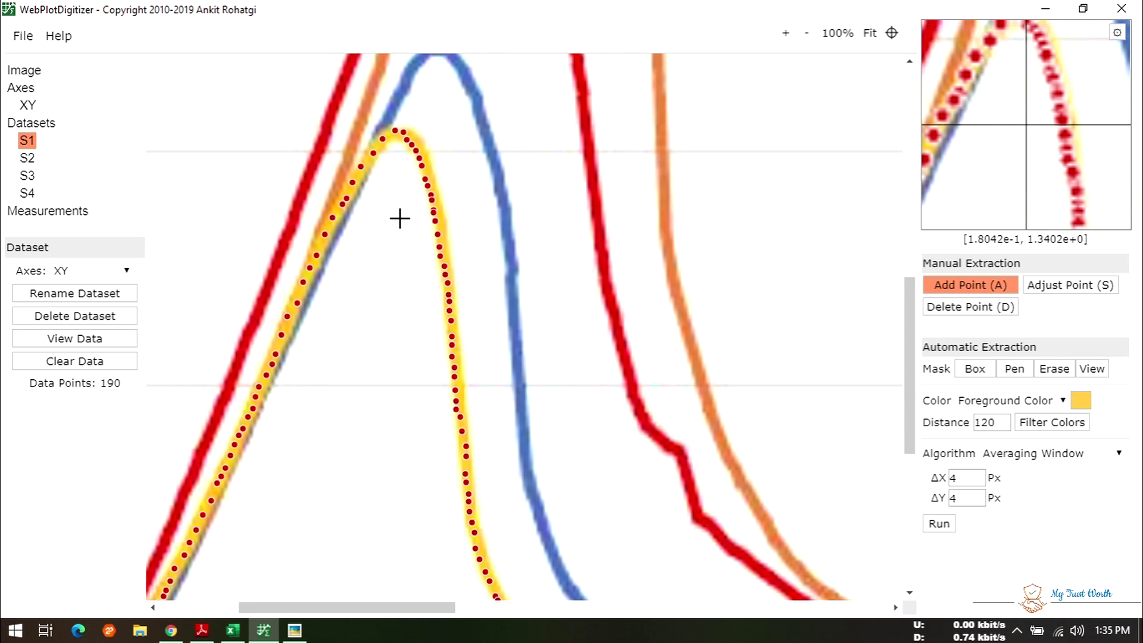
{"action": "left_click", "coordinate": [373, 146]}
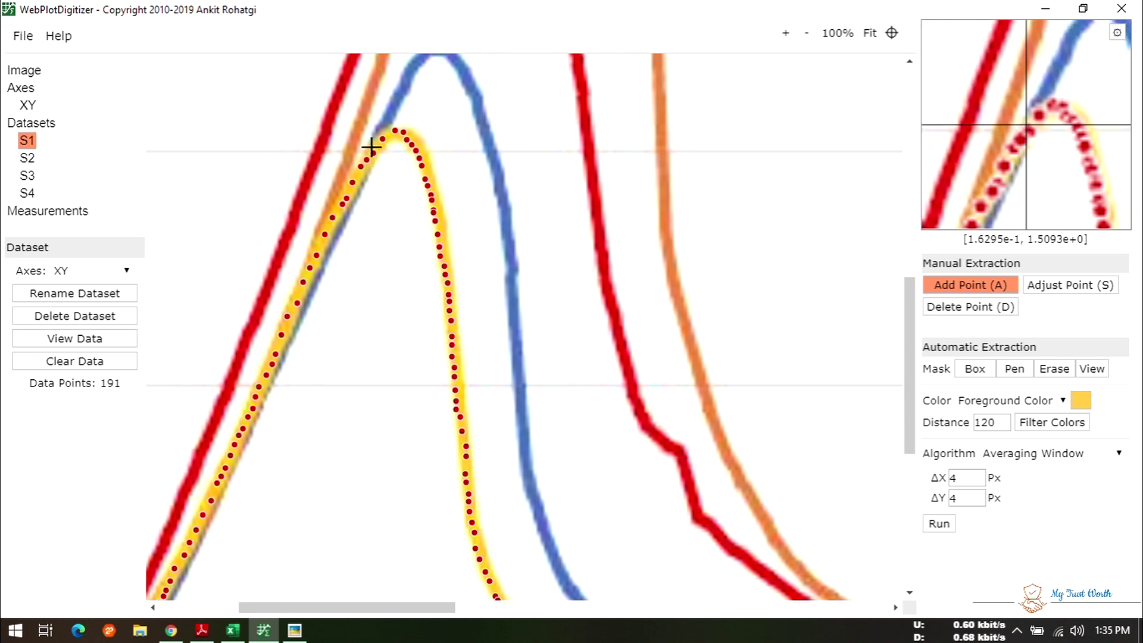
{"action": "left_click", "coordinate": [375, 141]}
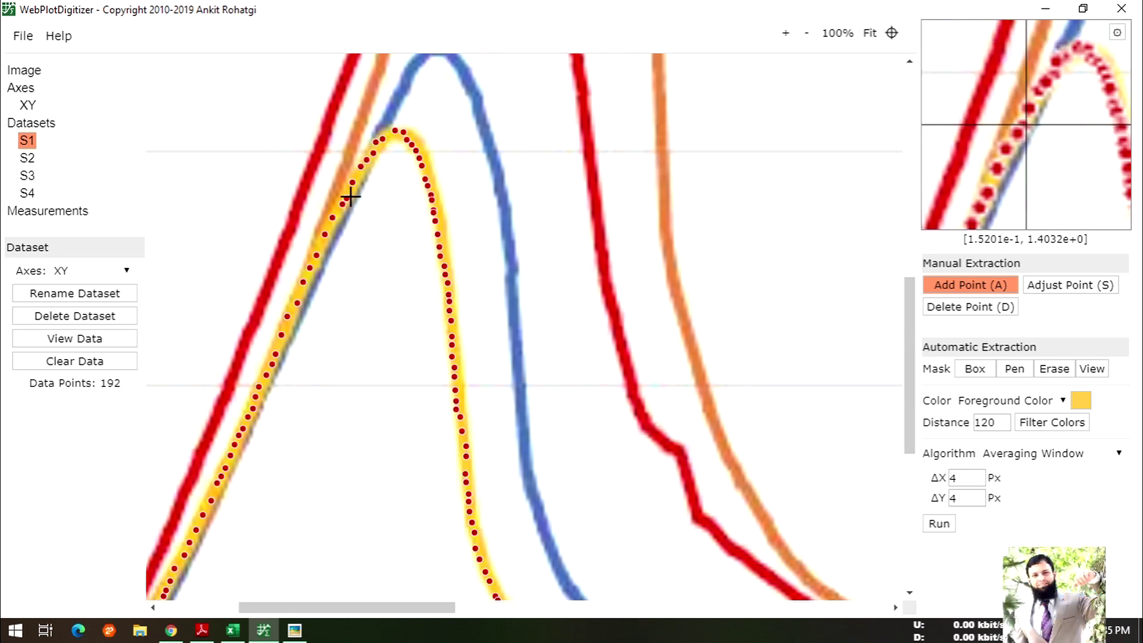
- Add a point on the curve's lower section and bring up S1's collected data
{"action": "scroll", "coordinate": [342, 370], "scroll_direction": "down", "scroll_amount": 5}
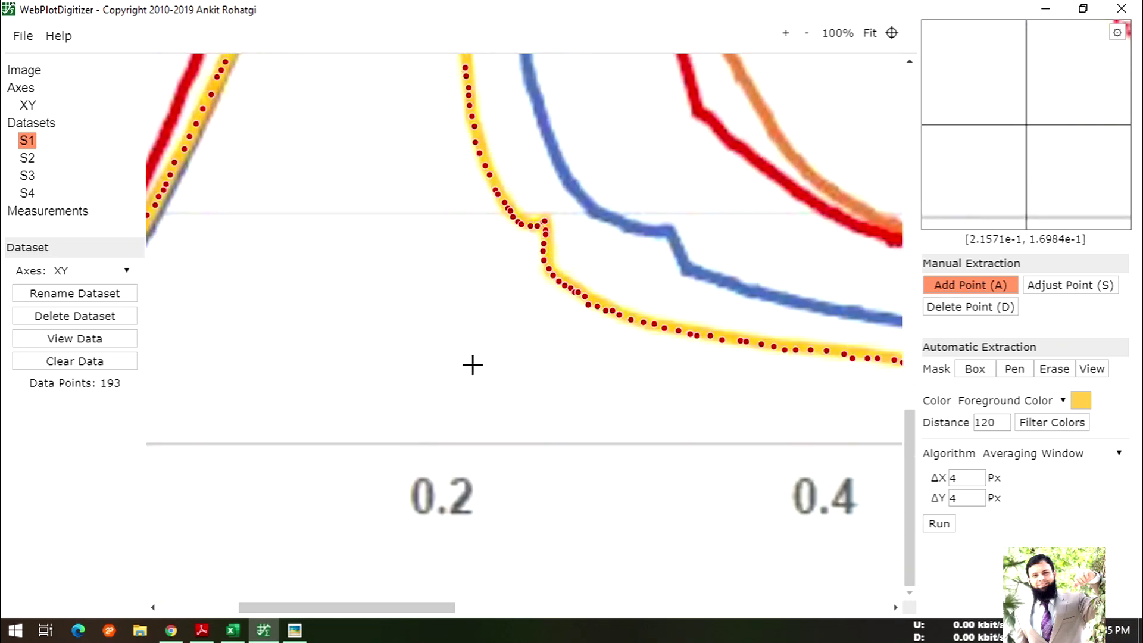
{"action": "scroll", "coordinate": [472, 364], "scroll_direction": "up", "scroll_amount": 3}
{"action": "left_click", "coordinate": [473, 365]}
{"action": "scroll", "coordinate": [472, 365], "scroll_direction": "up", "scroll_amount": 3}
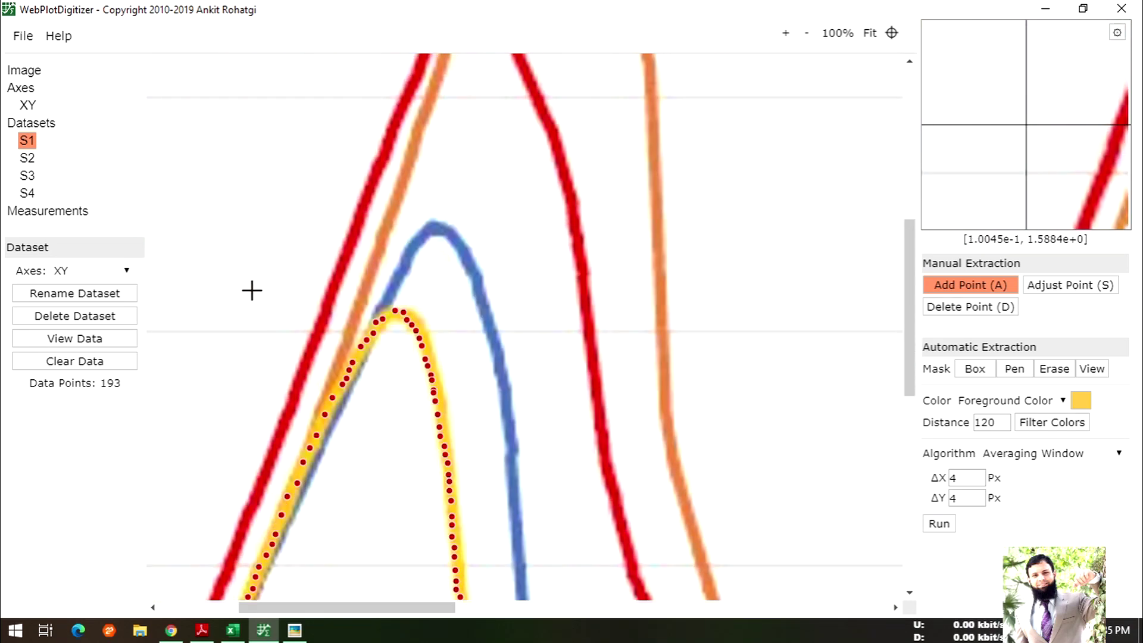
{"action": "left_click", "coordinate": [70, 339]}
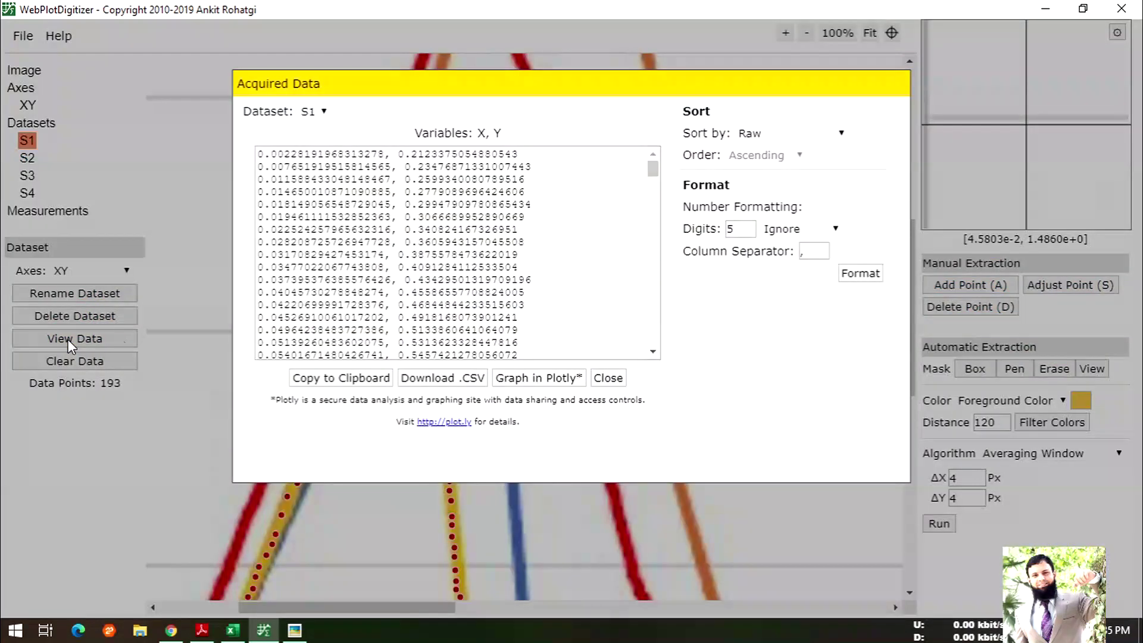
- Download S1's X, Y data as a CSV file named S1 to the Desktop
{"action": "left_click", "coordinate": [423, 379]}
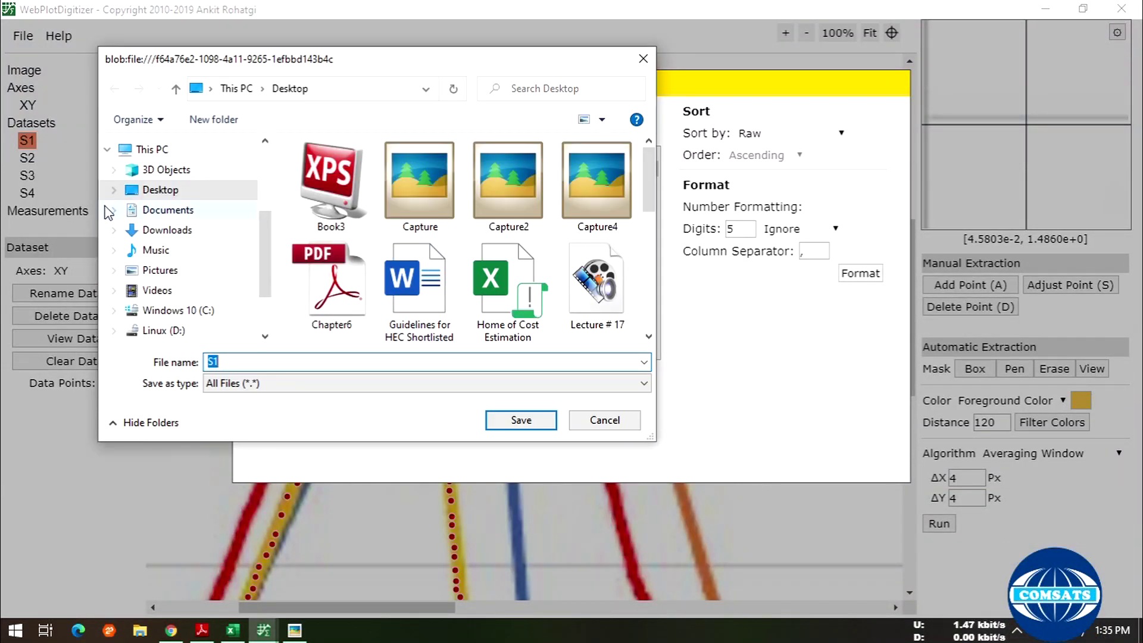
{"action": "left_click", "coordinate": [499, 423]}
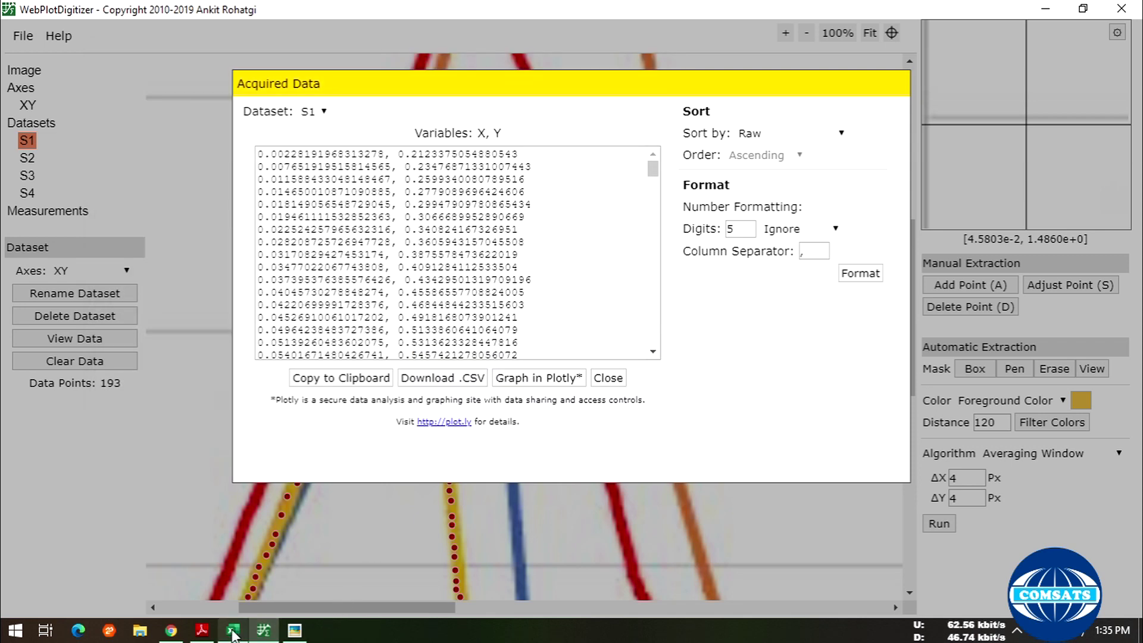
{"action": "left_click", "coordinate": [233, 630]}
- Cancel closing the Test 1 (S1) workbook, add a blank Sheet1, and go to the File page
{"action": "left_click", "coordinate": [1123, 12]}
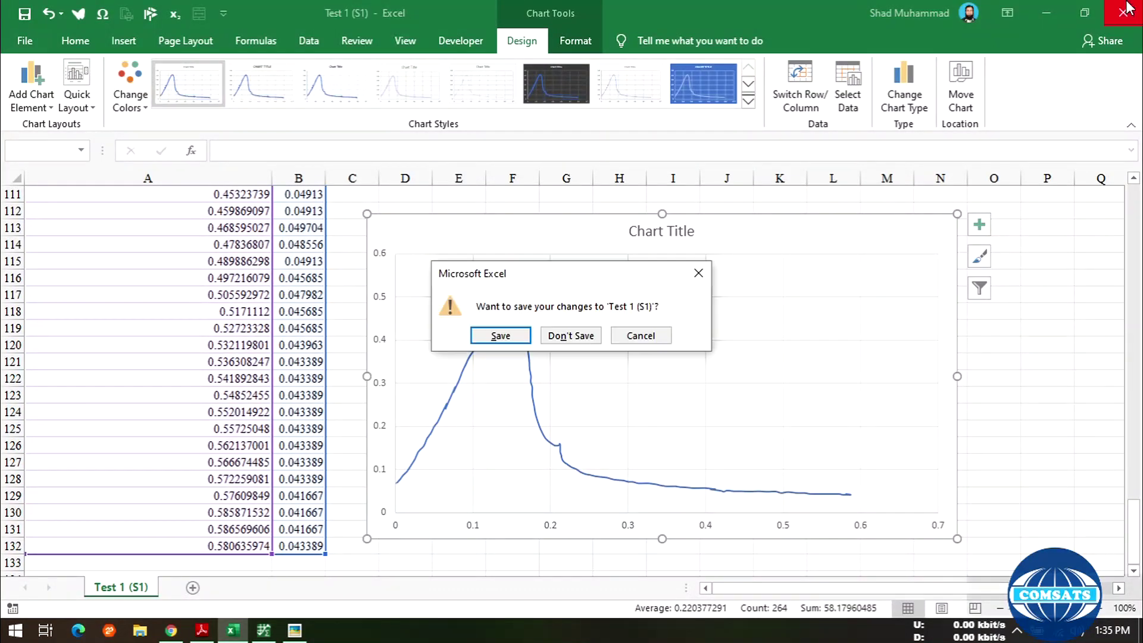
{"action": "left_click", "coordinate": [622, 337]}
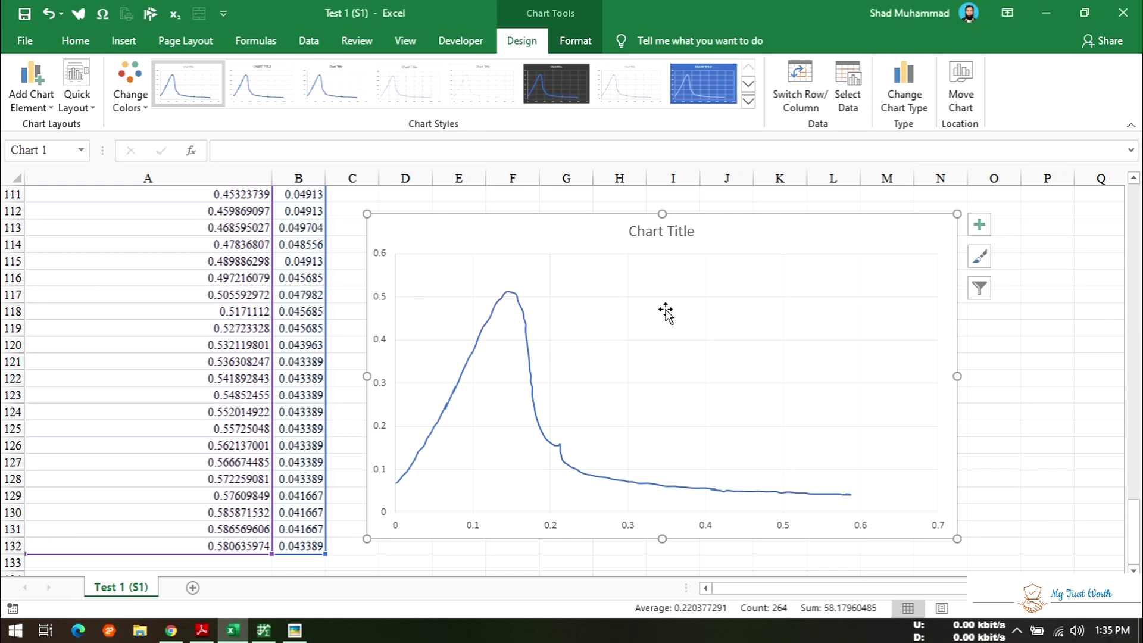
{"action": "scroll", "coordinate": [386, 521], "scroll_direction": "up", "scroll_amount": 6}
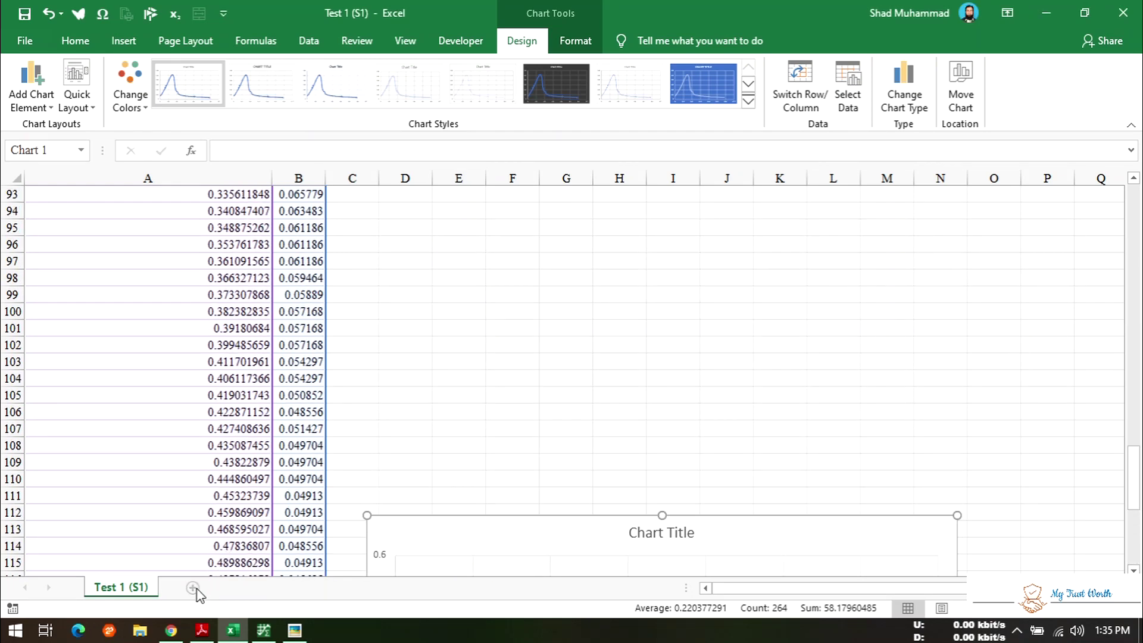
{"action": "left_click", "coordinate": [192, 588]}
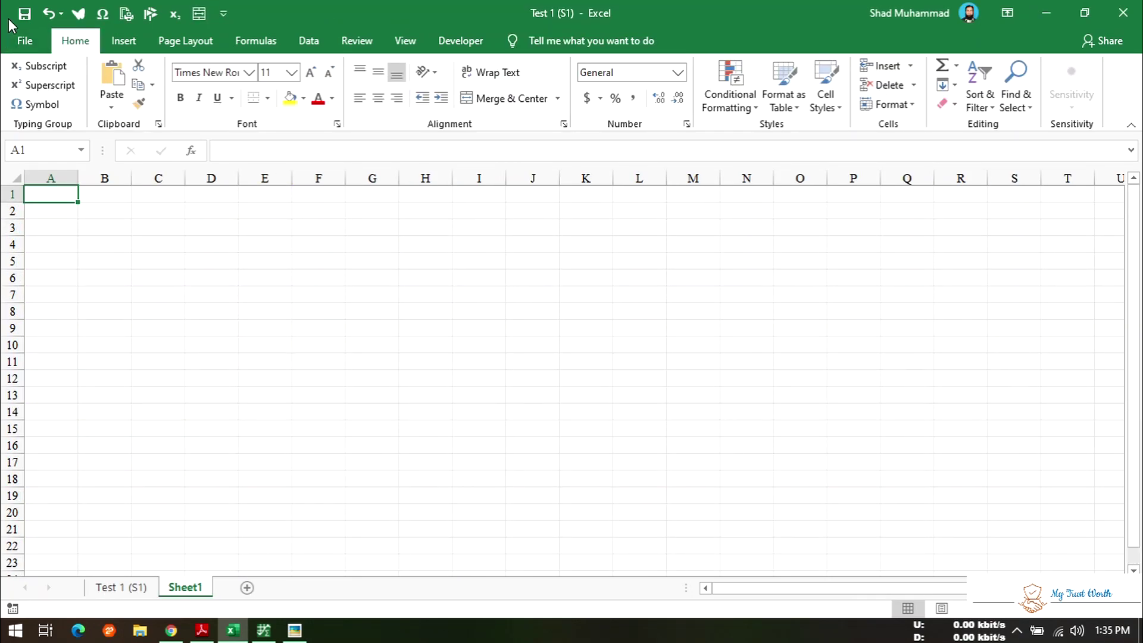
{"action": "left_click", "coordinate": [24, 40]}
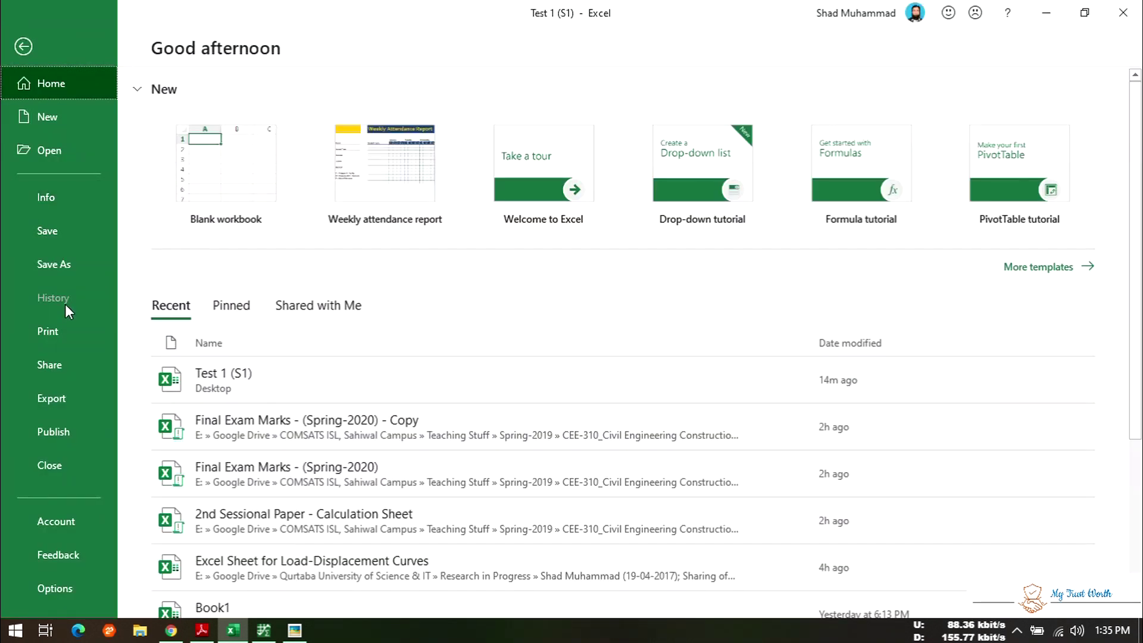
- Open the exported S1 file from the Desktop in Excel
{"action": "left_click", "coordinate": [62, 126]}
{"action": "left_click", "coordinate": [62, 155]}
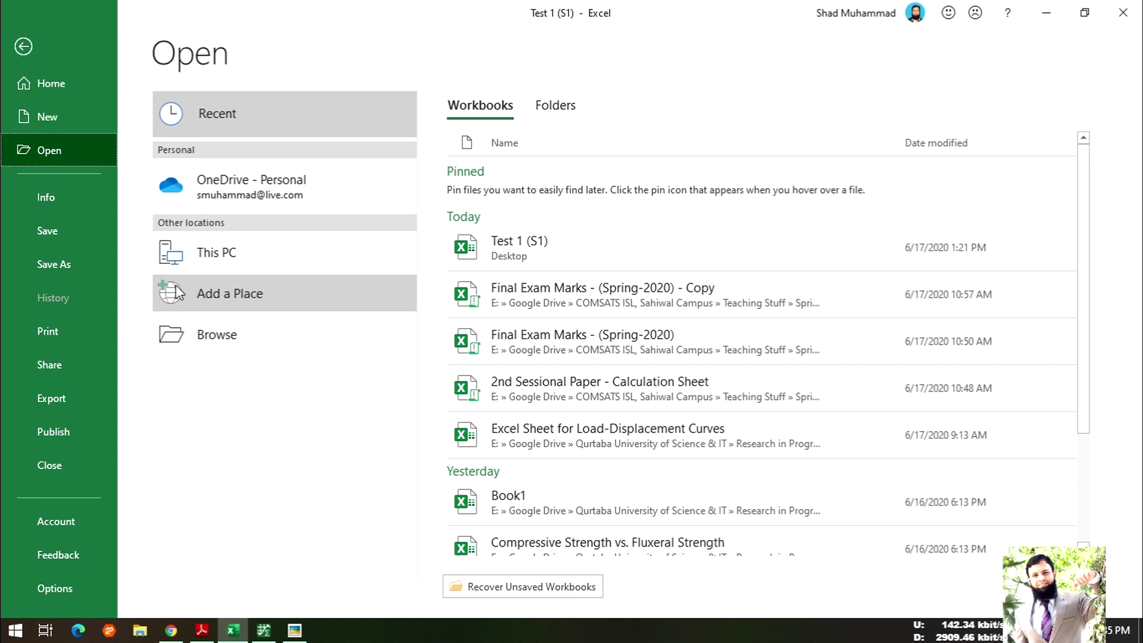
{"action": "left_click", "coordinate": [250, 250]}
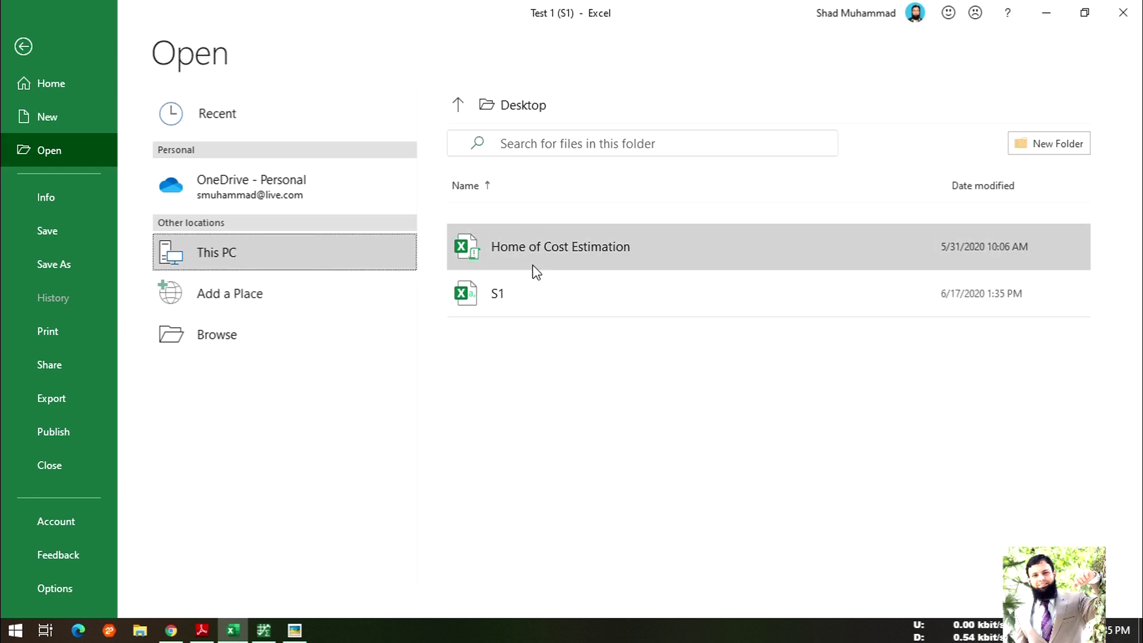
{"action": "left_click", "coordinate": [526, 296]}
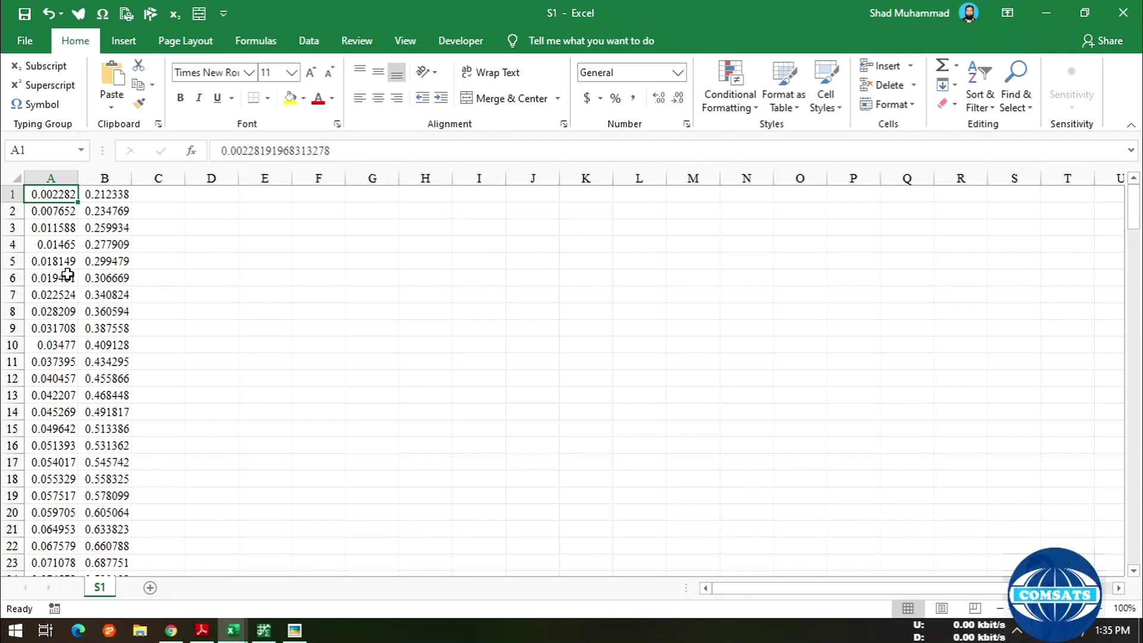
- Select the X and Y data in A1:B193
{"action": "left_click_drag", "start_coordinate": [55, 194], "coordinate": [95, 545]}
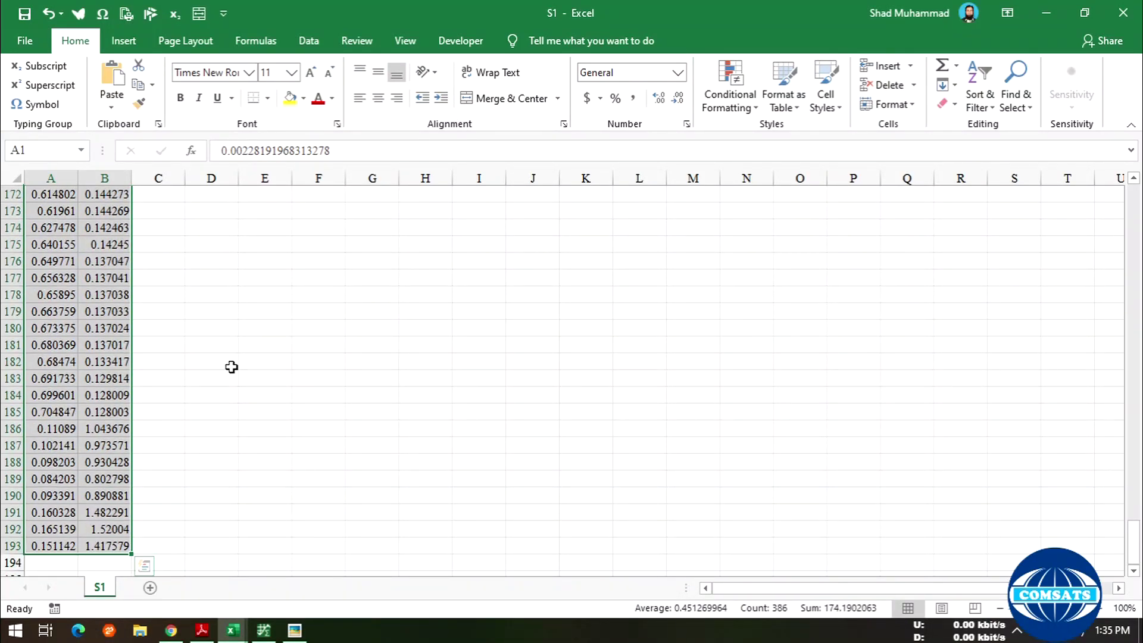
{"action": "scroll", "coordinate": [345, 289], "scroll_direction": "up", "scroll_amount": 12}
{"action": "scroll", "coordinate": [967, 379], "scroll_direction": "up", "scroll_amount": 4}
{"action": "scroll", "coordinate": [863, 268], "scroll_direction": "up", "scroll_amount": 20}
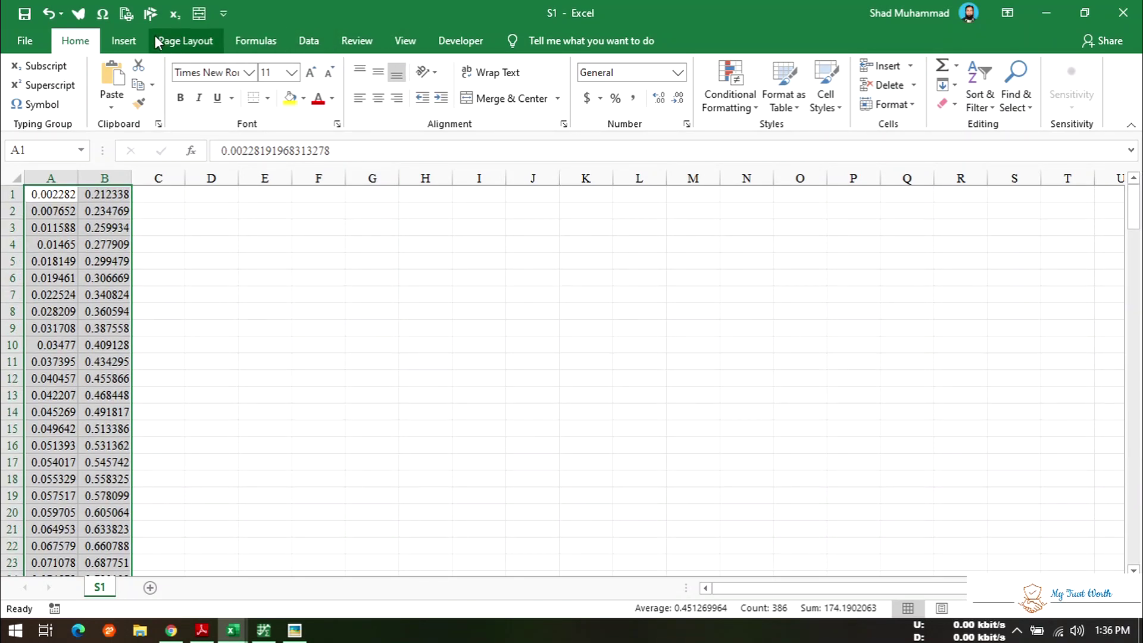
- Insert a Scatter with Smooth Lines chart of the selected S1 data
{"action": "left_click", "coordinate": [127, 40]}
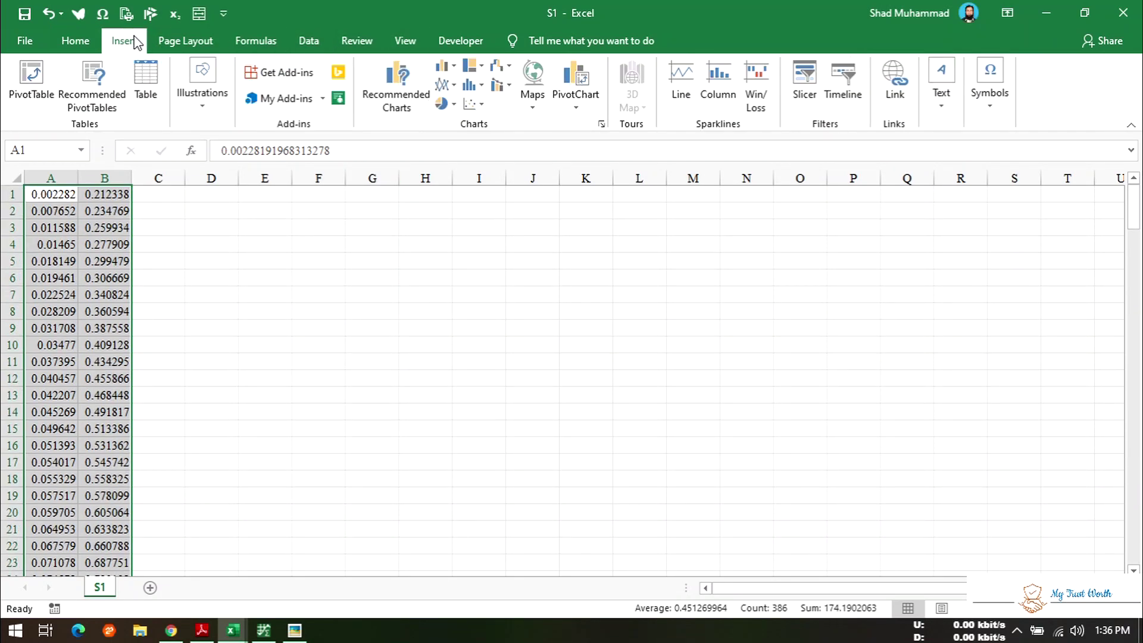
{"action": "left_click", "coordinate": [478, 103]}
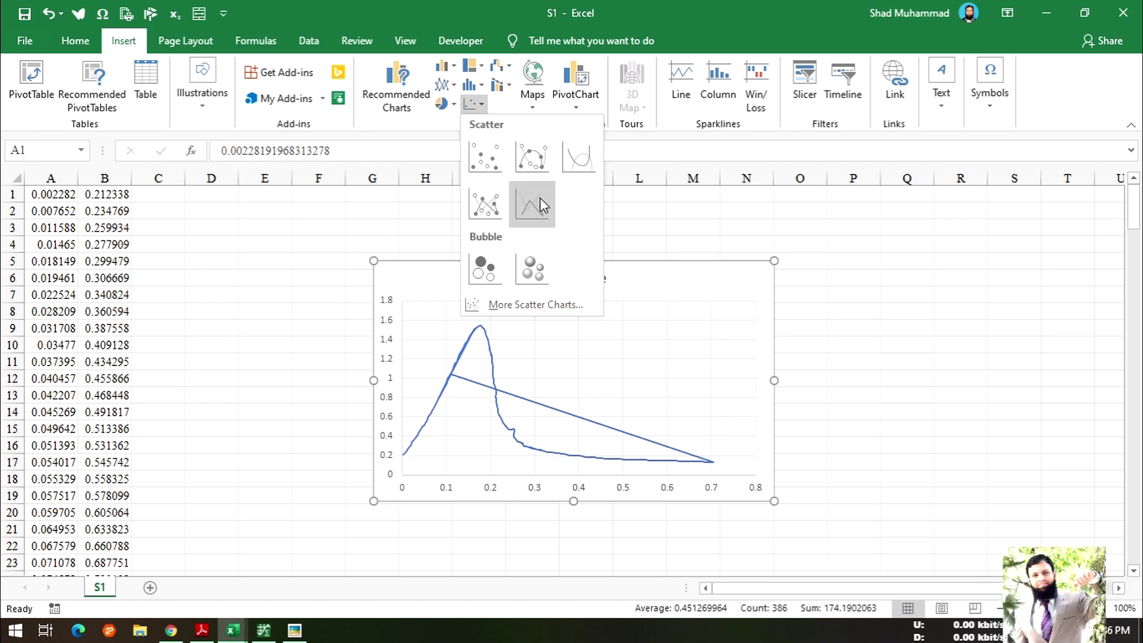
{"action": "left_click", "coordinate": [575, 163]}
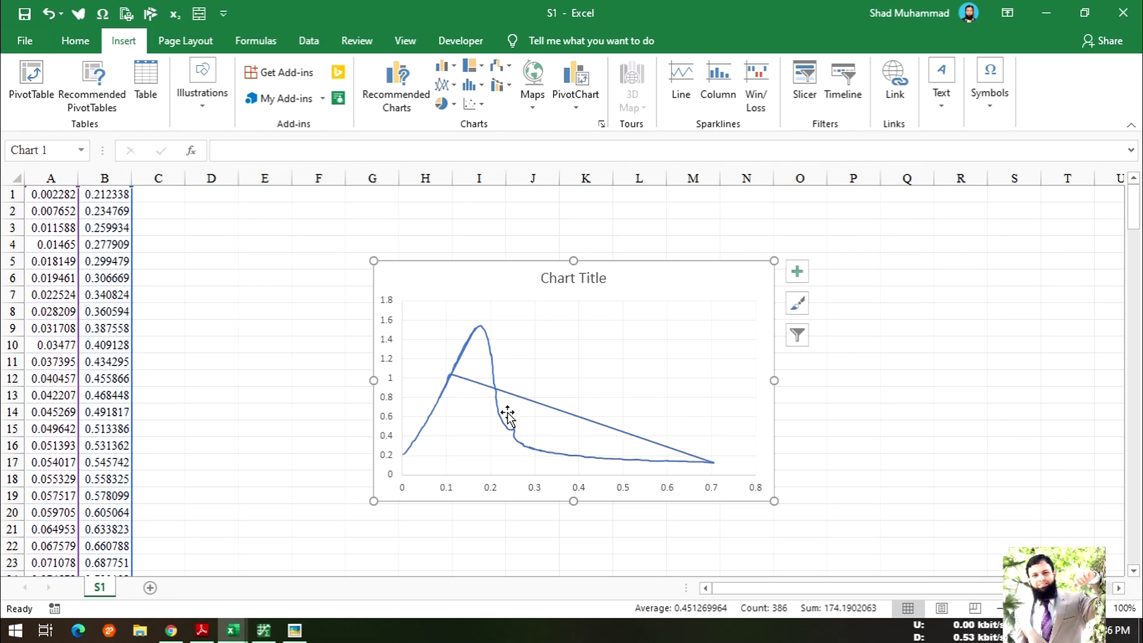
- Nudge the chart's plot area slightly up and left and select the data series
{"action": "left_click", "coordinate": [463, 382]}
{"action": "left_click", "coordinate": [642, 433]}
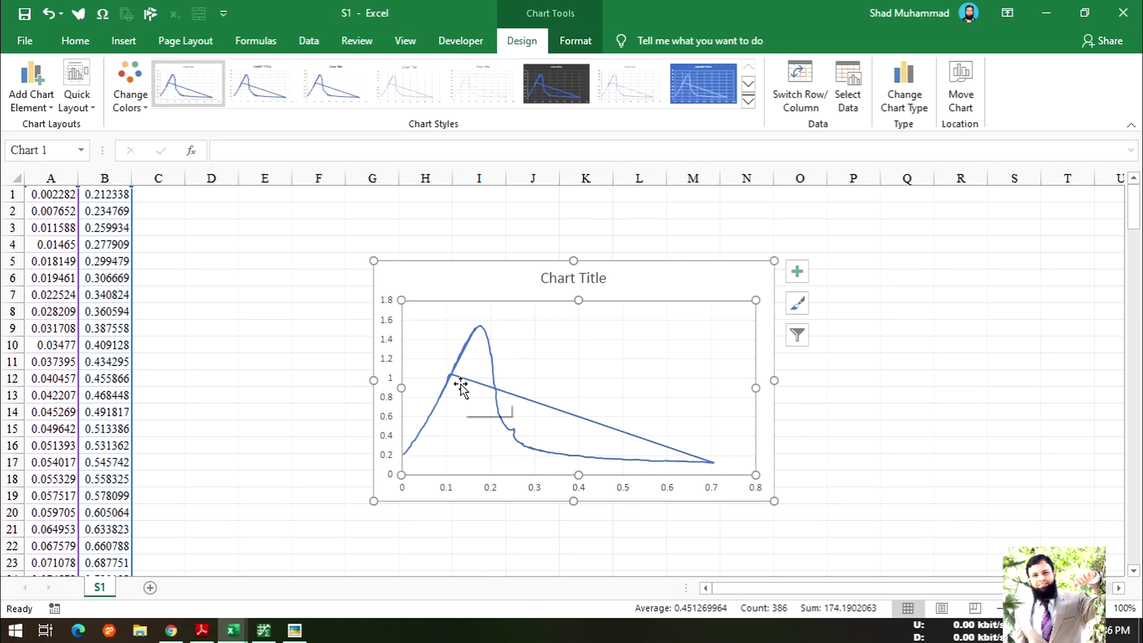
{"action": "scroll", "coordinate": [571, 399], "scroll_direction": "up", "scroll_amount": 3}
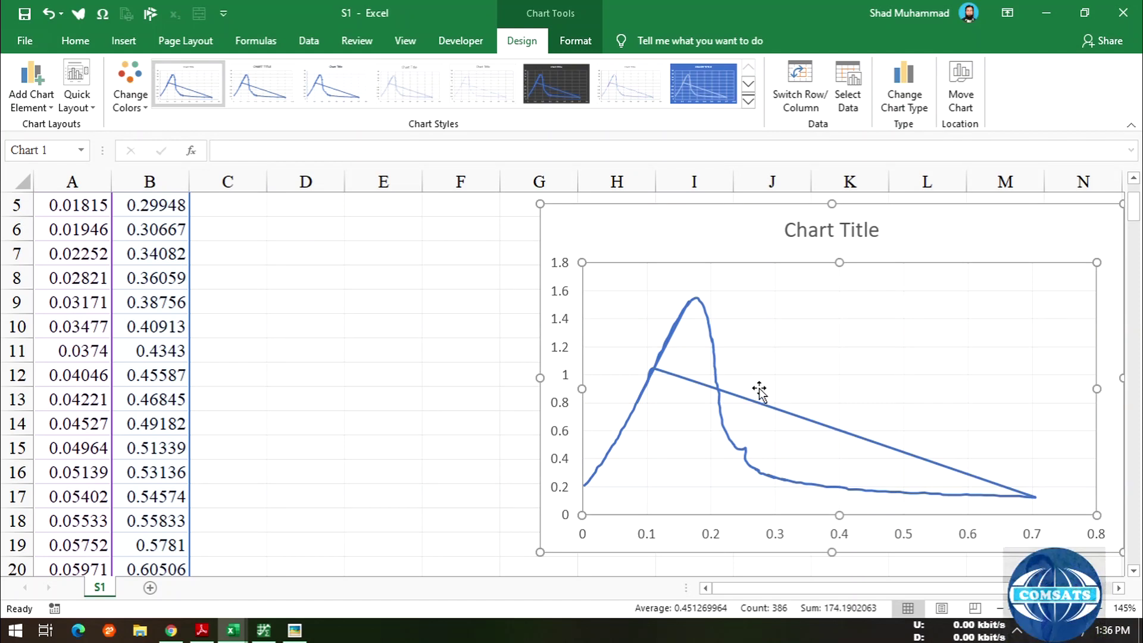
{"action": "left_click_drag", "start_coordinate": [760, 384], "coordinate": [753, 381]}
{"action": "left_click", "coordinate": [768, 408]}
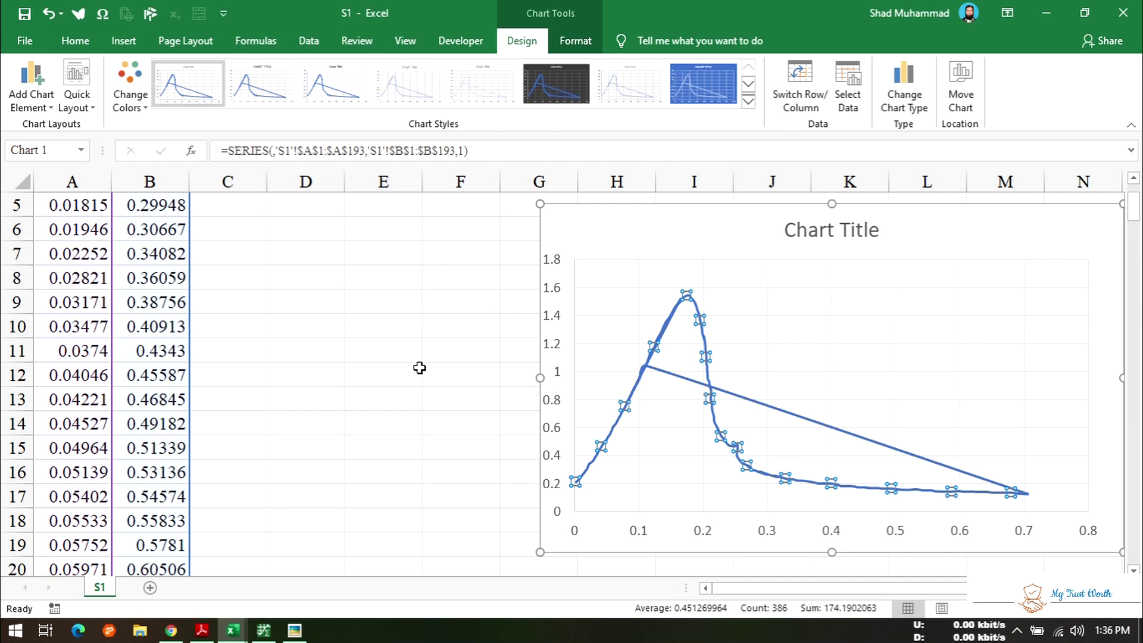
- Clear the stray values in rows 186–193
{"action": "scroll", "coordinate": [420, 368], "scroll_direction": "down", "scroll_amount": 20}
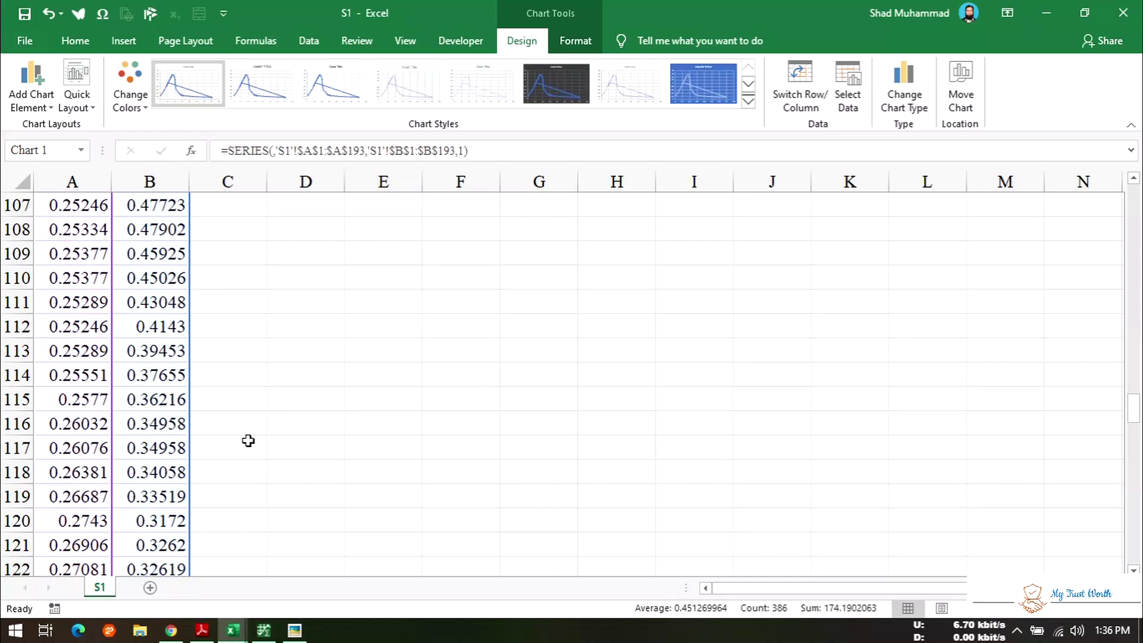
{"action": "scroll", "coordinate": [249, 441], "scroll_direction": "up", "scroll_amount": 12}
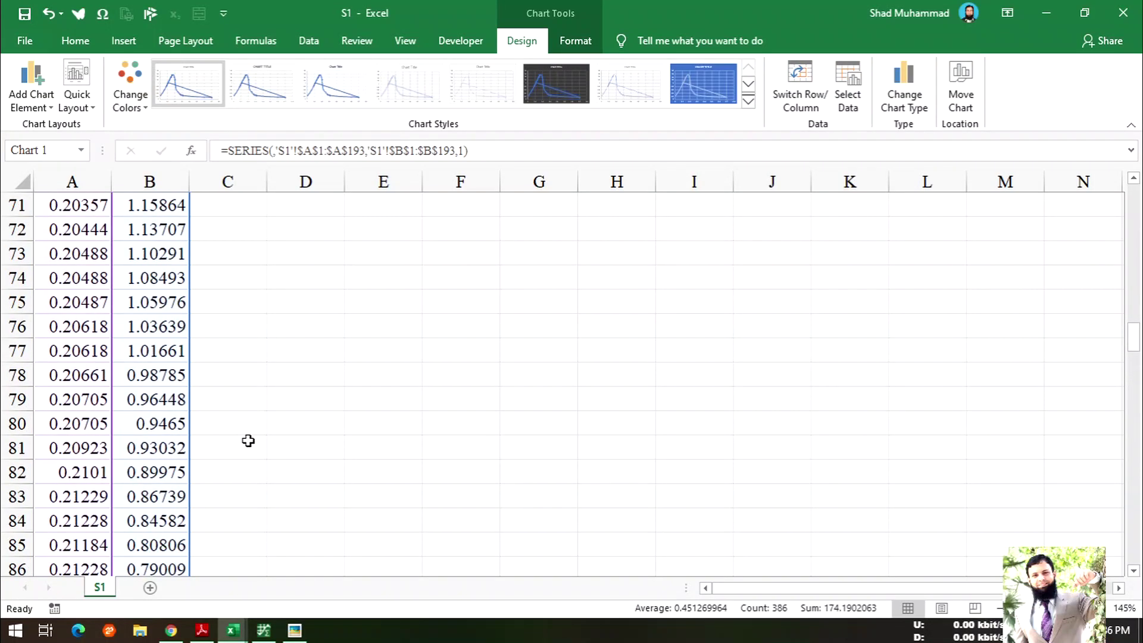
{"action": "scroll", "coordinate": [249, 441], "scroll_direction": "up", "scroll_amount": 2}
{"action": "scroll", "coordinate": [248, 441], "scroll_direction": "down", "scroll_amount": 19}
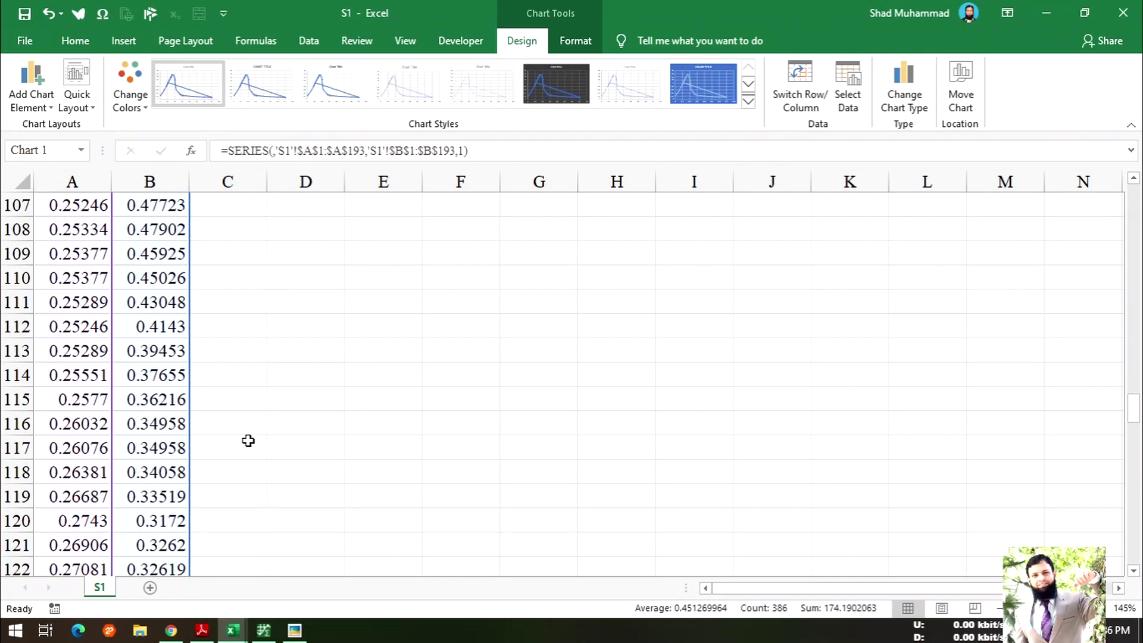
{"action": "scroll", "coordinate": [249, 441], "scroll_direction": "down", "scroll_amount": 20}
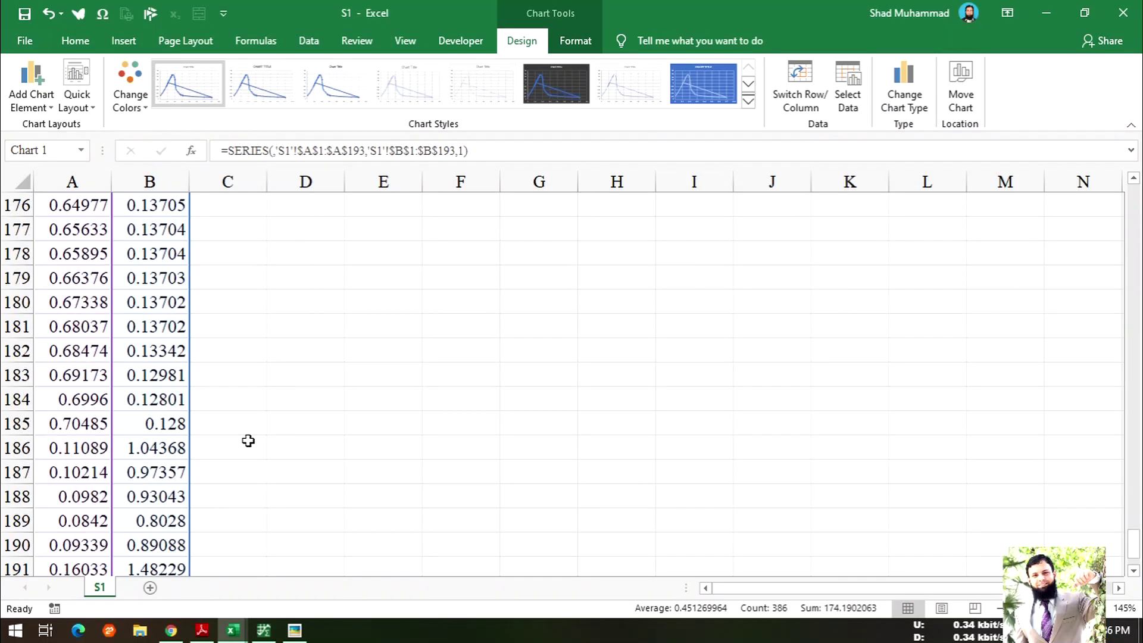
{"action": "scroll", "coordinate": [248, 440], "scroll_direction": "up", "scroll_amount": 1}
{"action": "scroll", "coordinate": [303, 414], "scroll_direction": "up", "scroll_amount": 2}
{"action": "left_click_drag", "start_coordinate": [20, 448], "coordinate": [3, 586]}
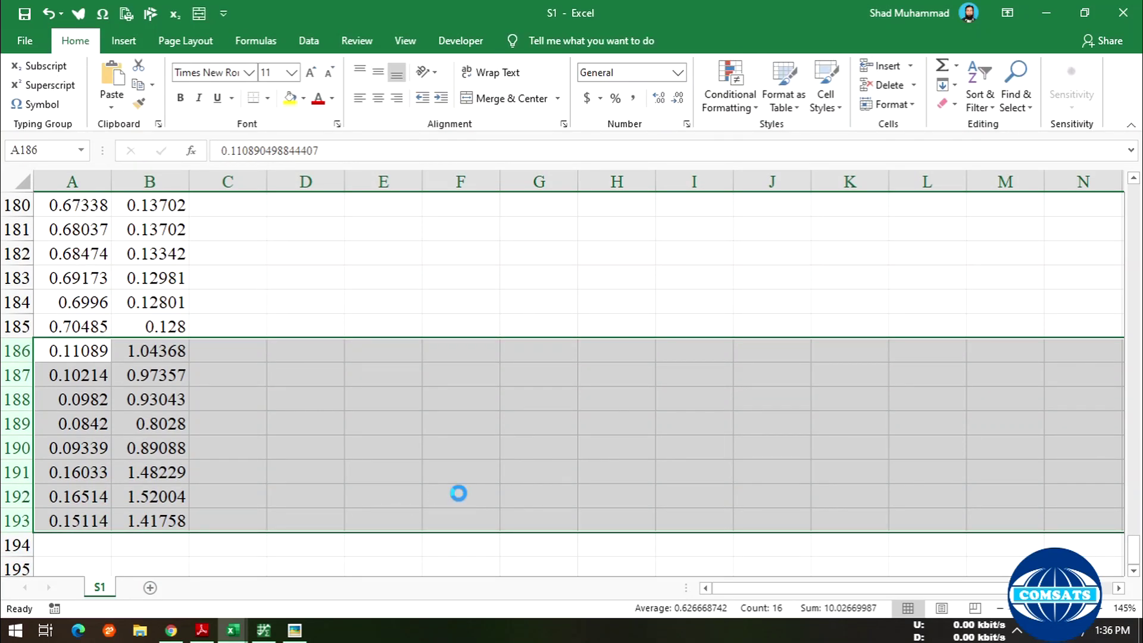
{"action": "key", "text": "Delete"}
- Move the chart next to the data columns
{"action": "scroll", "coordinate": [520, 441], "scroll_direction": "up", "scroll_amount": 20}
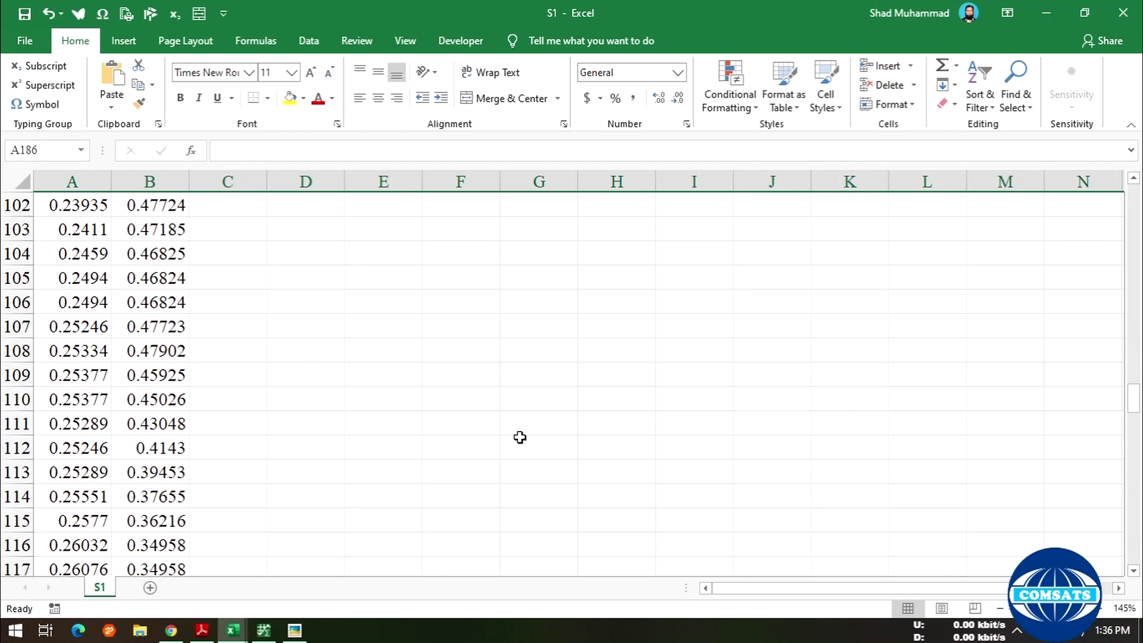
{"action": "scroll", "coordinate": [520, 438], "scroll_direction": "up", "scroll_amount": 20}
{"action": "scroll", "coordinate": [520, 436], "scroll_direction": "down", "scroll_amount": 2}
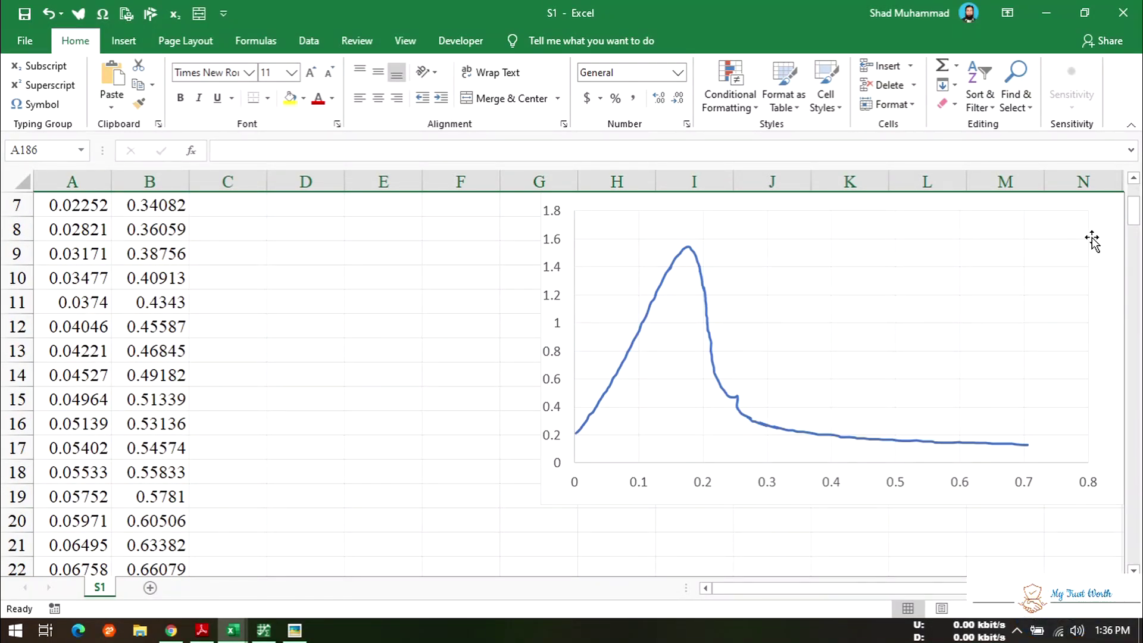
{"action": "scroll", "coordinate": [1098, 315], "scroll_direction": "up", "scroll_amount": 1}
{"action": "left_click_drag", "start_coordinate": [950, 258], "coordinate": [764, 273]}
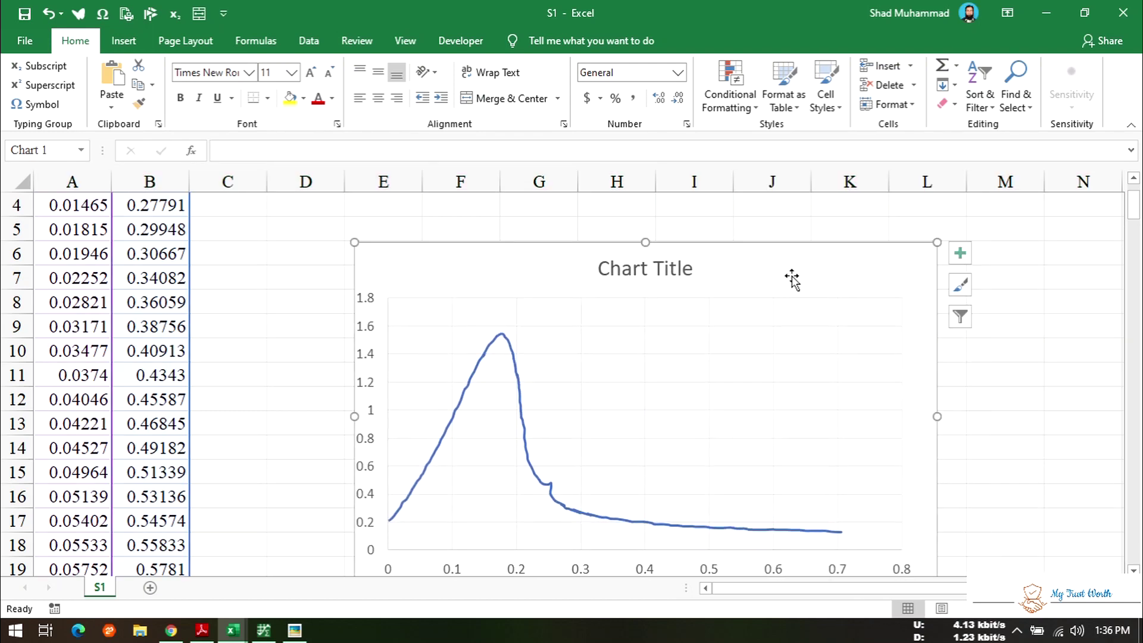
- Graph S1's acquired data in Plotly and maximize the Plotly window
{"action": "left_click", "coordinate": [256, 630]}
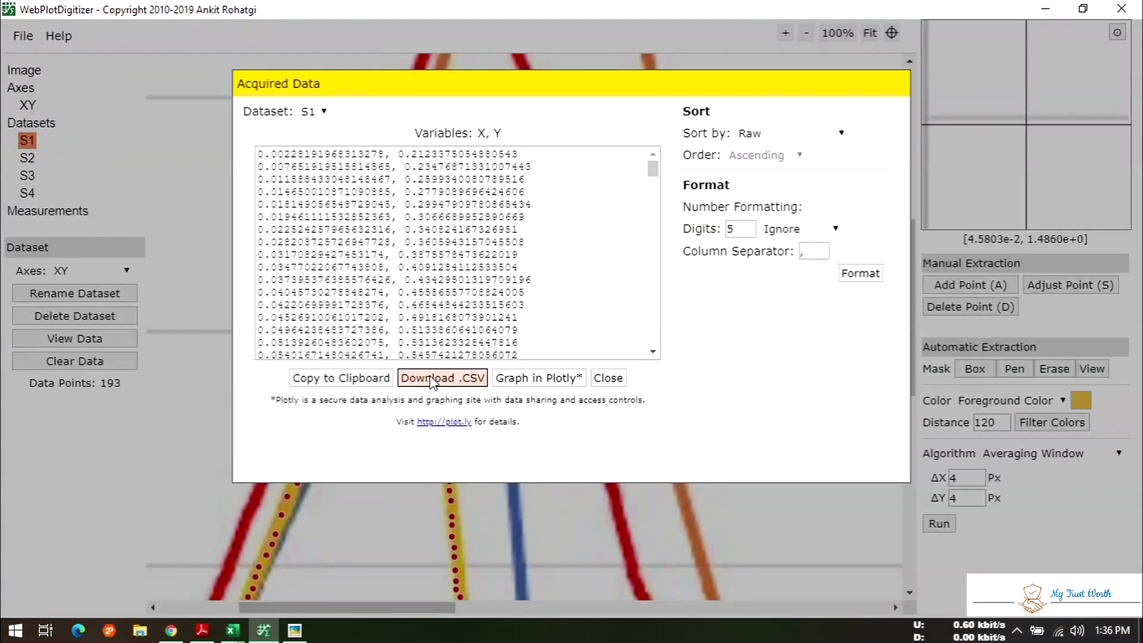
{"action": "left_click", "coordinate": [551, 377]}
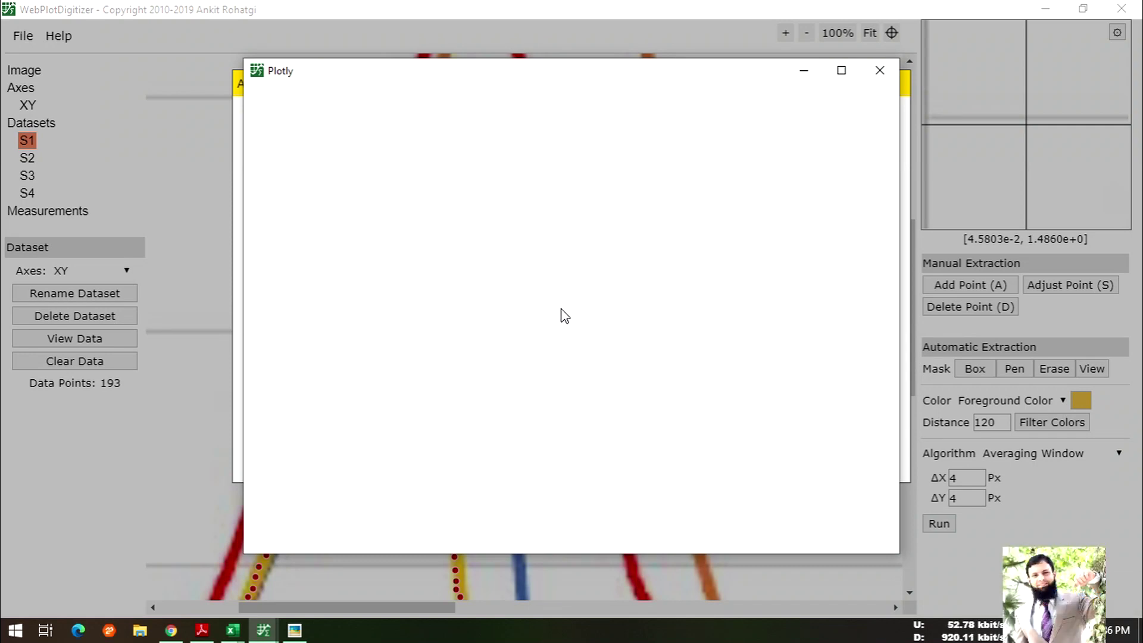
{"action": "left_click", "coordinate": [842, 70]}
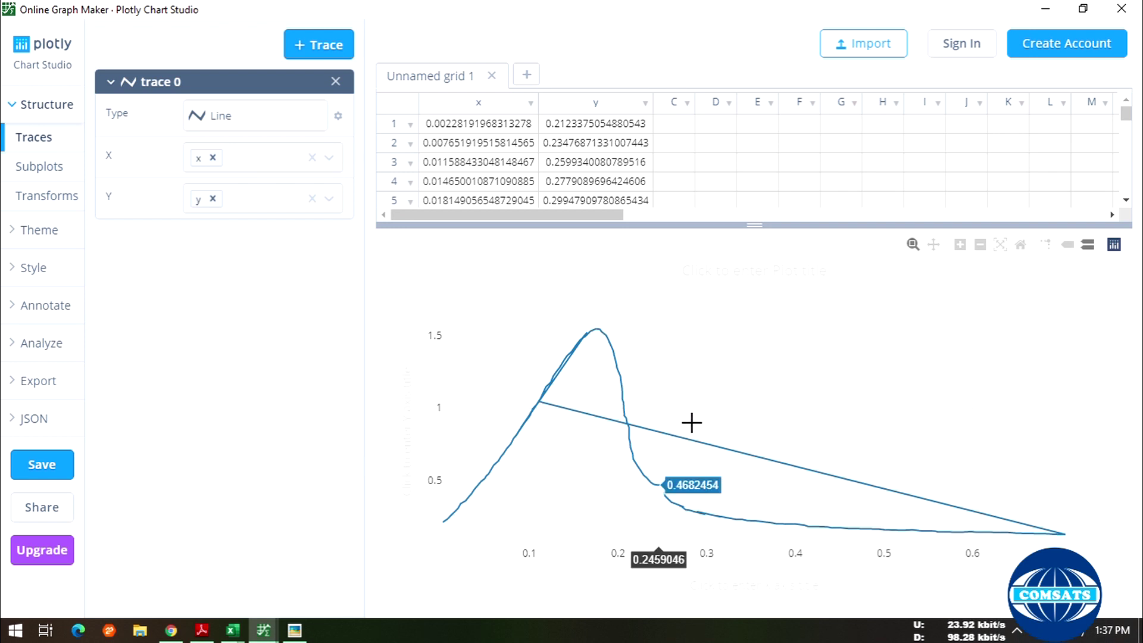
- Delete the stray grid rows 193 down to 189 one at a time
{"action": "scroll", "coordinate": [658, 179], "scroll_direction": "down", "scroll_amount": 10}
{"action": "left_click_drag", "start_coordinate": [1128, 119], "coordinate": [1100, 115]}
{"action": "scroll", "coordinate": [766, 173], "scroll_direction": "down", "scroll_amount": 3}
{"action": "scroll", "coordinate": [769, 174], "scroll_direction": "down", "scroll_amount": 20}
{"action": "scroll", "coordinate": [768, 174], "scroll_direction": "down", "scroll_amount": 10}
{"action": "scroll", "coordinate": [769, 175], "scroll_direction": "down", "scroll_amount": 4}
{"action": "scroll", "coordinate": [487, 167], "scroll_direction": "up", "scroll_amount": 1}
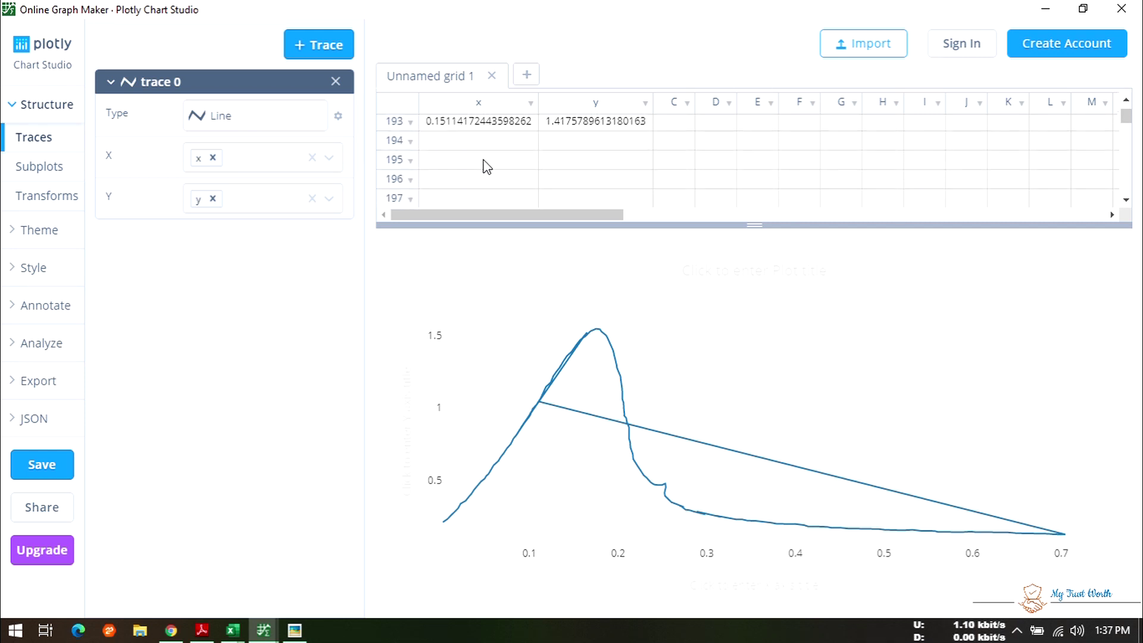
{"action": "left_click", "coordinate": [392, 126]}
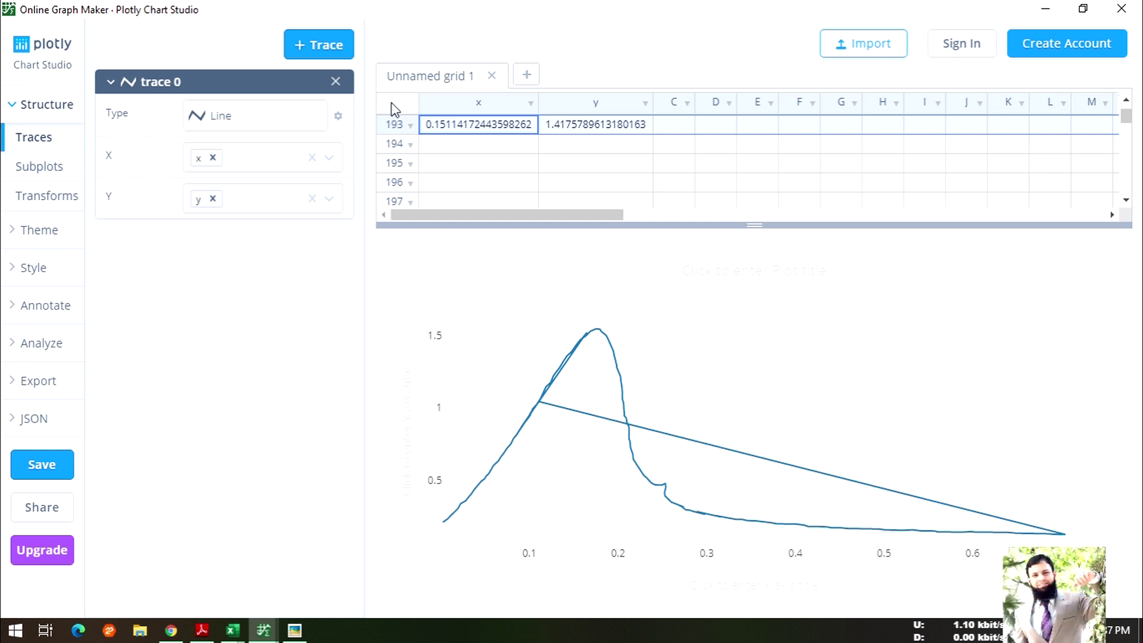
{"action": "left_click", "coordinate": [411, 125]}
{"action": "mouse_move", "coordinate": [498, 177]}
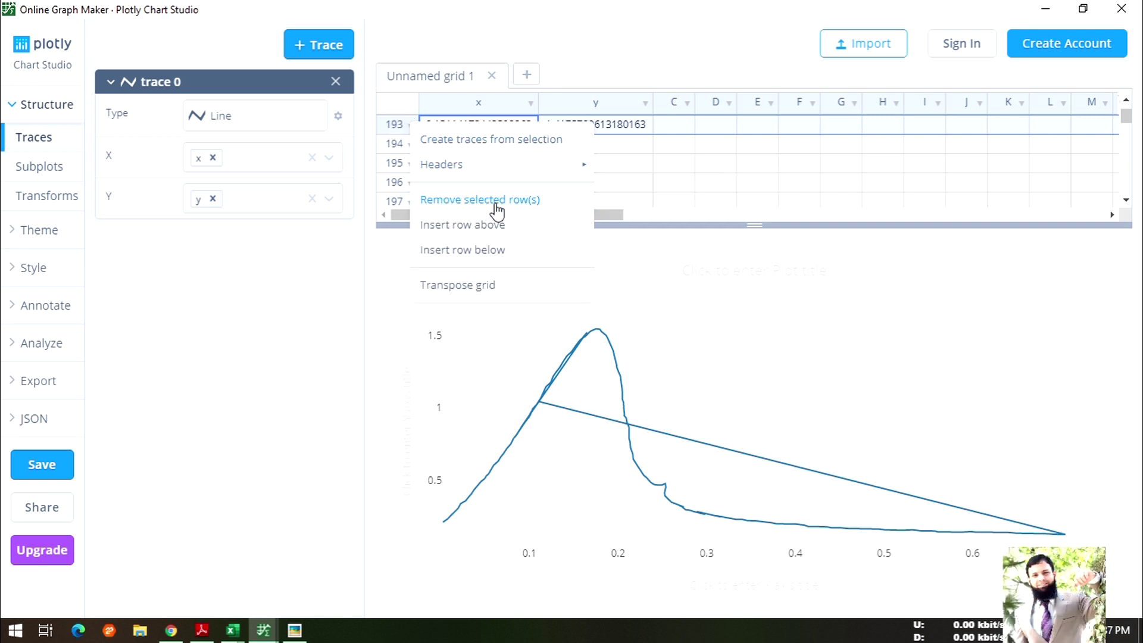
{"action": "left_click", "coordinate": [506, 200]}
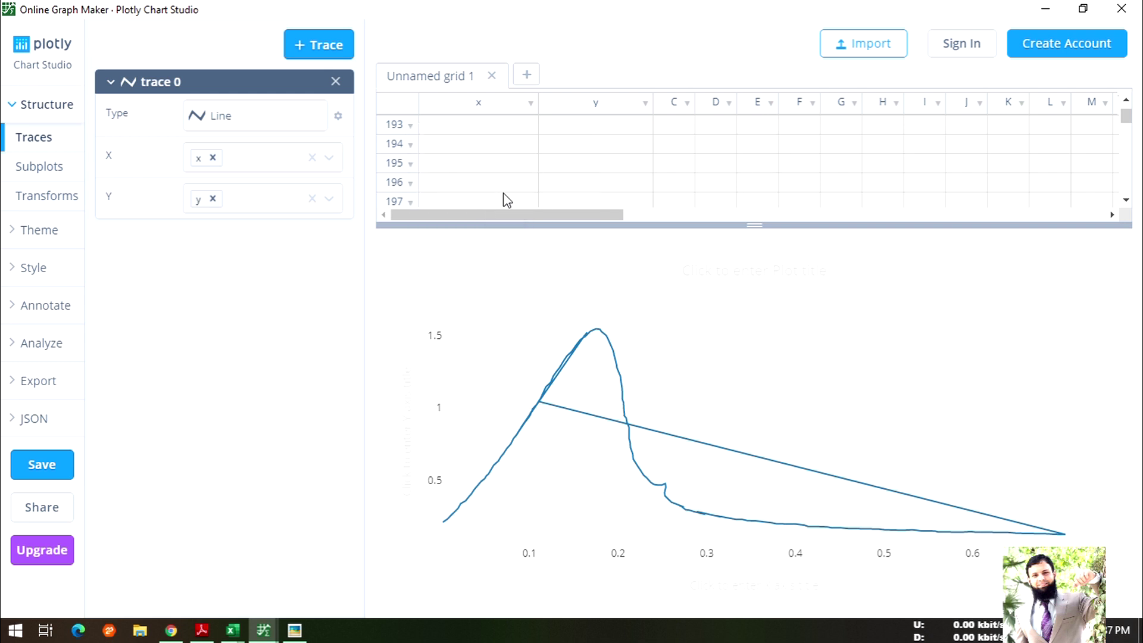
{"action": "left_click", "coordinate": [410, 191]}
{"action": "right_click", "coordinate": [409, 193]}
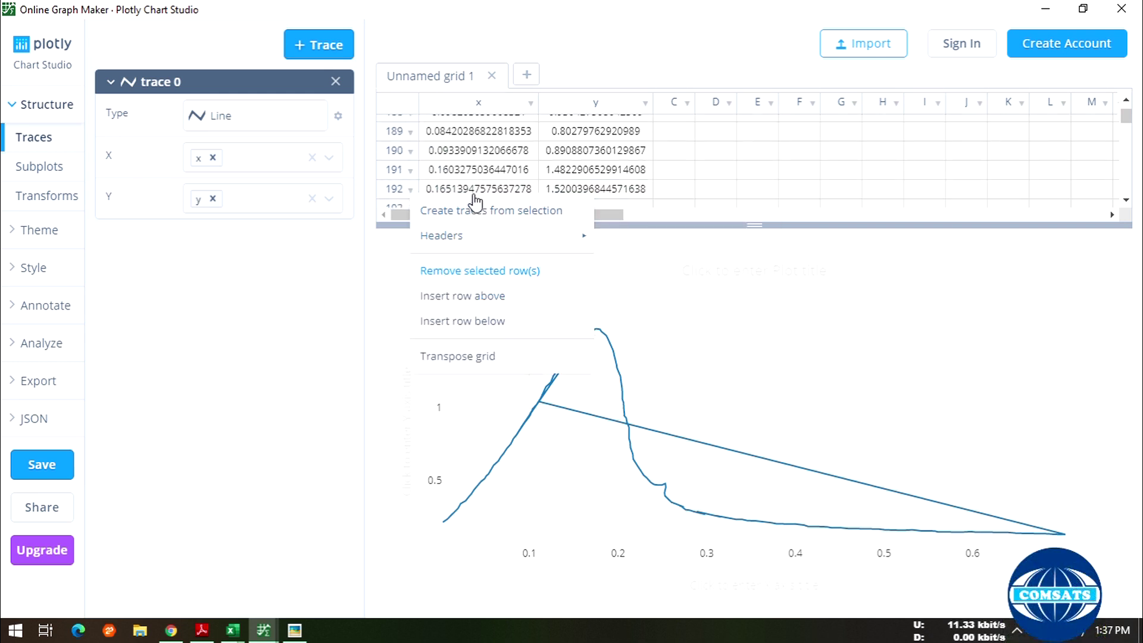
{"action": "left_click", "coordinate": [409, 170]}
{"action": "right_click", "coordinate": [410, 173]}
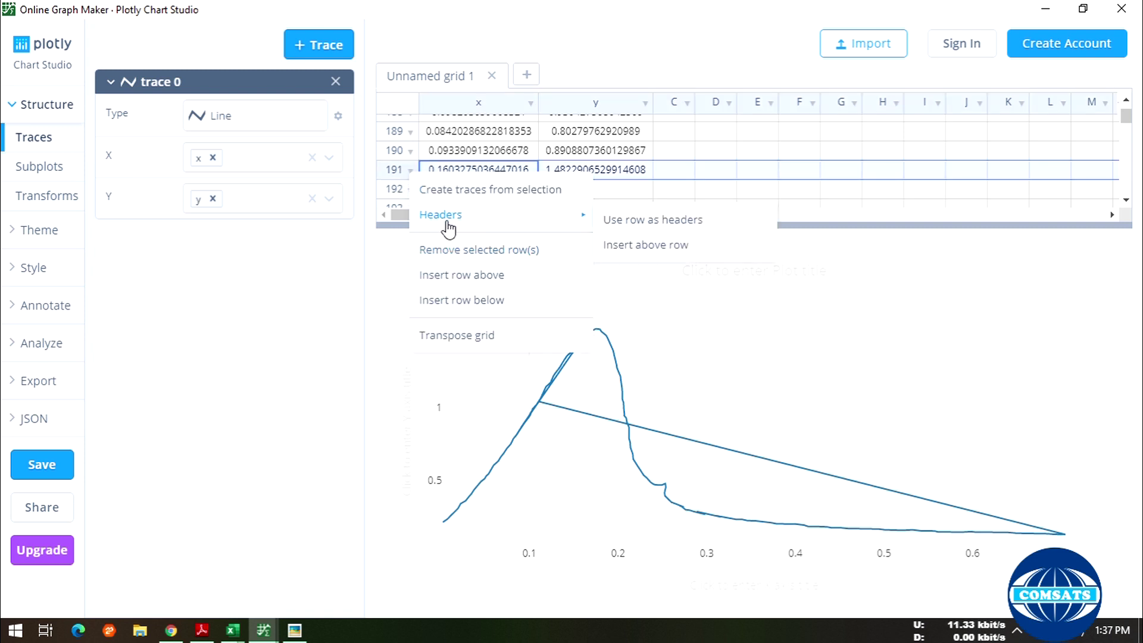
{"action": "right_click", "coordinate": [411, 156]}
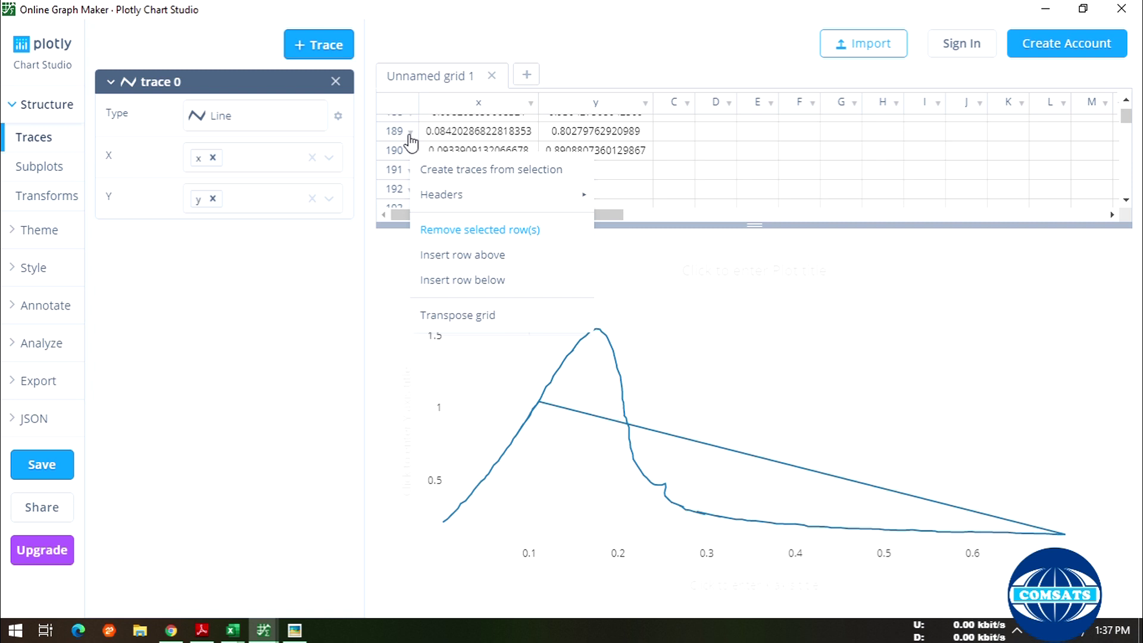
{"action": "right_click", "coordinate": [411, 142]}
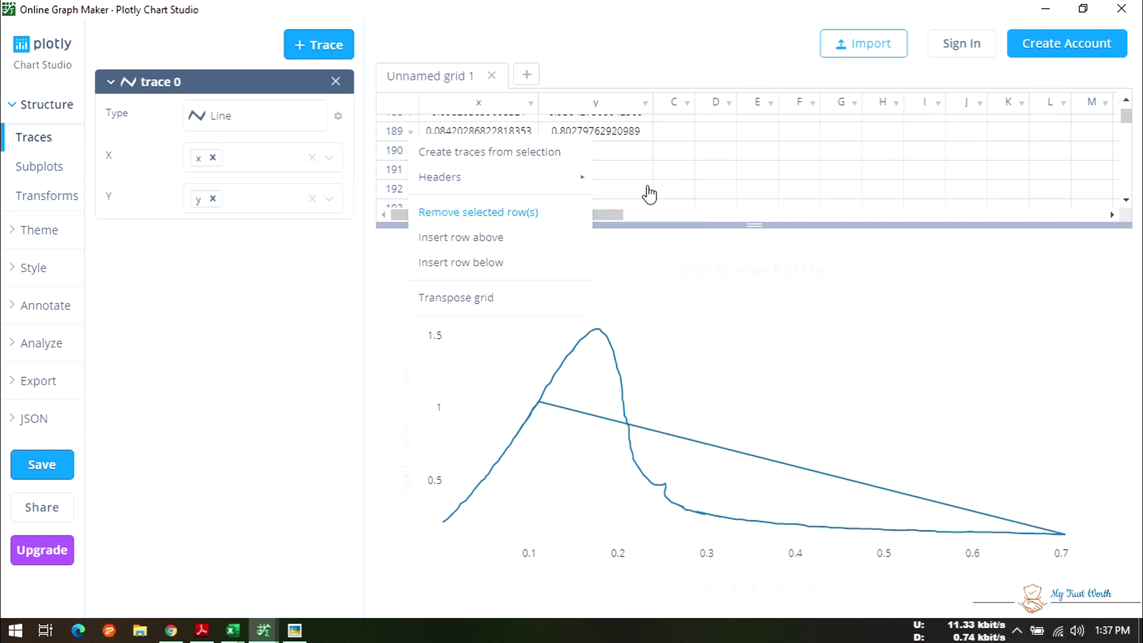
{"action": "left_click", "coordinate": [620, 215]}
- Remove stray rows 186–188 together so the grid ends at row 185
{"action": "scroll", "coordinate": [619, 196], "scroll_direction": "up", "scroll_amount": 2}
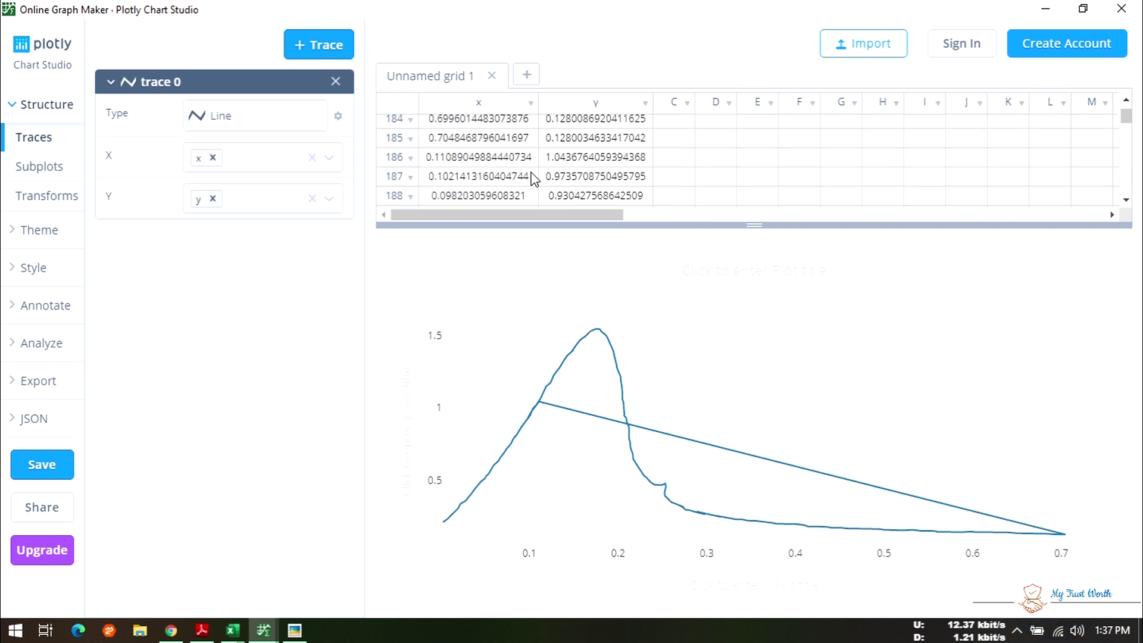
{"action": "scroll", "coordinate": [532, 178], "scroll_direction": "down", "scroll_amount": 2}
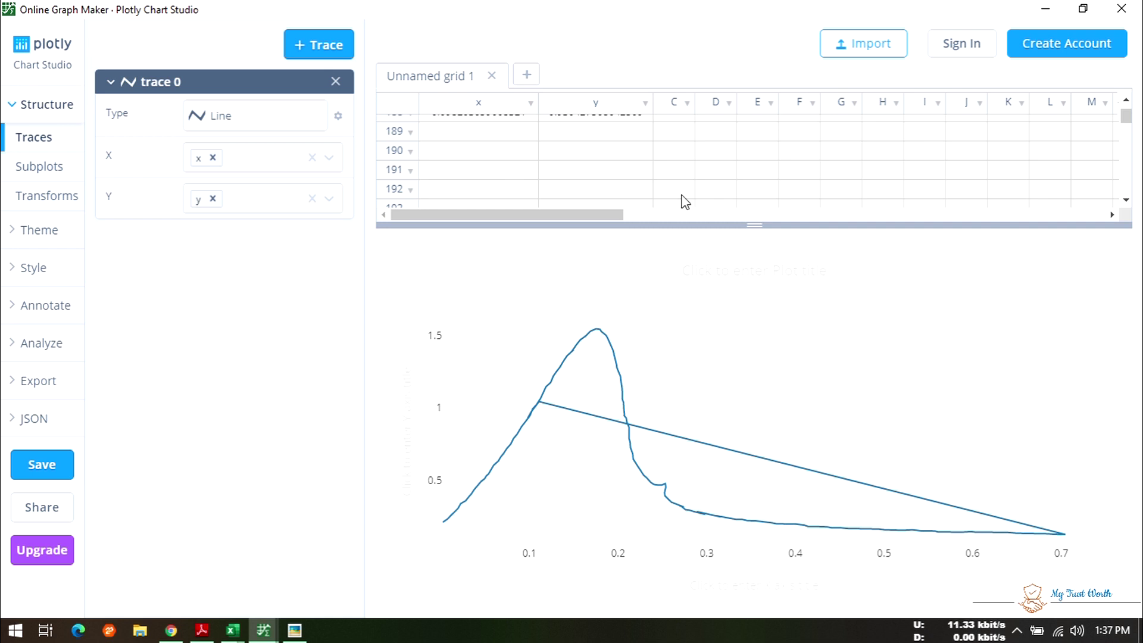
{"action": "left_click_drag", "start_coordinate": [752, 233], "coordinate": [754, 339]}
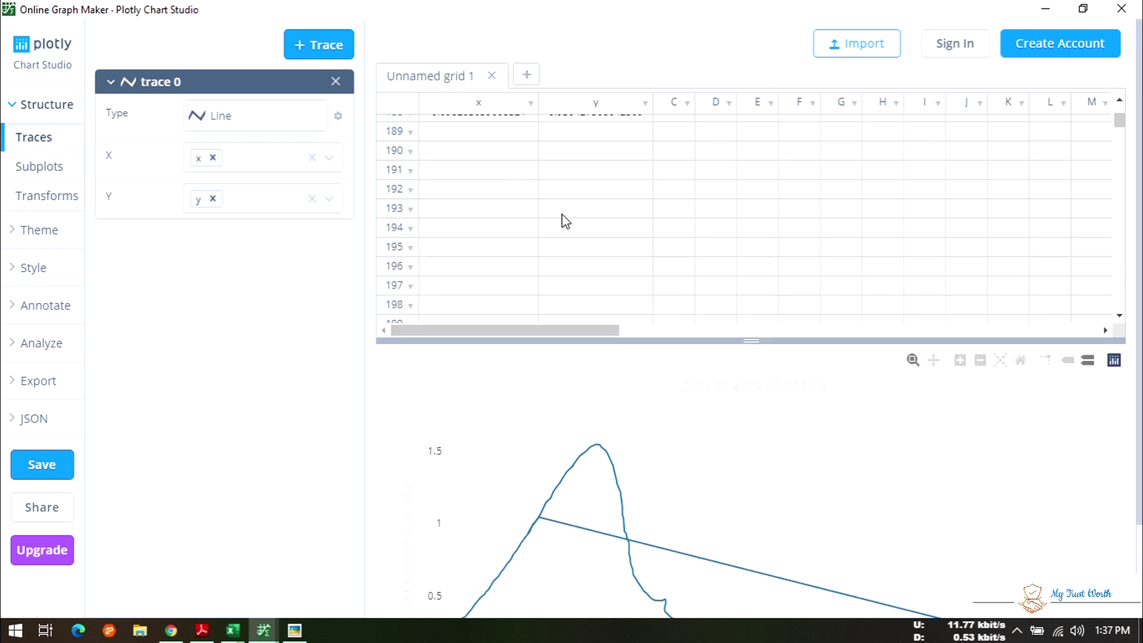
{"action": "scroll", "coordinate": [536, 226], "scroll_direction": "up", "scroll_amount": 3}
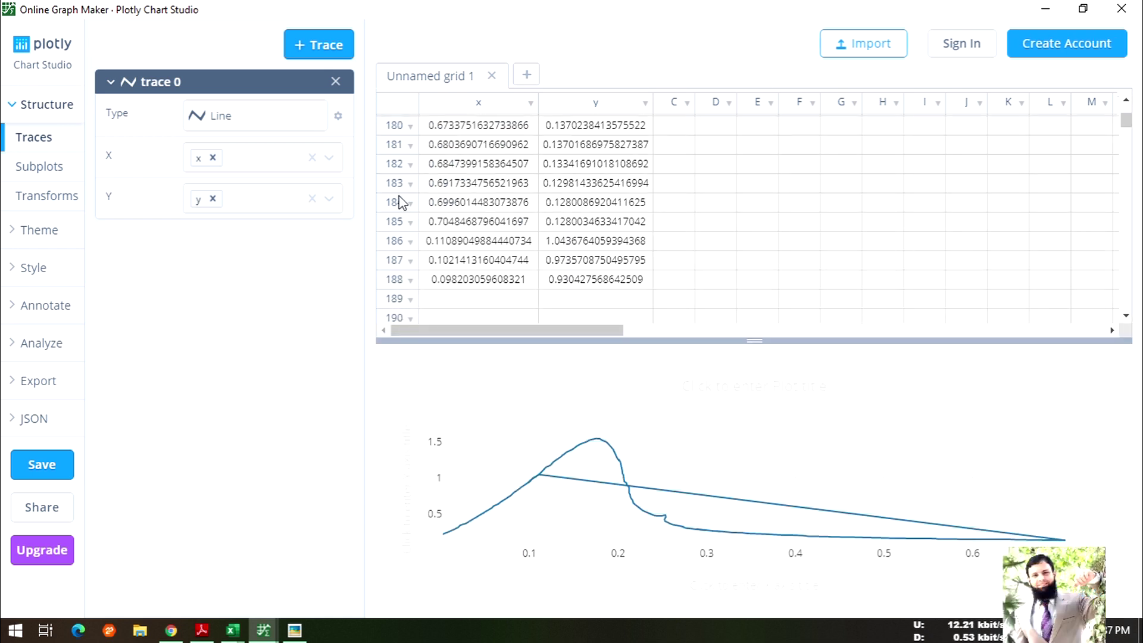
{"action": "scroll", "coordinate": [598, 184], "scroll_direction": "up", "scroll_amount": 1}
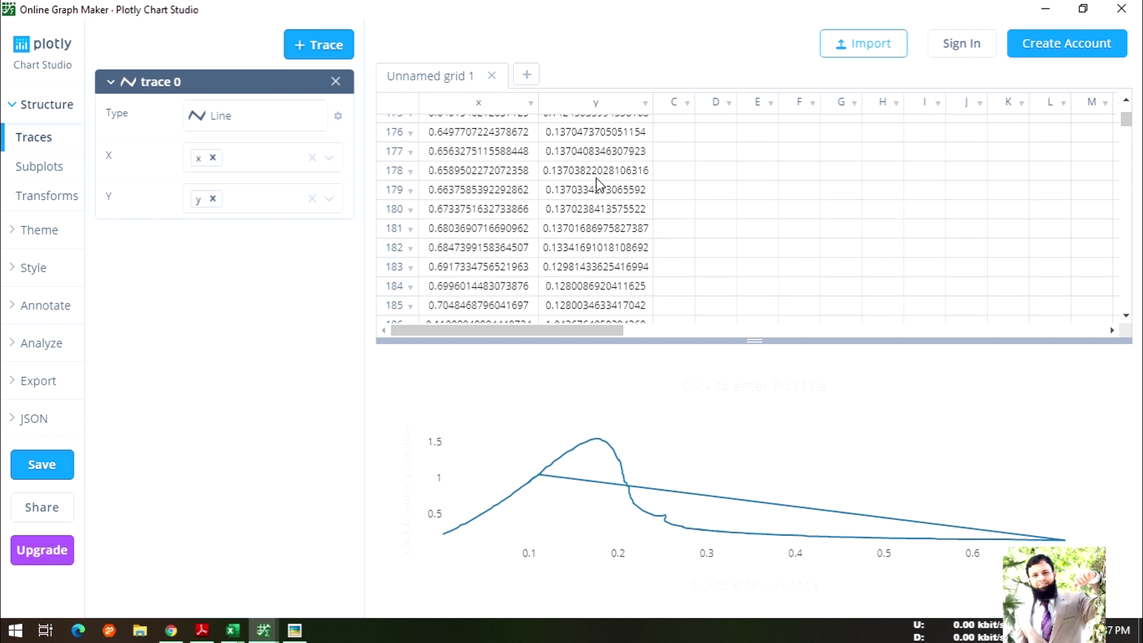
{"action": "scroll", "coordinate": [597, 183], "scroll_direction": "up", "scroll_amount": 5}
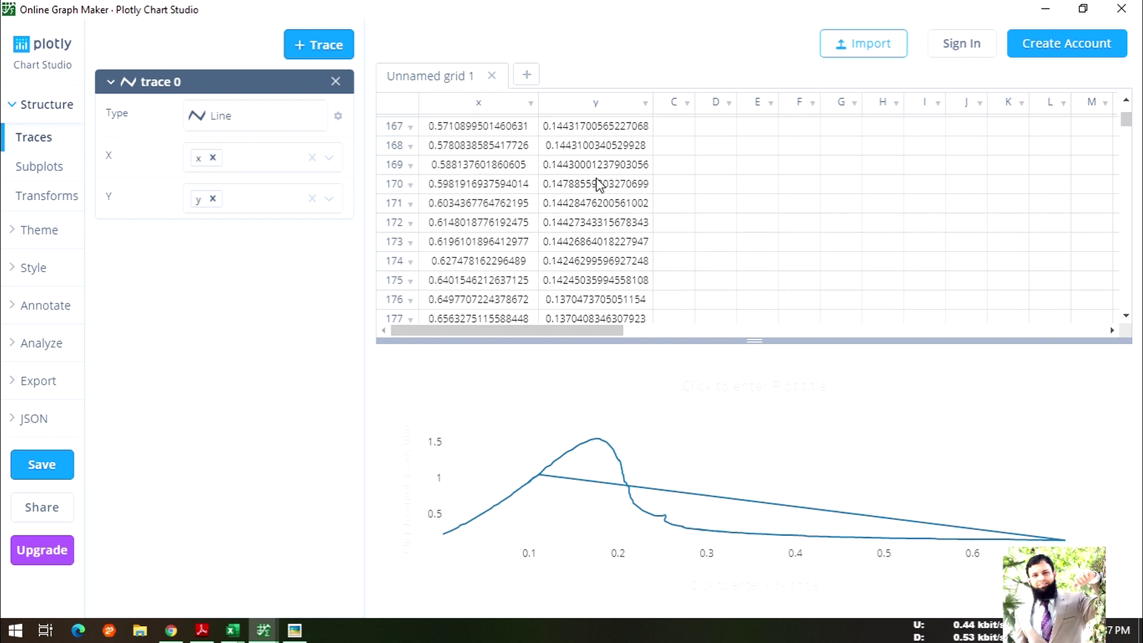
{"action": "scroll", "coordinate": [597, 184], "scroll_direction": "up", "scroll_amount": 3}
{"action": "scroll", "coordinate": [598, 184], "scroll_direction": "up", "scroll_amount": 4}
{"action": "scroll", "coordinate": [596, 178], "scroll_direction": "down", "scroll_amount": 7}
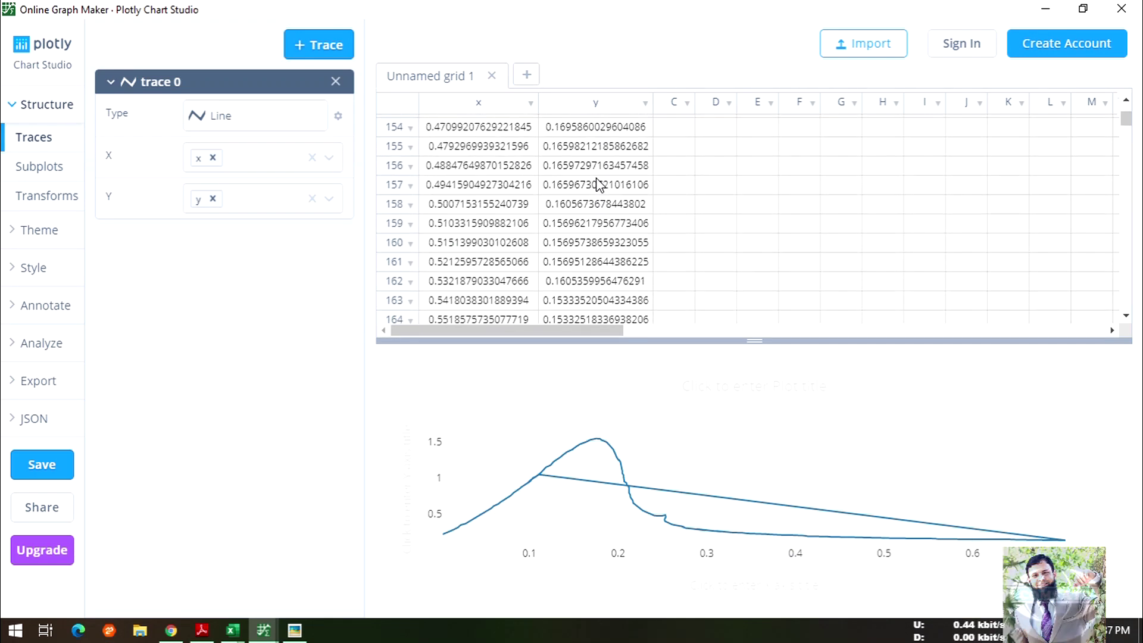
{"action": "scroll", "coordinate": [598, 185], "scroll_direction": "down", "scroll_amount": 6}
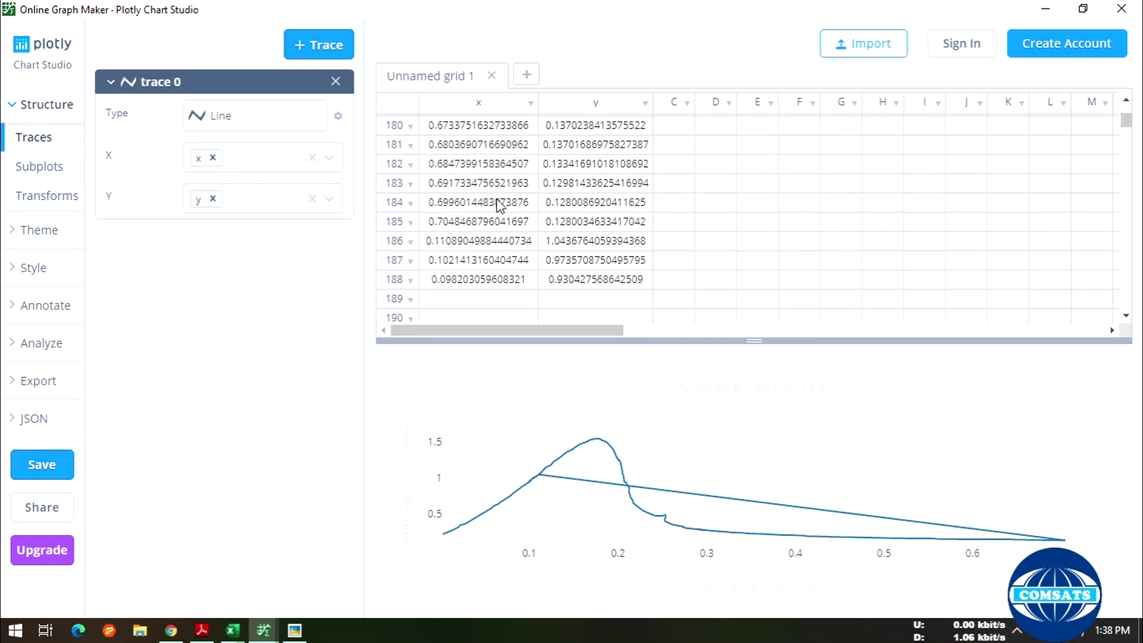
{"action": "left_click", "coordinate": [392, 244]}
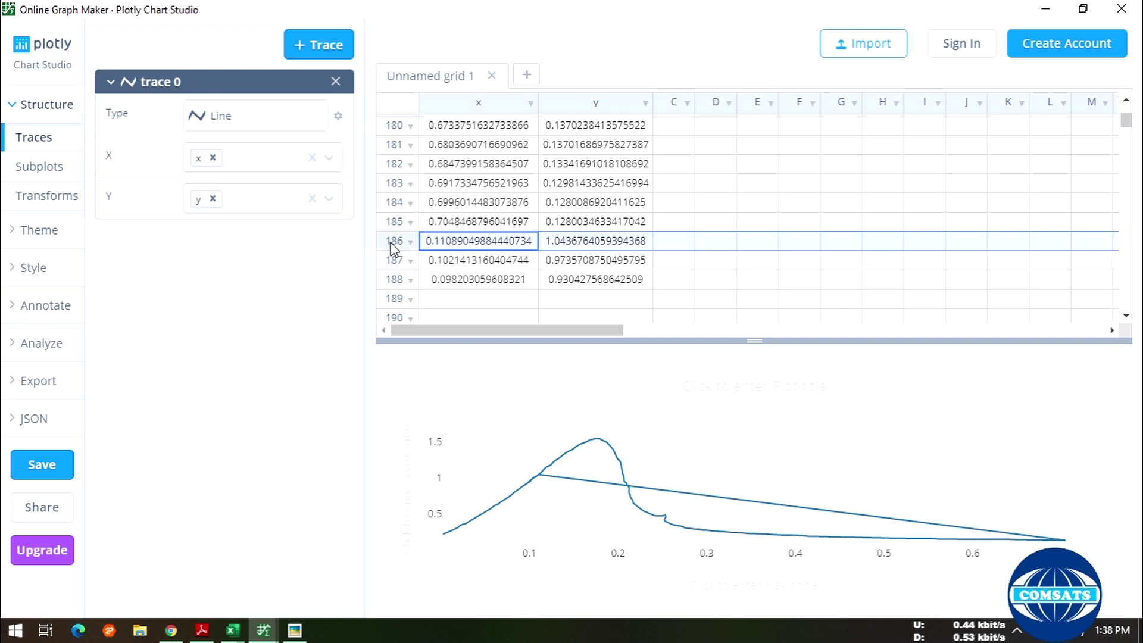
{"action": "left_click_drag", "start_coordinate": [388, 248], "coordinate": [393, 278]}
{"action": "right_click", "coordinate": [393, 280]}
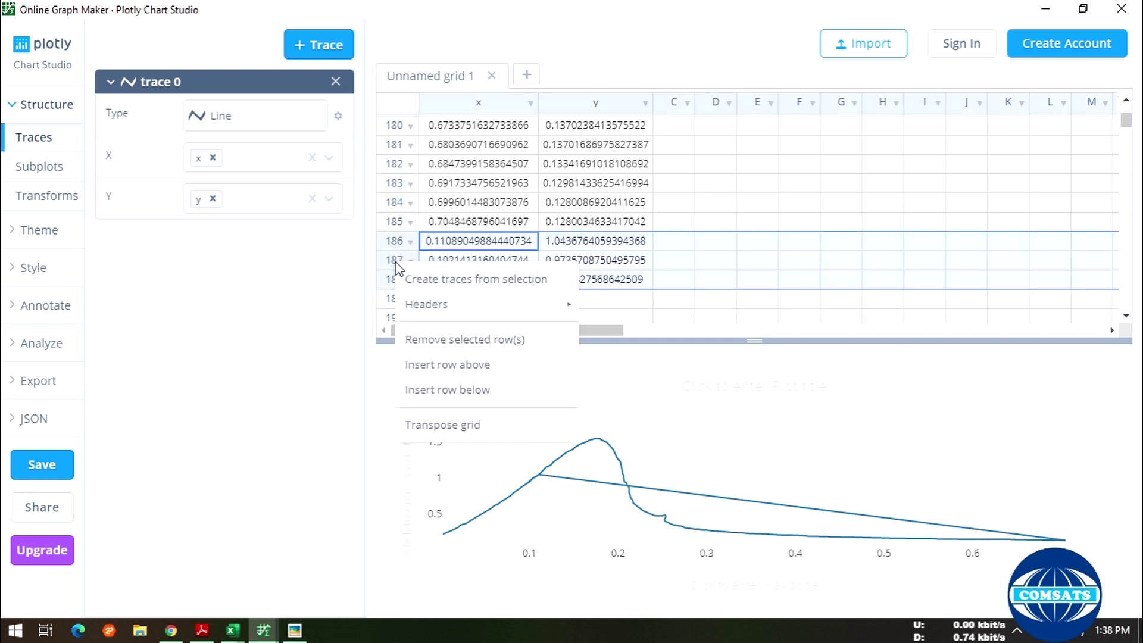
{"action": "left_click", "coordinate": [485, 348]}
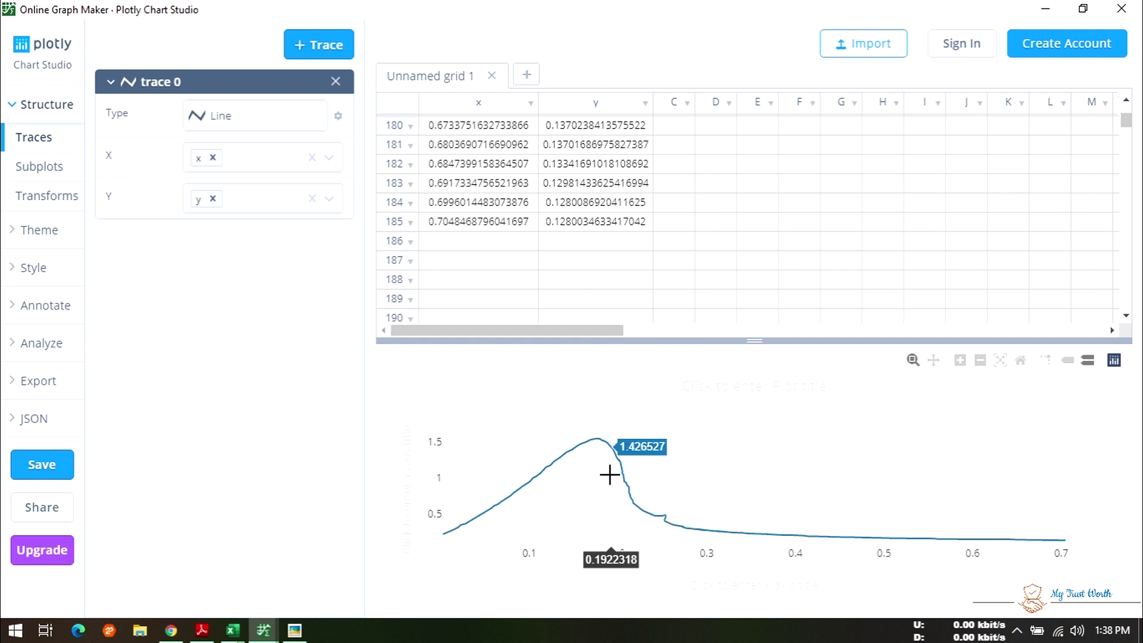
{"action": "left_click", "coordinate": [776, 390]}
- Select the placeholder plot title, then try saving twice, closing the Sign In/Sign Up prompt each time
{"action": "left_click", "coordinate": [768, 386]}
{"action": "triple_click", "coordinate": [768, 385]}
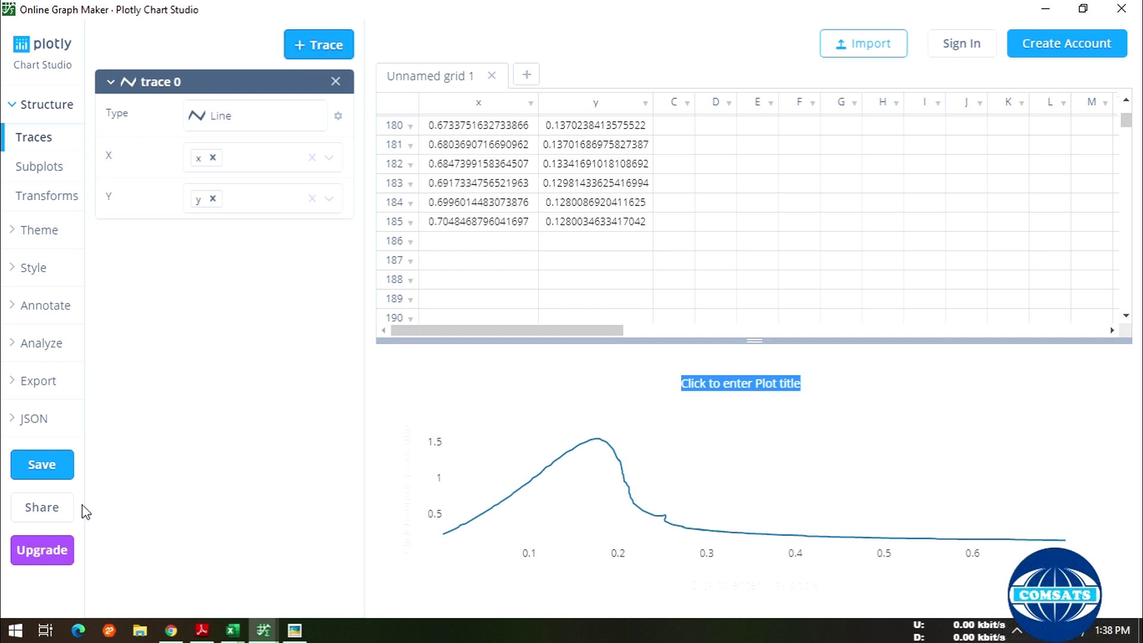
{"action": "left_click", "coordinate": [40, 464]}
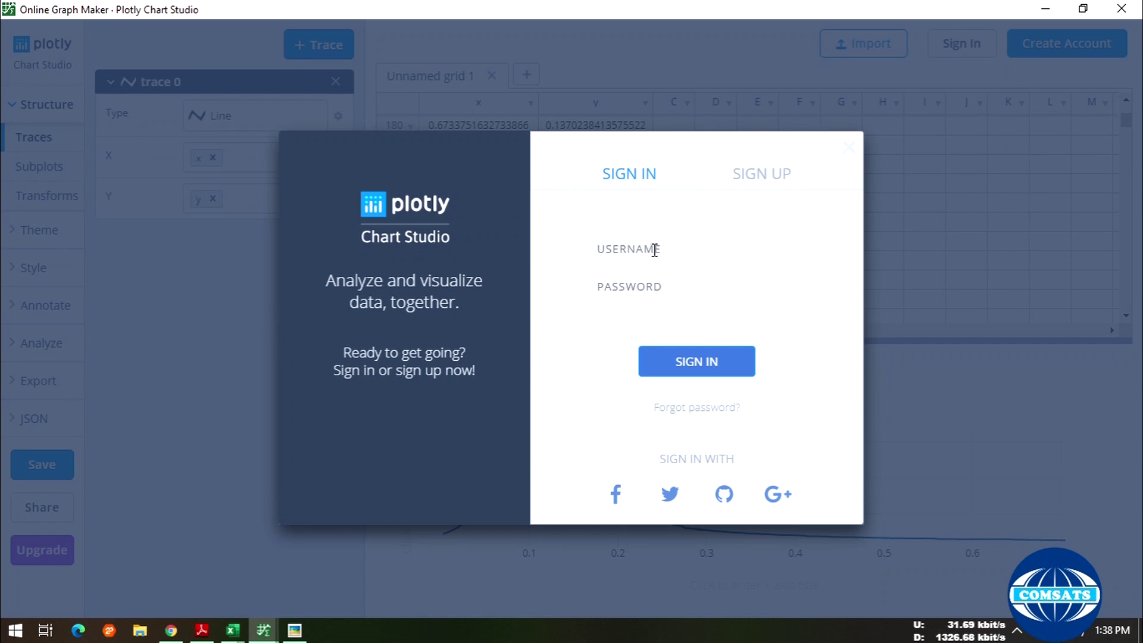
{"action": "left_click", "coordinate": [850, 154]}
{"action": "left_click", "coordinate": [25, 470]}
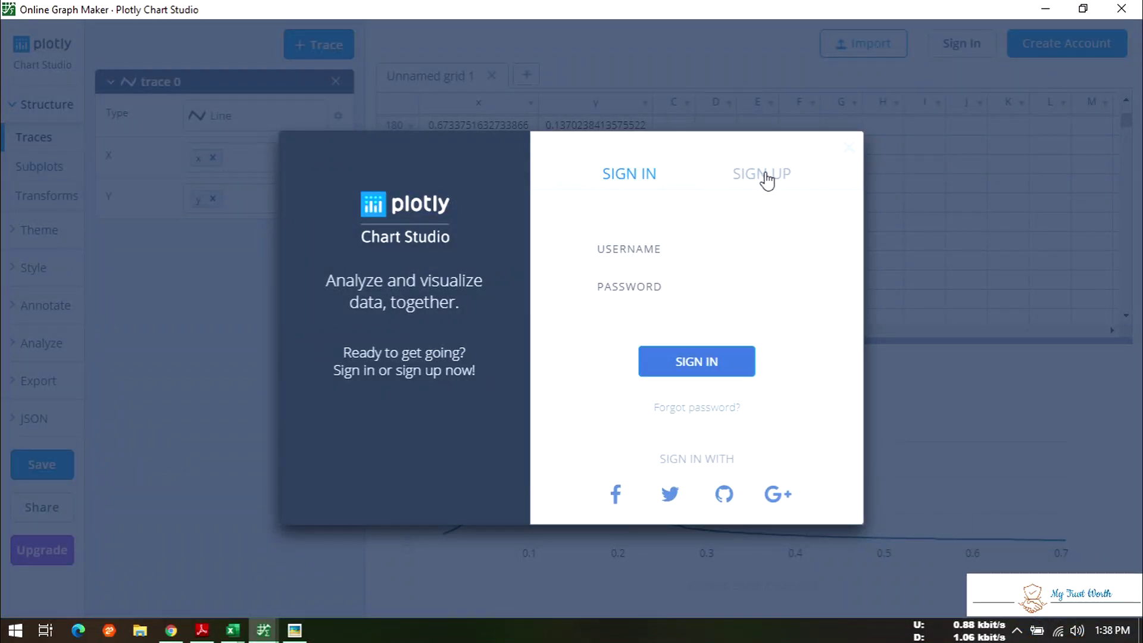
{"action": "left_click", "coordinate": [848, 156]}
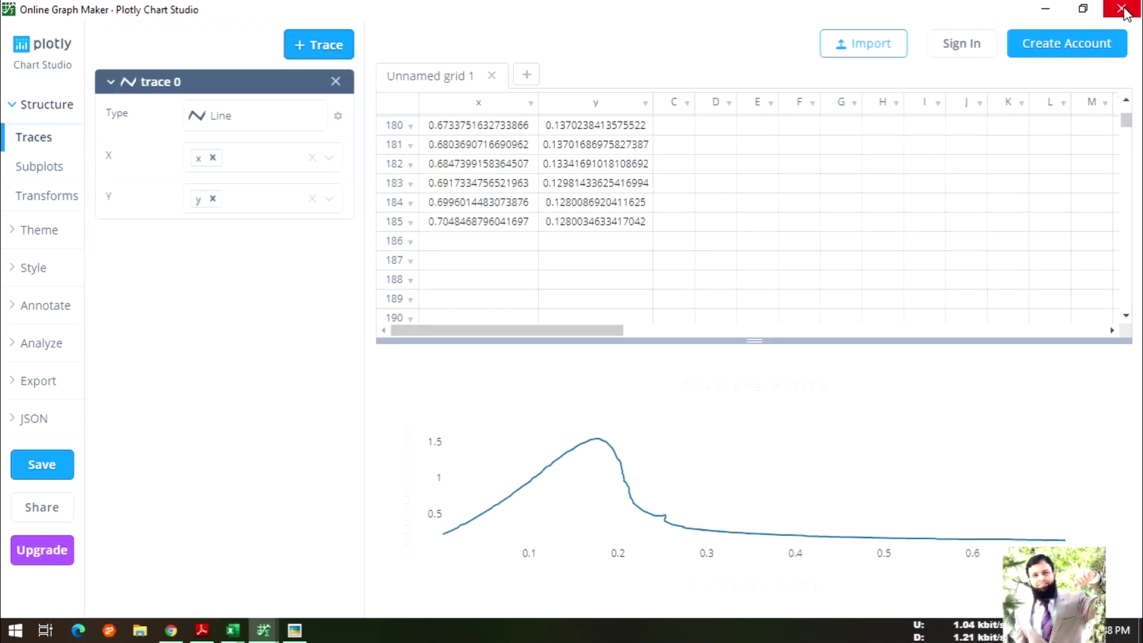
- Close the Plotly Chart Studio window and WebPlotDigitizer's Acquired Data dialog
{"action": "scroll", "coordinate": [507, 197], "scroll_direction": "up", "scroll_amount": 10}
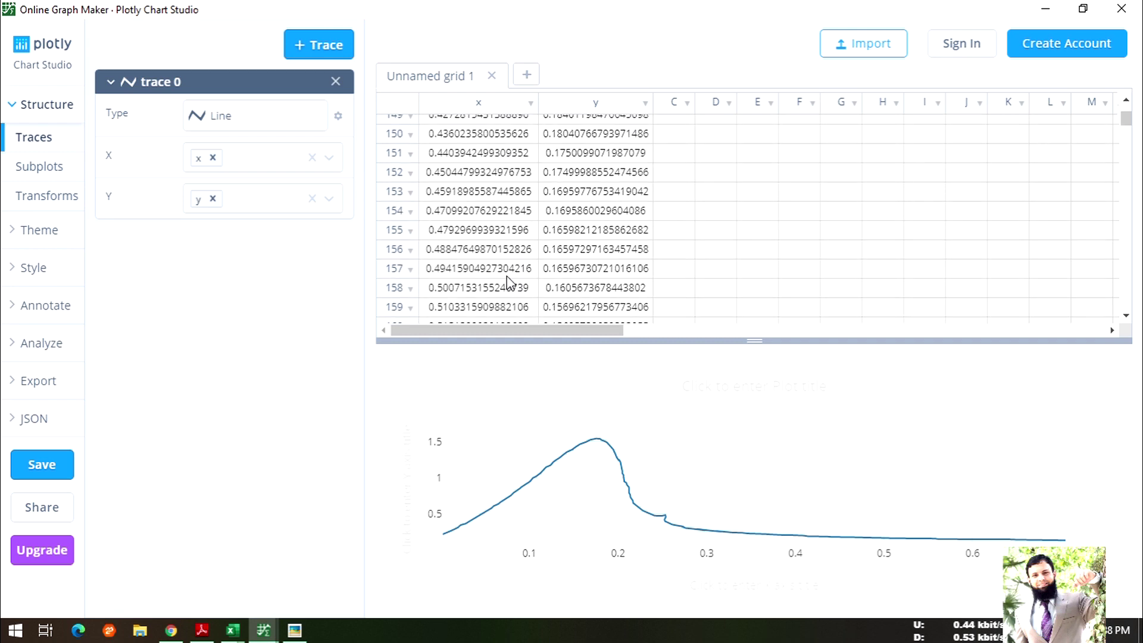
{"action": "scroll", "coordinate": [511, 281], "scroll_direction": "down", "scroll_amount": 3}
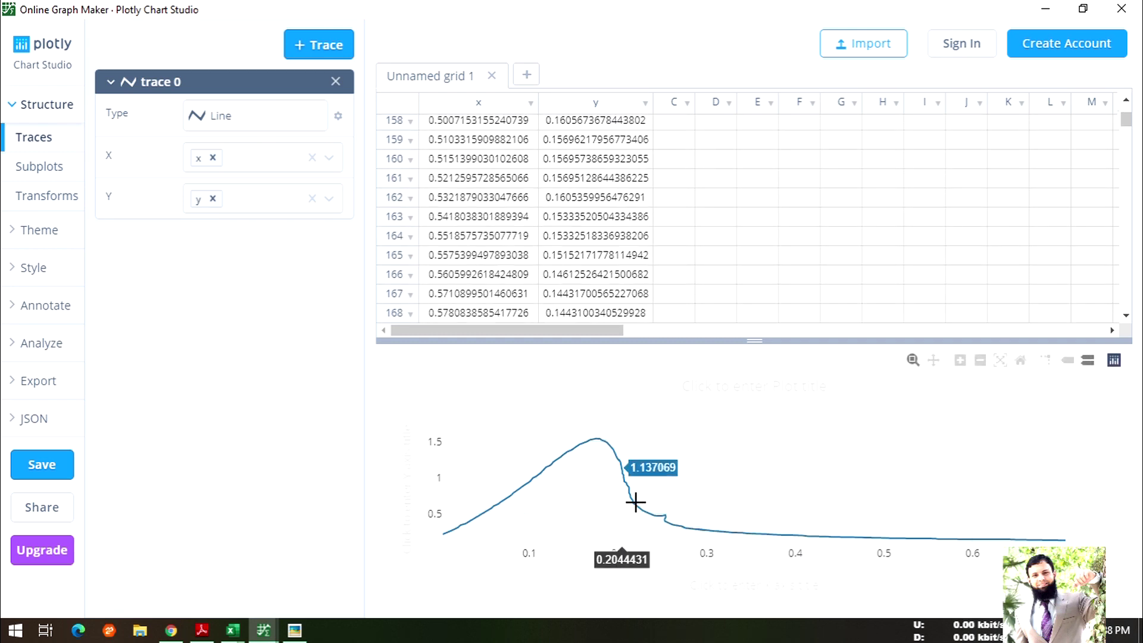
{"action": "left_click", "coordinate": [1132, 14]}
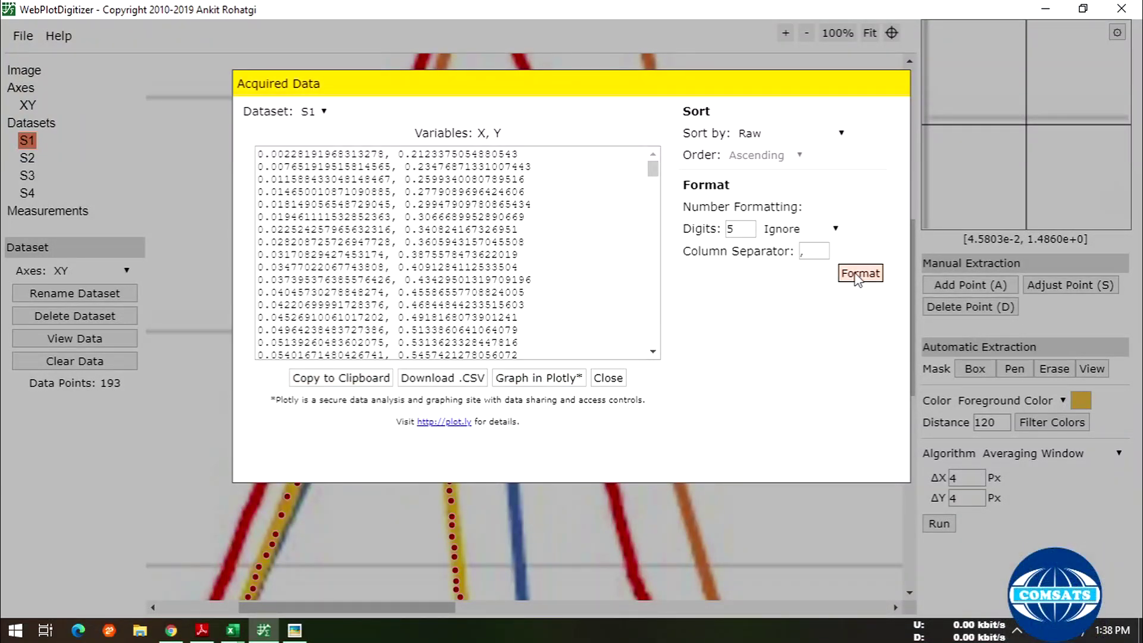
{"action": "left_click", "coordinate": [607, 377]}
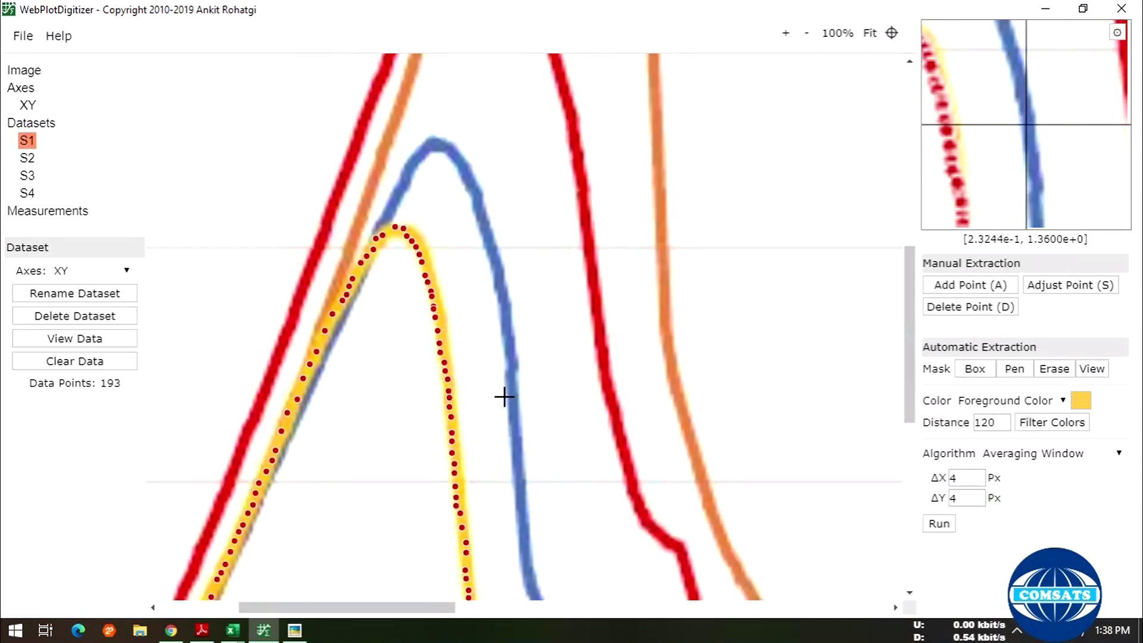
- Select dataset S2, pick the blue curve as Foreground Color, and run automatic extraction
{"action": "scroll", "coordinate": [504, 396], "scroll_direction": "up", "scroll_amount": 2}
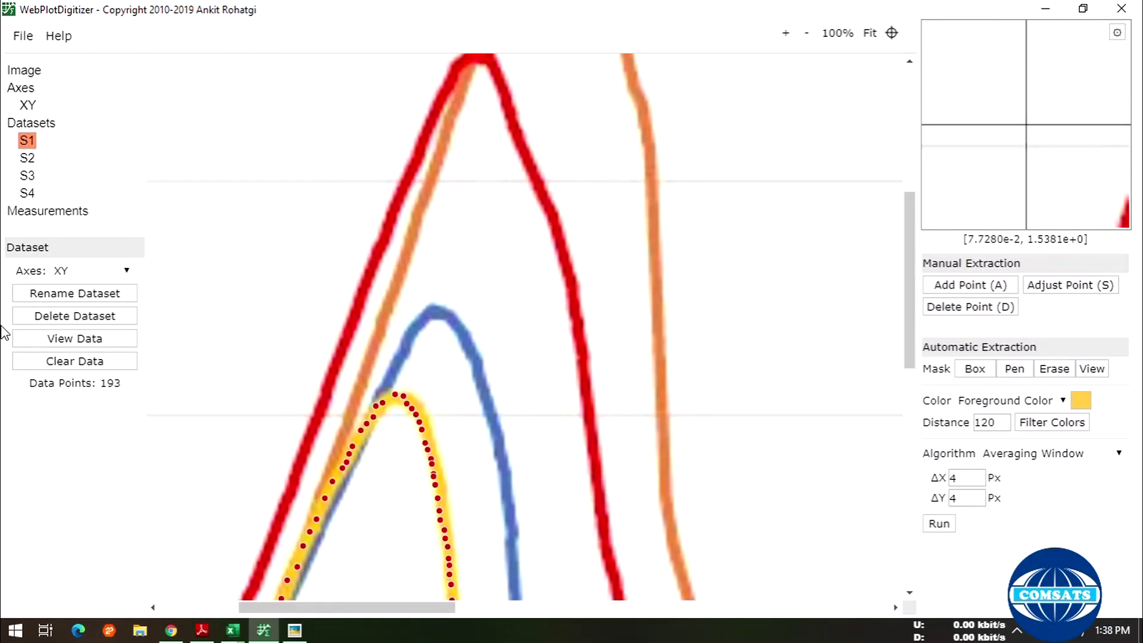
{"action": "left_click", "coordinate": [28, 158]}
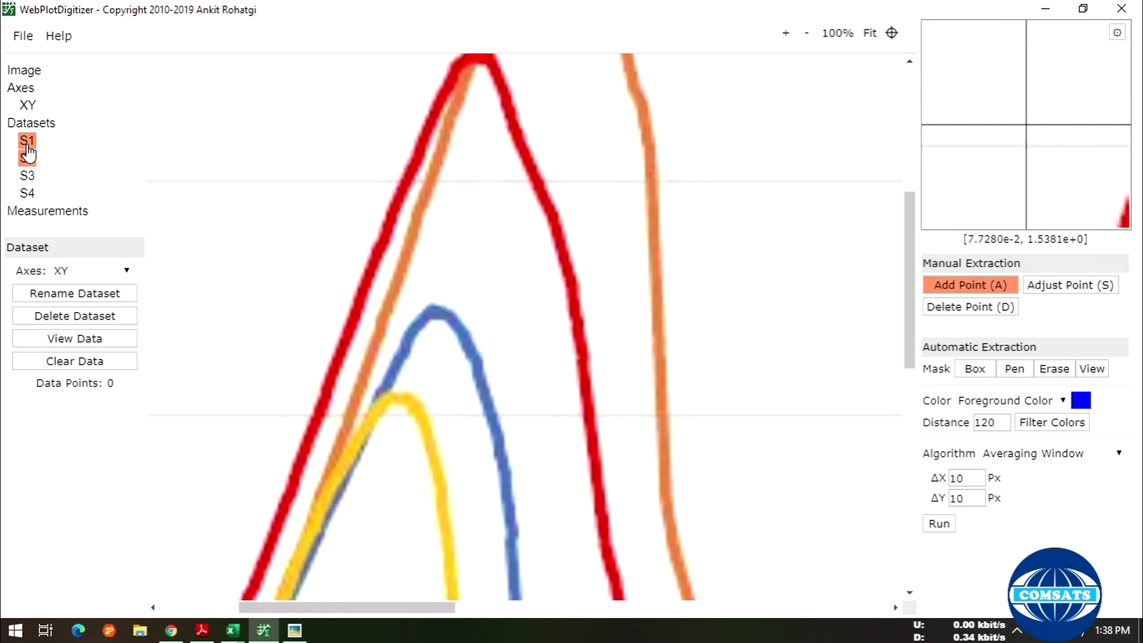
{"action": "left_click", "coordinate": [27, 145]}
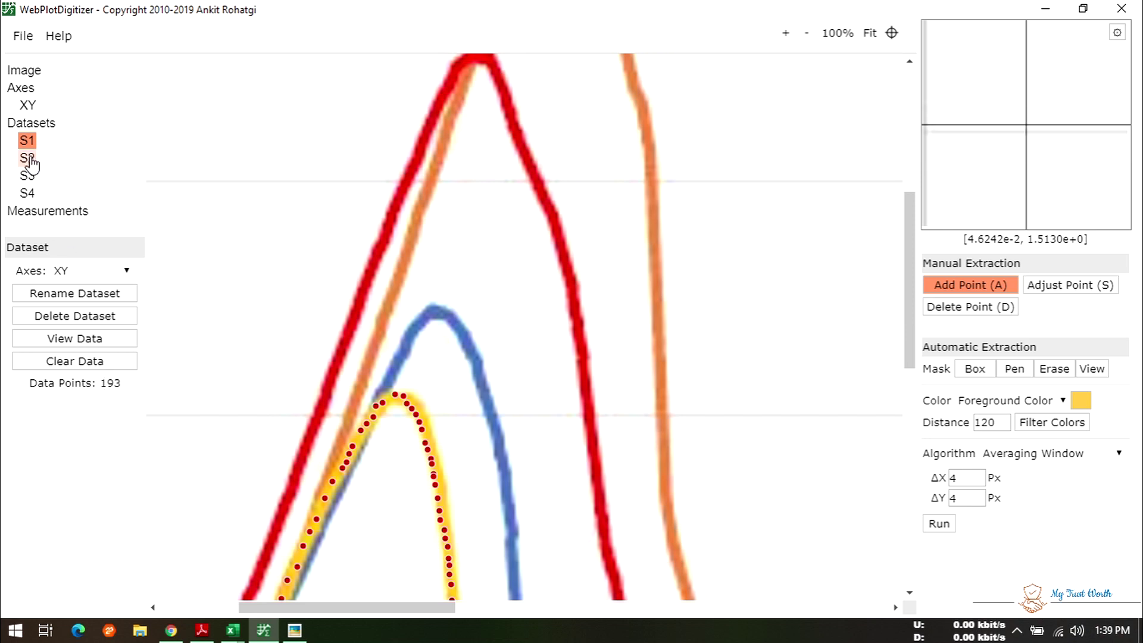
{"action": "left_click", "coordinate": [36, 160]}
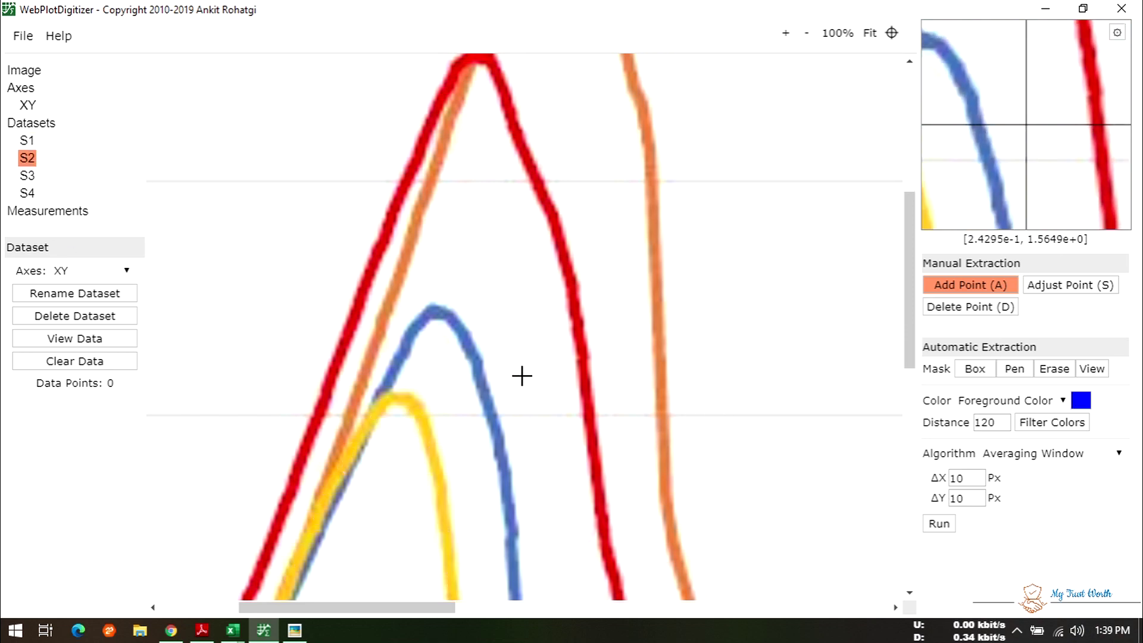
{"action": "left_click", "coordinate": [1081, 401]}
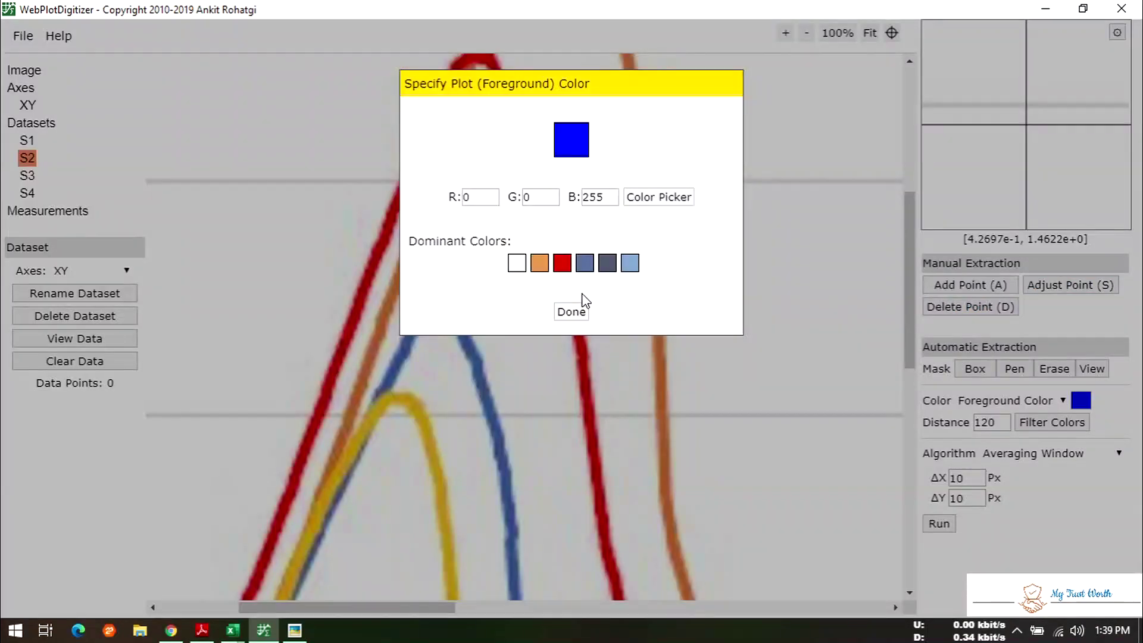
{"action": "left_click", "coordinate": [676, 201]}
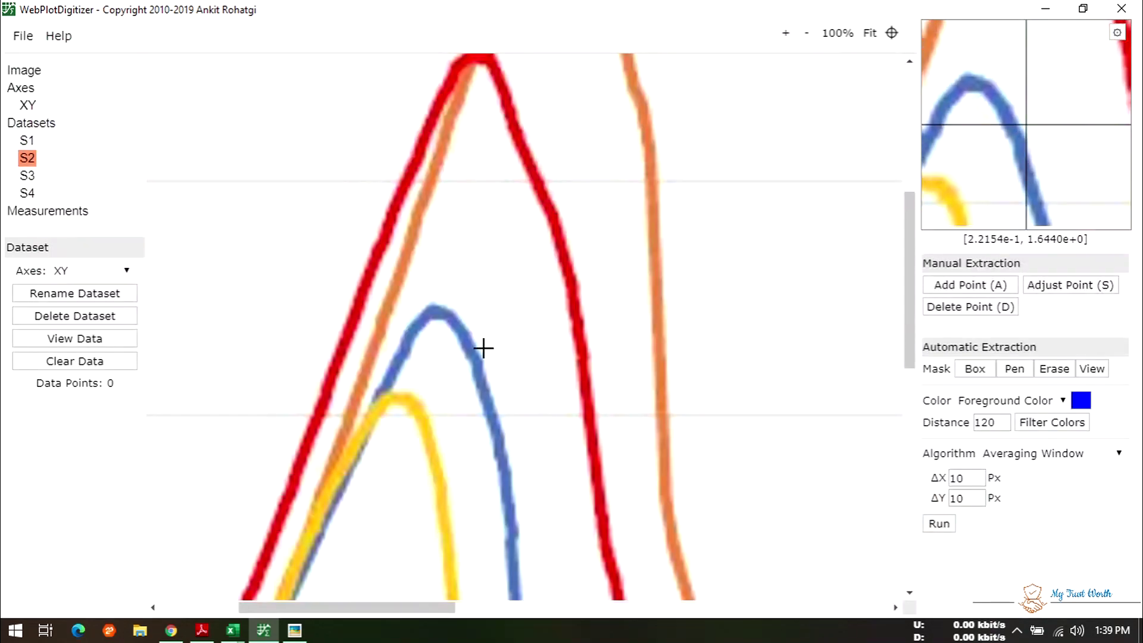
{"action": "left_click", "coordinate": [470, 348]}
{"action": "left_click", "coordinate": [571, 312]}
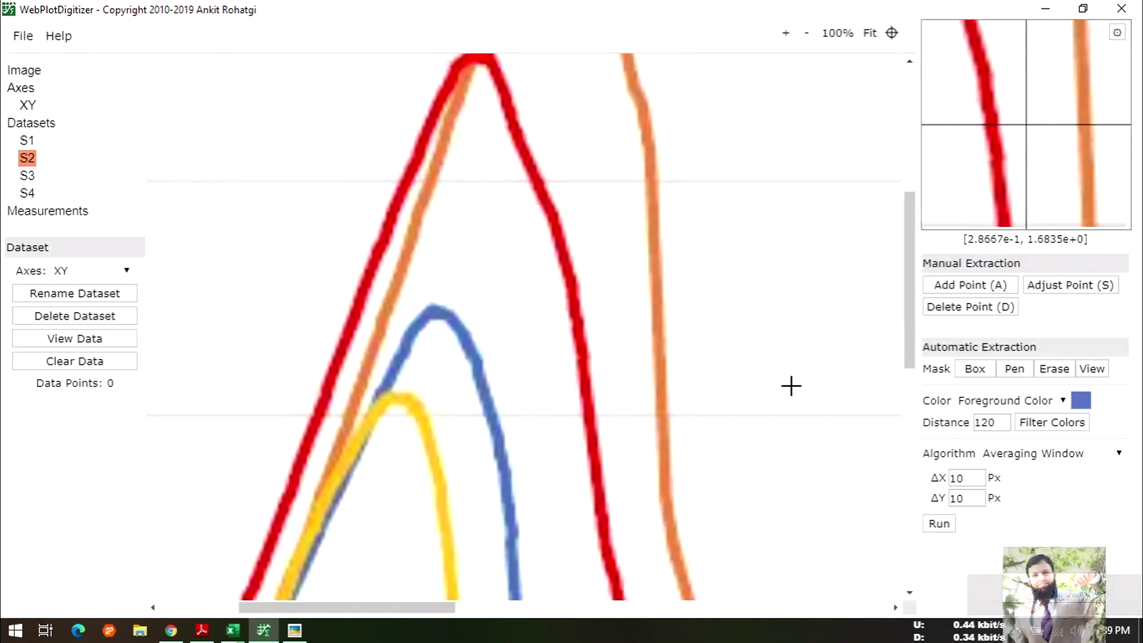
{"action": "left_click", "coordinate": [939, 524]}
- Set ΔX and ΔY point spacing to 3 px and rerun extraction, giving 303 points
{"action": "scroll", "coordinate": [707, 439], "scroll_direction": "down", "scroll_amount": 5}
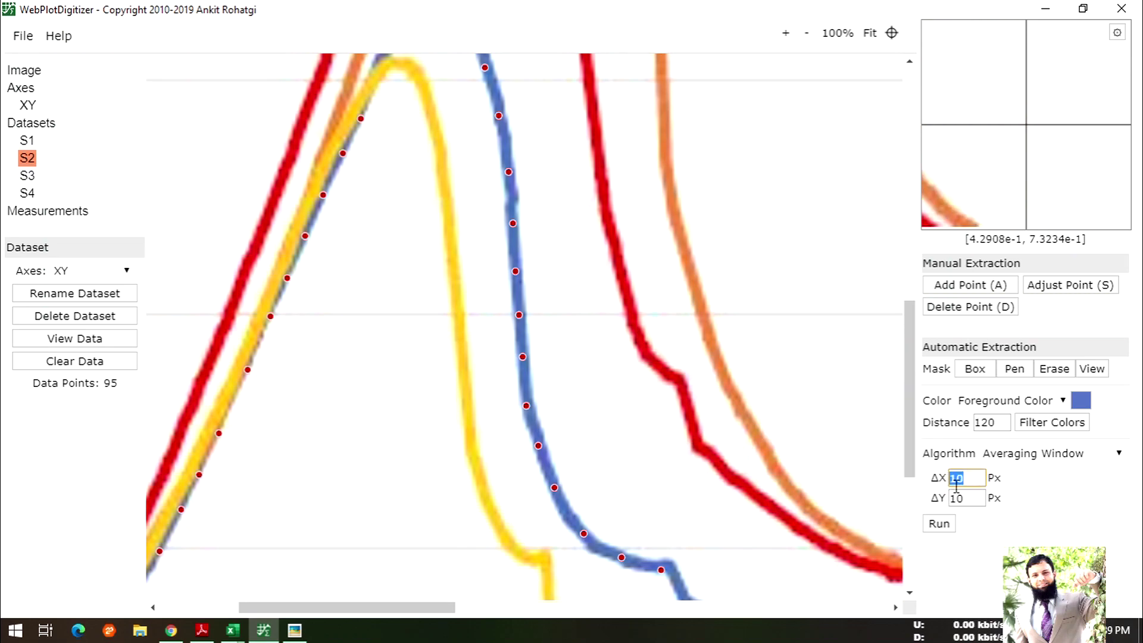
{"action": "type", "text": "2"}
{"action": "left_click", "coordinate": [939, 524]}
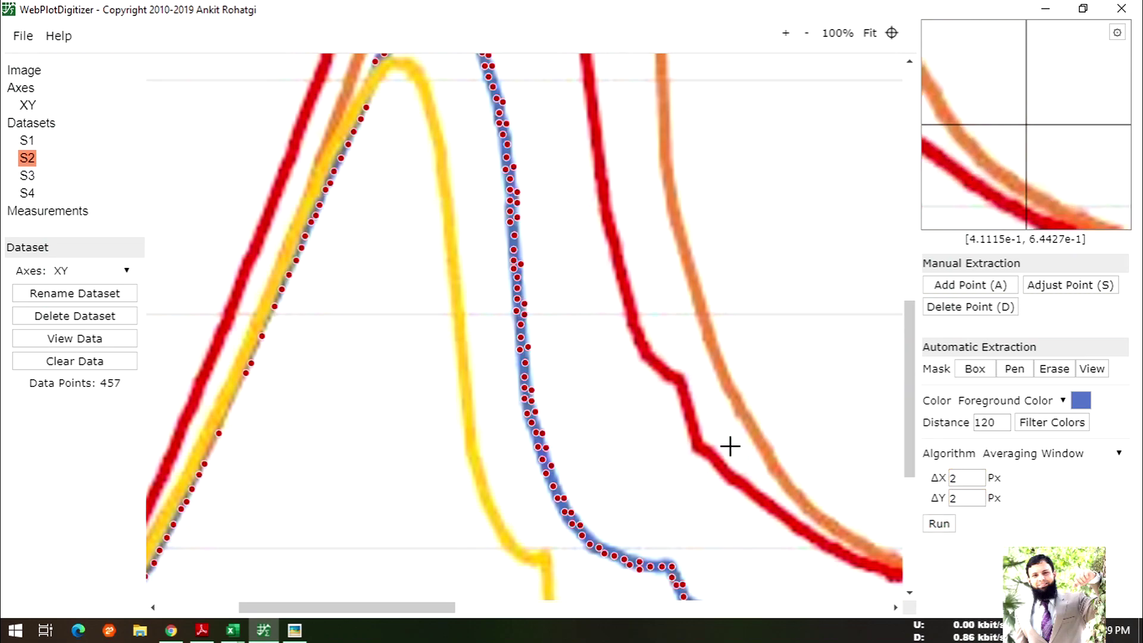
{"action": "scroll", "coordinate": [542, 243], "scroll_direction": "up", "scroll_amount": 3}
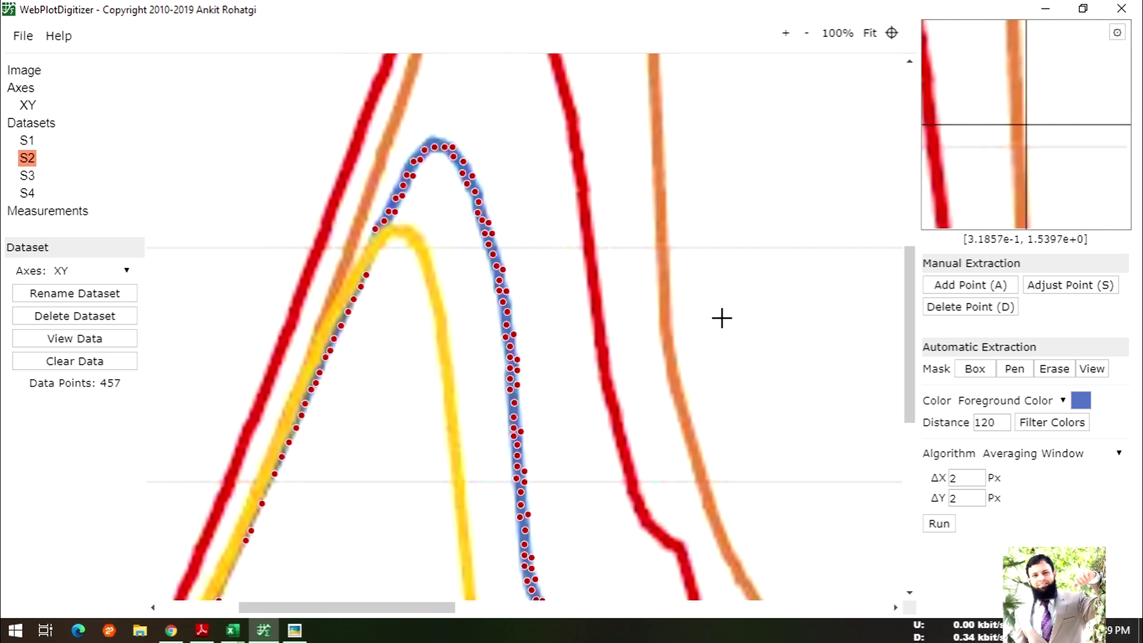
{"action": "left_click", "coordinate": [961, 481]}
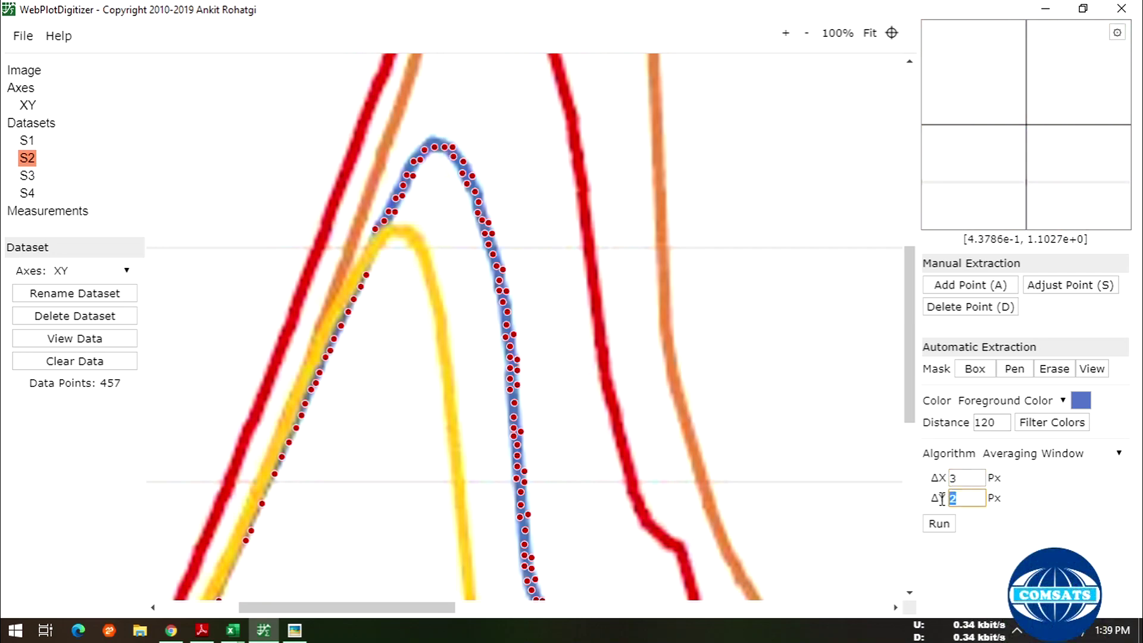
{"action": "left_click", "coordinate": [947, 524]}
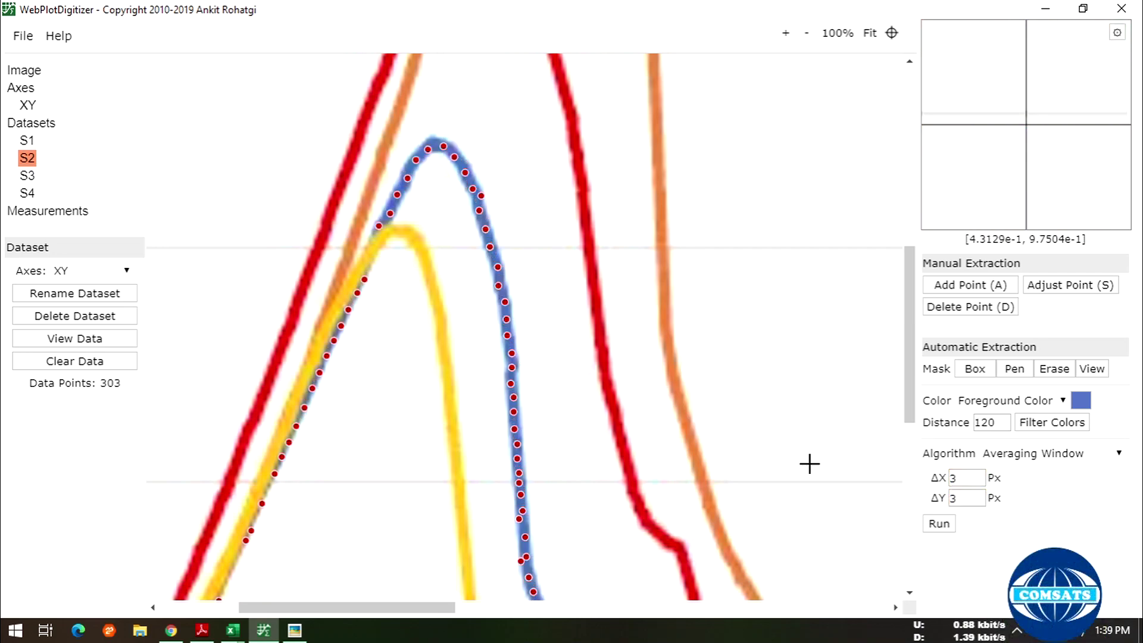
{"action": "scroll", "coordinate": [636, 398], "scroll_direction": "down", "scroll_amount": 5}
- Scroll the canvas to the y-axis labels and activate Box masking with View enabled
{"action": "left_click_drag", "start_coordinate": [421, 608], "coordinate": [288, 578]}
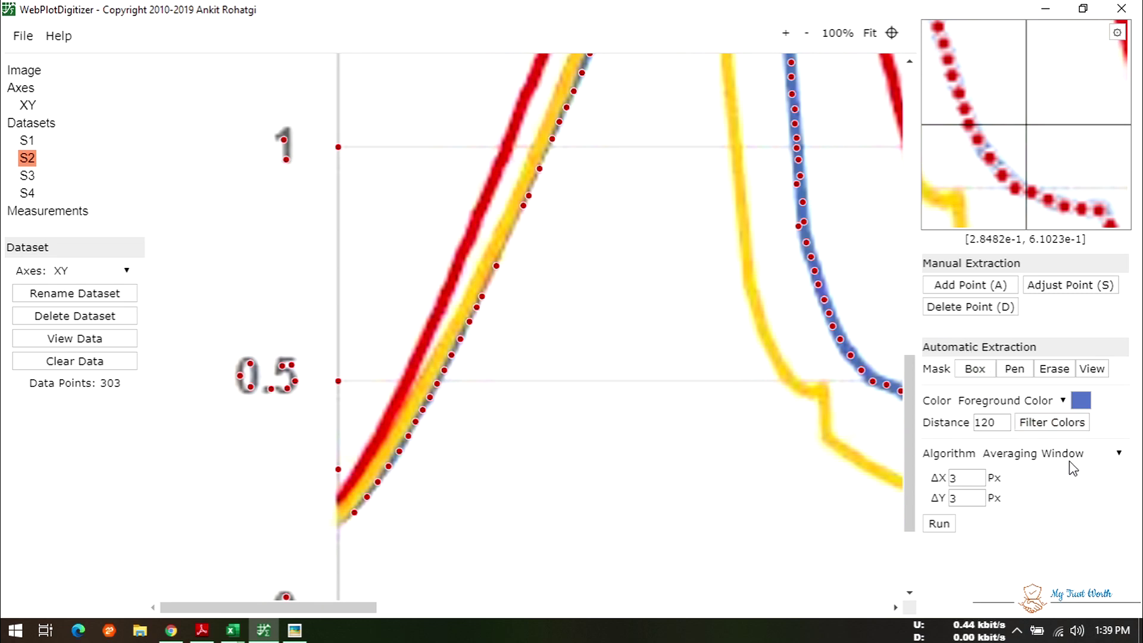
{"action": "left_click", "coordinate": [990, 372]}
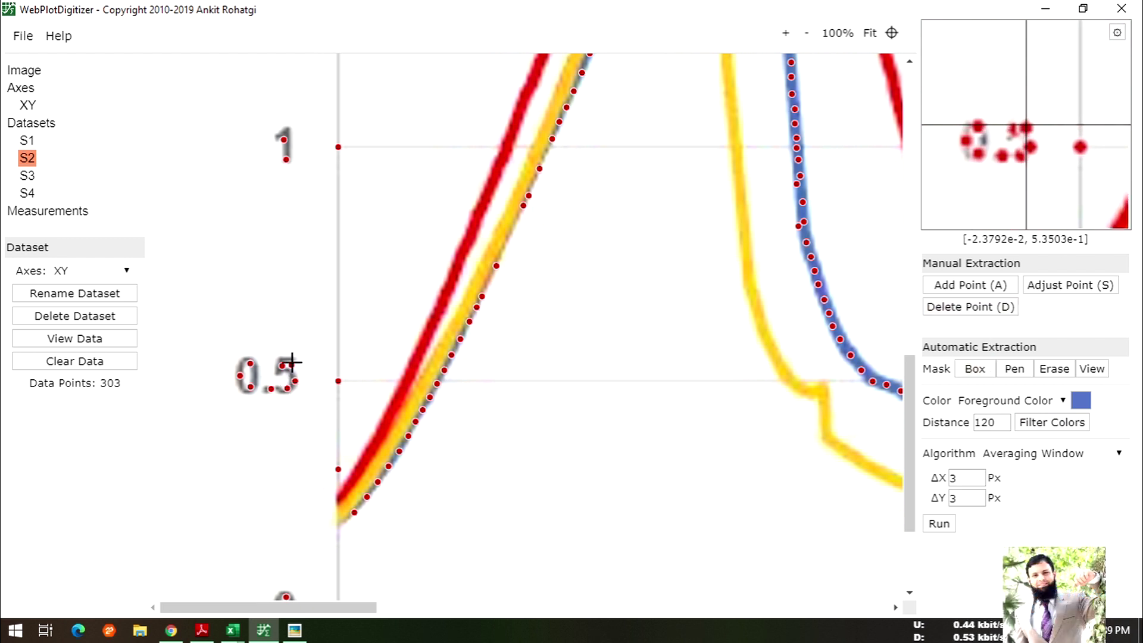
{"action": "left_click", "coordinate": [965, 292]}
{"action": "left_click", "coordinate": [1053, 368]}
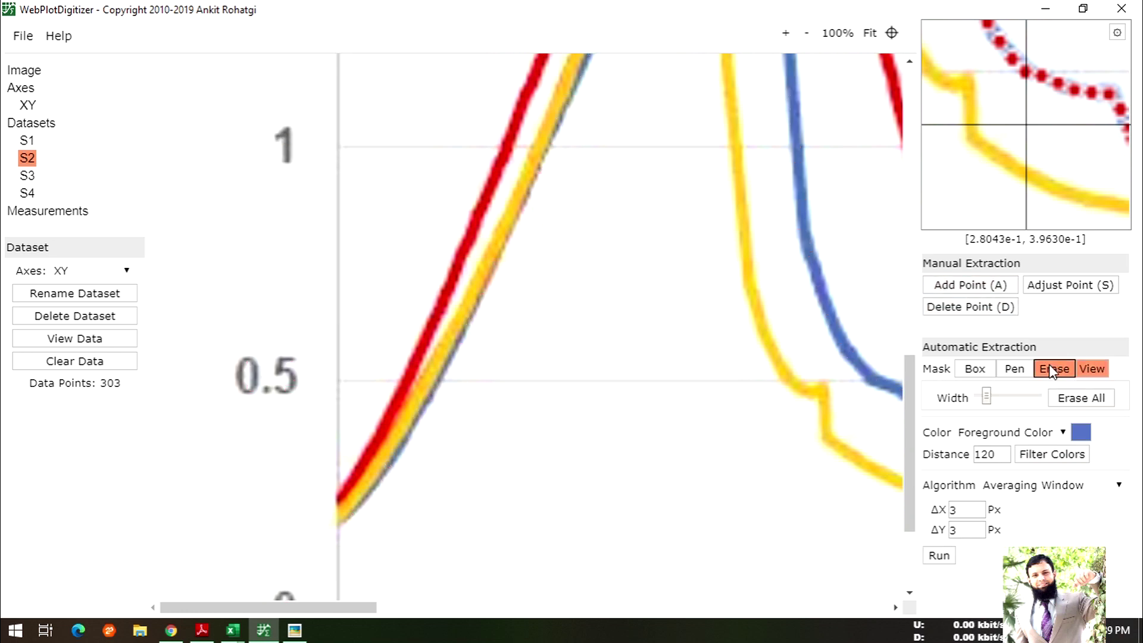
{"action": "left_click", "coordinate": [939, 555]}
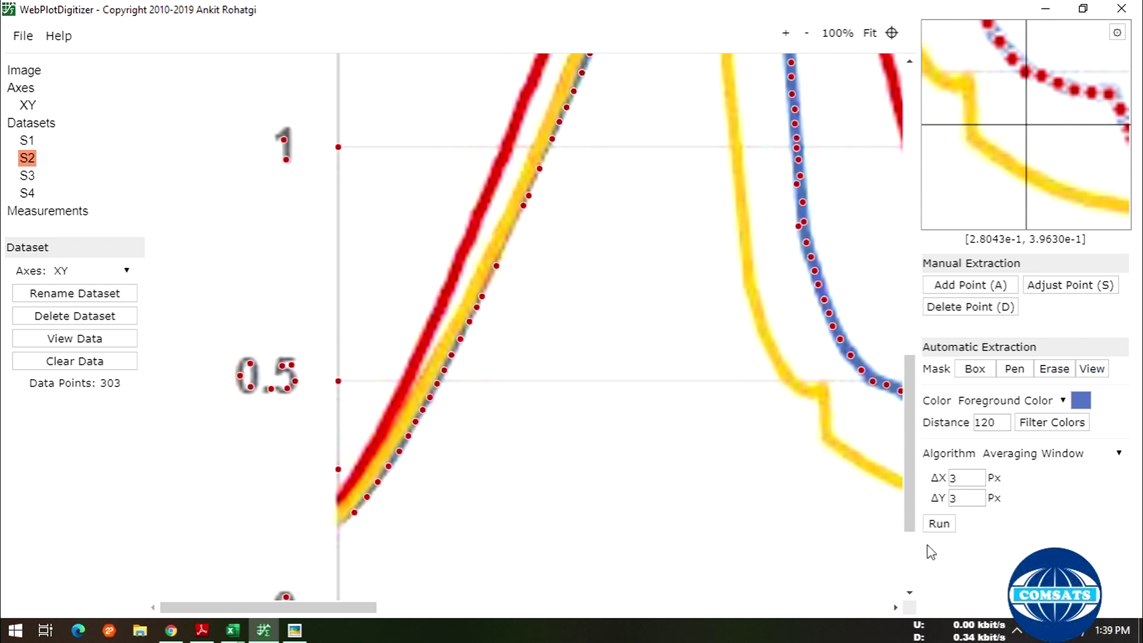
{"action": "left_click", "coordinate": [962, 372]}
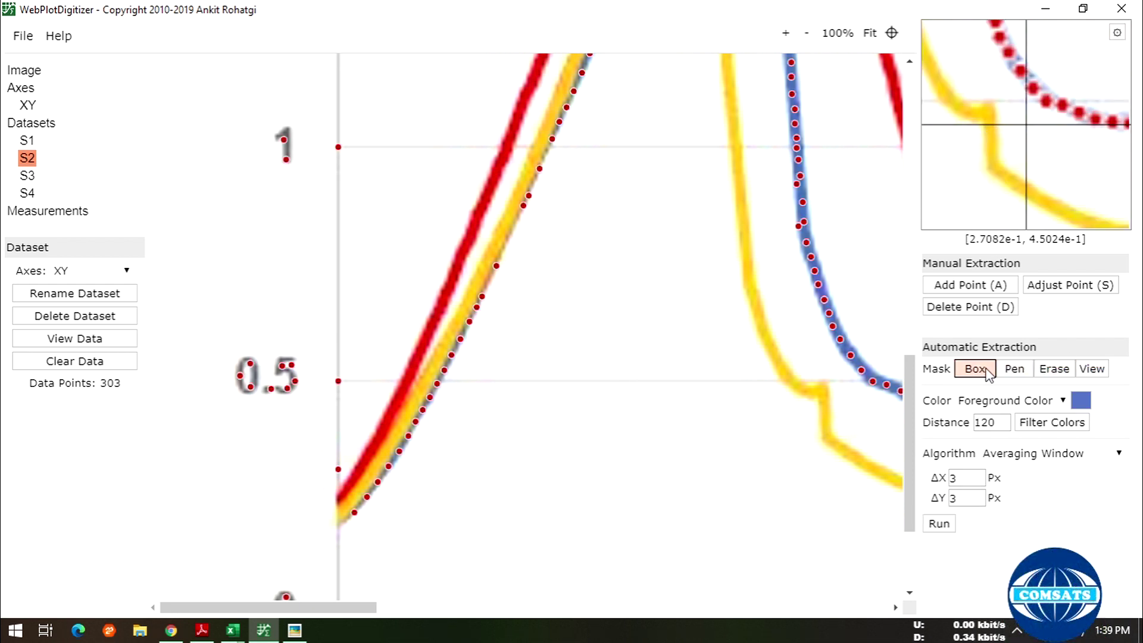
{"action": "left_click", "coordinate": [987, 373]}
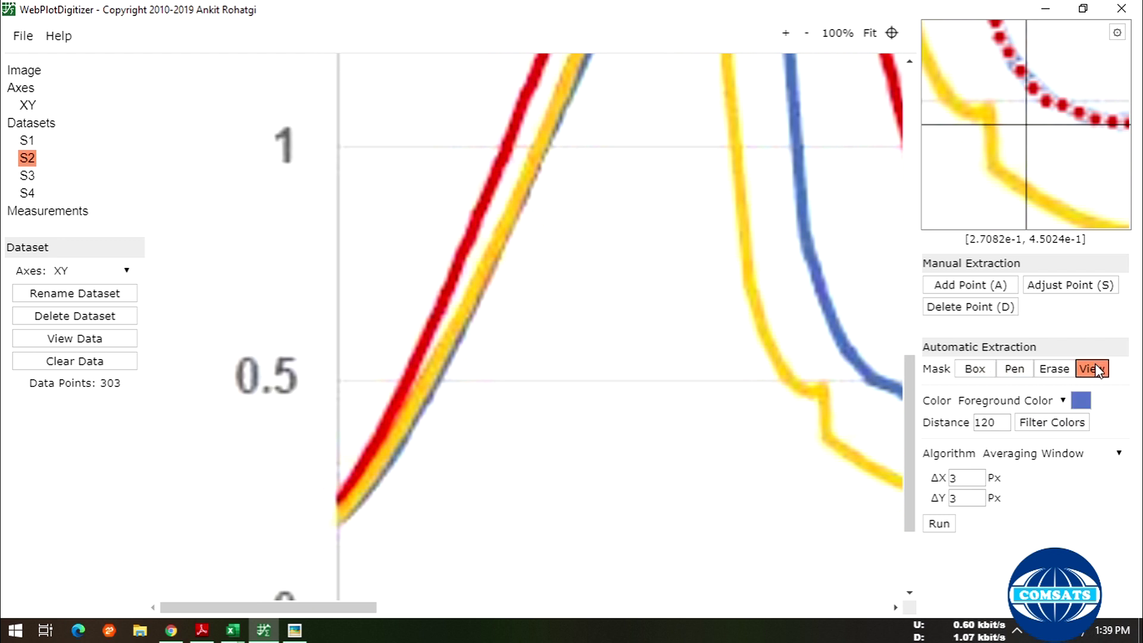
{"action": "left_click", "coordinate": [1056, 401]}
{"action": "left_click", "coordinate": [1056, 398]}
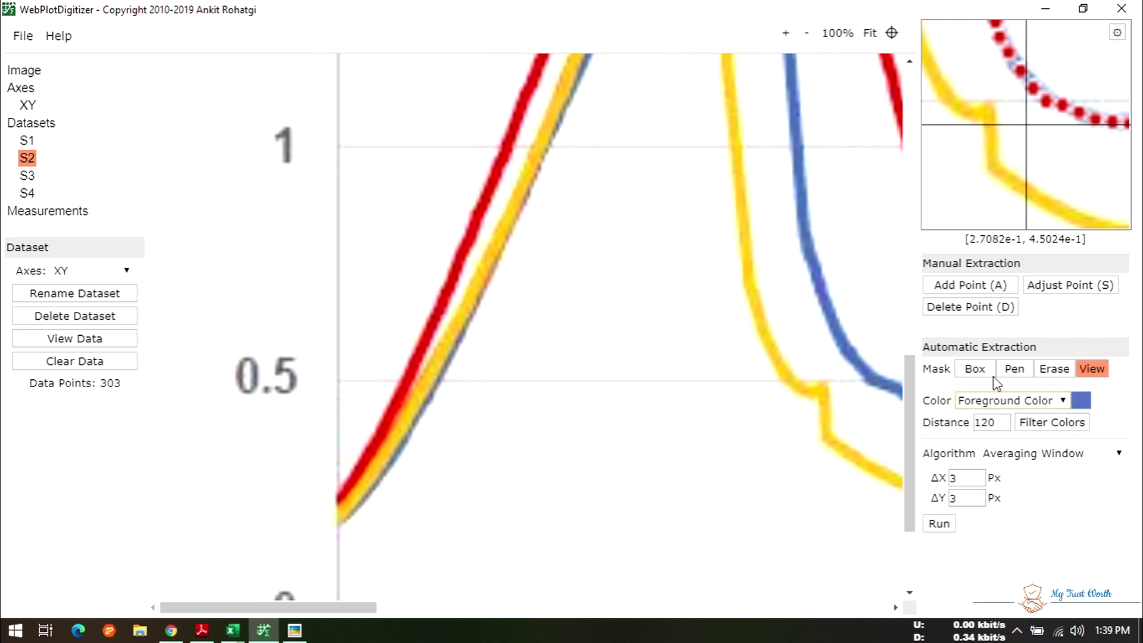
{"action": "left_click", "coordinate": [974, 371]}
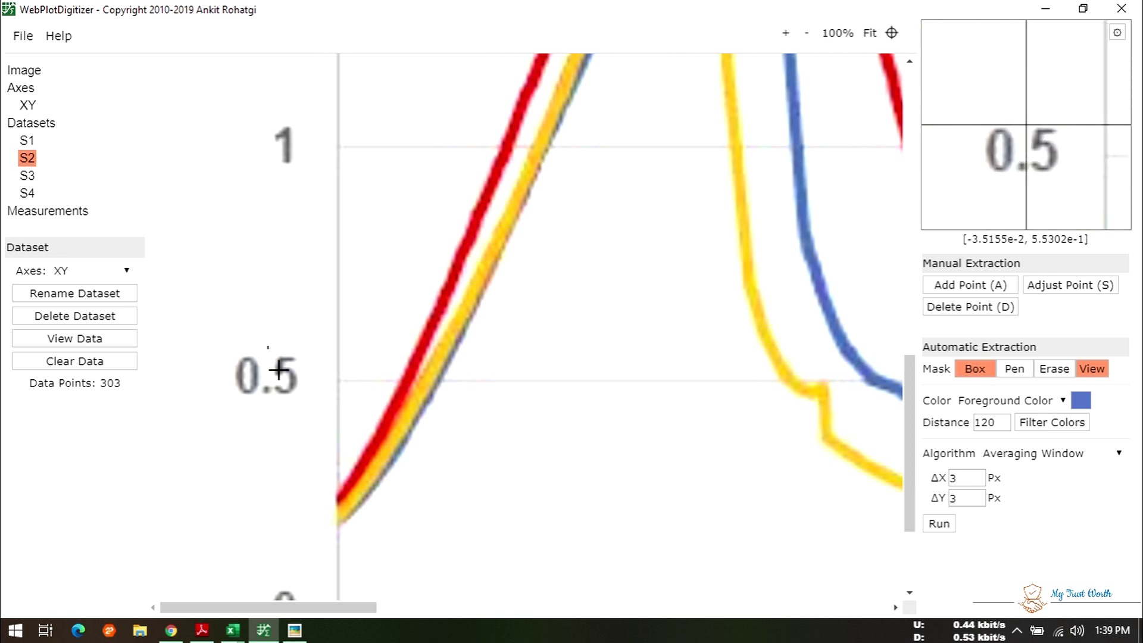
- Box-mask the 0.5 axis label area and run extraction inside it
{"action": "left_click_drag", "start_coordinate": [268, 347], "coordinate": [311, 409]}
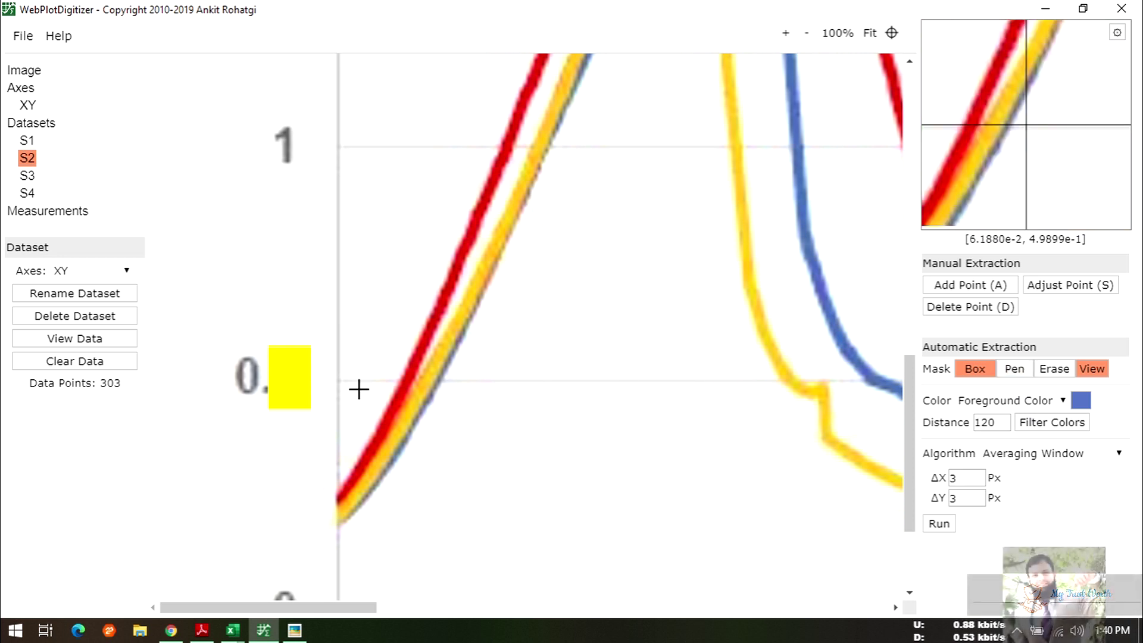
{"action": "left_click_drag", "start_coordinate": [289, 379], "coordinate": [318, 360]}
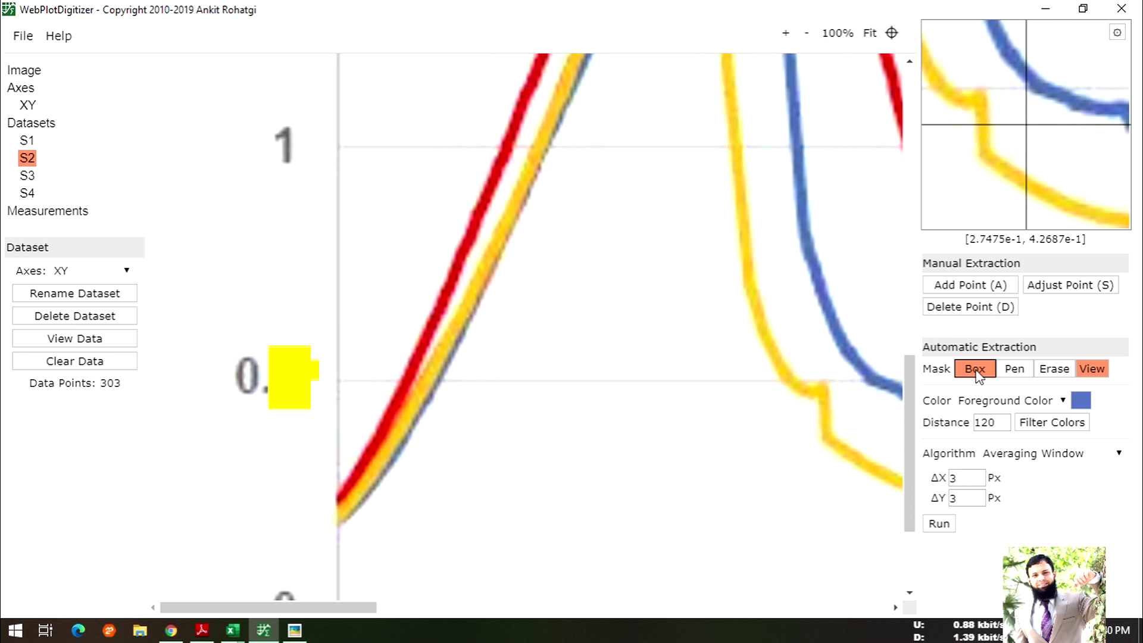
{"action": "left_click", "coordinate": [944, 524]}
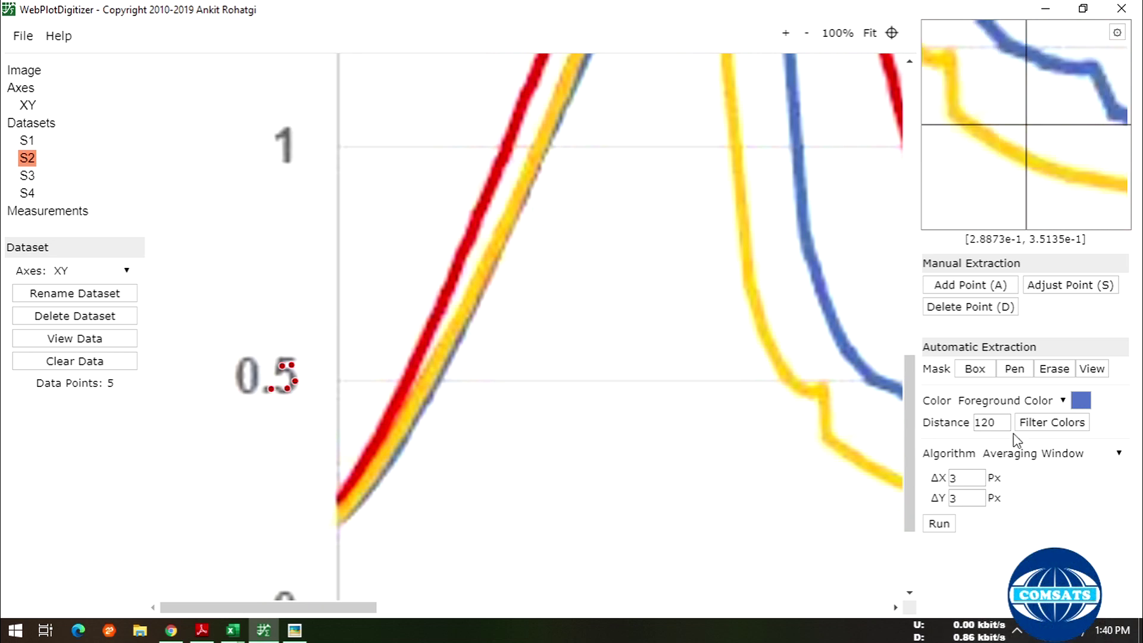
- Erase the yellow mask covering the 0.5 axis label with the Erase brush
{"action": "left_click", "coordinate": [1016, 370]}
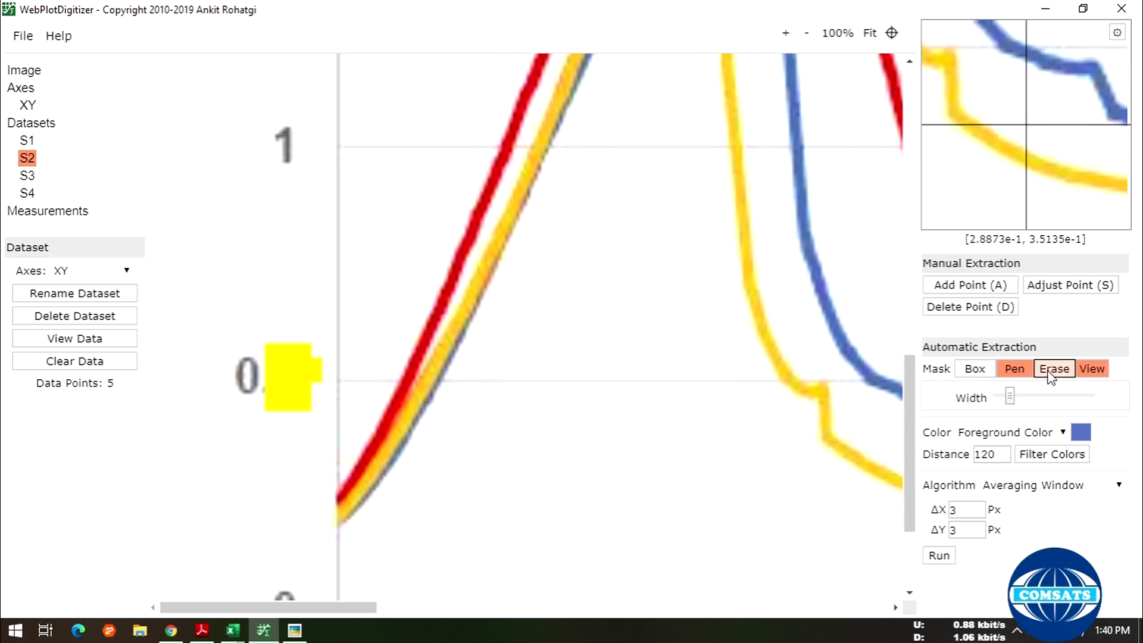
{"action": "left_click", "coordinate": [1049, 370]}
{"action": "left_click", "coordinate": [939, 555]}
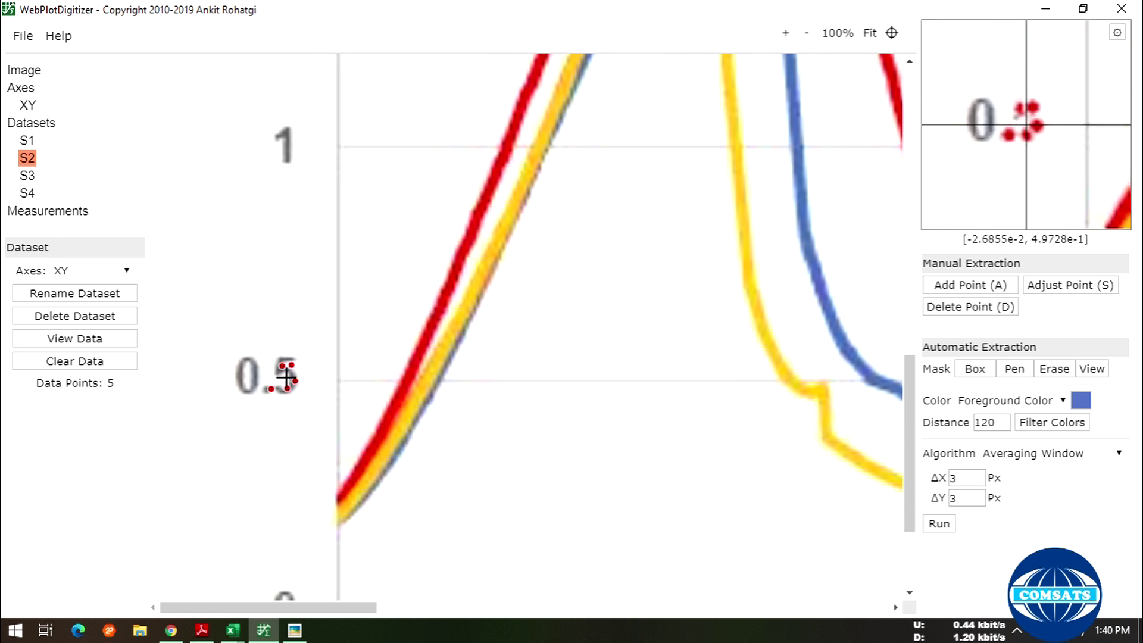
{"action": "left_click", "coordinate": [1045, 367]}
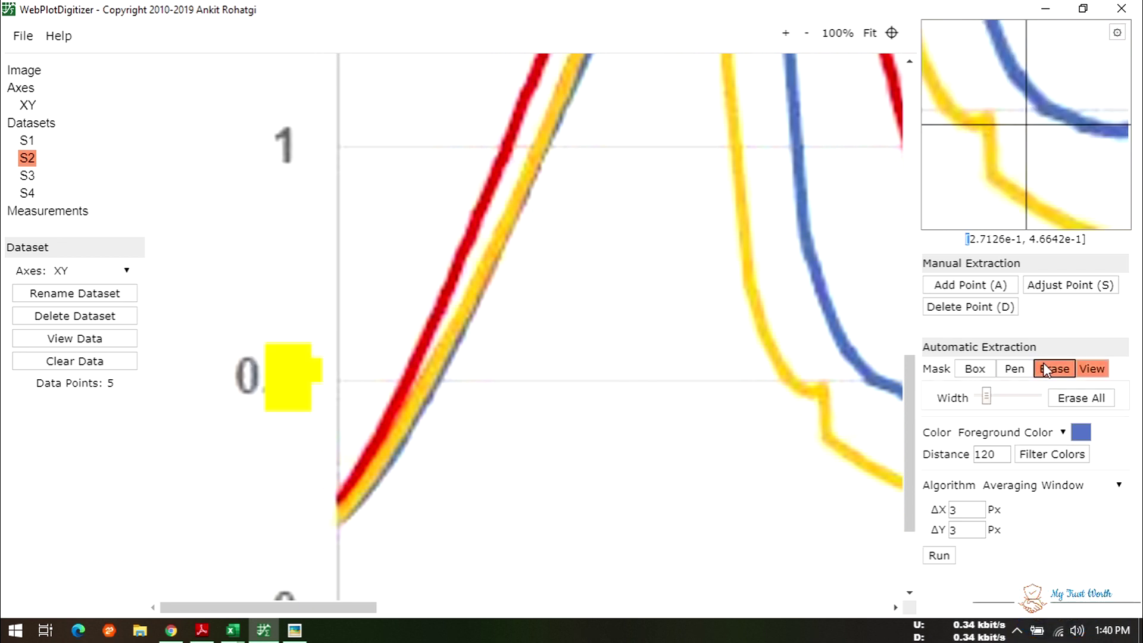
{"action": "mouse_move", "coordinate": [269, 352]}
{"action": "left_mouse_down"}
{"action": "mouse_move", "coordinate": [301, 372]}
{"action": "mouse_move", "coordinate": [281, 403]}
{"action": "mouse_move", "coordinate": [296, 383]}
{"action": "left_mouse_up"}
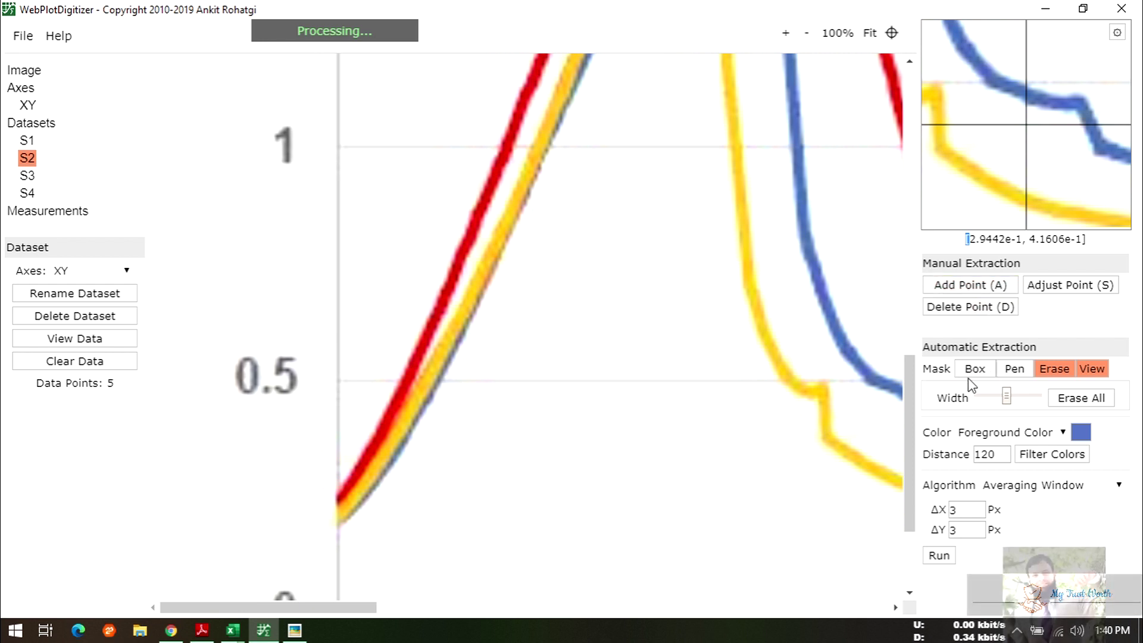
{"action": "scroll", "coordinate": [683, 382], "scroll_direction": "down", "scroll_amount": 3}
{"action": "scroll", "coordinate": [684, 383], "scroll_direction": "up", "scroll_amount": 4}
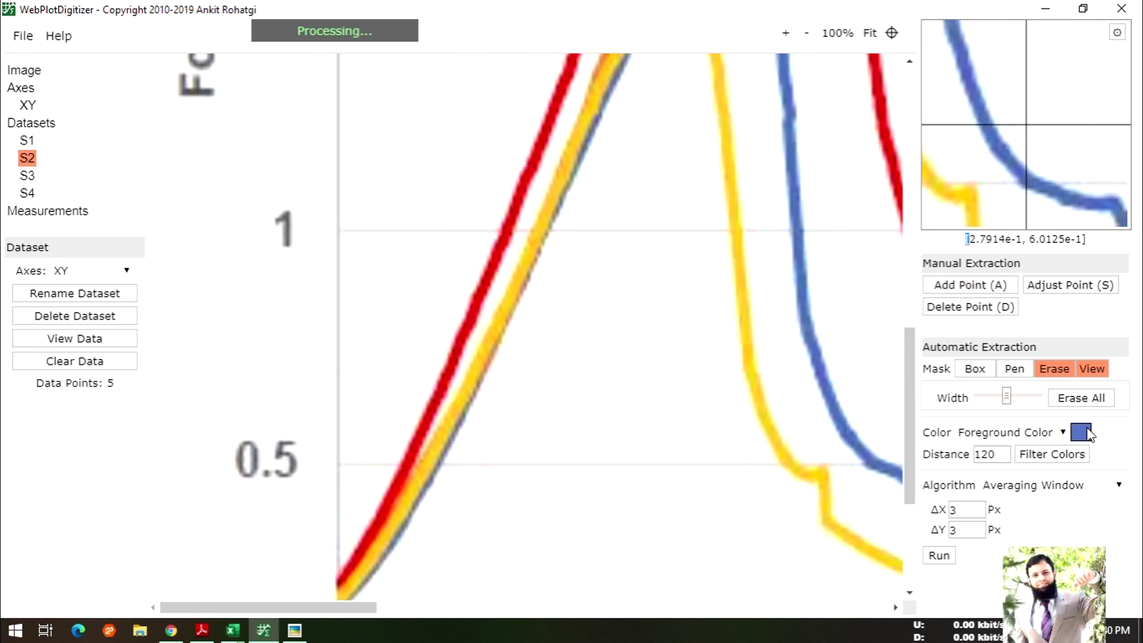
- Rerun automatic extraction on the blue curve, restoring 303 points in S2
{"action": "left_click", "coordinate": [939, 555]}
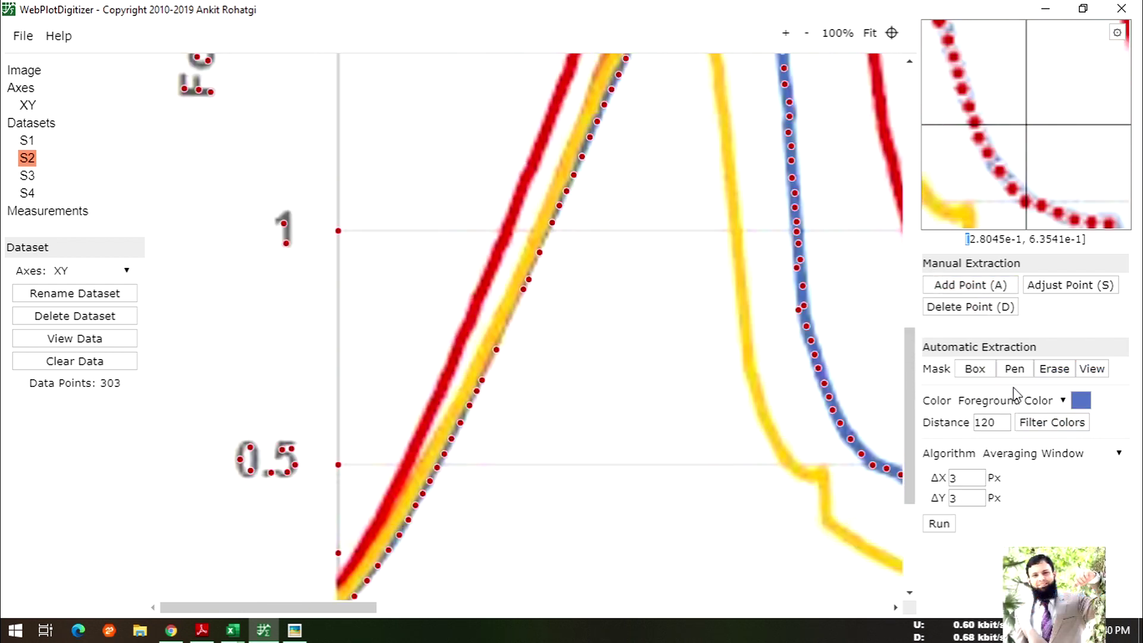
{"action": "left_click", "coordinate": [1053, 369]}
{"action": "left_click", "coordinate": [971, 286]}
{"action": "left_click", "coordinate": [1037, 375]}
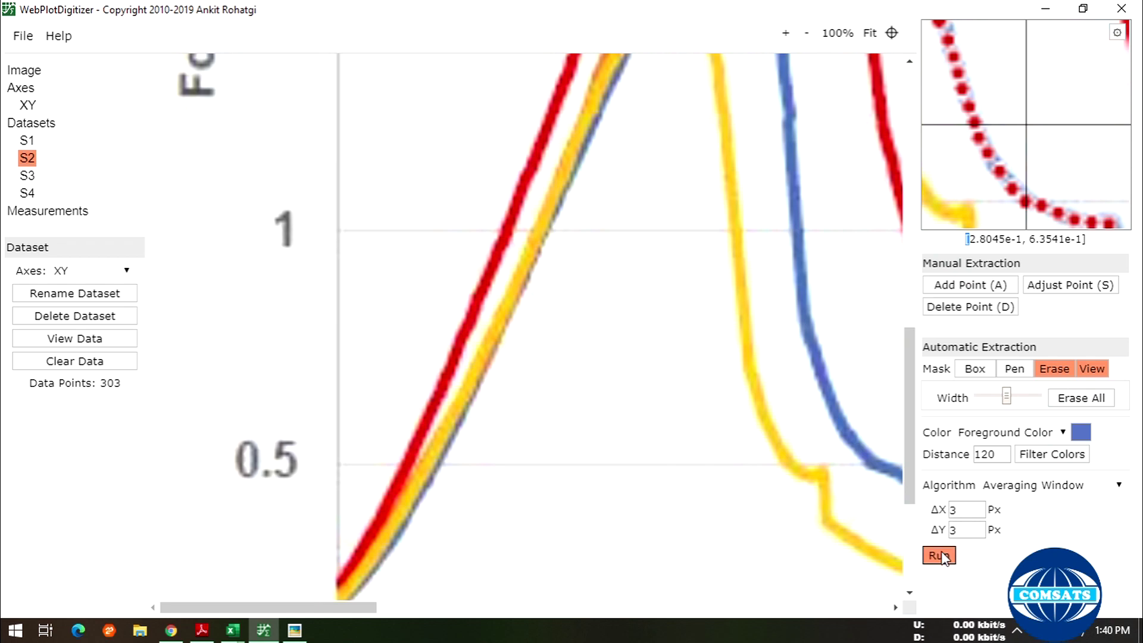
{"action": "left_click", "coordinate": [940, 555]}
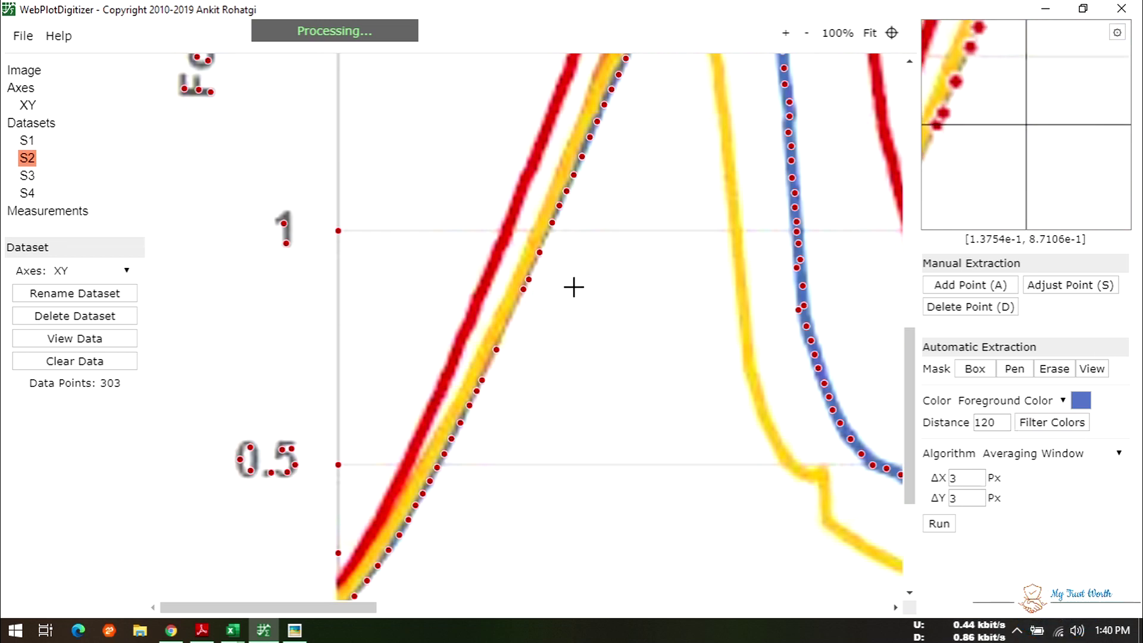
{"action": "scroll", "coordinate": [574, 286], "scroll_direction": "up", "scroll_amount": 10}
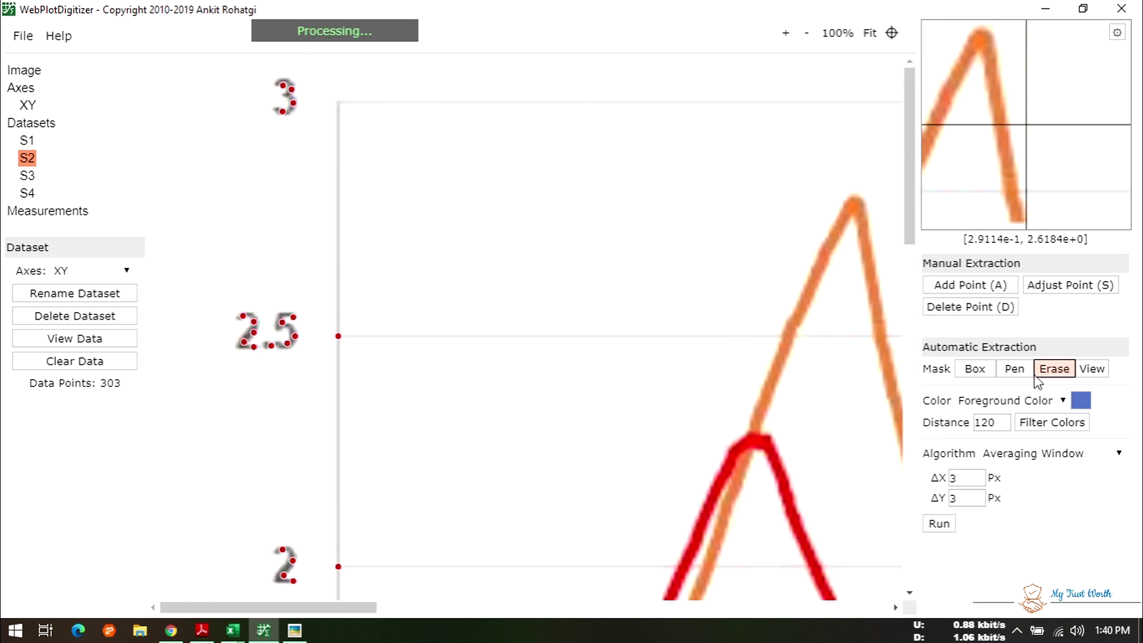
- Fit the whole chart in view and confirm the Foreground Color setting is unchanged
{"action": "left_click", "coordinate": [870, 33]}
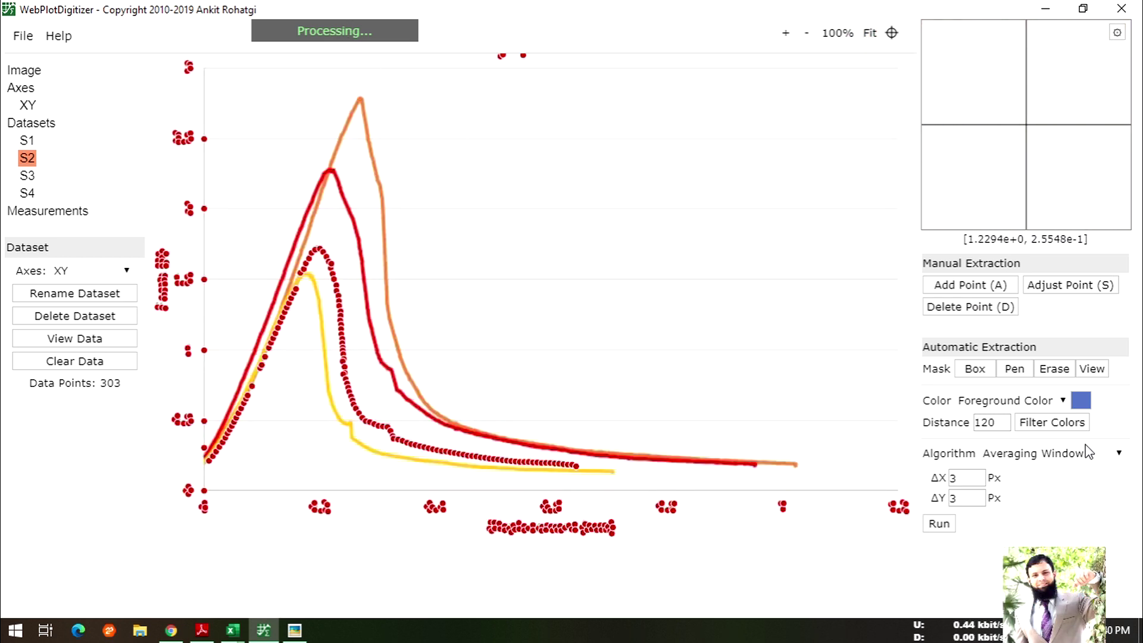
{"action": "left_click", "coordinate": [1084, 404]}
{"action": "left_click", "coordinate": [571, 311]}
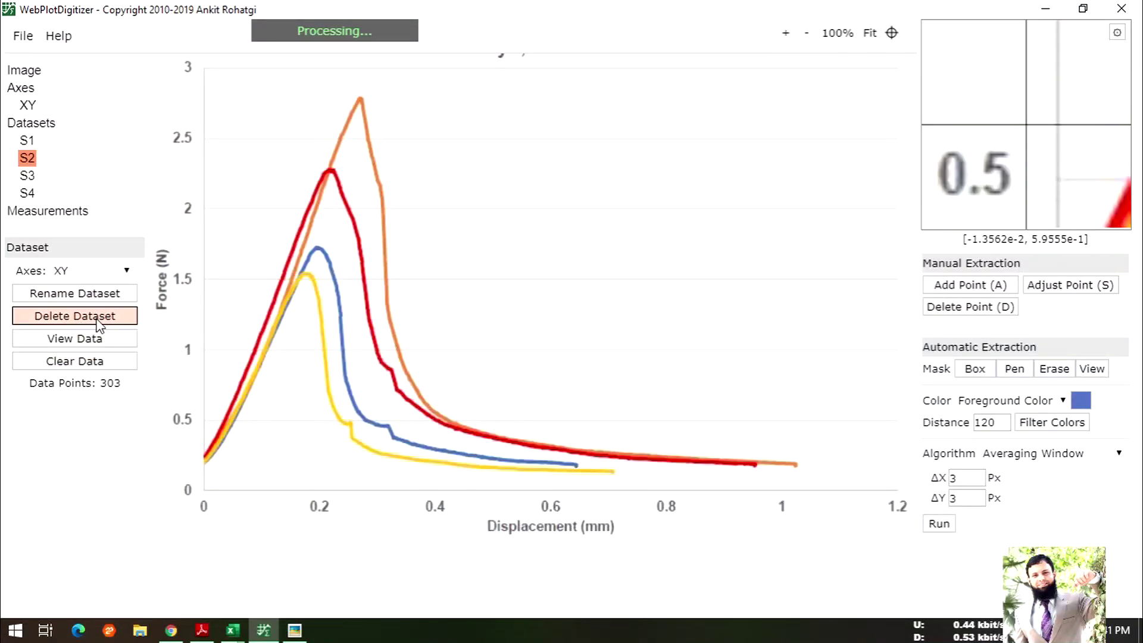
- Clear all 303 points from S2, switch to Add Point, and zoom in on the curve's start
{"action": "left_click", "coordinate": [86, 362]}
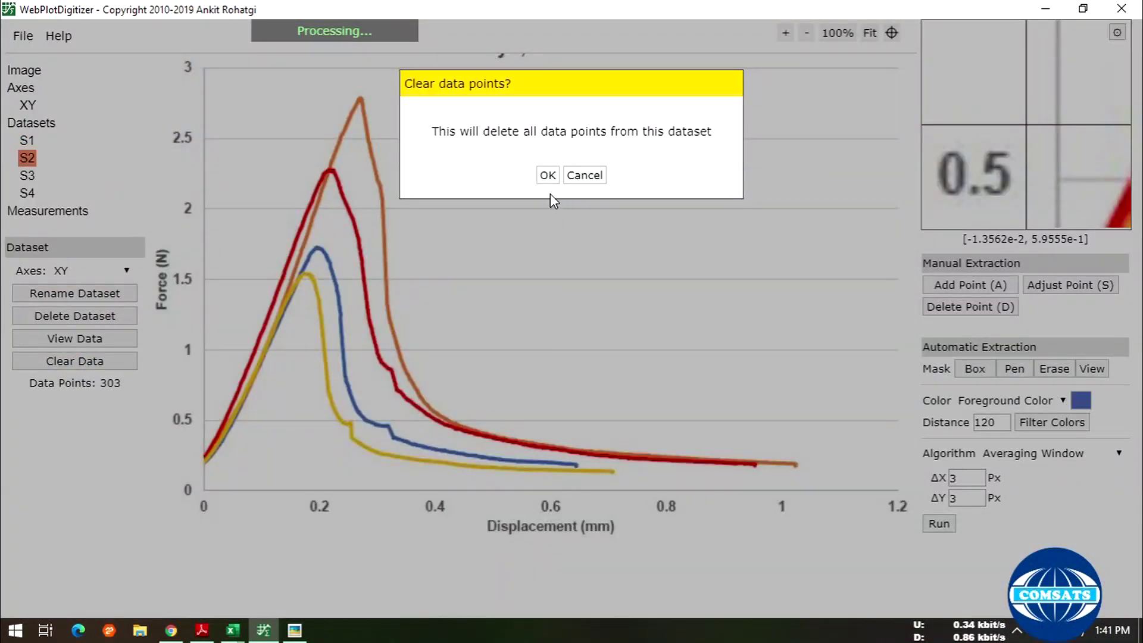
{"action": "left_click", "coordinate": [548, 175]}
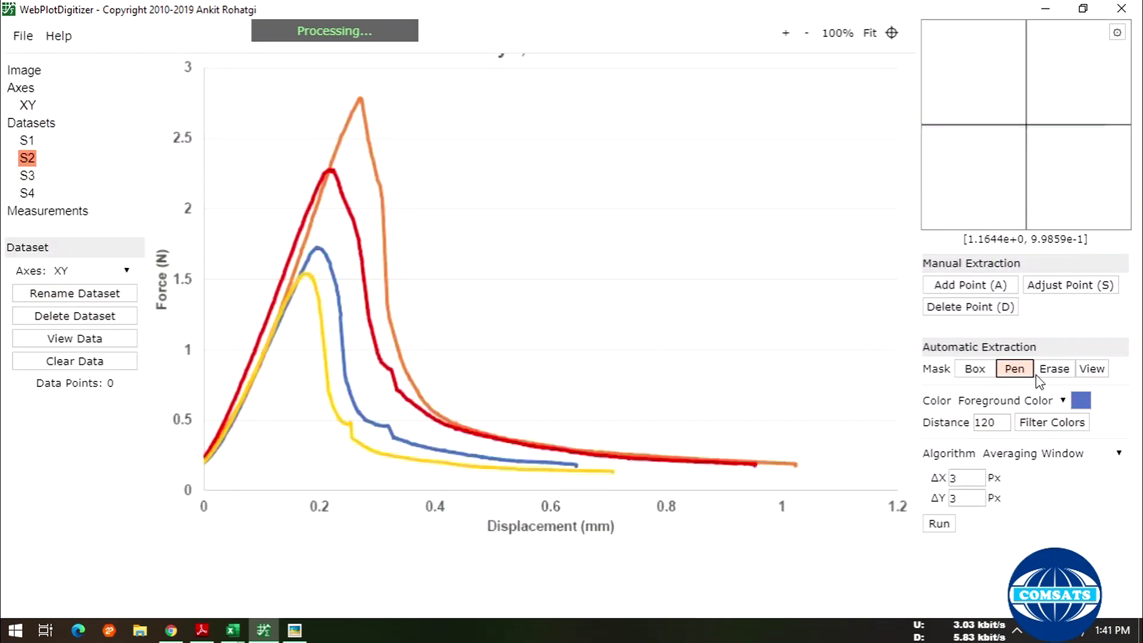
{"action": "left_click", "coordinate": [971, 285]}
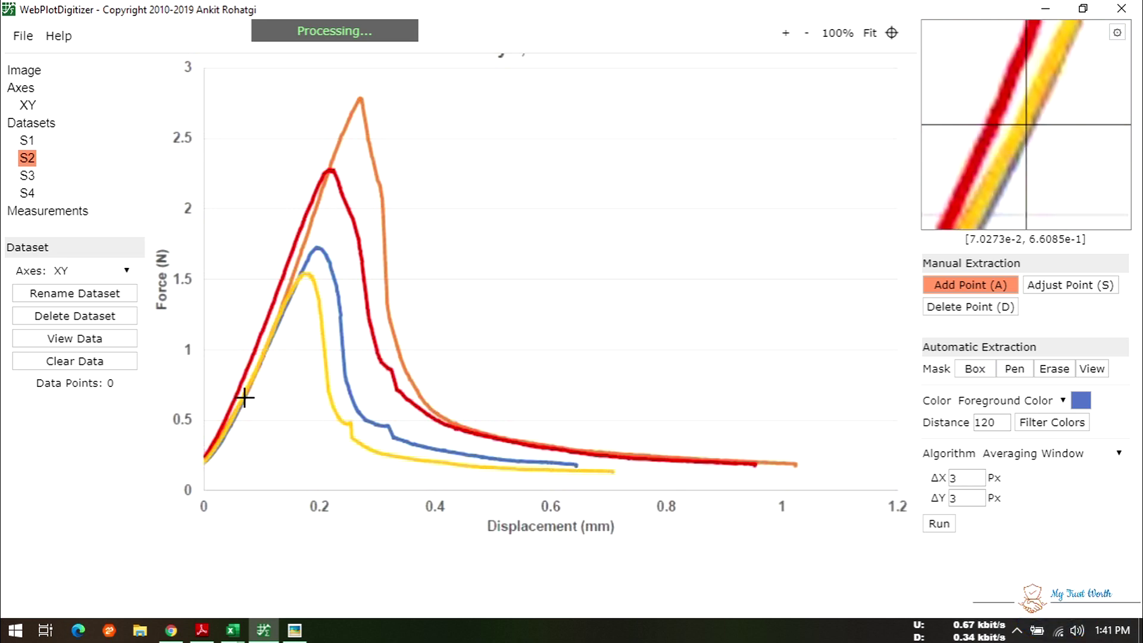
{"action": "left_click", "coordinate": [786, 34]}
{"action": "left_click", "coordinate": [787, 34]}
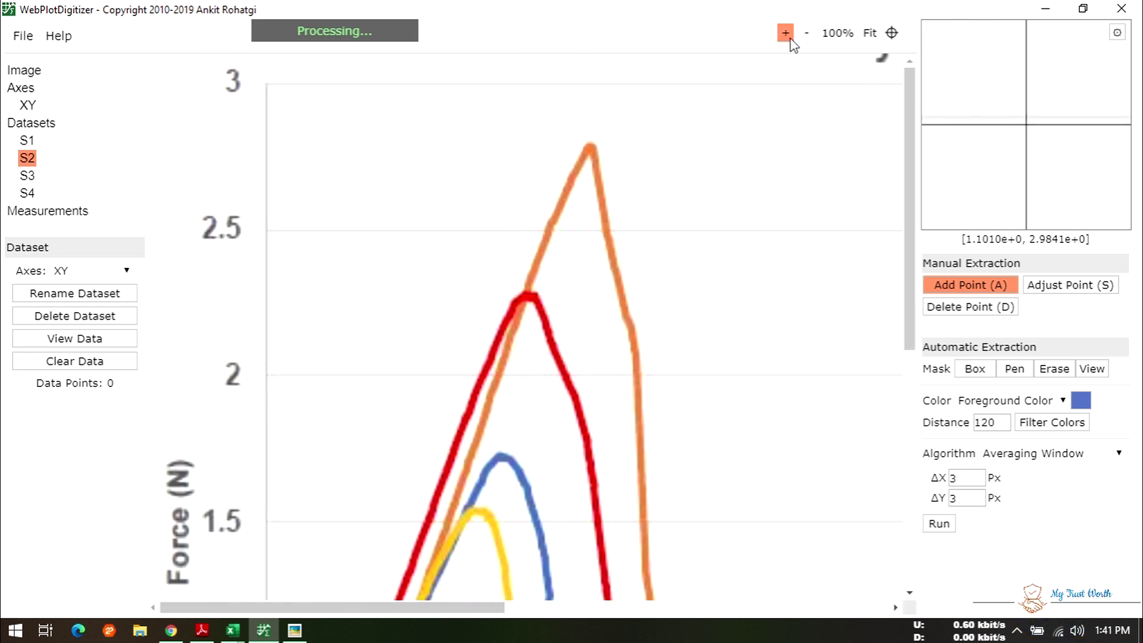
{"action": "left_click", "coordinate": [790, 37]}
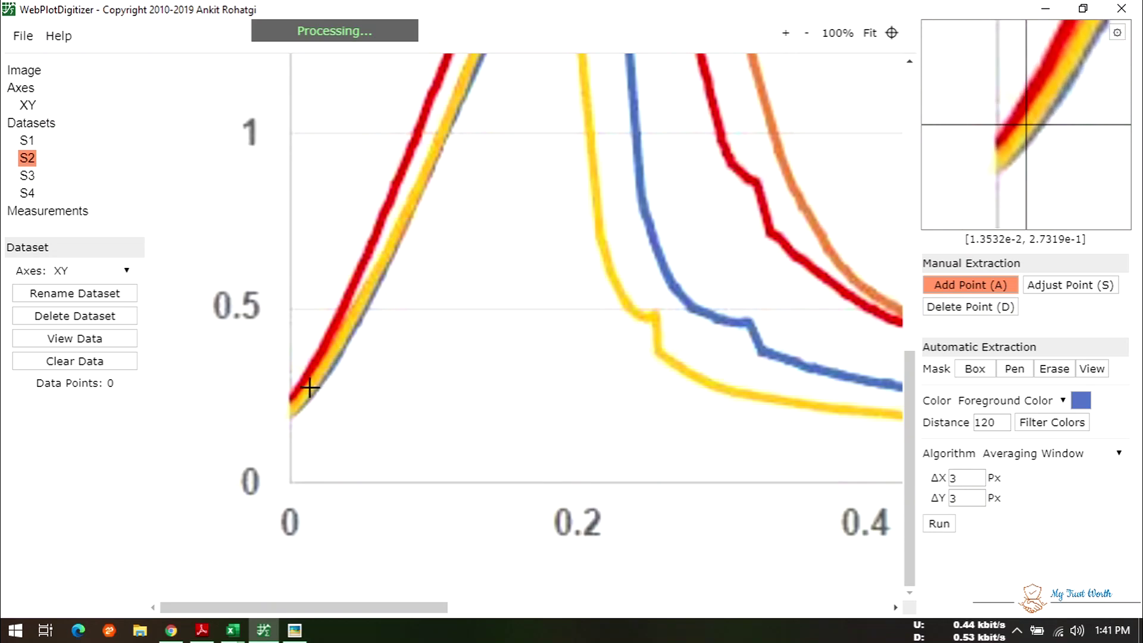
{"action": "left_click", "coordinate": [788, 34]}
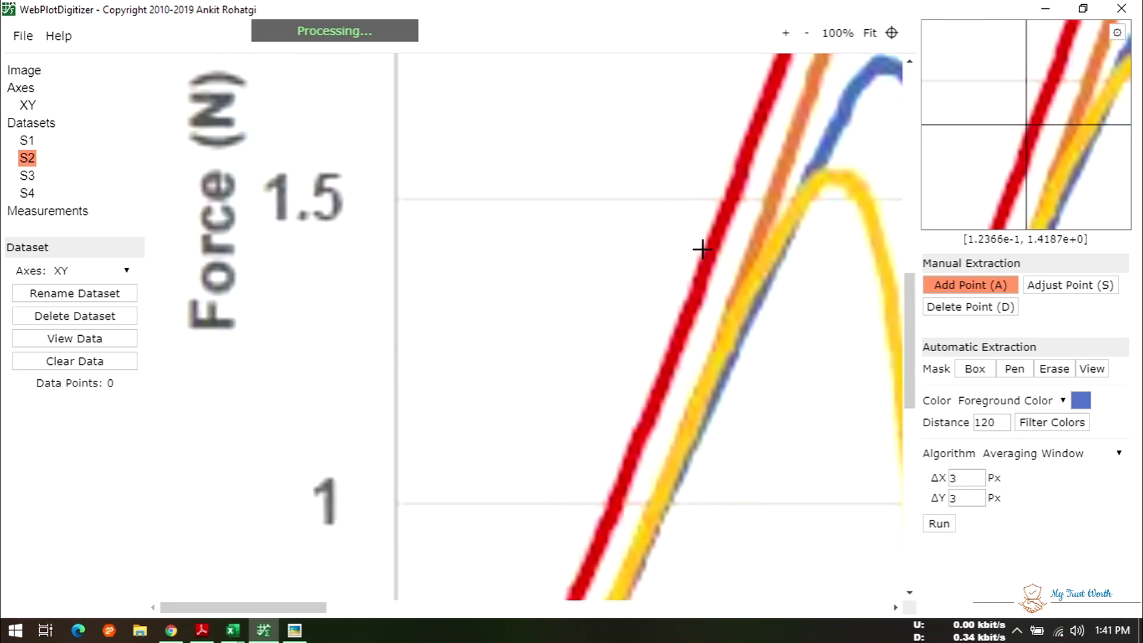
{"action": "scroll", "coordinate": [702, 248], "scroll_direction": "down", "scroll_amount": 3}
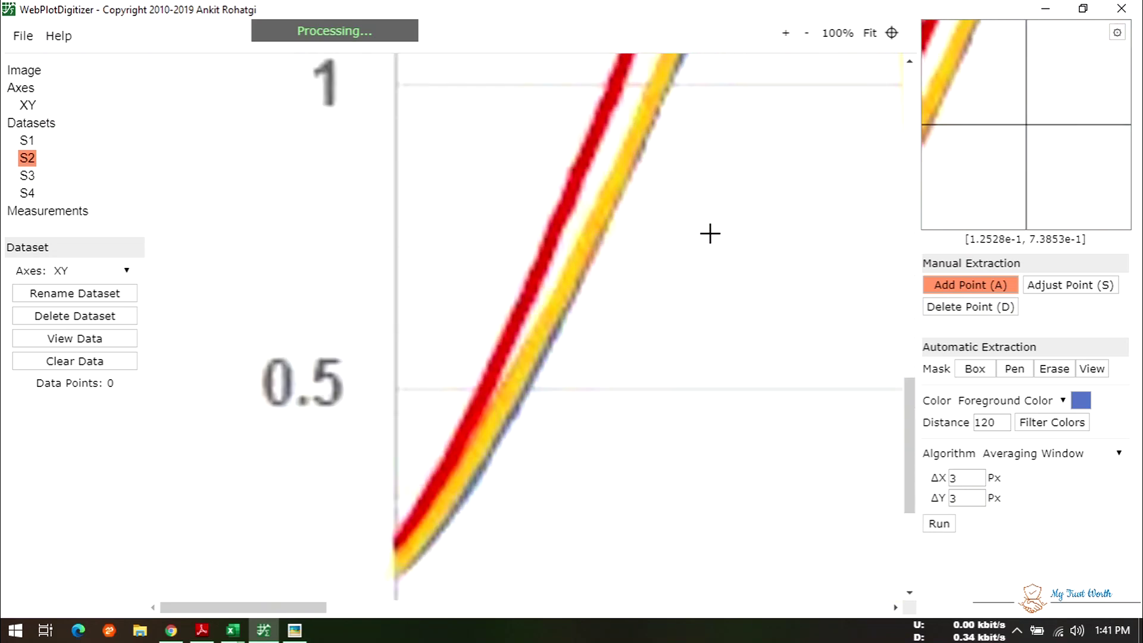
- Place eight points along the blue curve's rising edge up to the 0.5 force level
{"action": "left_click", "coordinate": [397, 573]}
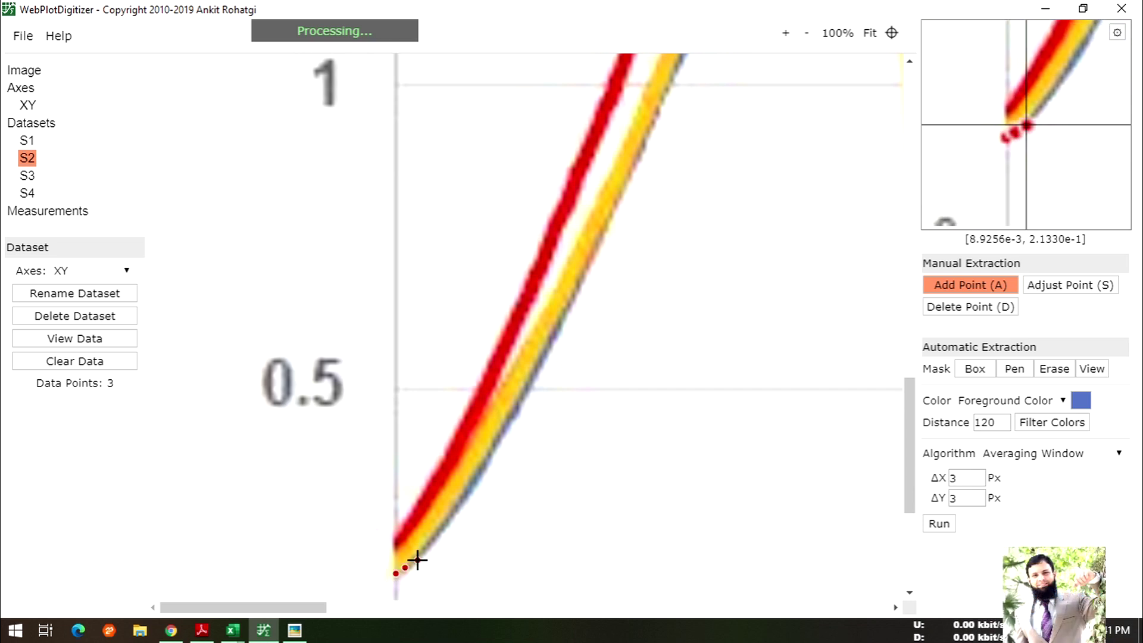
{"action": "left_click", "coordinate": [452, 507]}
{"action": "left_click", "coordinate": [464, 492]}
{"action": "left_click", "coordinate": [471, 484]}
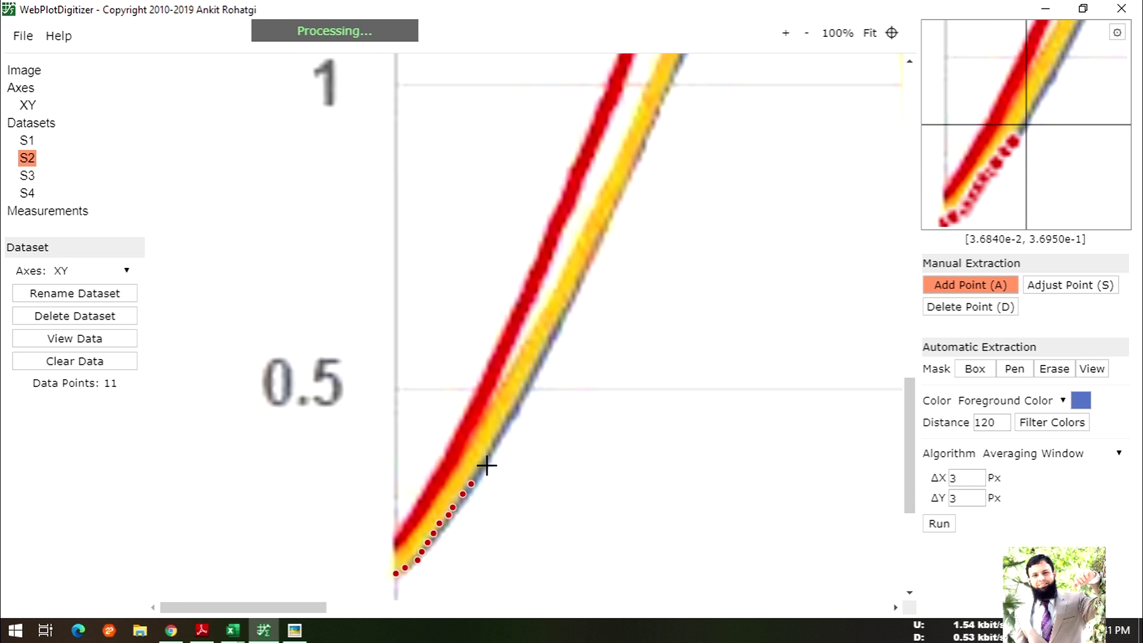
{"action": "left_click", "coordinate": [489, 448]}
{"action": "left_click", "coordinate": [497, 429]}
{"action": "left_click", "coordinate": [505, 422]}
{"action": "left_click", "coordinate": [509, 415]}
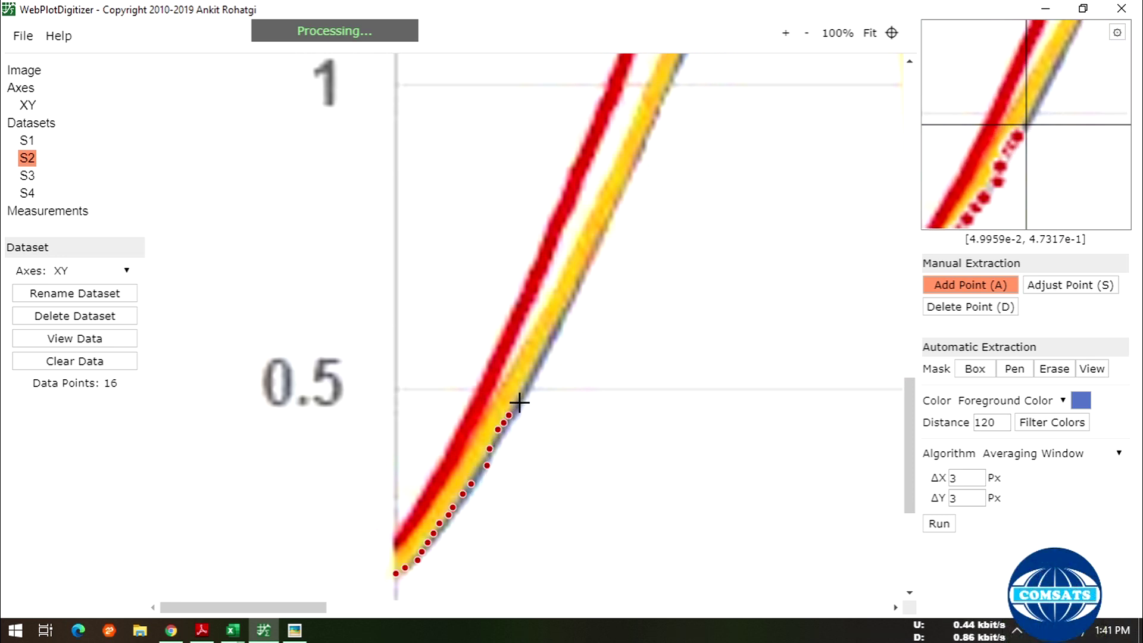
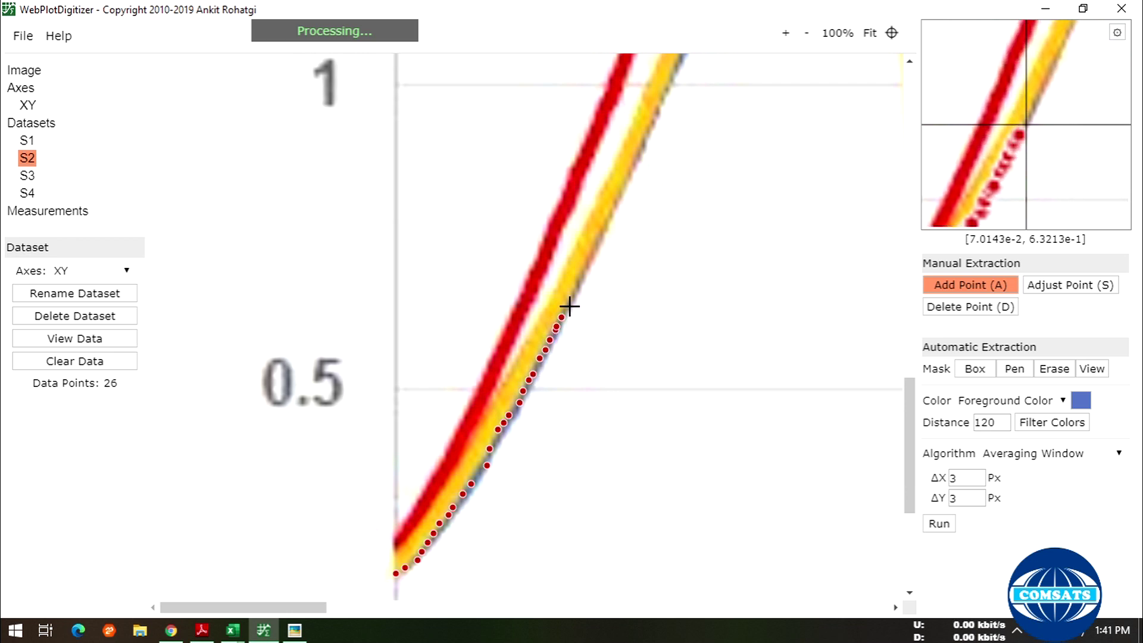
- Add S2 points along the rising curve from its base up past the 1 gridline
{"action": "left_click", "coordinate": [579, 283]}
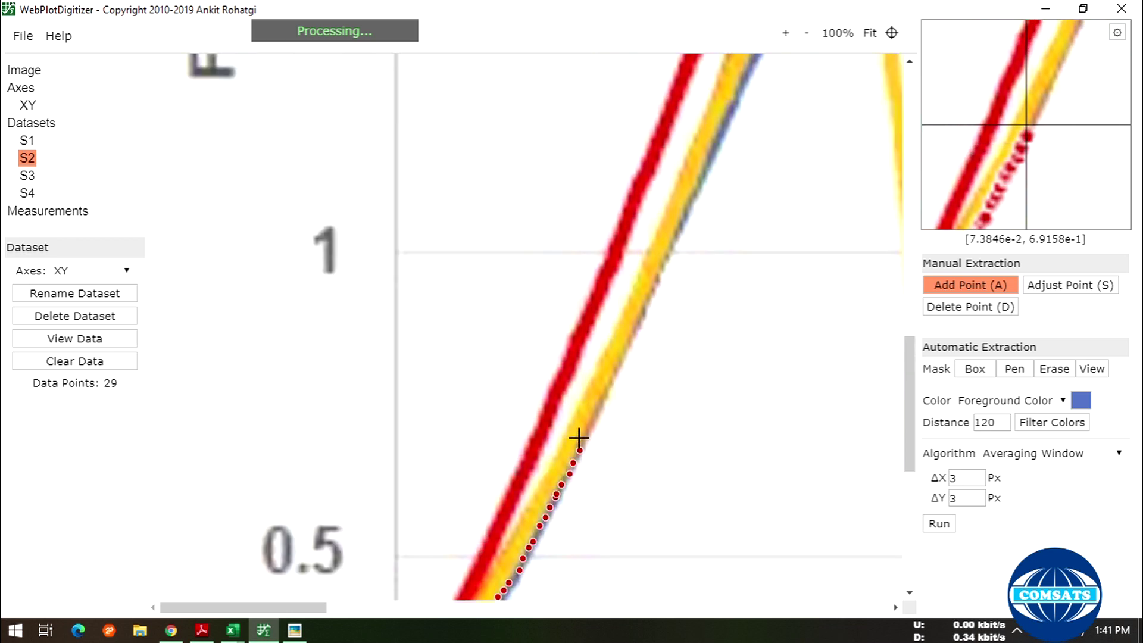
{"action": "left_click", "coordinate": [589, 421]}
{"action": "left_click", "coordinate": [595, 409]}
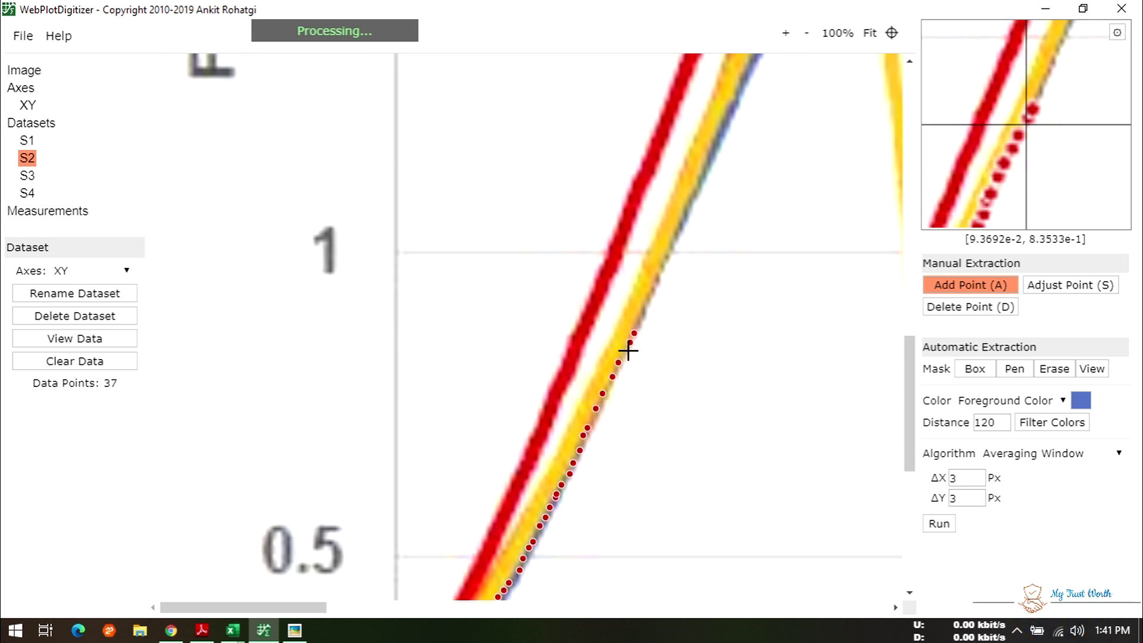
{"action": "scroll", "coordinate": [679, 376], "scroll_direction": "up", "scroll_amount": 2}
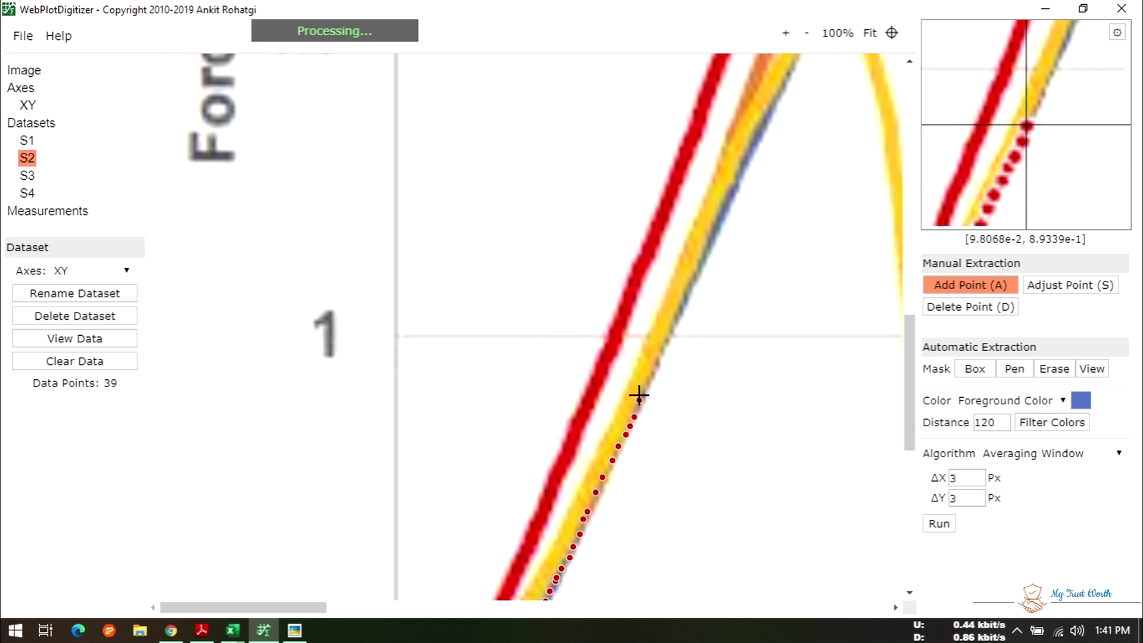
{"action": "left_click", "coordinate": [646, 377]}
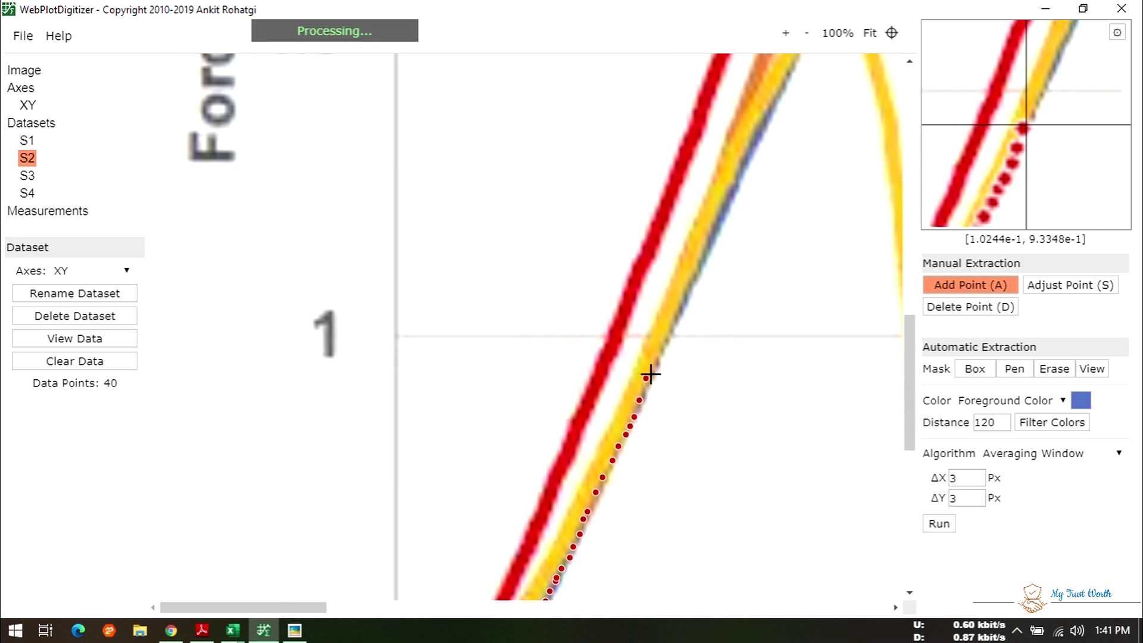
{"action": "left_click", "coordinate": [668, 335]}
{"action": "left_click", "coordinate": [673, 325]}
{"action": "left_click", "coordinate": [684, 306]}
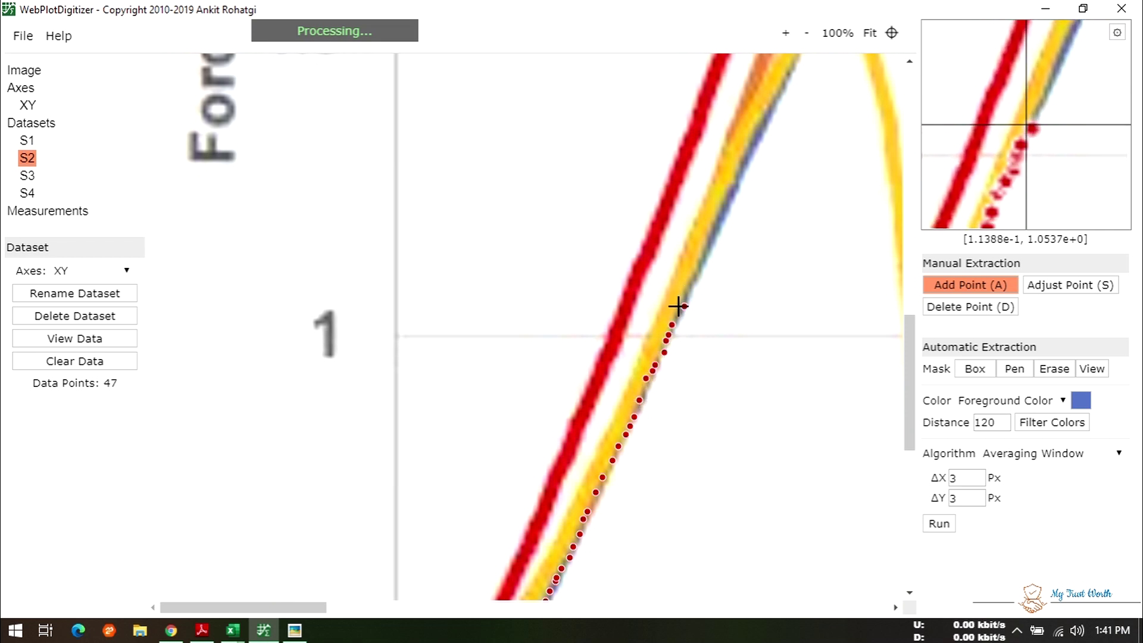
{"action": "left_click", "coordinate": [679, 312]}
{"action": "left_click", "coordinate": [687, 292]}
{"action": "left_click", "coordinate": [692, 269]}
{"action": "left_click", "coordinate": [696, 278]}
{"action": "left_click", "coordinate": [704, 257]}
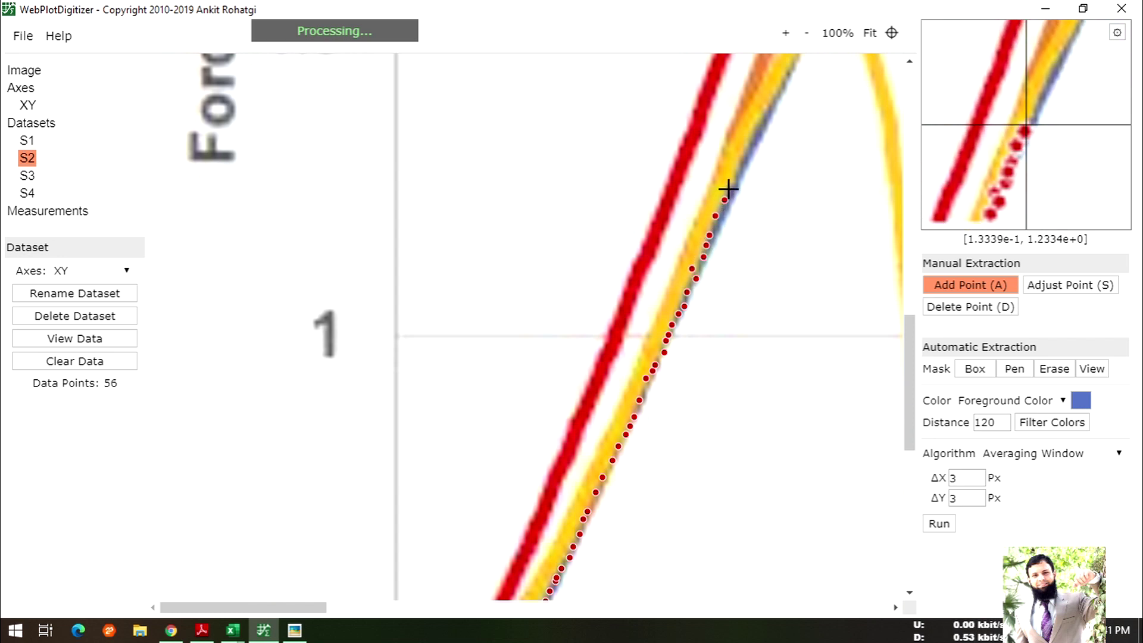
{"action": "left_click", "coordinate": [746, 151]}
{"action": "left_click", "coordinate": [751, 141]}
{"action": "left_click", "coordinate": [761, 127]}
{"action": "left_click_drag", "start_coordinate": [316, 611], "coordinate": [399, 608]}
{"action": "scroll", "coordinate": [427, 460], "scroll_direction": "up", "scroll_amount": 4}
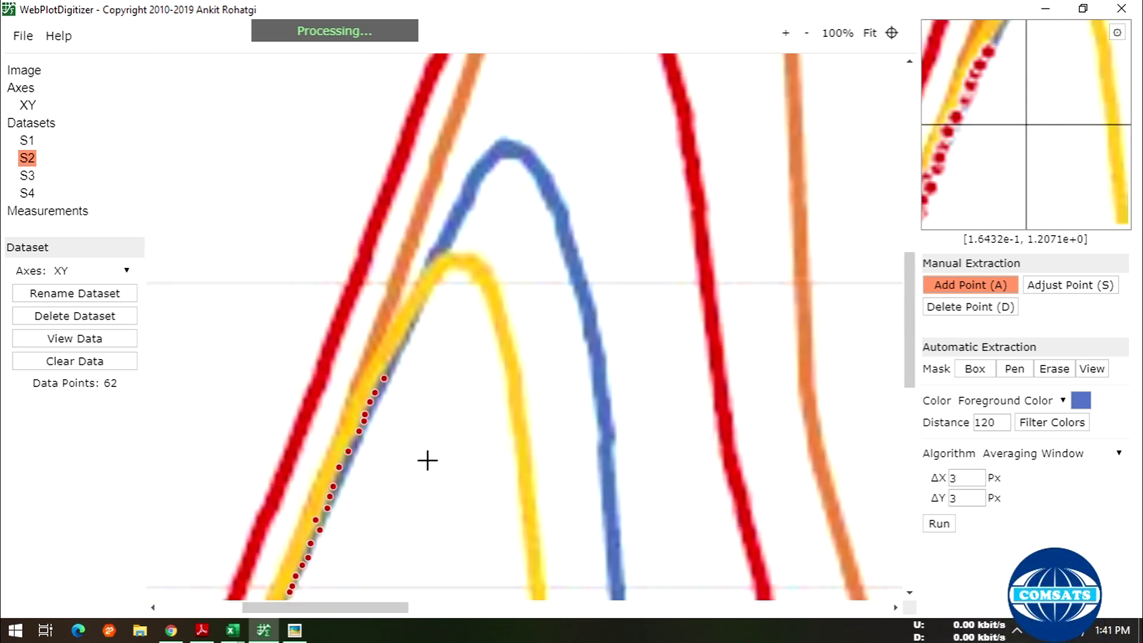
- Trace S2 past where the curves split, up the blue curve's left side to its top
{"action": "left_click", "coordinate": [393, 363]}
{"action": "left_click", "coordinate": [397, 348]}
{"action": "left_click", "coordinate": [404, 337]}
{"action": "left_click", "coordinate": [407, 327]}
{"action": "left_click", "coordinate": [411, 318]}
{"action": "left_click", "coordinate": [414, 310]}
{"action": "left_click", "coordinate": [418, 303]}
{"action": "left_click", "coordinate": [424, 285]}
{"action": "left_click", "coordinate": [433, 272]}
{"action": "left_click", "coordinate": [436, 254]}
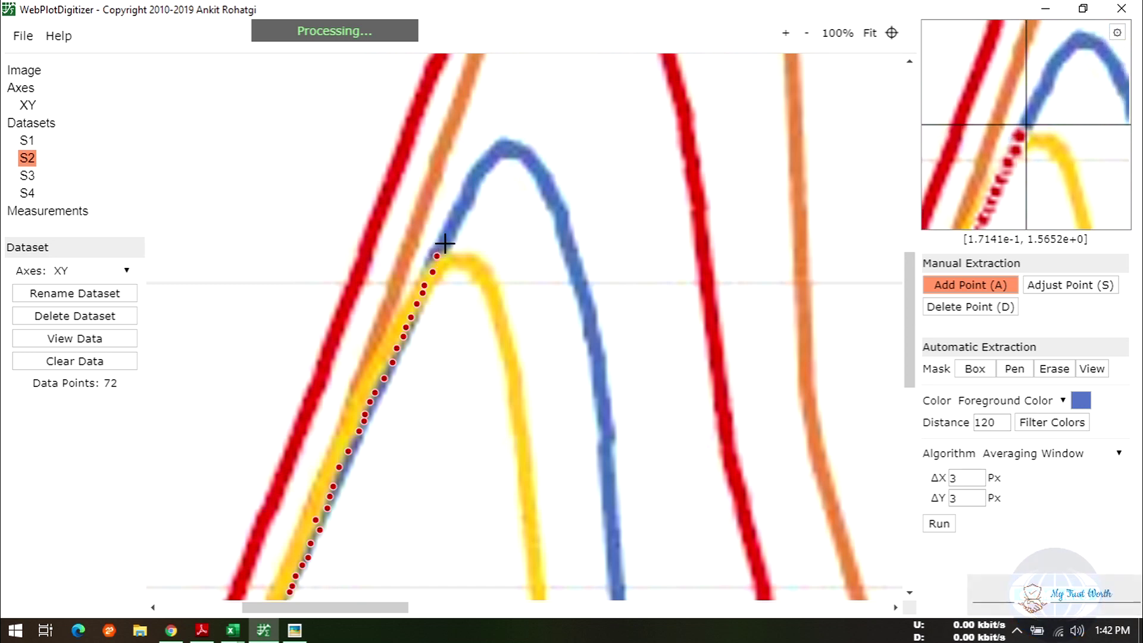
{"action": "left_click", "coordinate": [445, 243]}
{"action": "left_click", "coordinate": [448, 236]}
{"action": "left_click", "coordinate": [451, 229]}
{"action": "left_click", "coordinate": [455, 220]}
{"action": "left_click", "coordinate": [457, 212]}
{"action": "left_click", "coordinate": [462, 205]}
{"action": "left_click", "coordinate": [465, 194]}
{"action": "left_click", "coordinate": [472, 179]}
{"action": "left_click", "coordinate": [477, 173]}
{"action": "left_click", "coordinate": [482, 167]}
{"action": "left_click", "coordinate": [486, 162]}
{"action": "left_click", "coordinate": [493, 155]}
{"action": "left_click", "coordinate": [500, 151]}
- Continue S2 over the blue peak and down the curve's right side
{"action": "left_click", "coordinate": [517, 145]}
{"action": "left_click", "coordinate": [522, 149]}
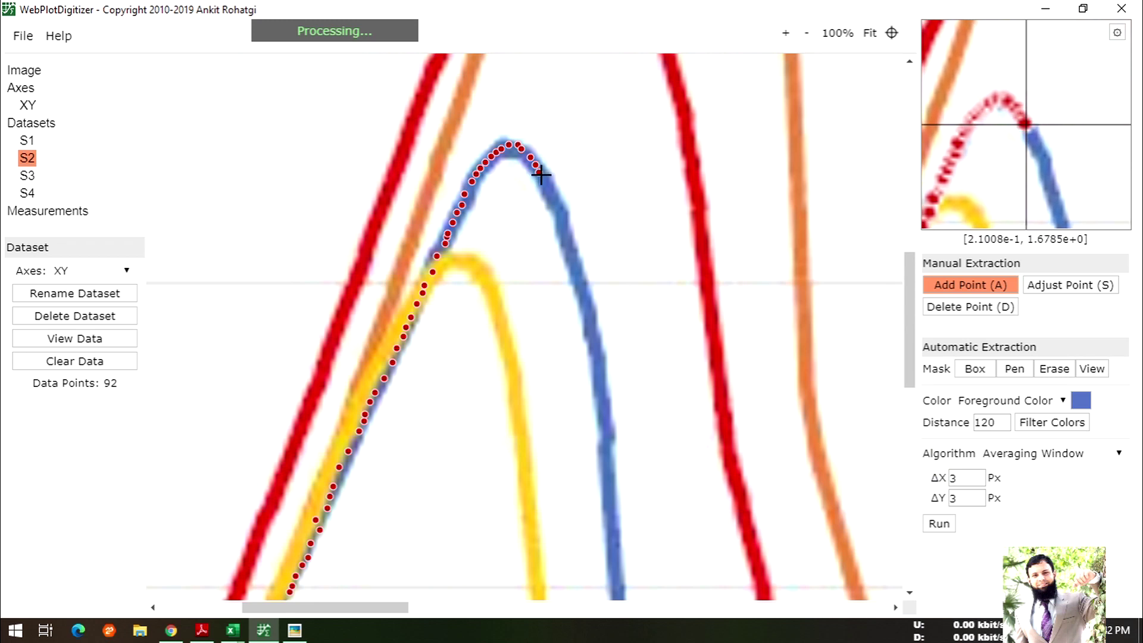
{"action": "left_click", "coordinate": [560, 219]}
{"action": "left_click", "coordinate": [563, 226]}
{"action": "left_click", "coordinate": [565, 234]}
{"action": "left_click", "coordinate": [568, 243]}
{"action": "left_click", "coordinate": [572, 258]}
{"action": "left_click", "coordinate": [575, 272]}
{"action": "left_click", "coordinate": [578, 284]}
{"action": "left_click", "coordinate": [581, 296]}
{"action": "left_click", "coordinate": [583, 304]}
{"action": "left_click", "coordinate": [586, 312]}
{"action": "left_click", "coordinate": [588, 324]}
{"action": "left_click", "coordinate": [592, 337]}
{"action": "left_click", "coordinate": [595, 352]}
{"action": "left_click", "coordinate": [598, 362]}
{"action": "left_click", "coordinate": [598, 374]}
{"action": "left_click", "coordinate": [597, 393]}
{"action": "left_click", "coordinate": [600, 408]}
{"action": "left_click", "coordinate": [602, 421]}
{"action": "left_click", "coordinate": [605, 431]}
{"action": "left_click", "coordinate": [605, 448]}
{"action": "left_click", "coordinate": [605, 459]}
{"action": "left_click", "coordinate": [605, 470]}
{"action": "left_click", "coordinate": [604, 482]}
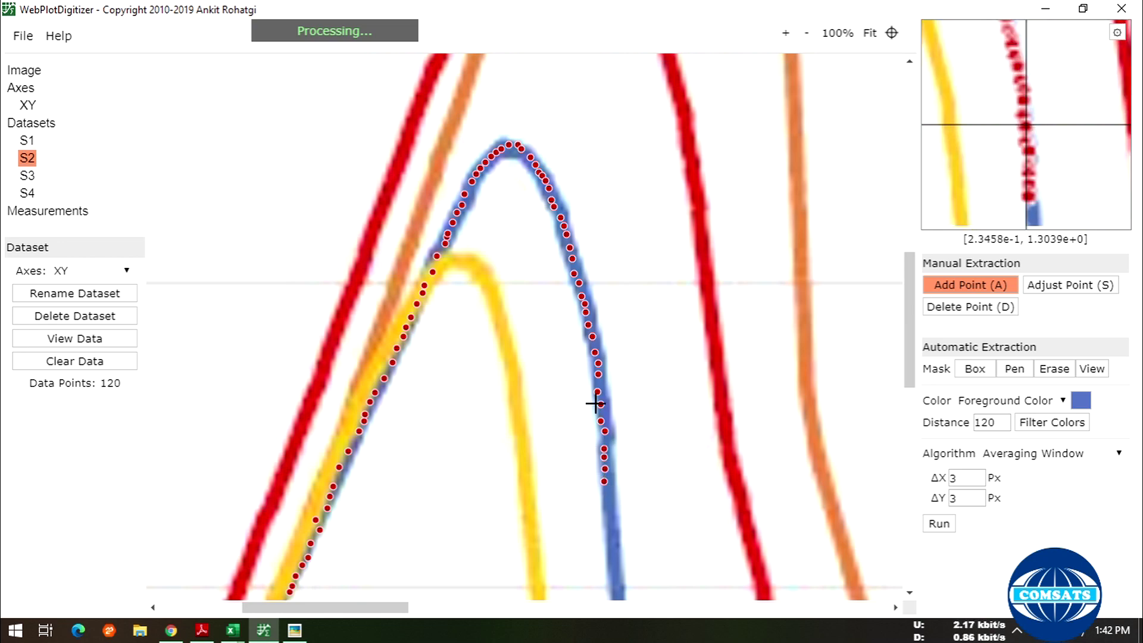
{"action": "scroll", "coordinate": [602, 402], "scroll_direction": "down", "scroll_amount": 3}
- Trace S2 down the blue curve's lower descent, around its bend and along the lower tail
{"action": "left_click", "coordinate": [608, 329]}
{"action": "left_click", "coordinate": [609, 344]}
{"action": "left_click", "coordinate": [611, 357]}
{"action": "left_click", "coordinate": [614, 368]}
{"action": "left_click", "coordinate": [614, 385]}
{"action": "left_click", "coordinate": [613, 397]}
{"action": "left_click", "coordinate": [612, 414]}
{"action": "left_click", "coordinate": [614, 430]}
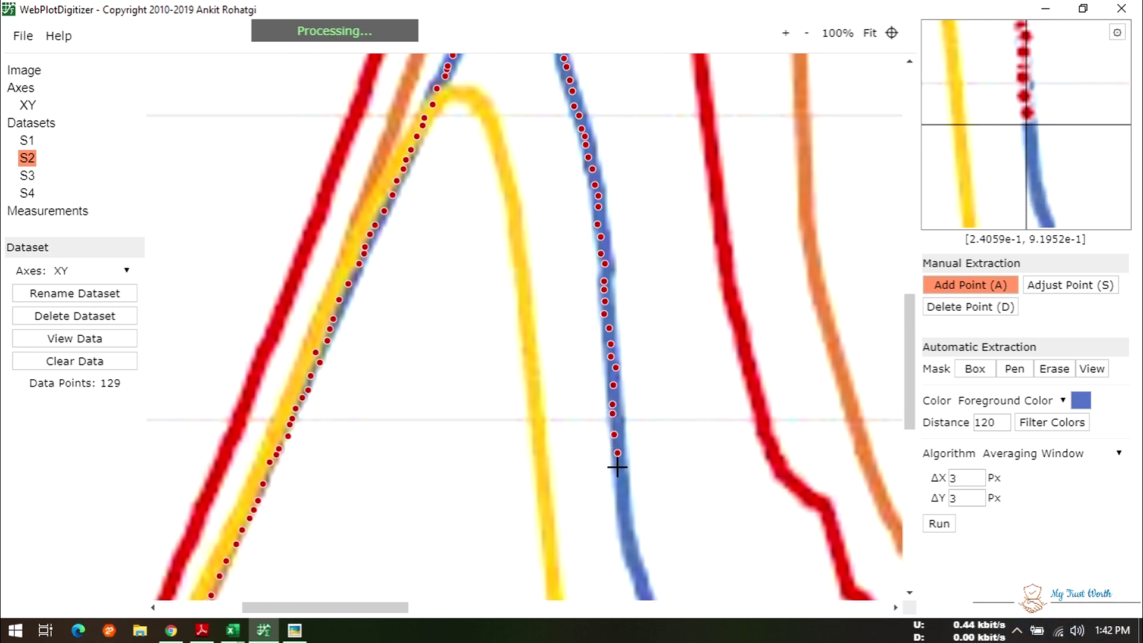
{"action": "left_click", "coordinate": [620, 501]}
{"action": "left_click", "coordinate": [621, 516]}
{"action": "scroll", "coordinate": [628, 513], "scroll_direction": "down", "scroll_amount": 3}
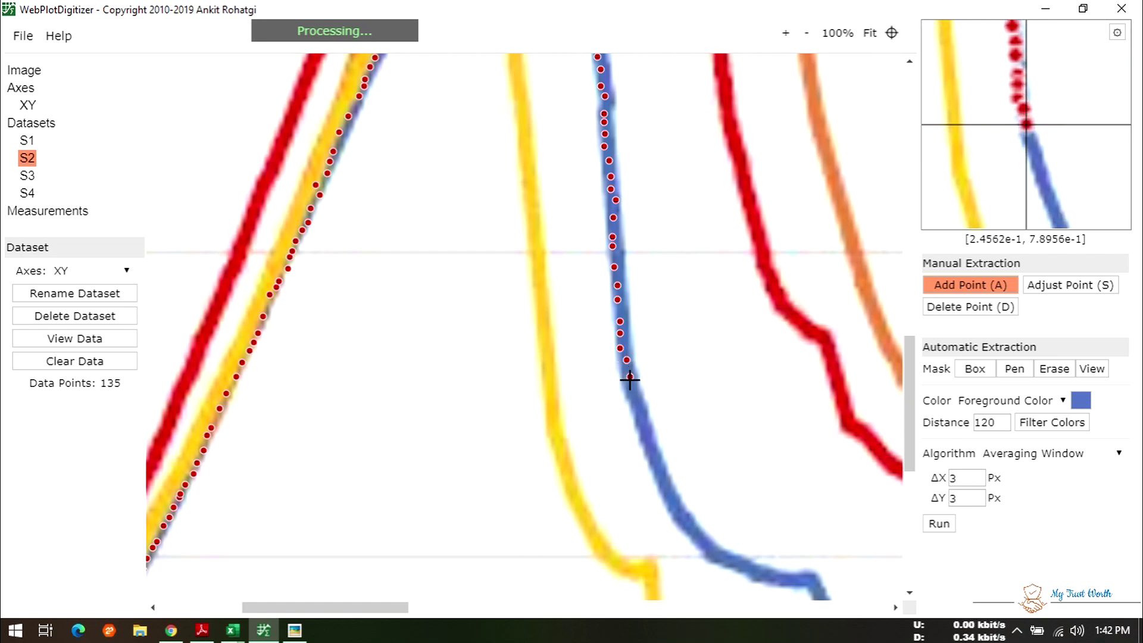
{"action": "left_click", "coordinate": [644, 443]}
{"action": "left_click", "coordinate": [650, 454]}
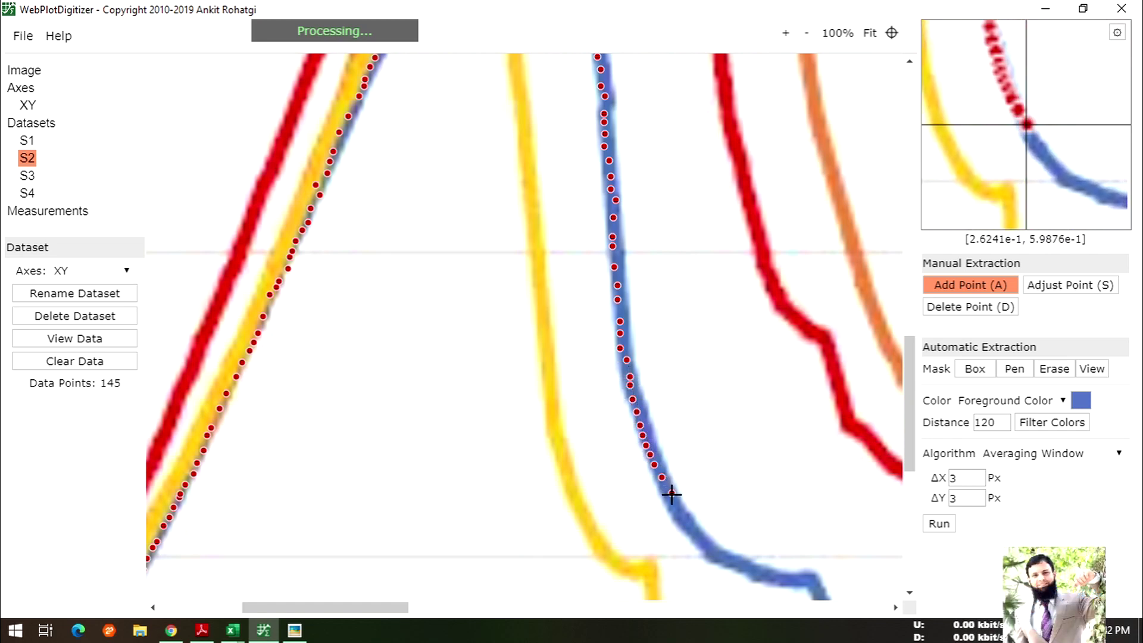
{"action": "left_click", "coordinate": [694, 534]}
{"action": "left_click", "coordinate": [717, 550]}
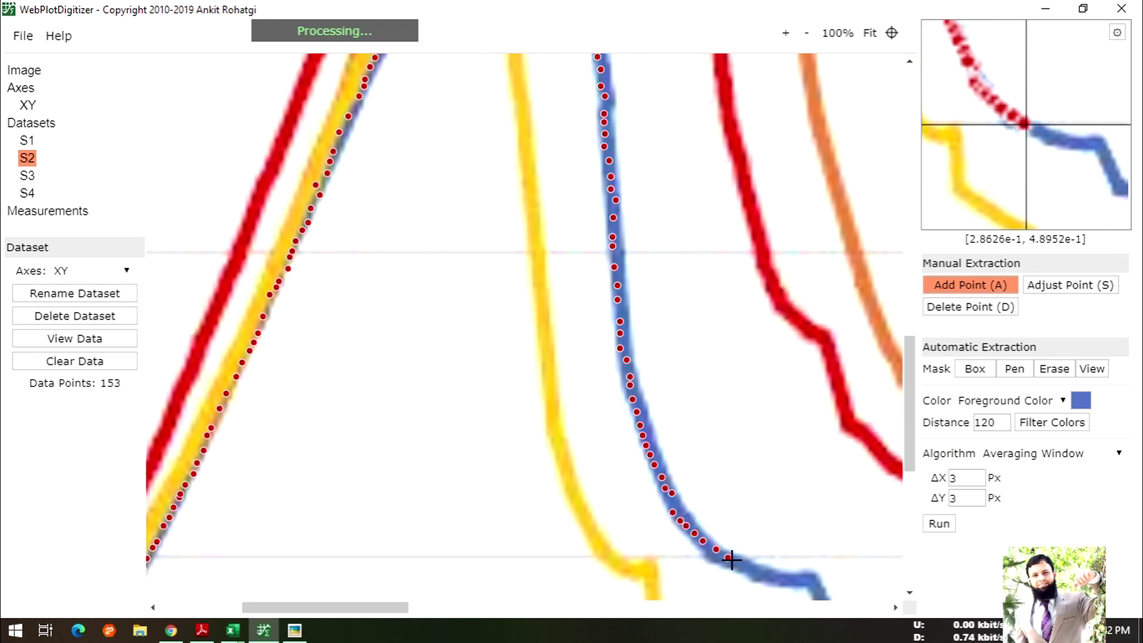
{"action": "left_click", "coordinate": [754, 571]}
{"action": "left_click", "coordinate": [765, 573]}
{"action": "left_click", "coordinate": [781, 577]}
{"action": "left_click", "coordinate": [792, 580]}
{"action": "left_click", "coordinate": [801, 582]}
{"action": "left_click", "coordinate": [810, 582]}
{"action": "scroll", "coordinate": [786, 426], "scroll_direction": "down", "scroll_amount": 3}
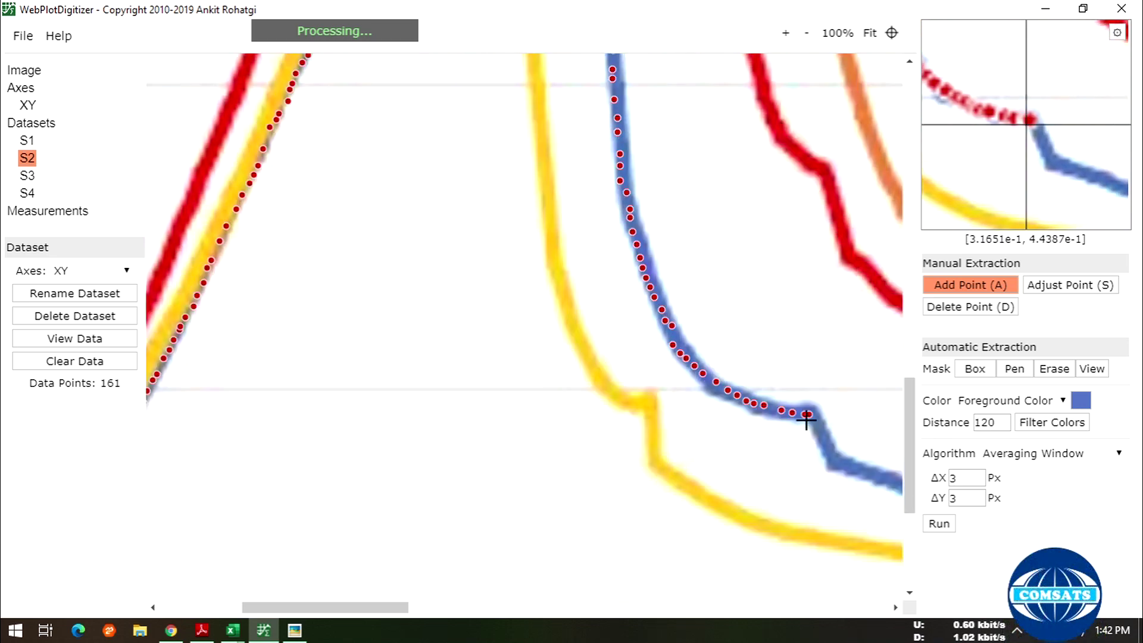
- Add S2 points down the blue curve's small step and onto its tail
{"action": "left_click", "coordinate": [820, 428]}
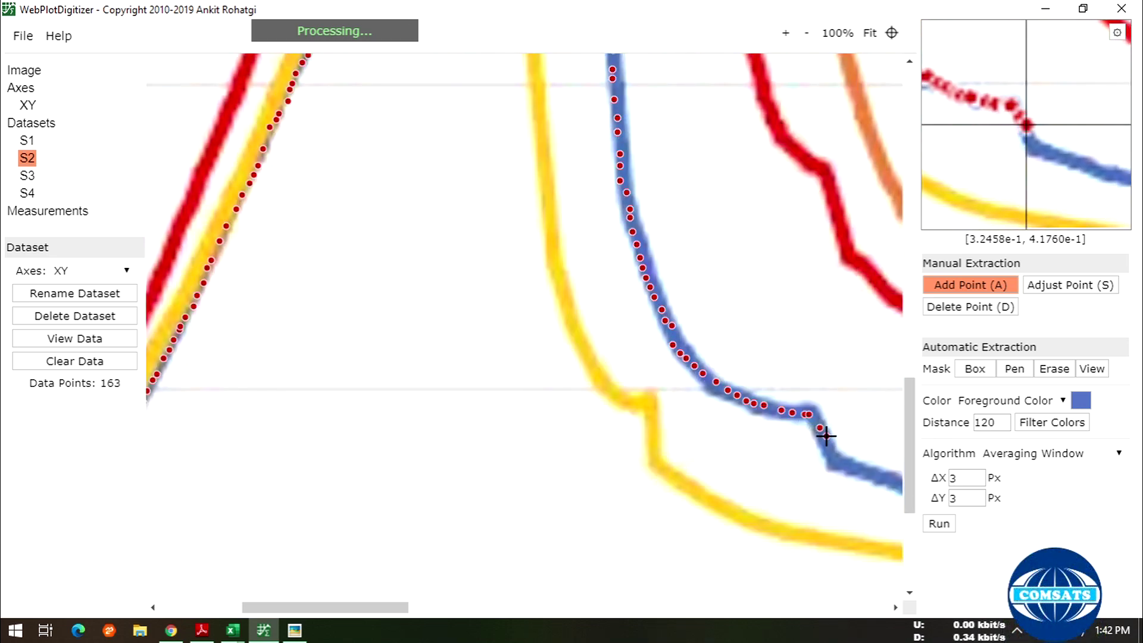
{"action": "left_click", "coordinate": [826, 436]}
{"action": "left_click", "coordinate": [829, 449]}
{"action": "left_click", "coordinate": [838, 462]}
{"action": "left_click", "coordinate": [855, 467]}
{"action": "left_click", "coordinate": [868, 474]}
{"action": "left_click", "coordinate": [875, 478]}
{"action": "left_click_drag", "start_coordinate": [380, 608], "coordinate": [475, 613]}
{"action": "scroll", "coordinate": [571, 503], "scroll_direction": "down", "scroll_amount": 2}
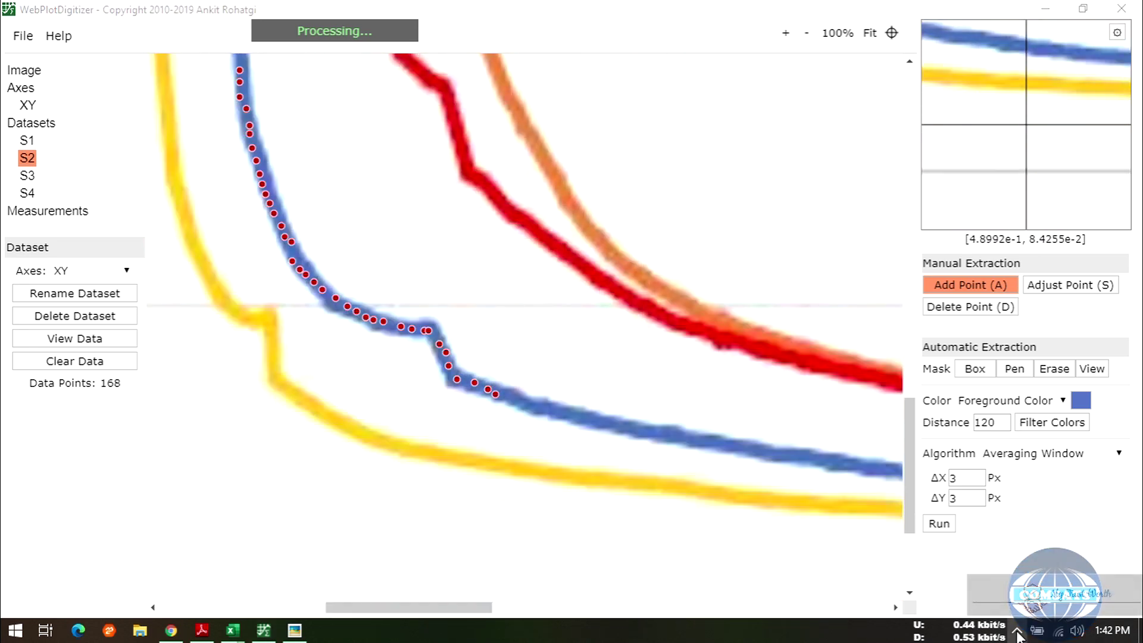
{"action": "left_click", "coordinate": [511, 397]}
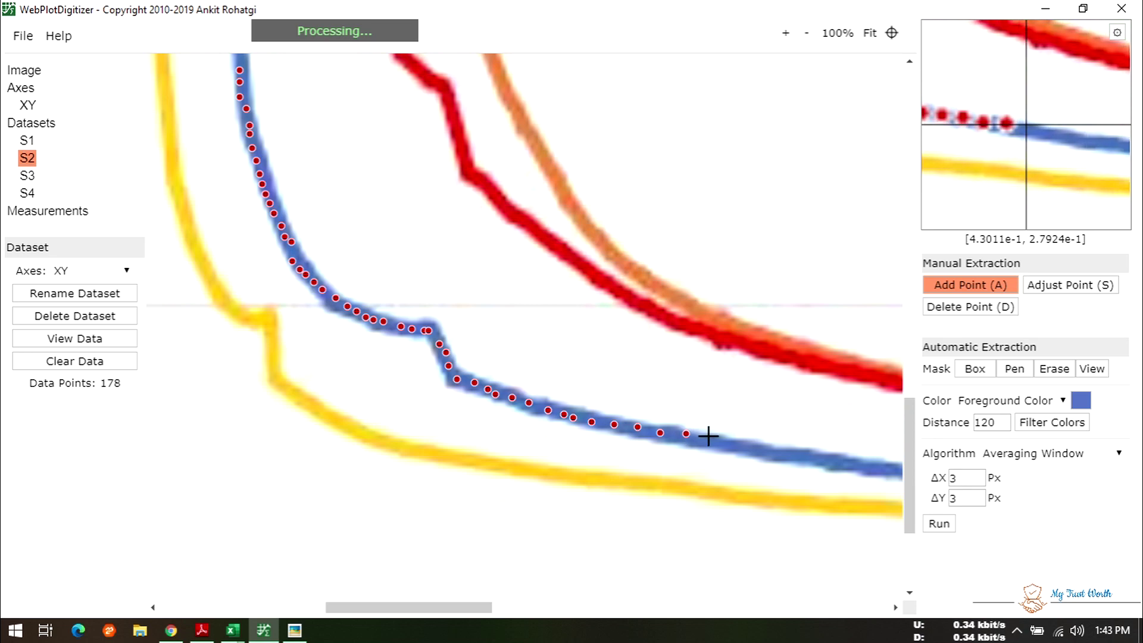
{"action": "left_click", "coordinate": [782, 457]}
{"action": "left_click", "coordinate": [801, 462]}
{"action": "left_click", "coordinate": [815, 462]}
- Trace the blue curve's flat tail to its very end, completing S2 at 214 points
{"action": "left_click_drag", "start_coordinate": [426, 602], "coordinate": [536, 592]}
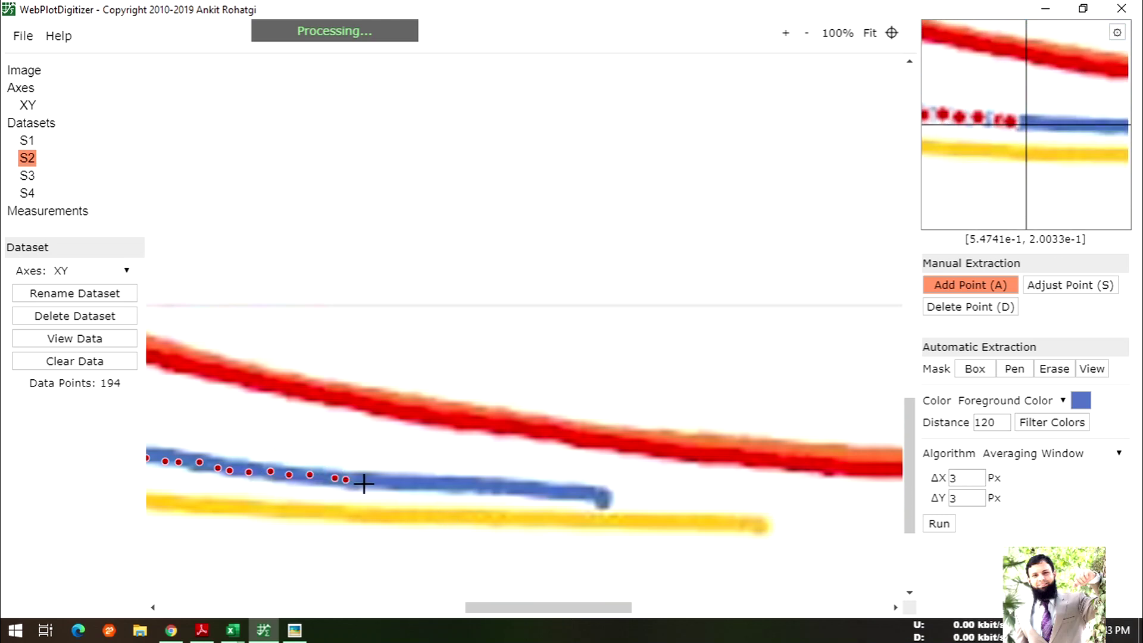
{"action": "left_click", "coordinate": [401, 484]}
{"action": "left_click", "coordinate": [431, 483]}
{"action": "left_click", "coordinate": [452, 485]}
{"action": "left_click", "coordinate": [472, 486]}
{"action": "left_click", "coordinate": [483, 488]}
{"action": "left_click", "coordinate": [495, 489]}
{"action": "left_click", "coordinate": [511, 490]}
{"action": "left_click", "coordinate": [521, 491]}
{"action": "left_click", "coordinate": [530, 492]}
{"action": "left_click", "coordinate": [548, 492]}
{"action": "left_click", "coordinate": [555, 492]}
{"action": "left_click", "coordinate": [569, 493]}
{"action": "left_click", "coordinate": [577, 493]}
{"action": "left_click", "coordinate": [583, 493]}
{"action": "left_click", "coordinate": [590, 493]}
{"action": "left_click", "coordinate": [598, 494]}
{"action": "left_click", "coordinate": [602, 495]}
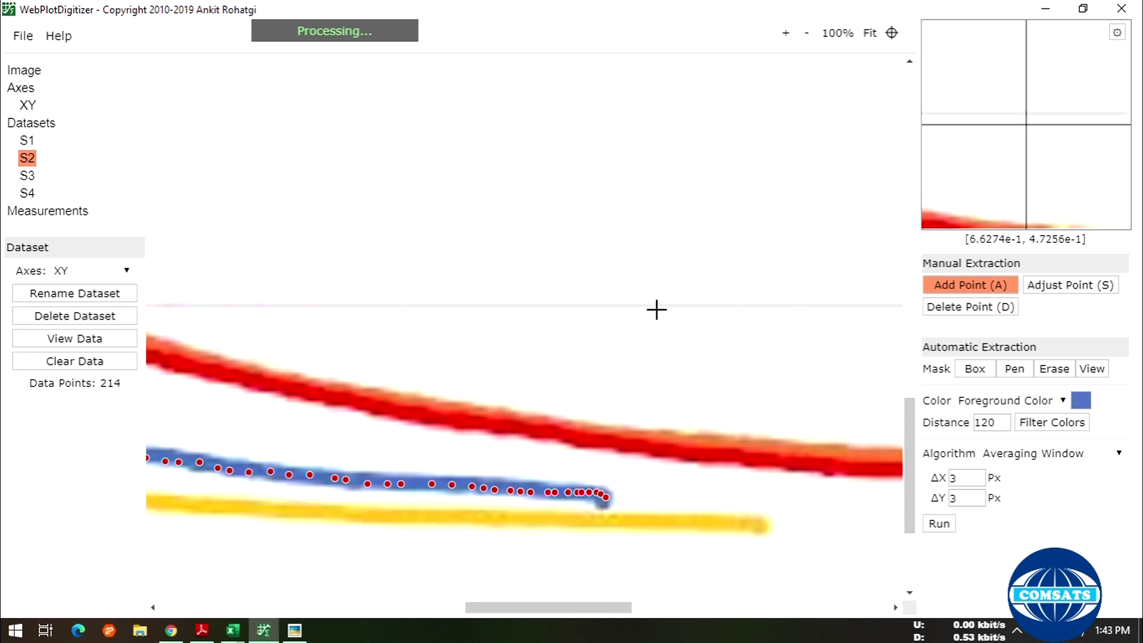
- Download S2's points as a CSV file named S2 on the Desktop and return to the S1 workbook
{"action": "left_click_drag", "start_coordinate": [587, 608], "coordinate": [355, 608]}
{"action": "scroll", "coordinate": [540, 390], "scroll_direction": "up", "scroll_amount": 5}
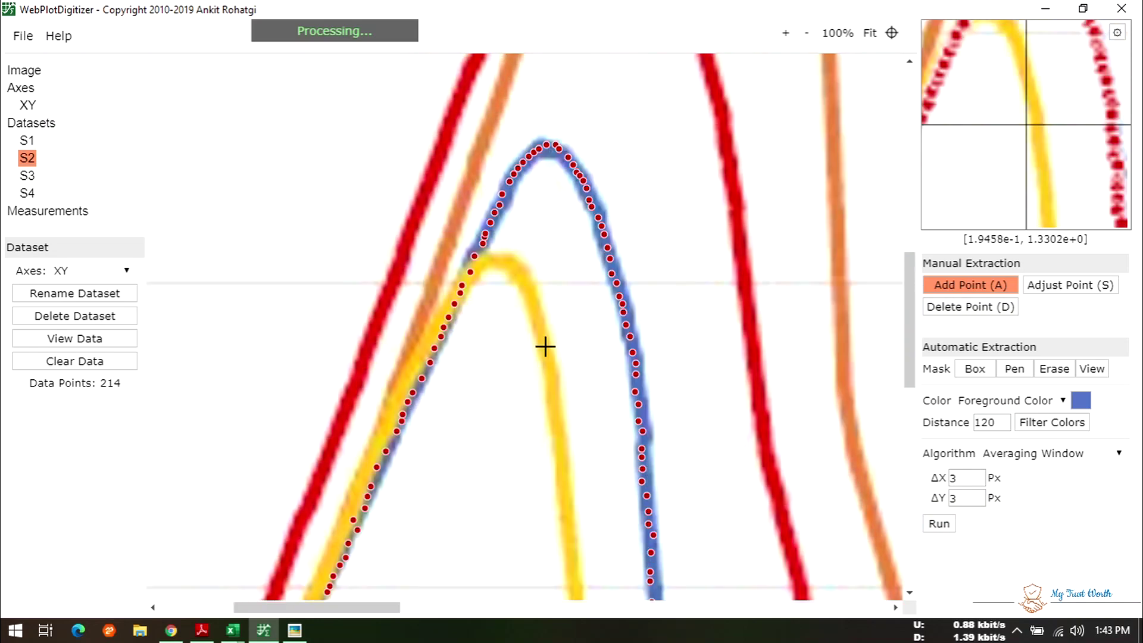
{"action": "scroll", "coordinate": [328, 237], "scroll_direction": "up", "scroll_amount": 3}
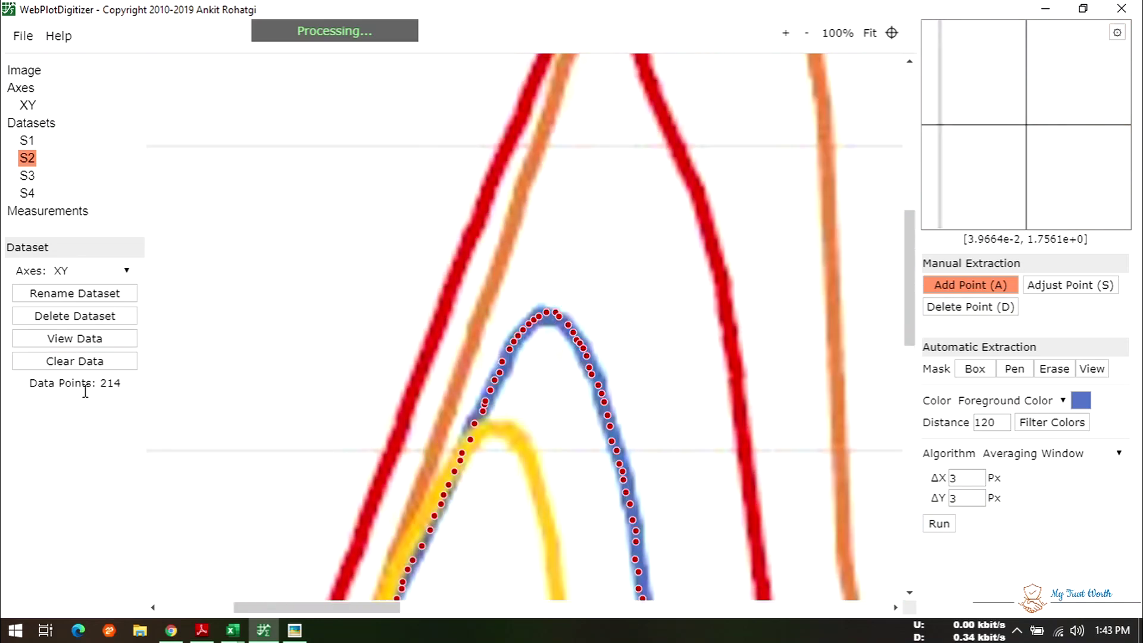
{"action": "left_click", "coordinate": [85, 341]}
{"action": "left_click", "coordinate": [442, 378]}
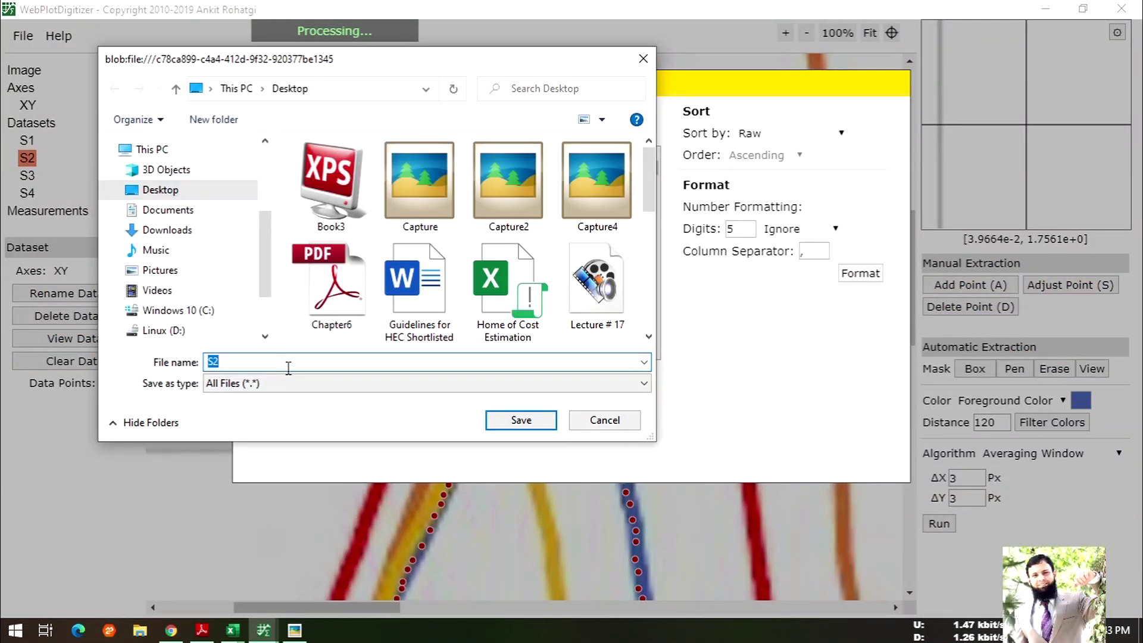
{"action": "left_click", "coordinate": [497, 430]}
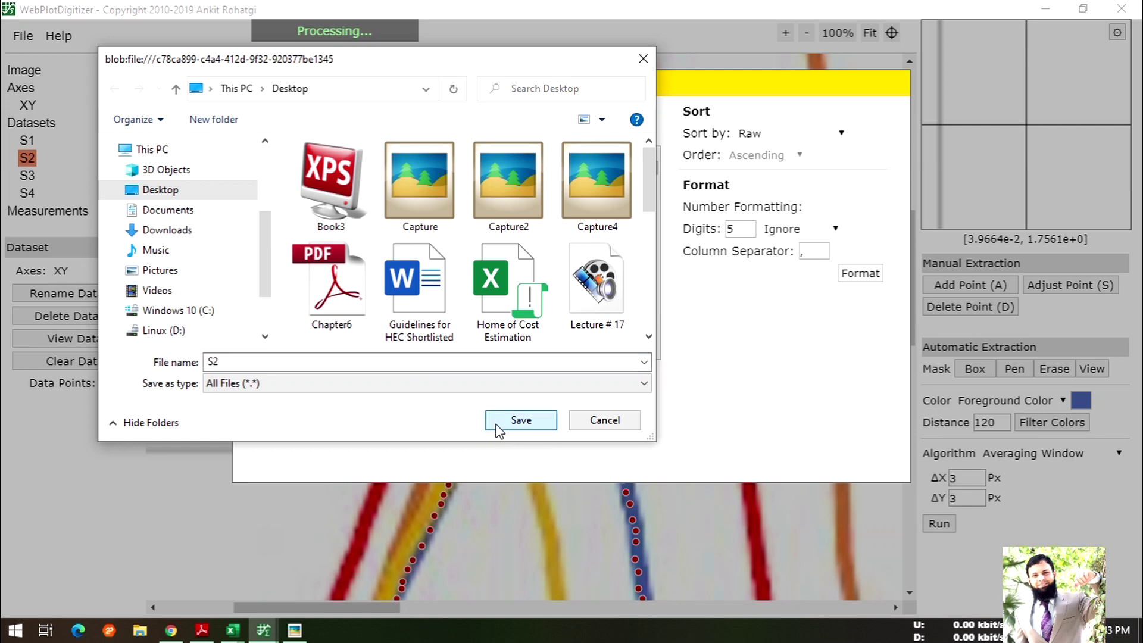
{"action": "mouse_move", "coordinate": [233, 630]}
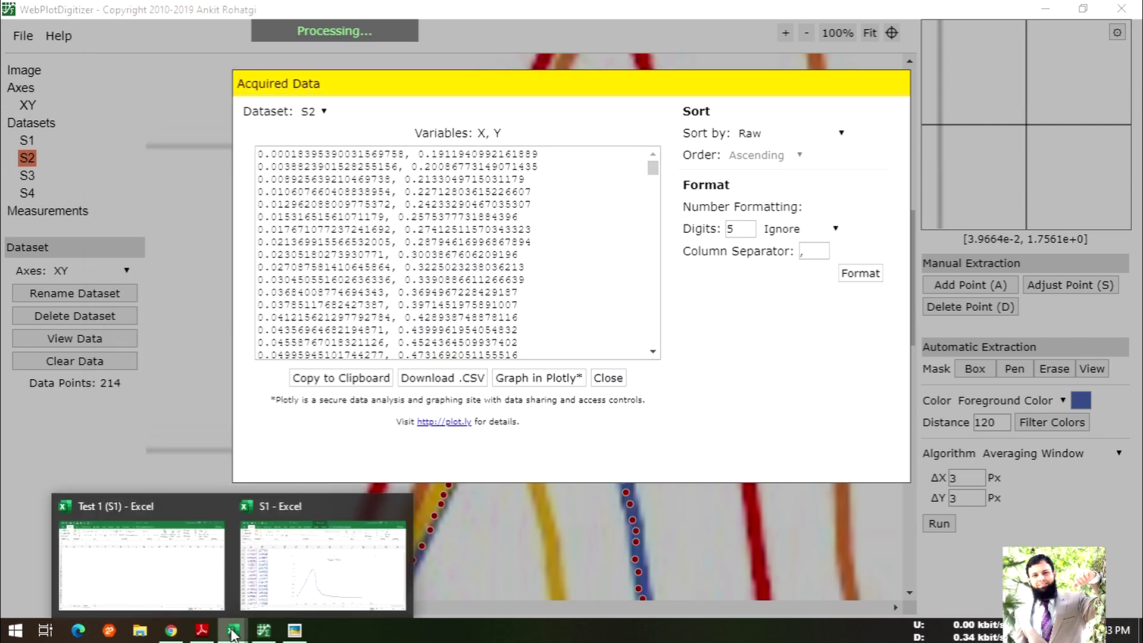
{"action": "left_click", "coordinate": [318, 581]}
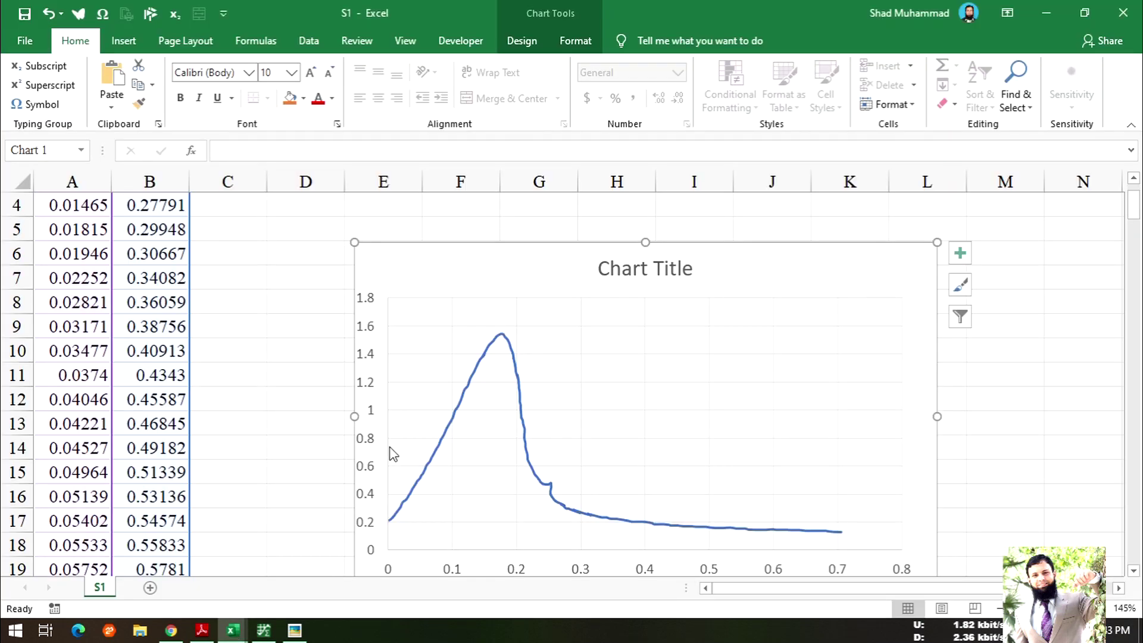
- Deselect the chart in the S1 worksheet and select cell C1
{"action": "scroll", "coordinate": [248, 498], "scroll_direction": "up", "scroll_amount": 1}
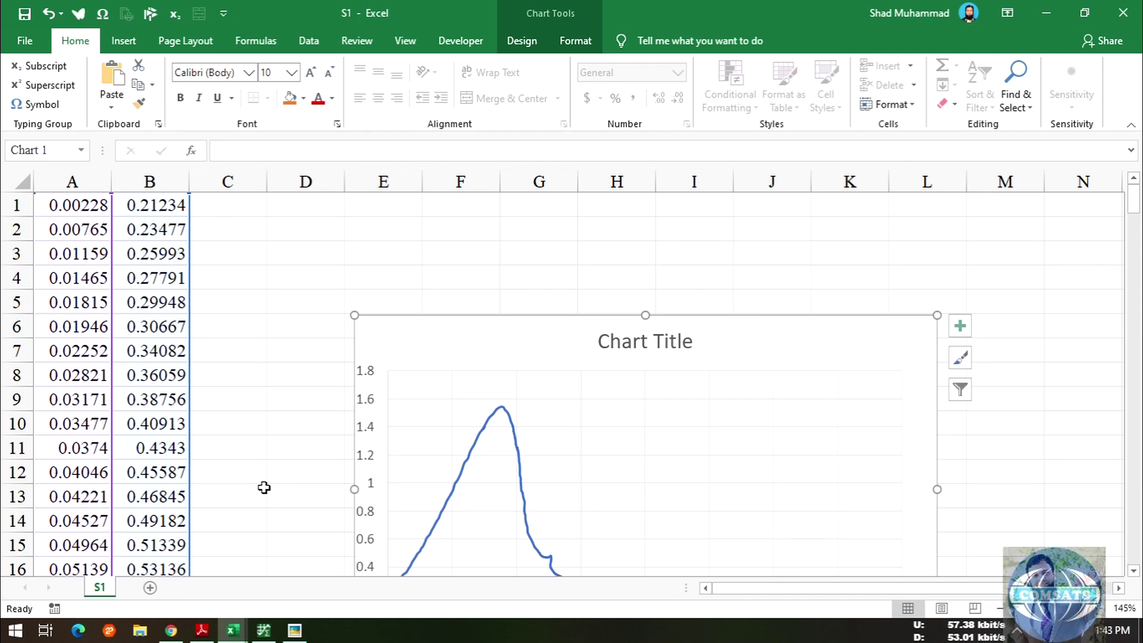
{"action": "left_click", "coordinate": [262, 245]}
{"action": "left_click", "coordinate": [226, 207]}
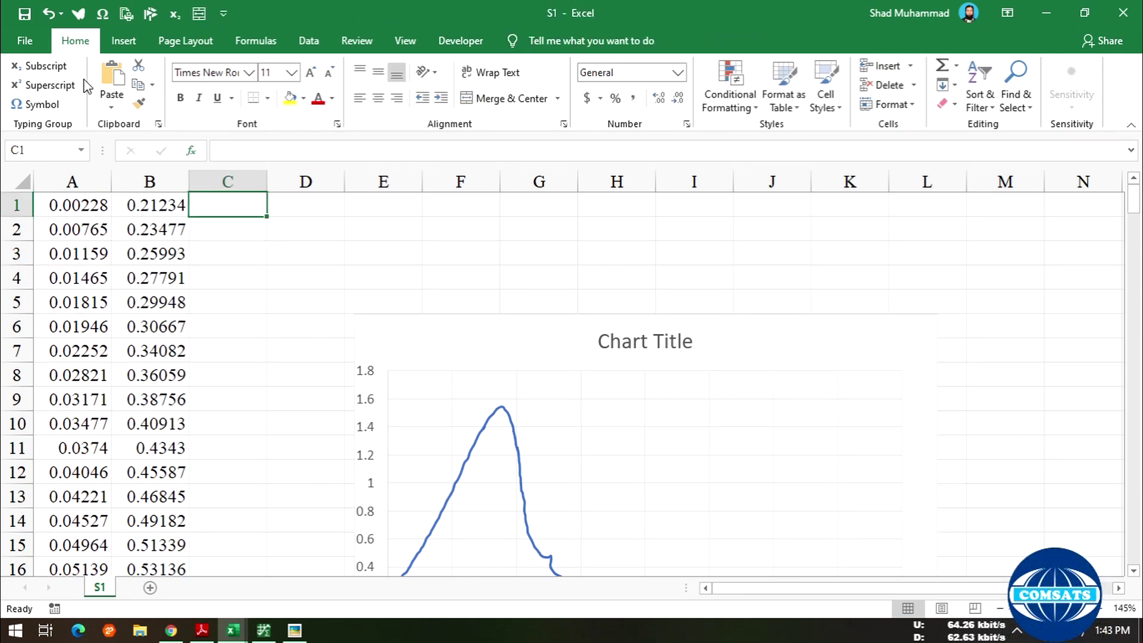
- Open the S2 CSV workbook from the Desktop via File > Open > This PC
{"action": "left_click", "coordinate": [35, 36]}
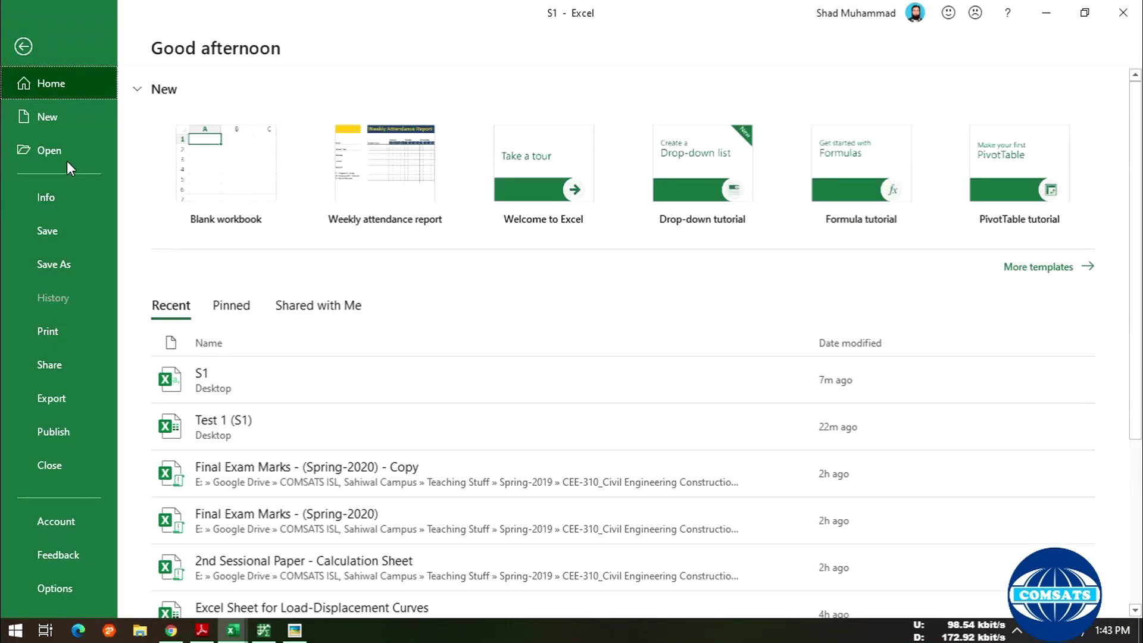
{"action": "left_click", "coordinate": [63, 137]}
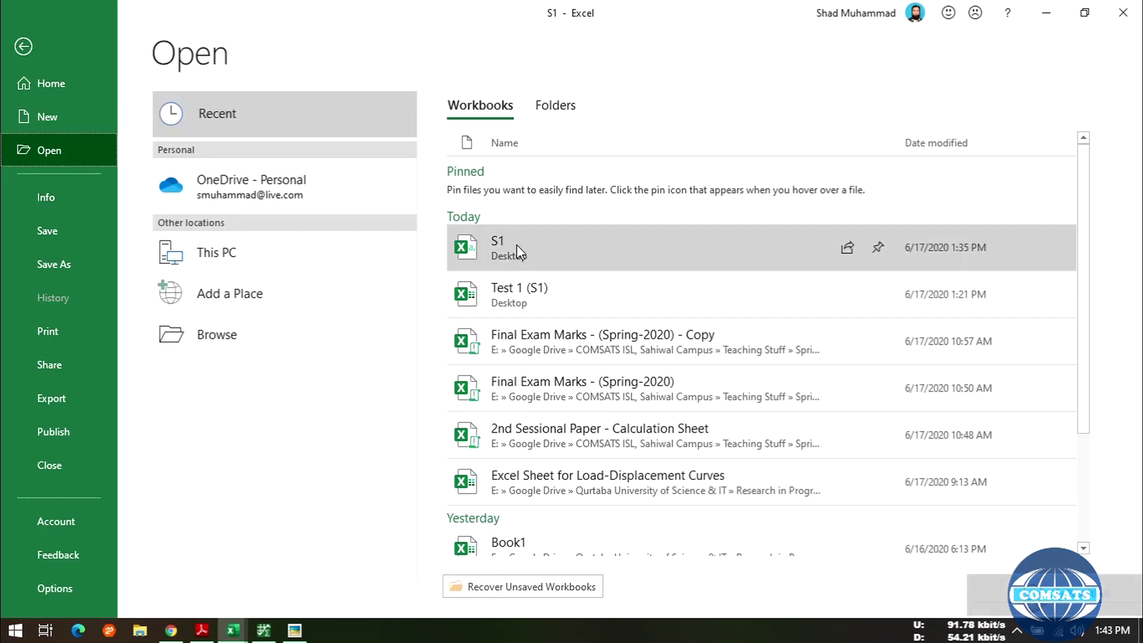
{"action": "left_click", "coordinate": [248, 266]}
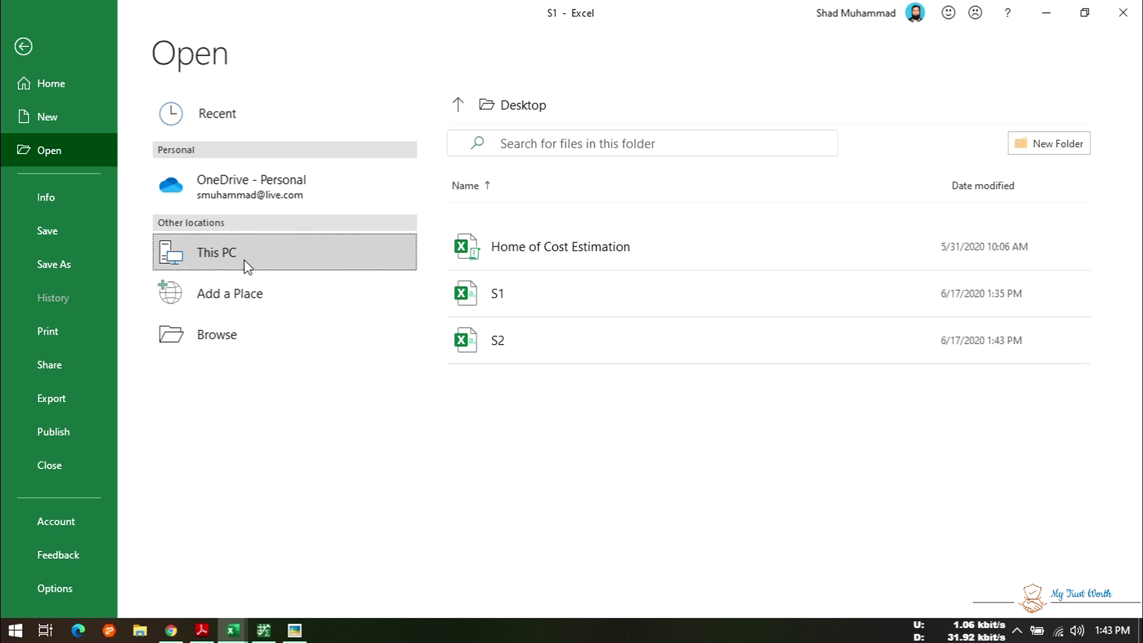
{"action": "left_click", "coordinate": [525, 346]}
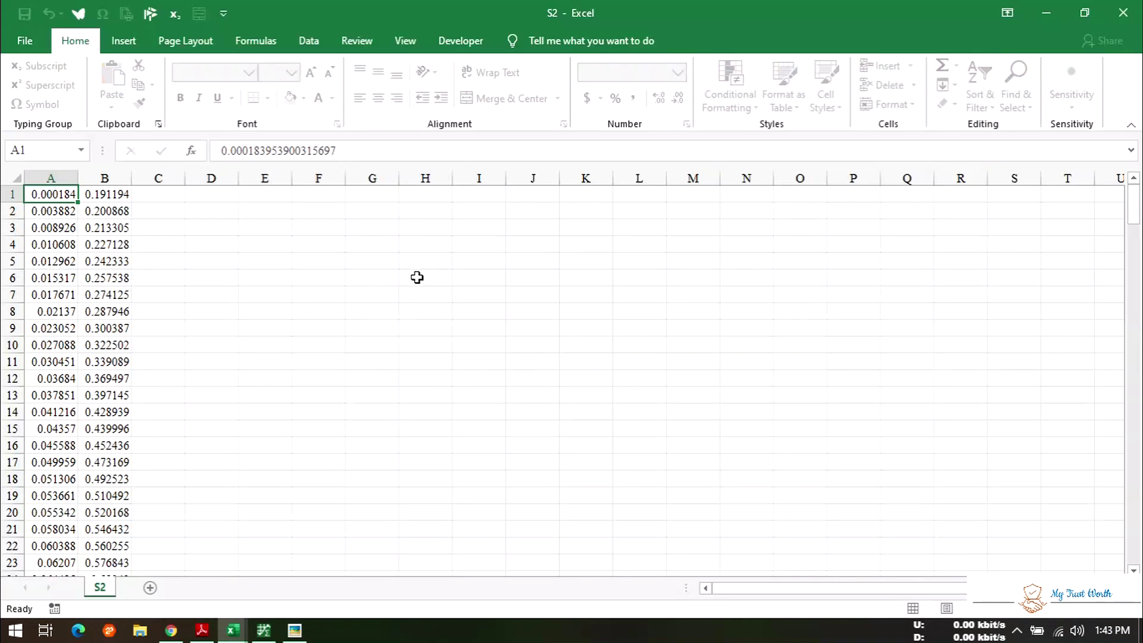
- Insert a smooth-line scatter chart of S2's x and y values in A1:B214
{"action": "left_click_drag", "start_coordinate": [52, 194], "coordinate": [113, 199]}
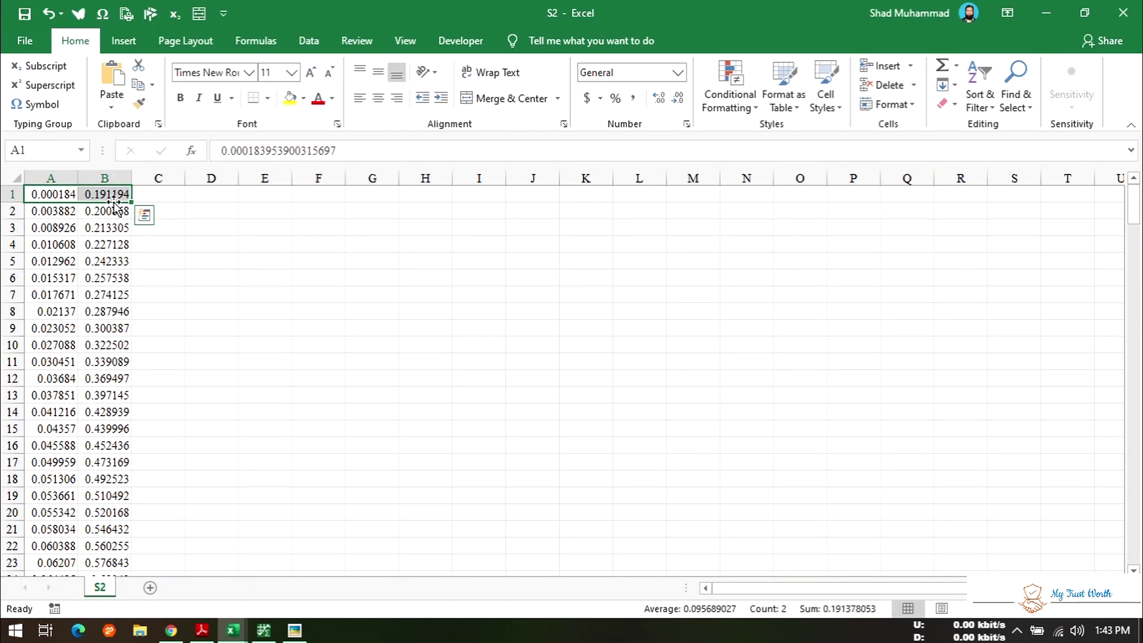
{"action": "key", "text": "ctrl+shift+Down"}
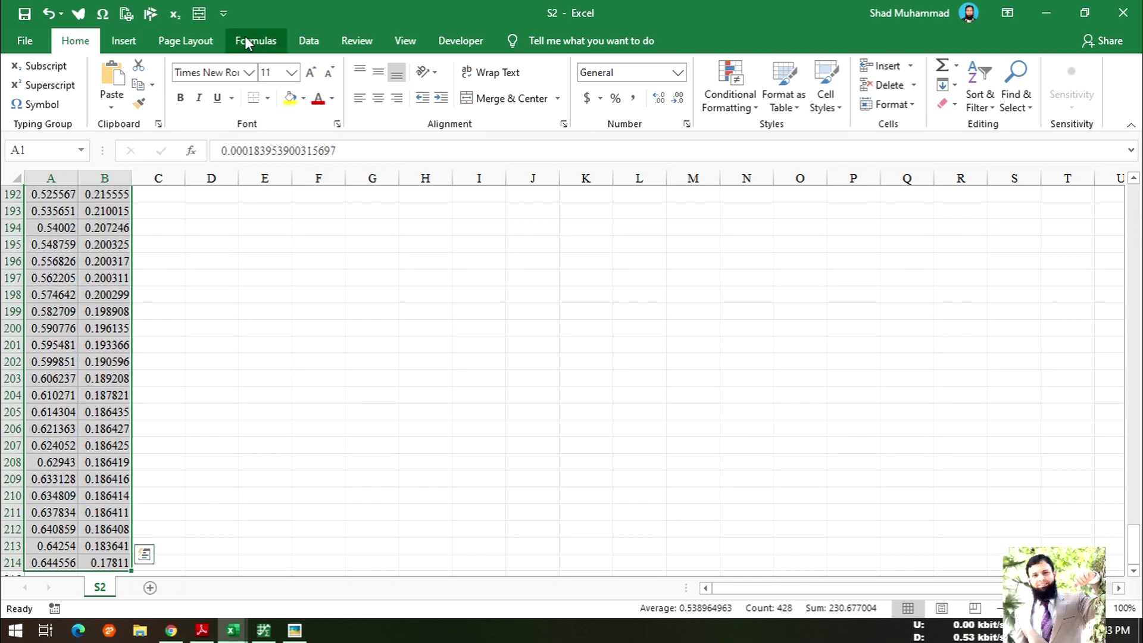
{"action": "left_click", "coordinate": [137, 40]}
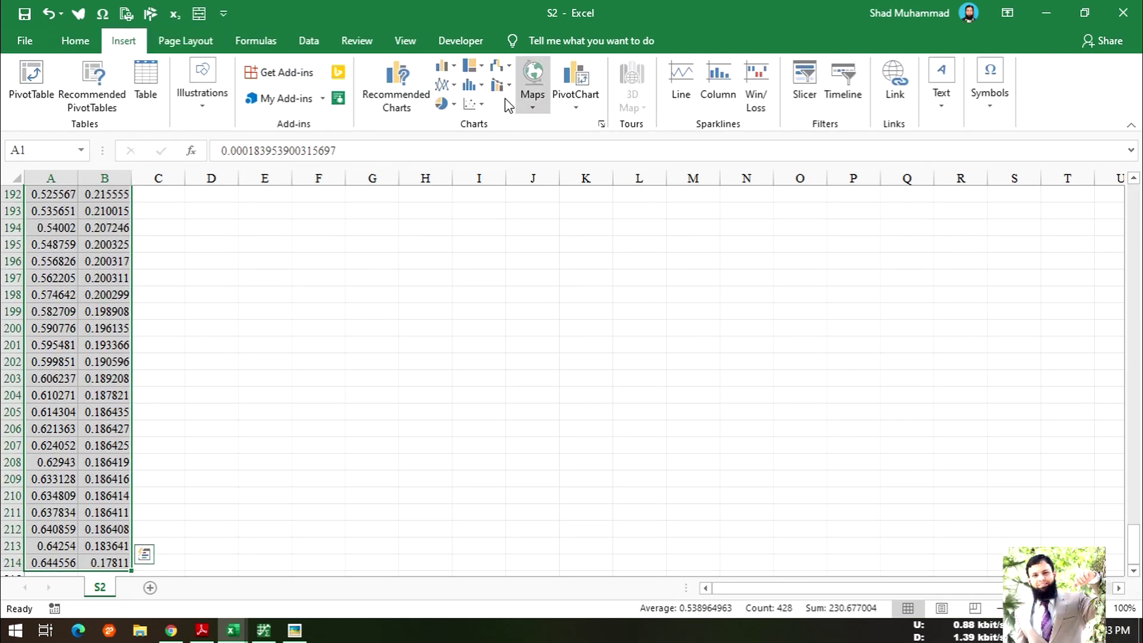
{"action": "left_click", "coordinate": [472, 107]}
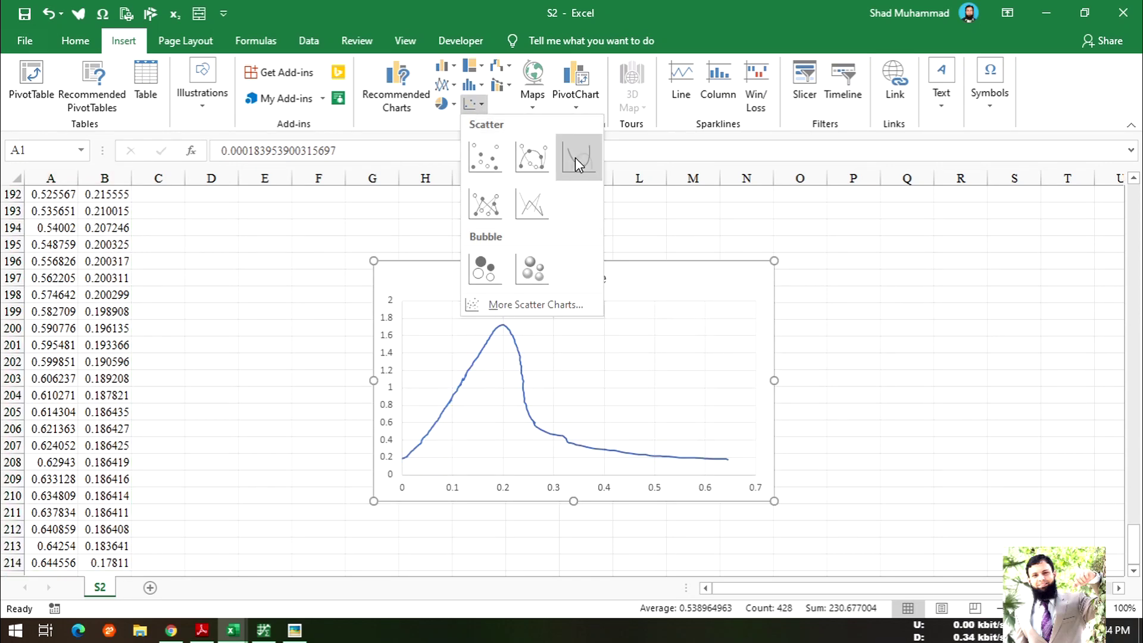
{"action": "left_click", "coordinate": [575, 157]}
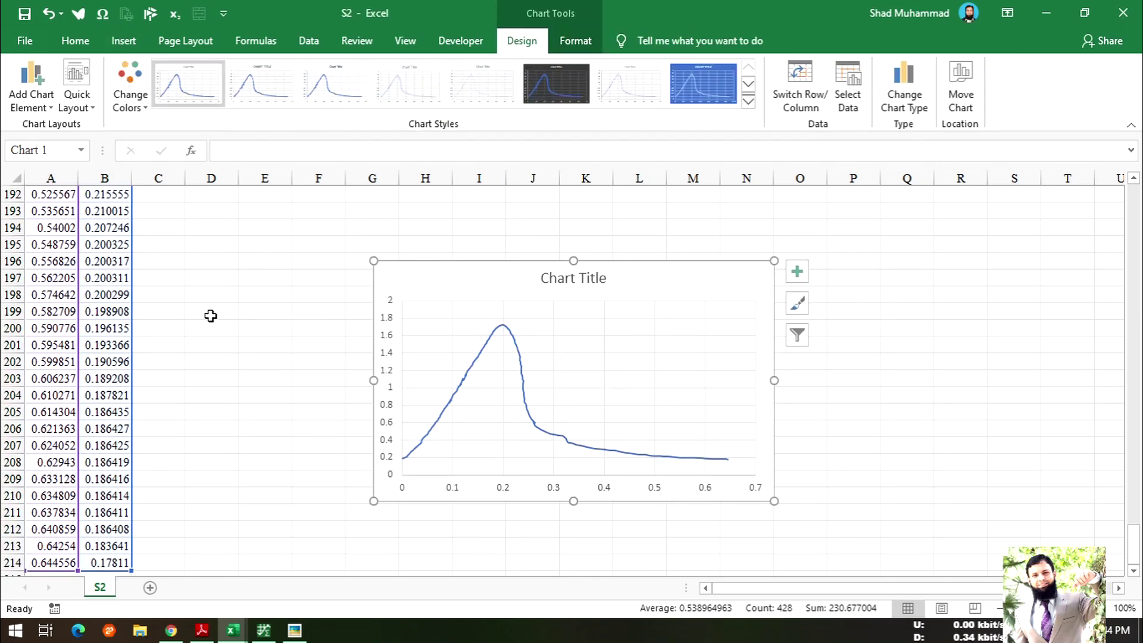
{"action": "scroll", "coordinate": [101, 284], "scroll_direction": "up", "scroll_amount": 11}
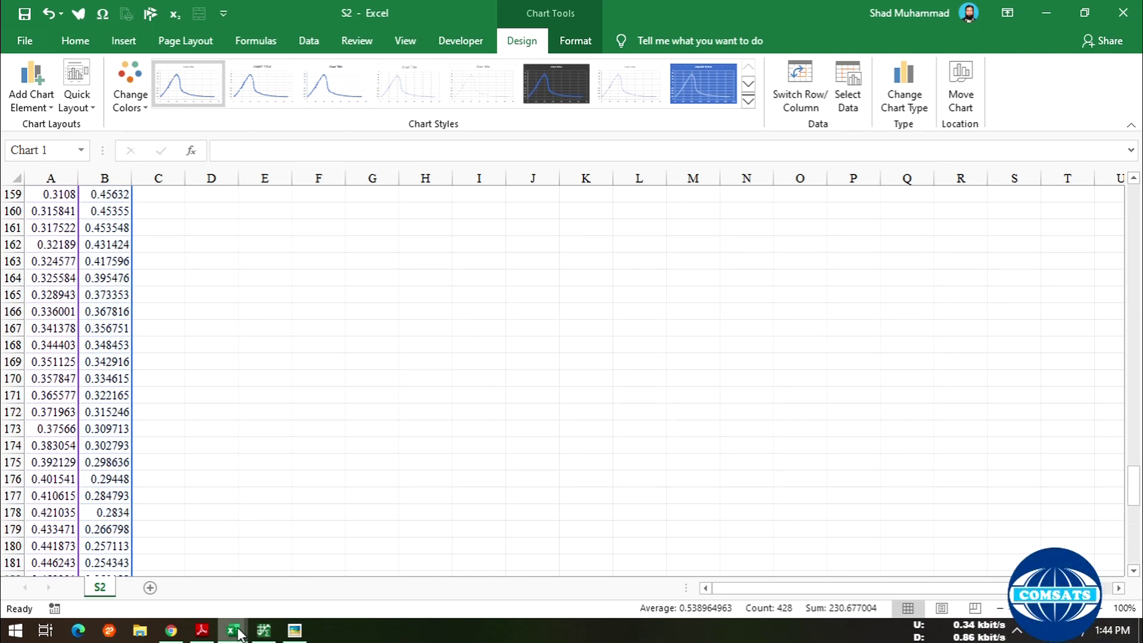
- Try pasting the chart into S1 at cell D1, remove it, and return to S2
{"action": "mouse_move", "coordinate": [233, 630]}
{"action": "left_click", "coordinate": [289, 574]}
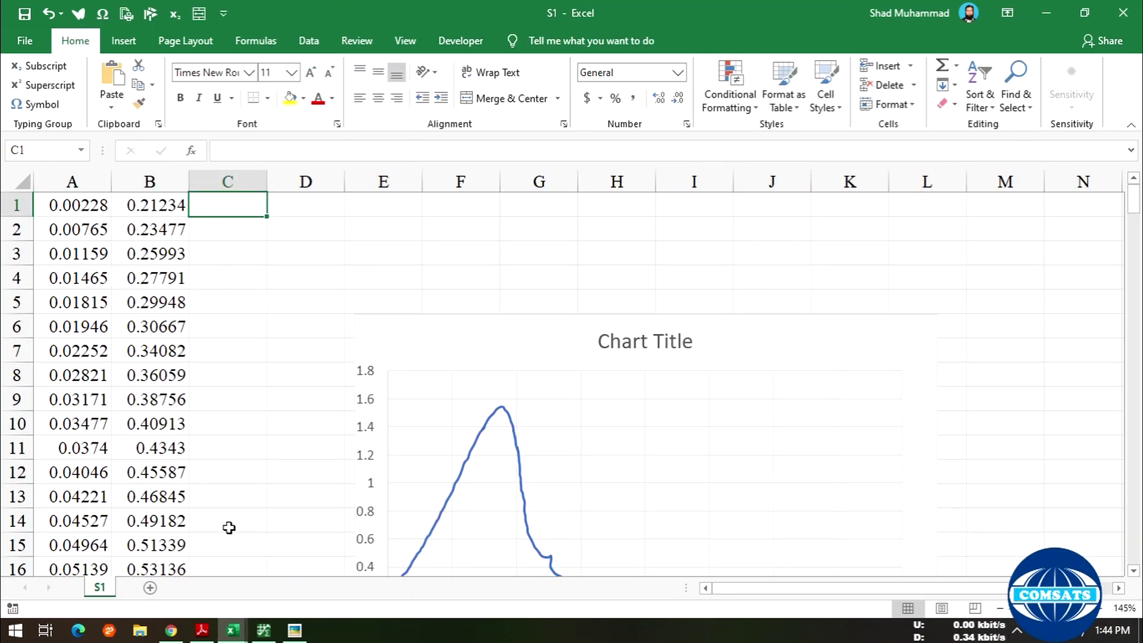
{"action": "left_click", "coordinate": [307, 202]}
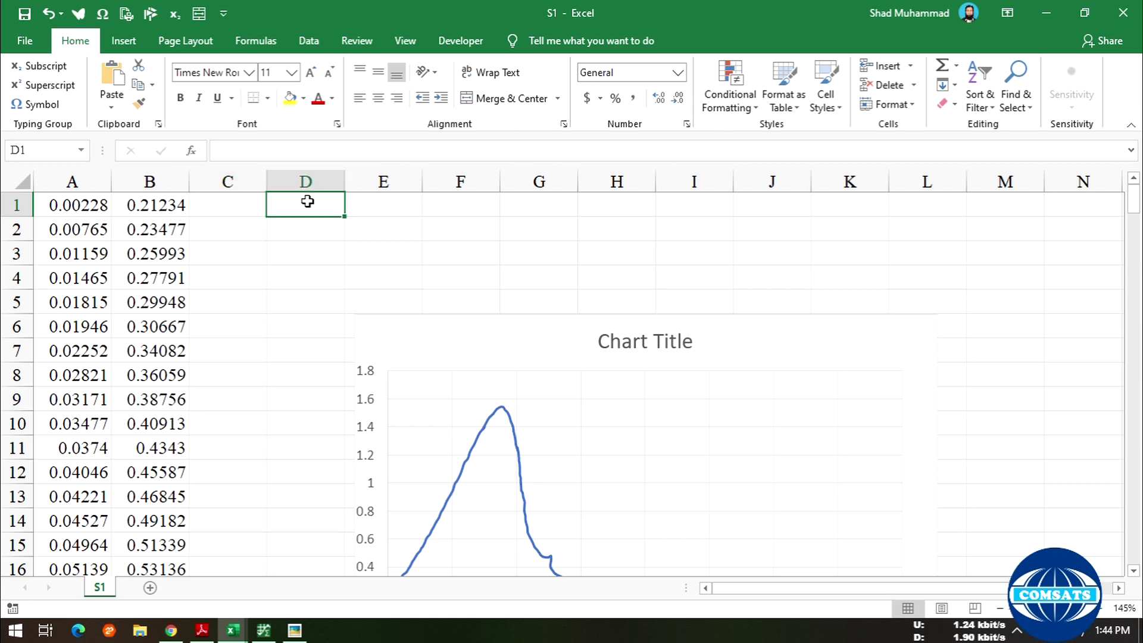
{"action": "key", "text": "ctrl+v"}
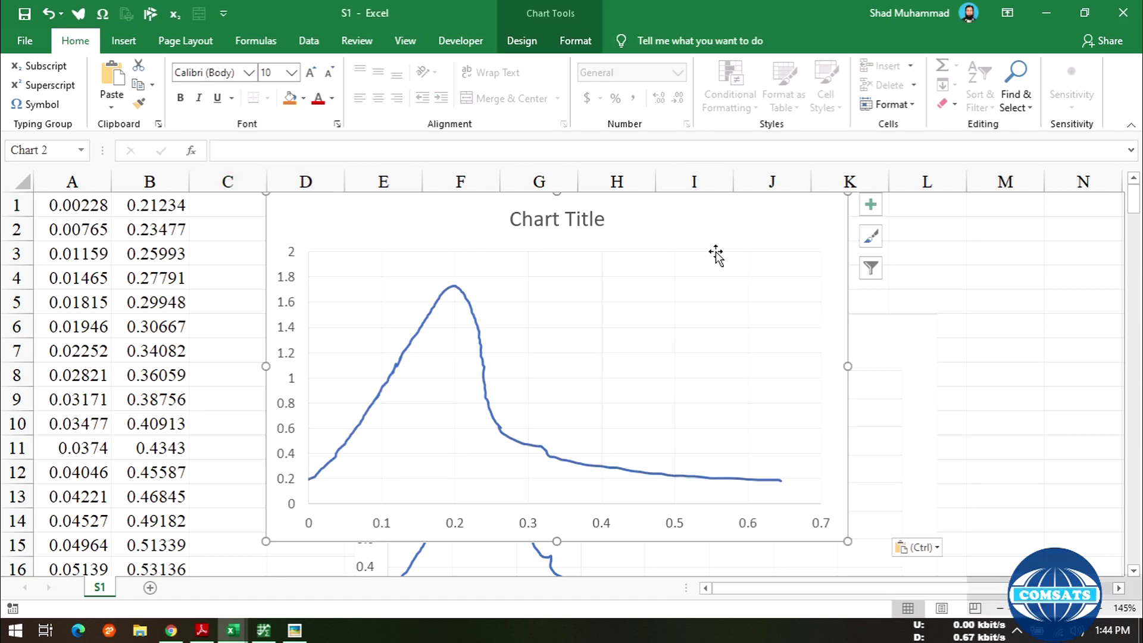
{"action": "key", "text": "Delete"}
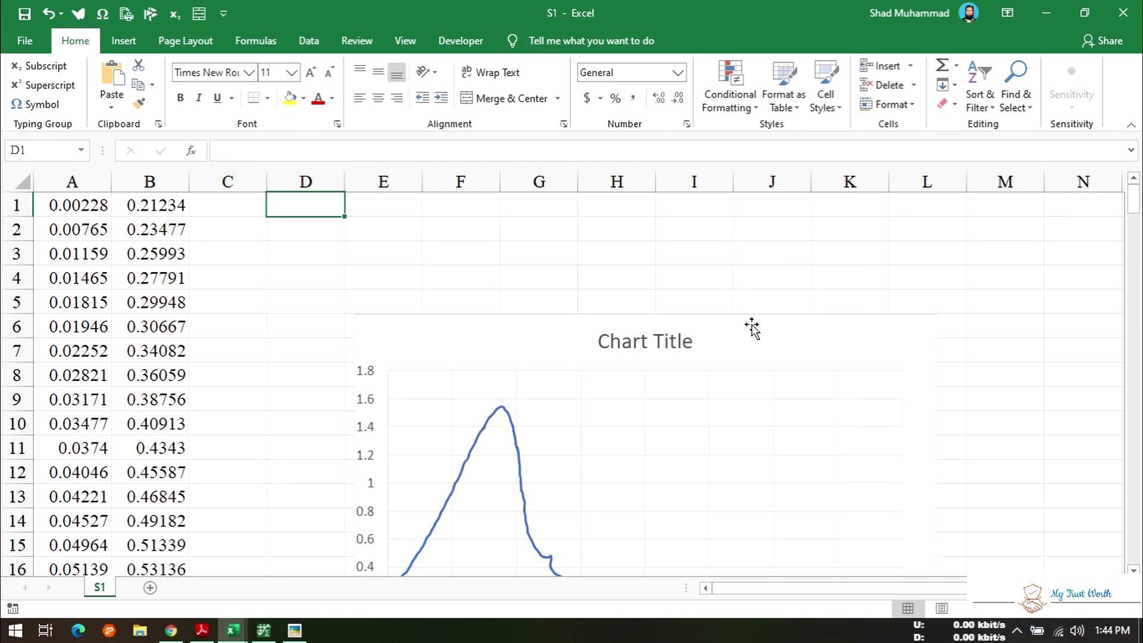
{"action": "left_click", "coordinate": [752, 327]}
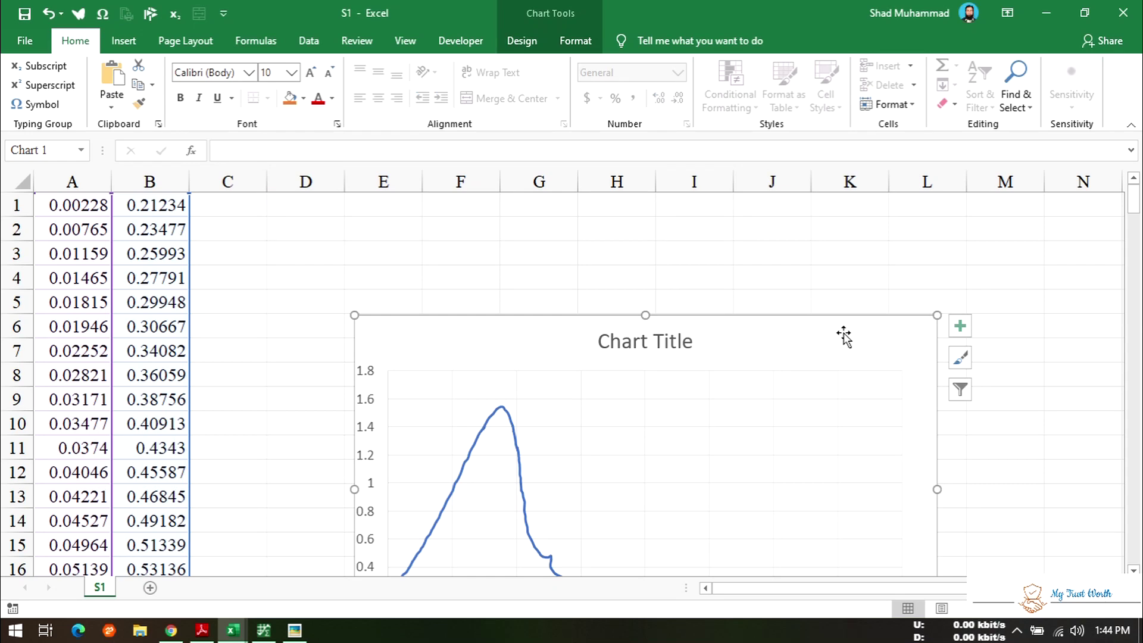
{"action": "left_click", "coordinate": [321, 212]}
{"action": "mouse_move", "coordinate": [233, 631]}
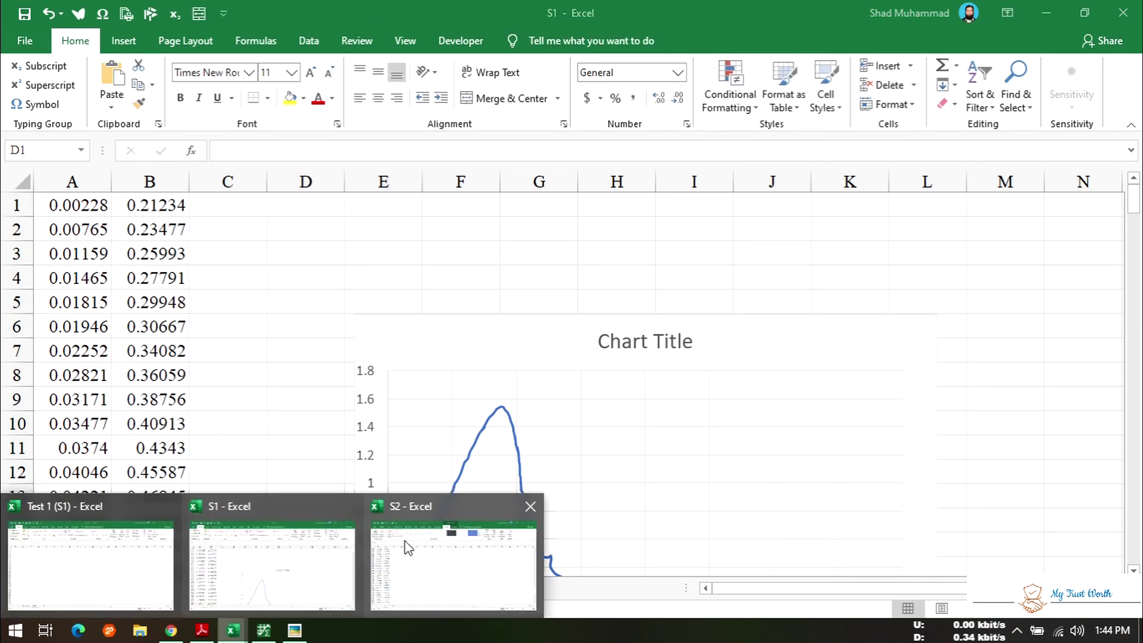
{"action": "left_click", "coordinate": [408, 547]}
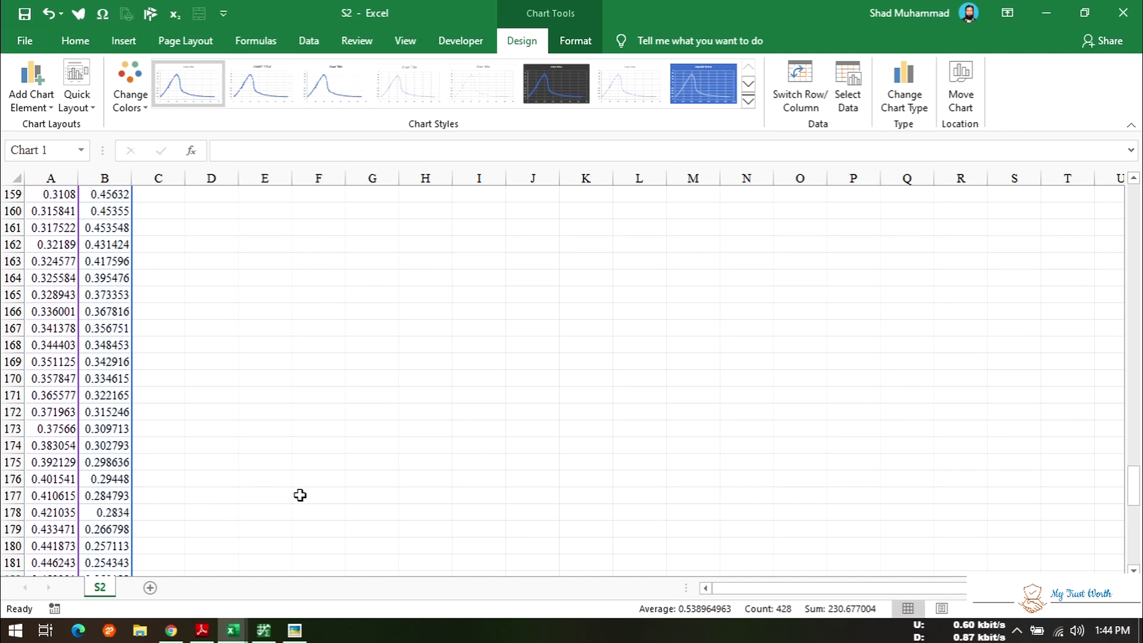
{"action": "scroll", "coordinate": [300, 496], "scroll_direction": "up", "scroll_amount": 20}
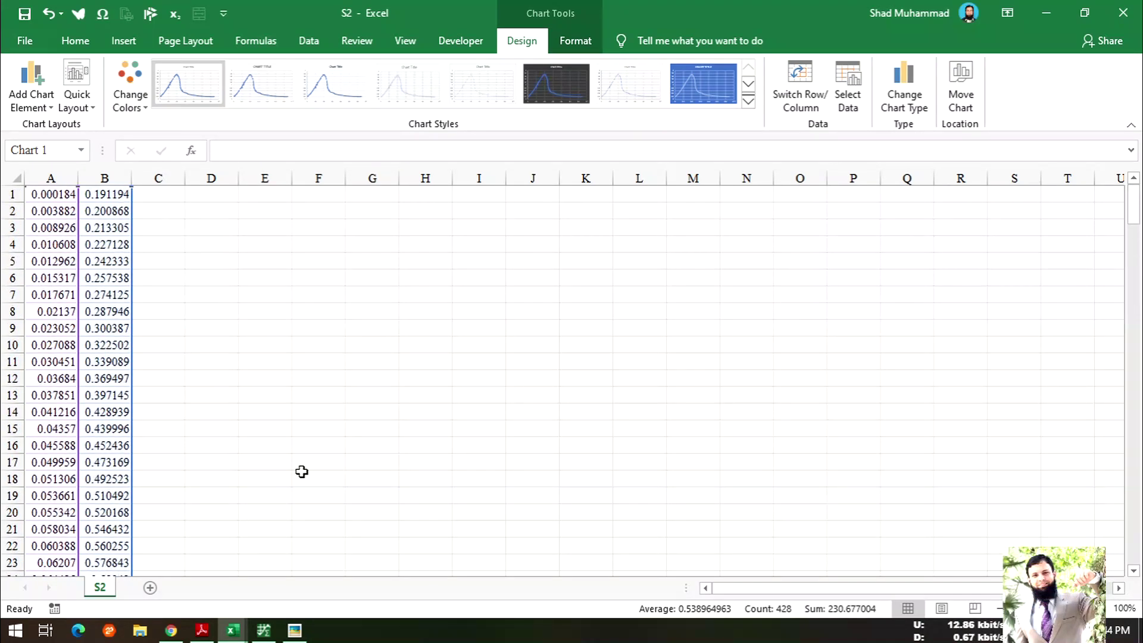
- Paste the chart into S1 once more, undo it, and go back to S2
{"action": "mouse_move", "coordinate": [233, 631]}
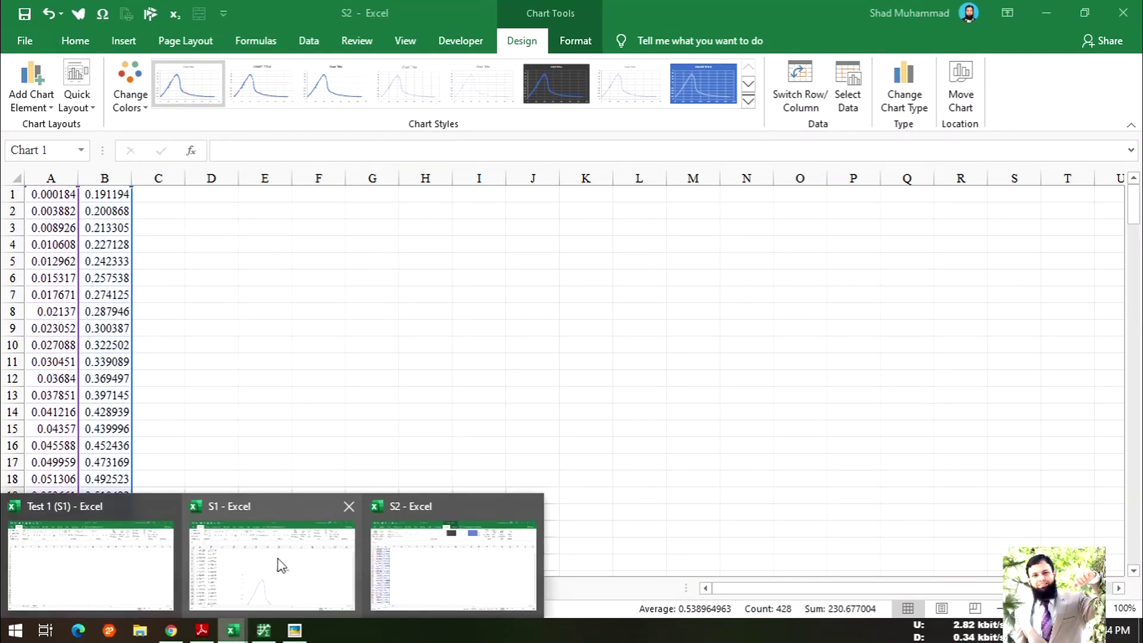
{"action": "left_click", "coordinate": [304, 557]}
{"action": "key", "text": "ctrl+v"}
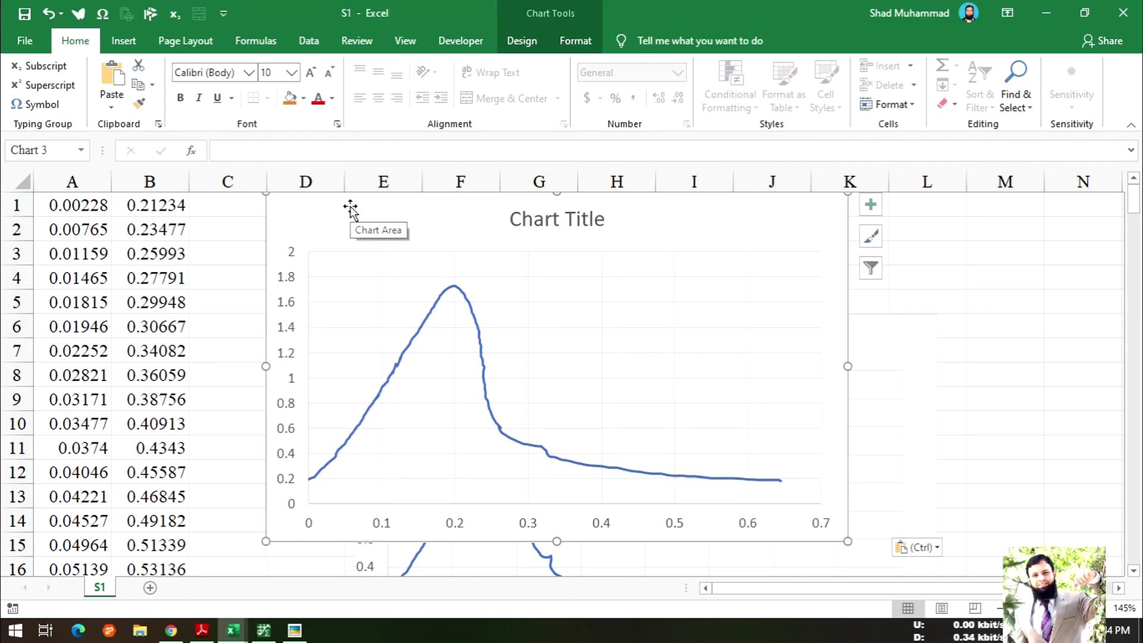
{"action": "key", "text": "ctrl+z"}
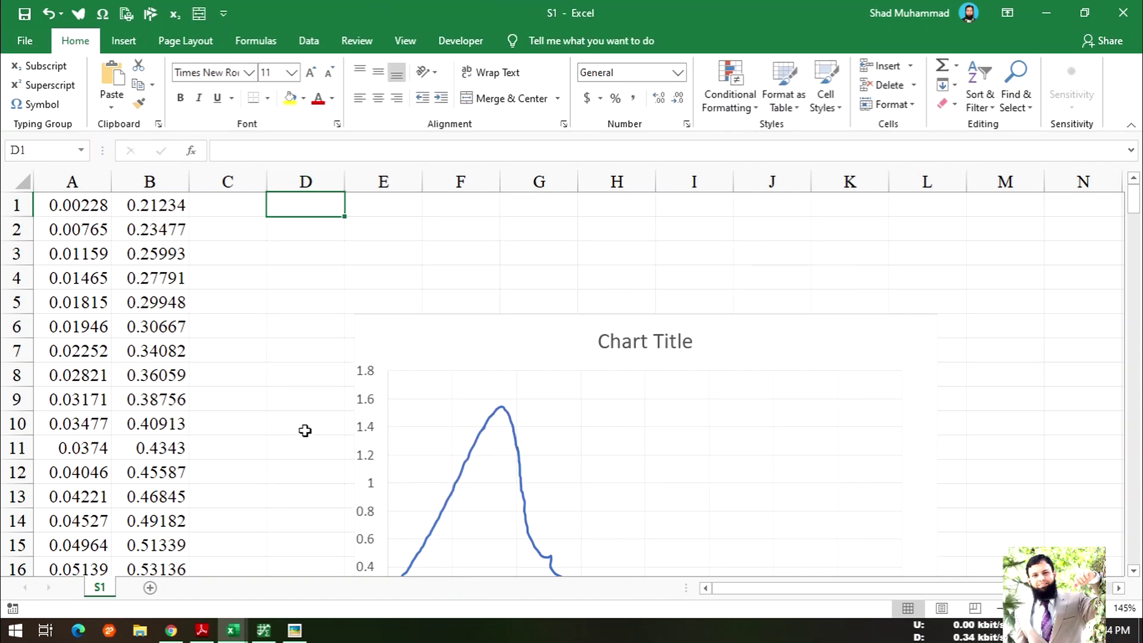
{"action": "mouse_move", "coordinate": [233, 631]}
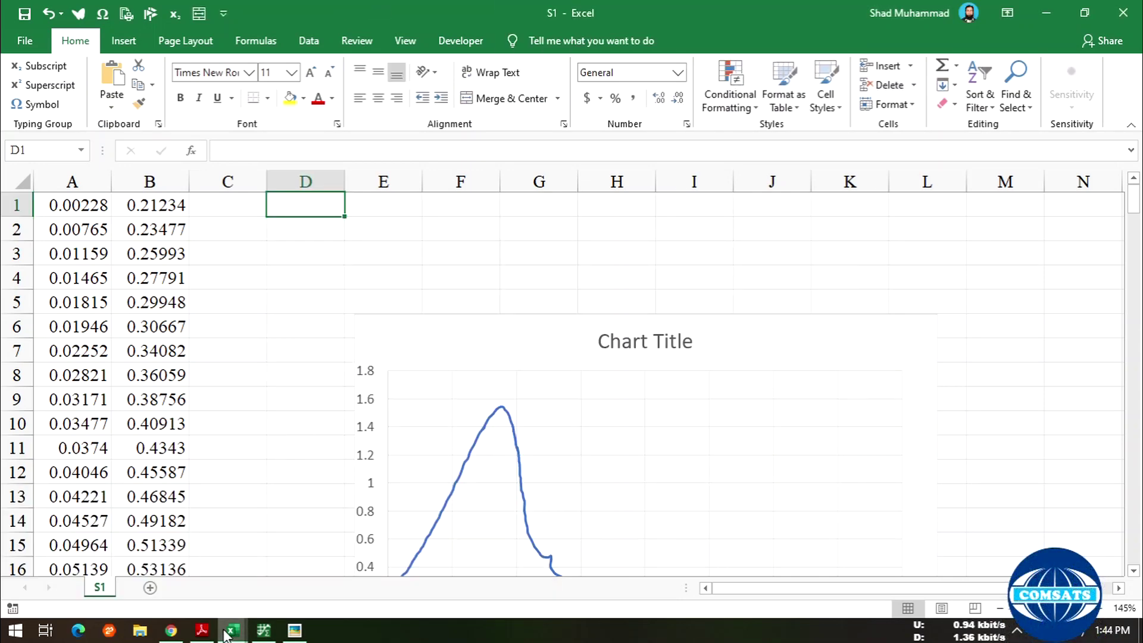
{"action": "left_click", "coordinate": [512, 506]}
- Remove S2's chart, copy its two data columns into S1 at D1, and move S1's chart right
{"action": "left_click_drag", "start_coordinate": [1136, 207], "coordinate": [1135, 530]}
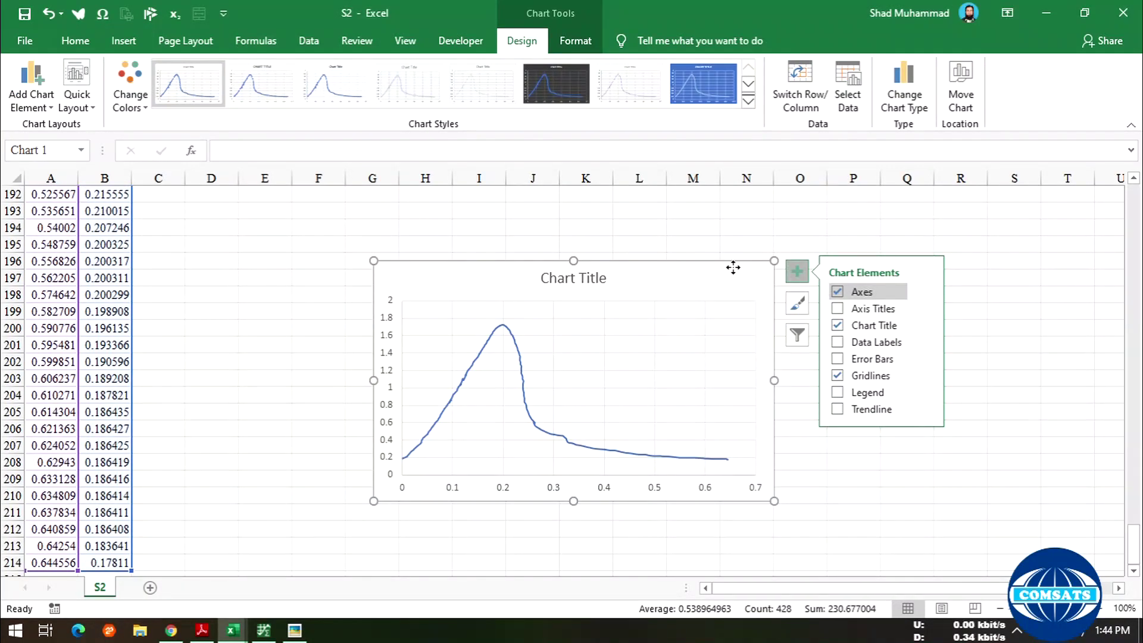
{"action": "key", "text": "ctrl+z"}
{"action": "scroll", "coordinate": [462, 283], "scroll_direction": "up", "scroll_amount": 4}
{"action": "key", "text": "ctrl+c"}
{"action": "mouse_move", "coordinate": [233, 631]}
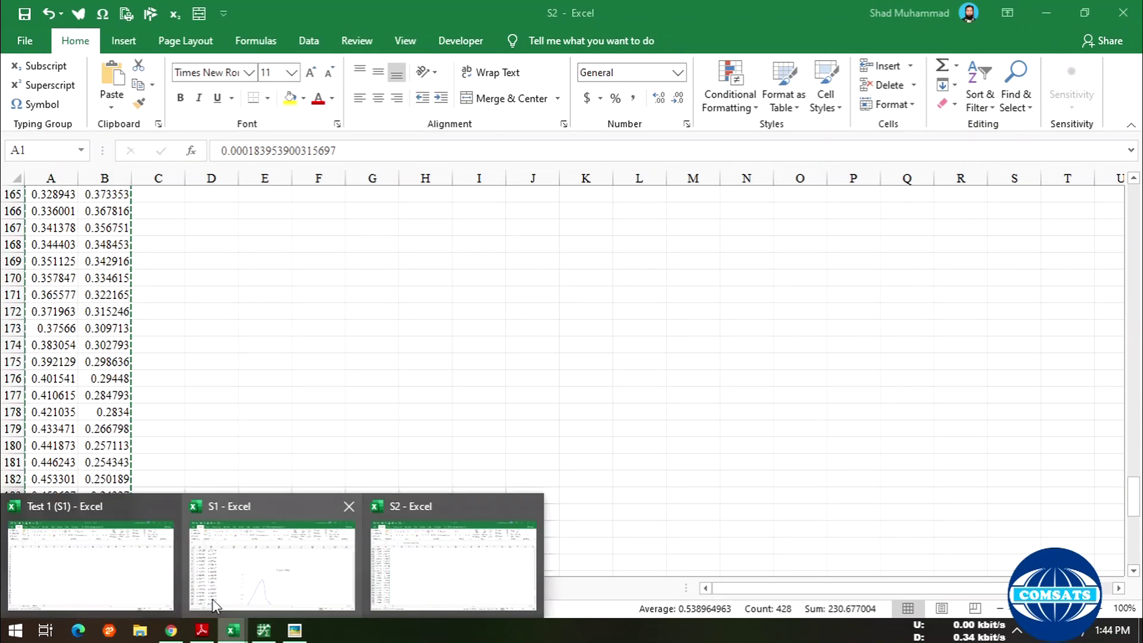
{"action": "left_click", "coordinate": [218, 575]}
{"action": "key", "text": "ctrl+v"}
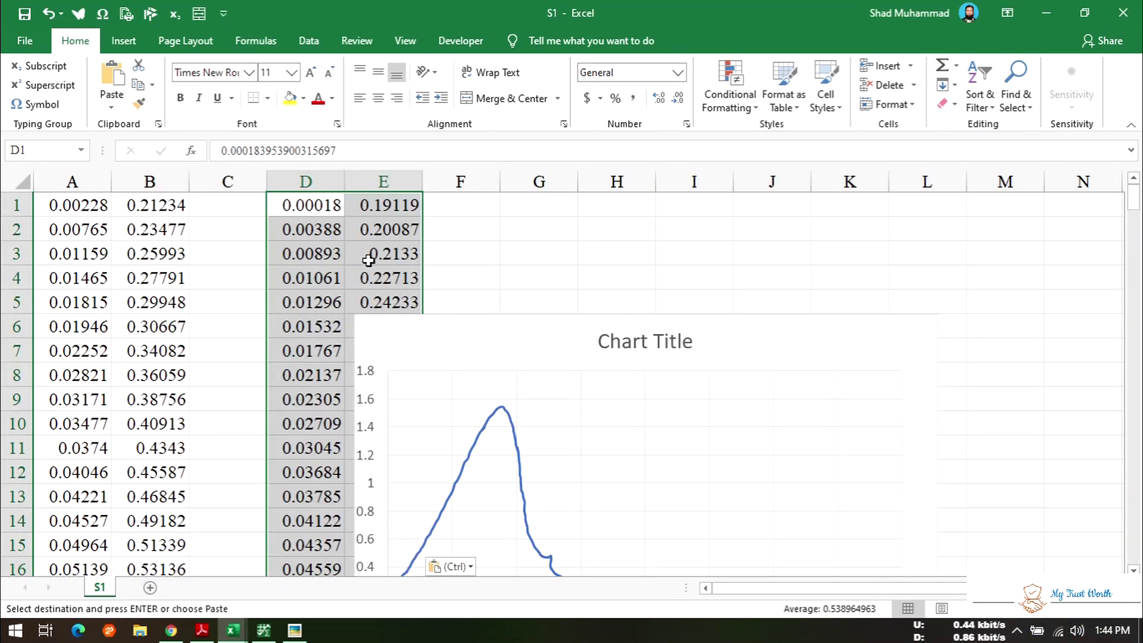
{"action": "left_click_drag", "start_coordinate": [731, 342], "coordinate": [896, 250]}
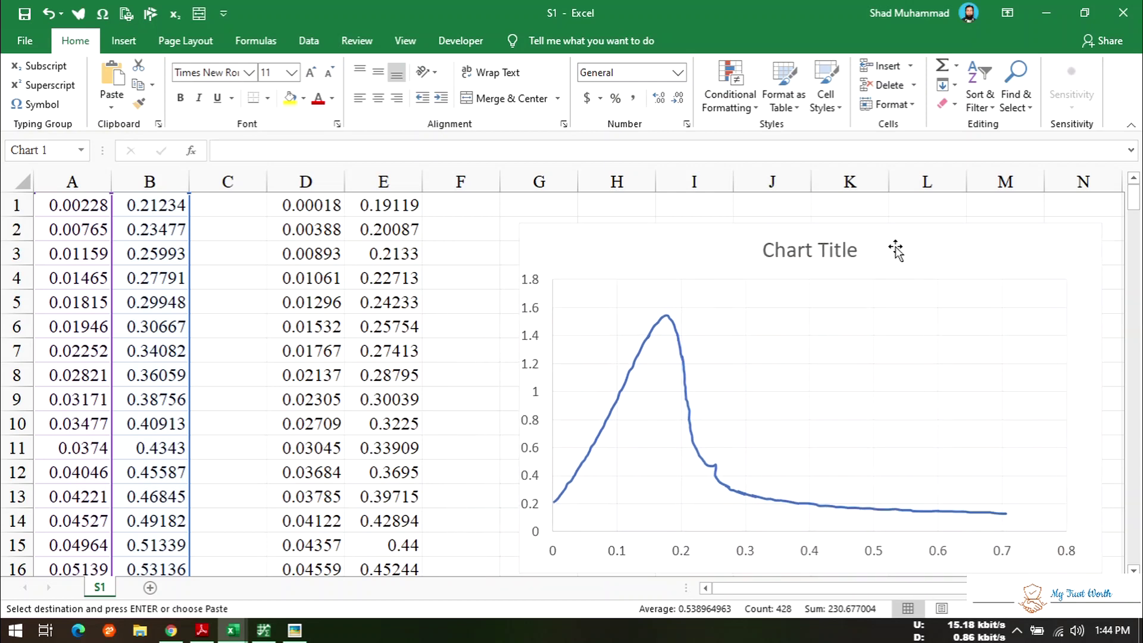
{"action": "right_click", "coordinate": [774, 308]}
- Name the chart's existing series S1 in the Select Data Source dialog
{"action": "left_click", "coordinate": [825, 415]}
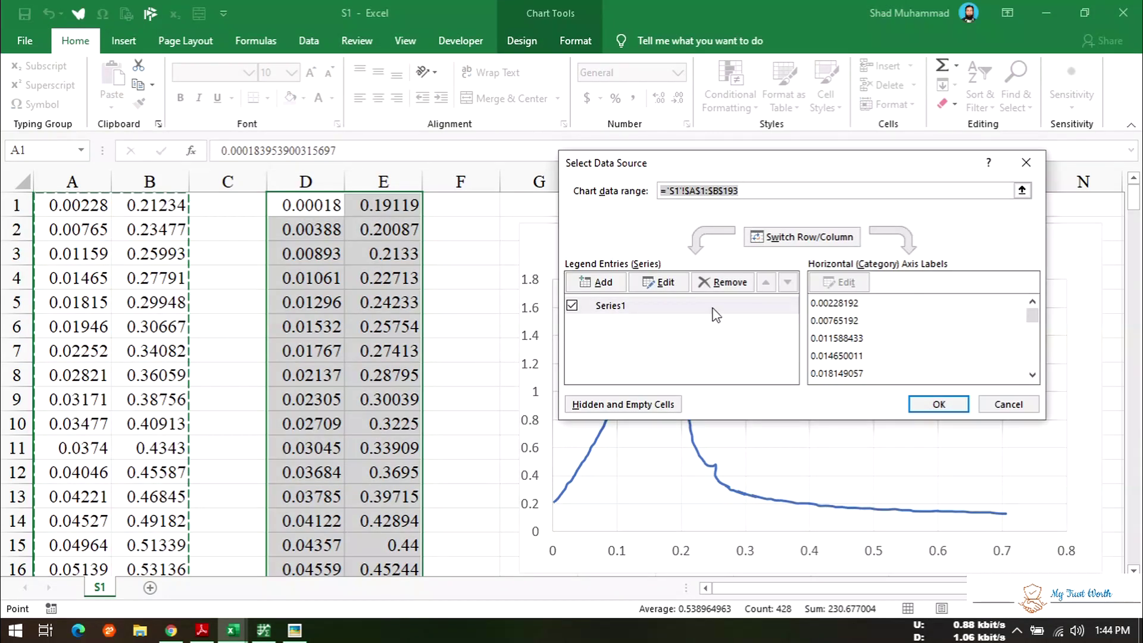
{"action": "left_click", "coordinate": [661, 283]}
{"action": "type", "text": "S1"}
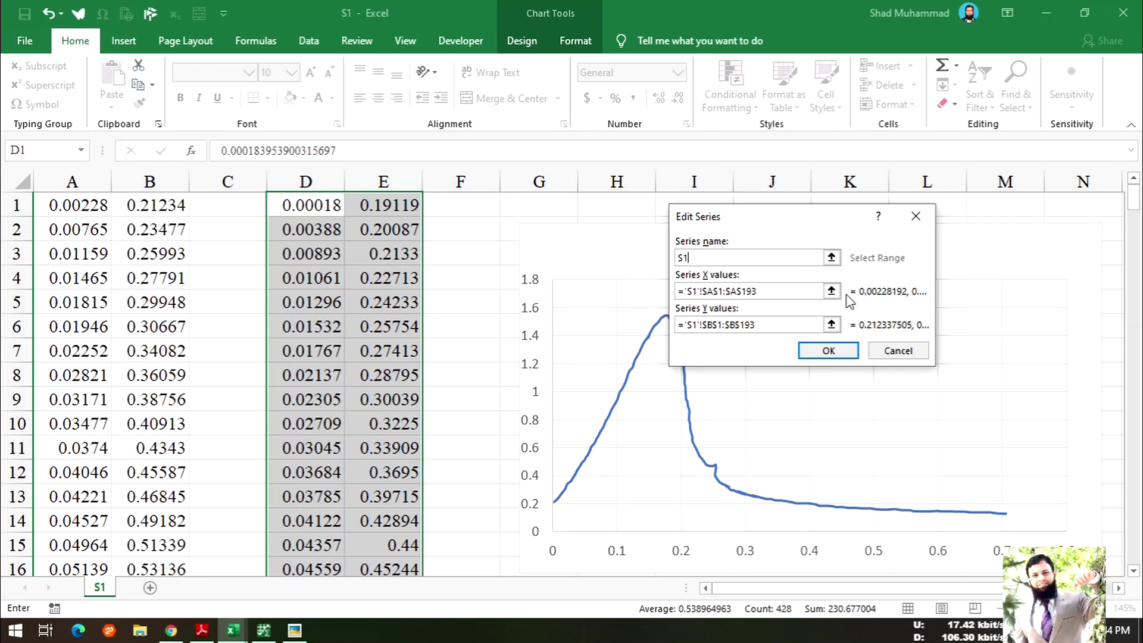
{"action": "left_click", "coordinate": [817, 352]}
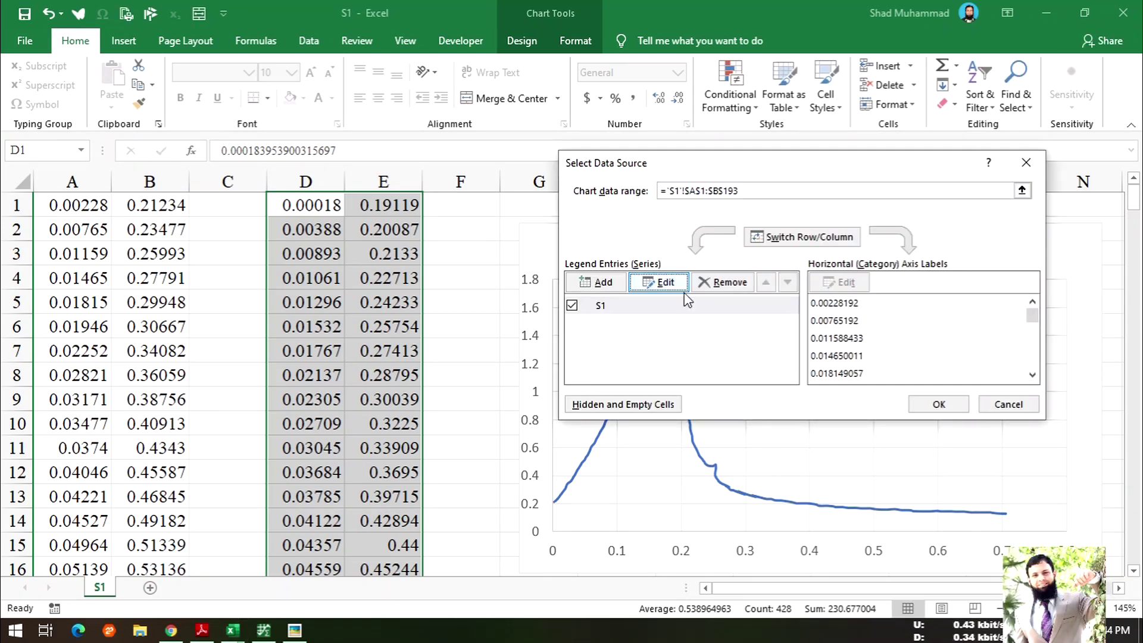
- Add a second series named S2 with x values from D1:D214
{"action": "left_click", "coordinate": [662, 284]}
{"action": "type", "text": "S2"}
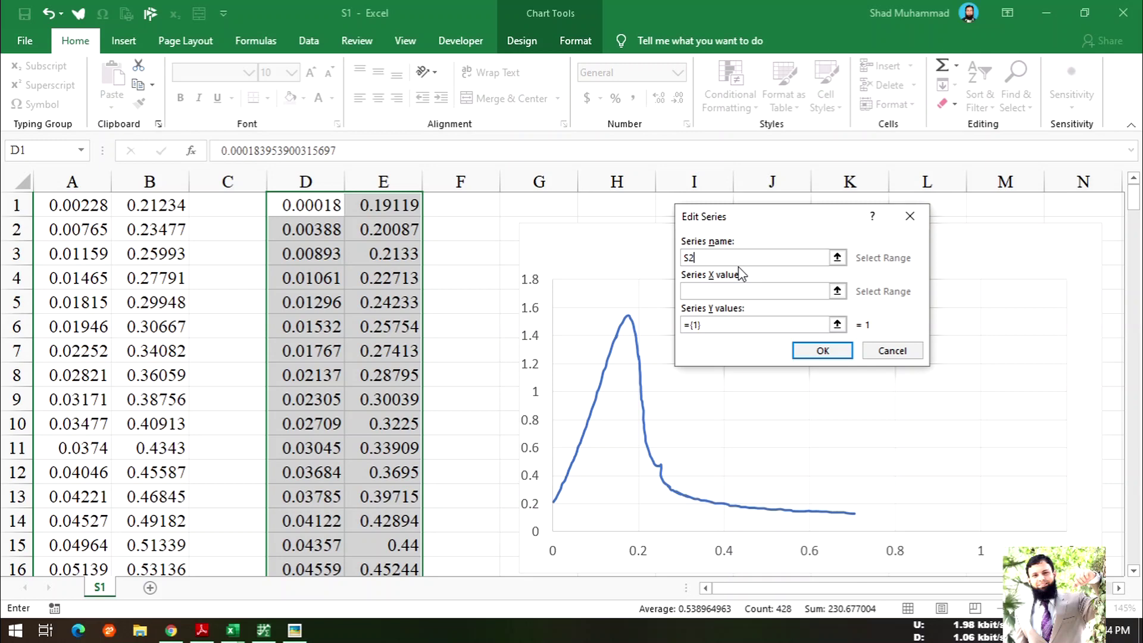
{"action": "key", "text": "Tab"}
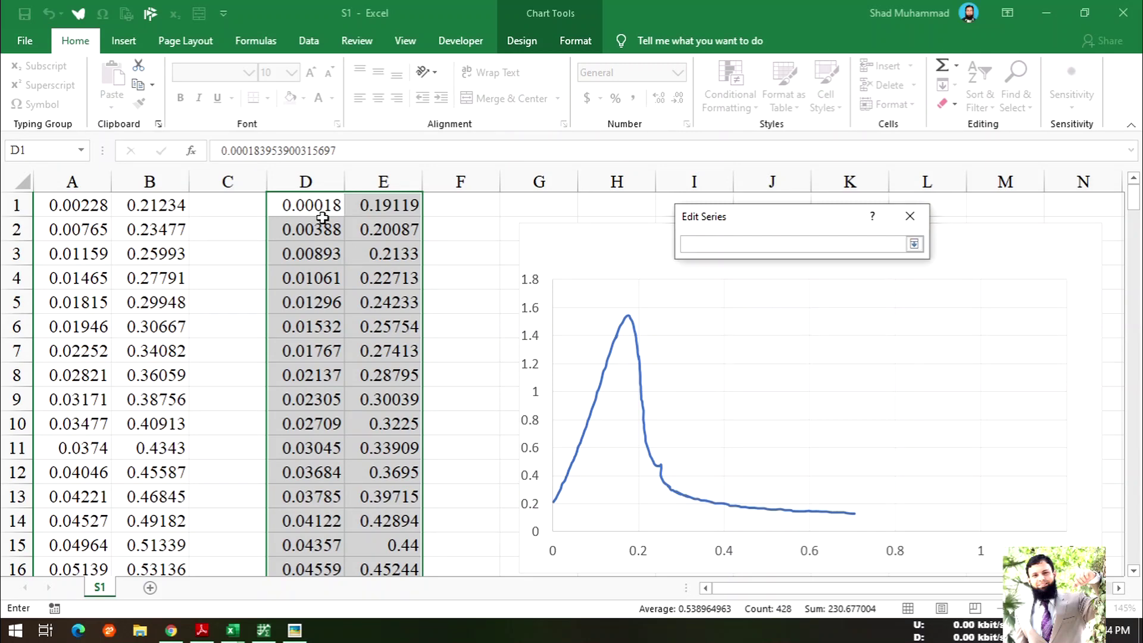
{"action": "left_click", "coordinate": [296, 204]}
{"action": "left_click_drag", "start_coordinate": [296, 204], "coordinate": [305, 640]}
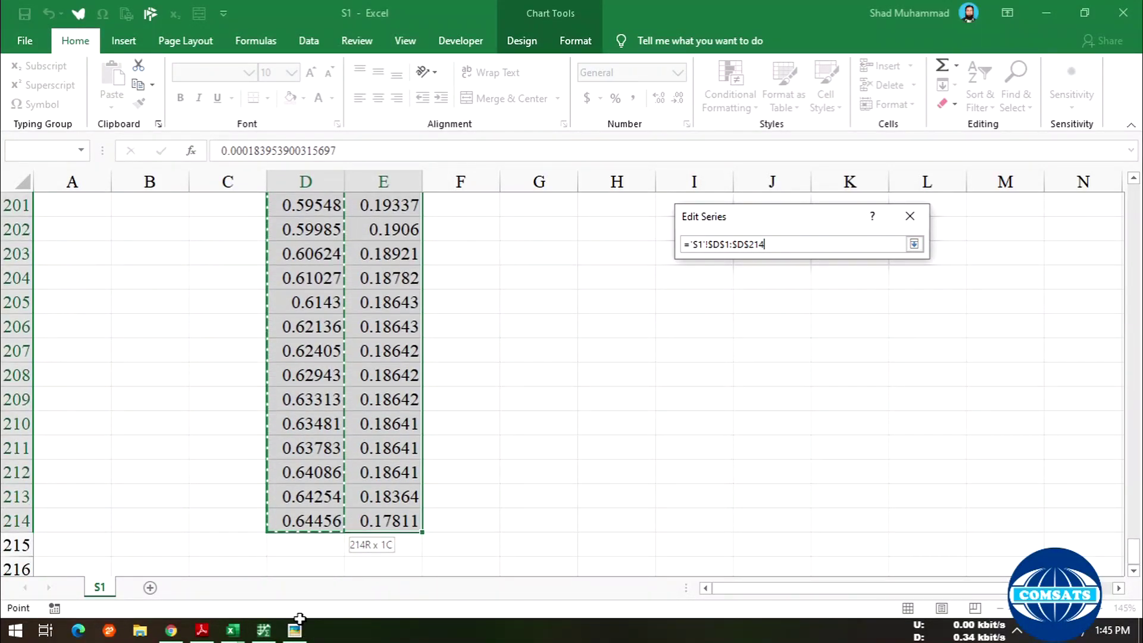
{"action": "left_click_drag", "start_coordinate": [309, 518], "coordinate": [309, 520]}
{"action": "left_click", "coordinate": [914, 244]}
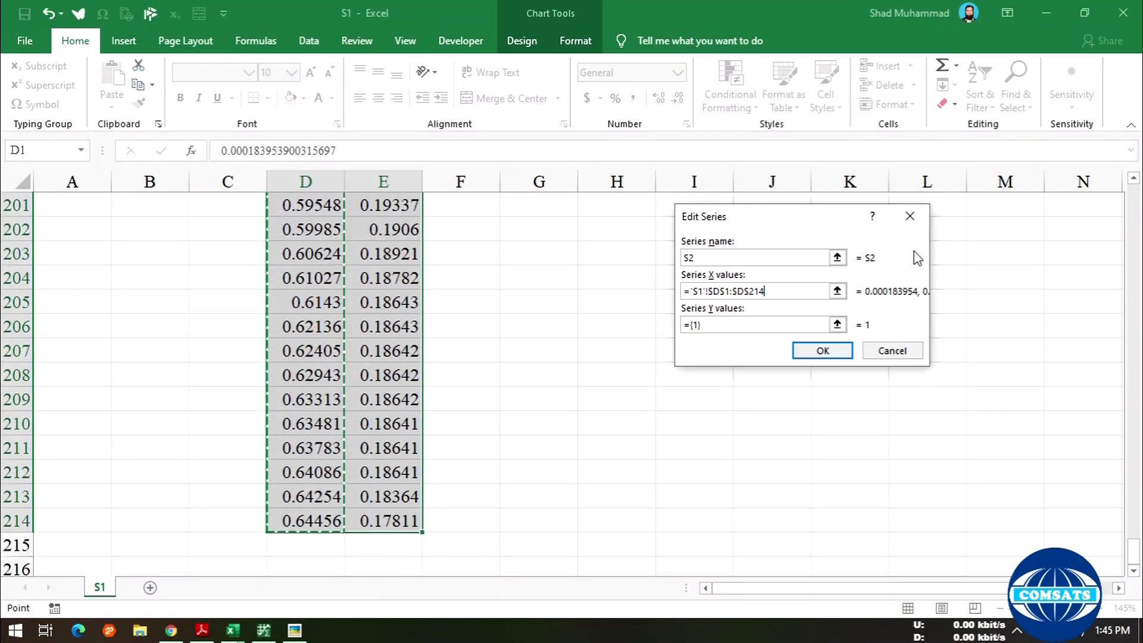
- Set the S2 series y values to E1:E214 and apply the data source changes
{"action": "left_click", "coordinate": [838, 325]}
{"action": "scroll", "coordinate": [533, 375], "scroll_direction": "up", "scroll_amount": 20}
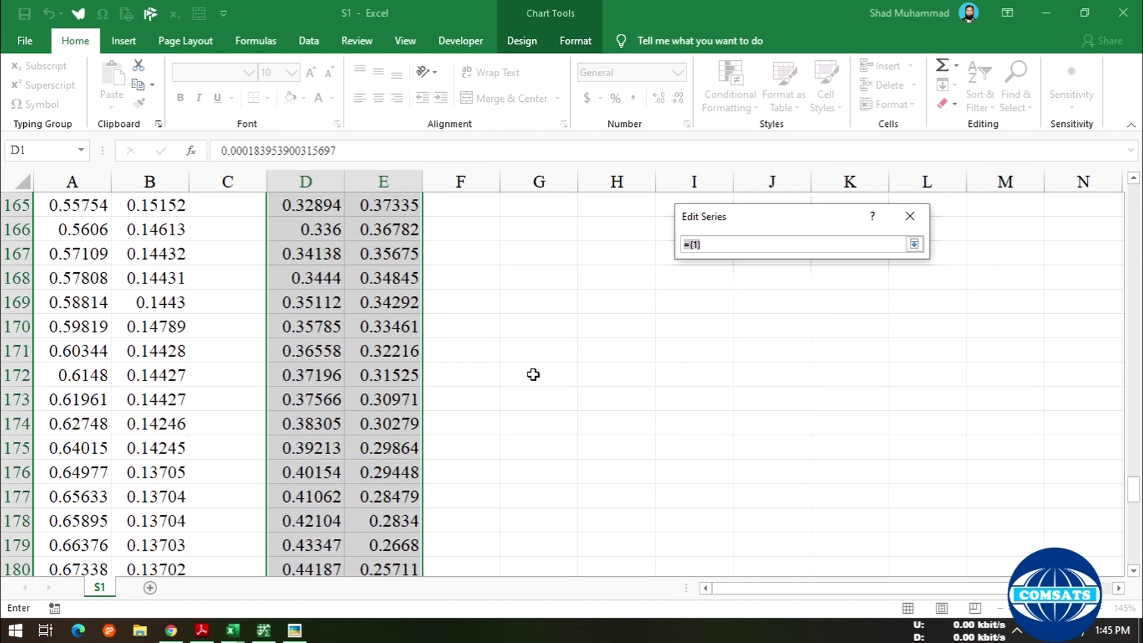
{"action": "scroll", "coordinate": [533, 375], "scroll_direction": "up", "scroll_amount": 20}
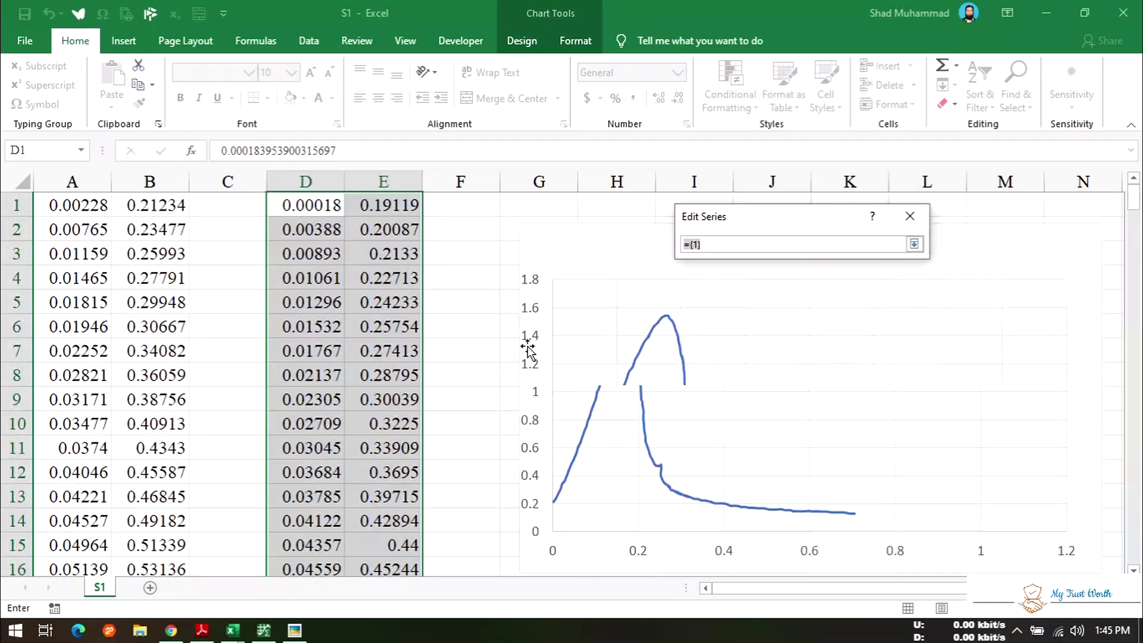
{"action": "left_click", "coordinate": [387, 205]}
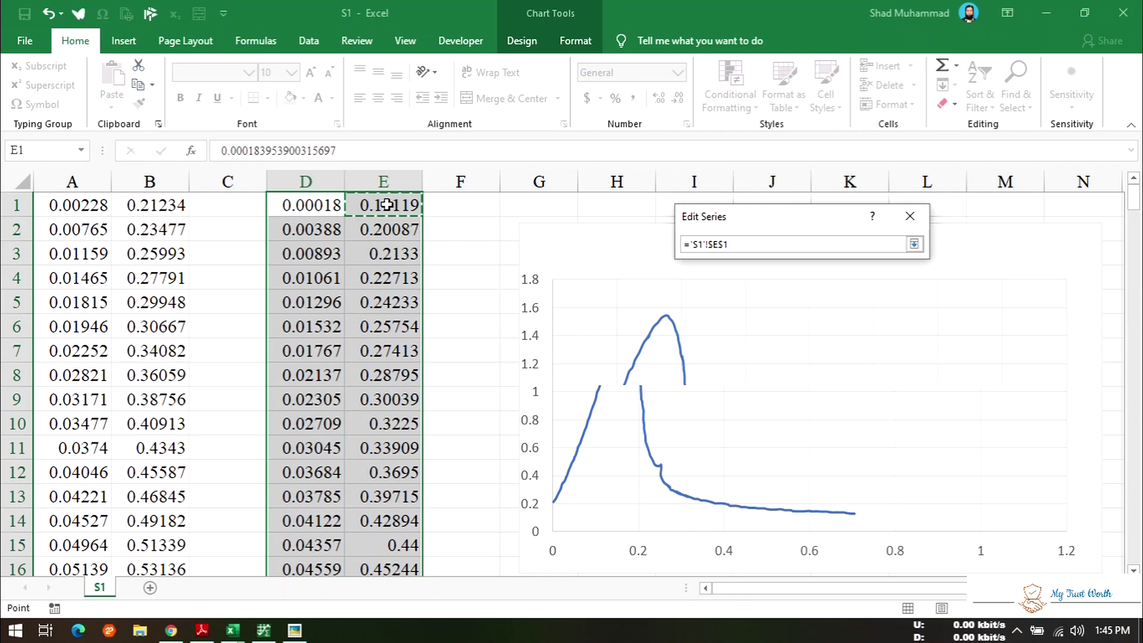
{"action": "key", "text": "ctrl+shift+Down"}
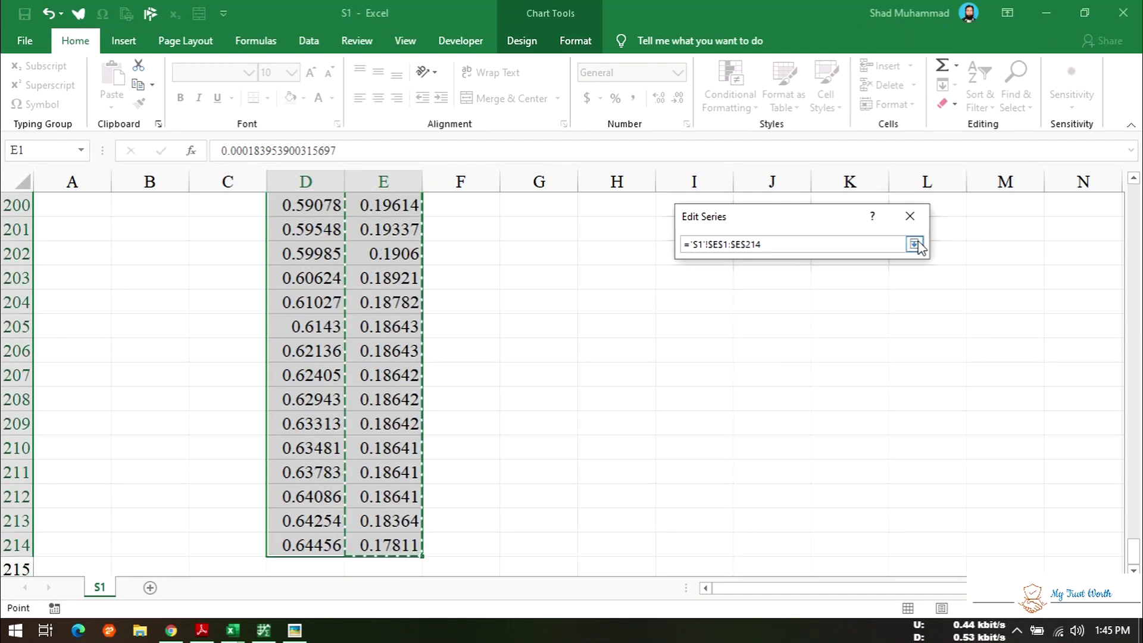
{"action": "left_click", "coordinate": [914, 244]}
{"action": "left_click", "coordinate": [824, 350]}
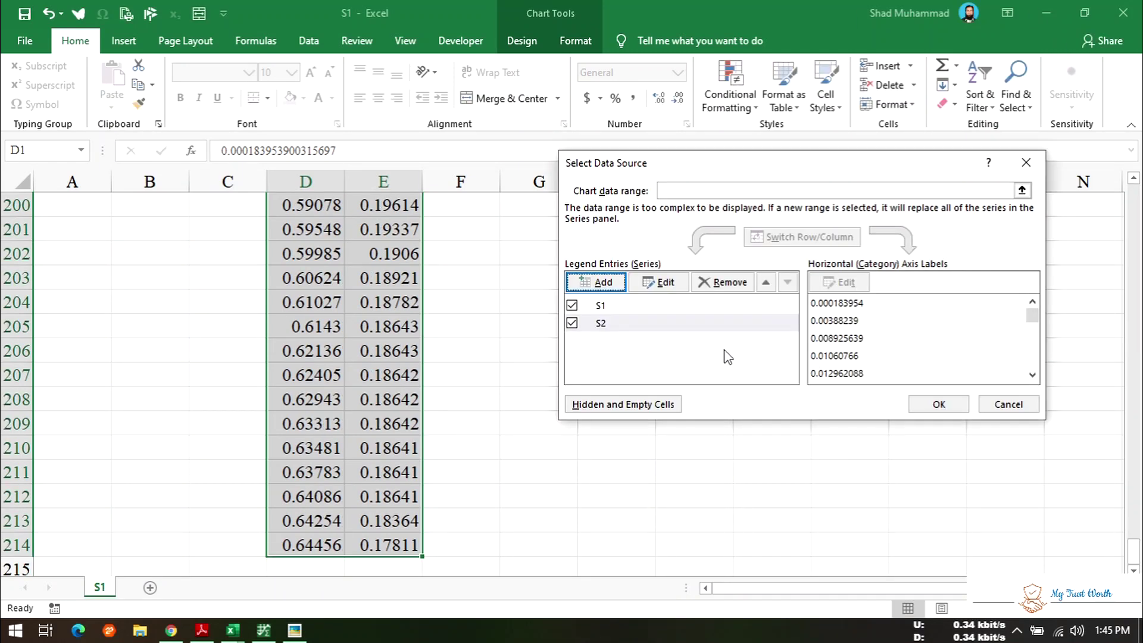
{"action": "left_click", "coordinate": [939, 408]}
{"action": "scroll", "coordinate": [773, 375], "scroll_direction": "up", "scroll_amount": 20}
{"action": "scroll", "coordinate": [777, 356], "scroll_direction": "up", "scroll_amount": 20}
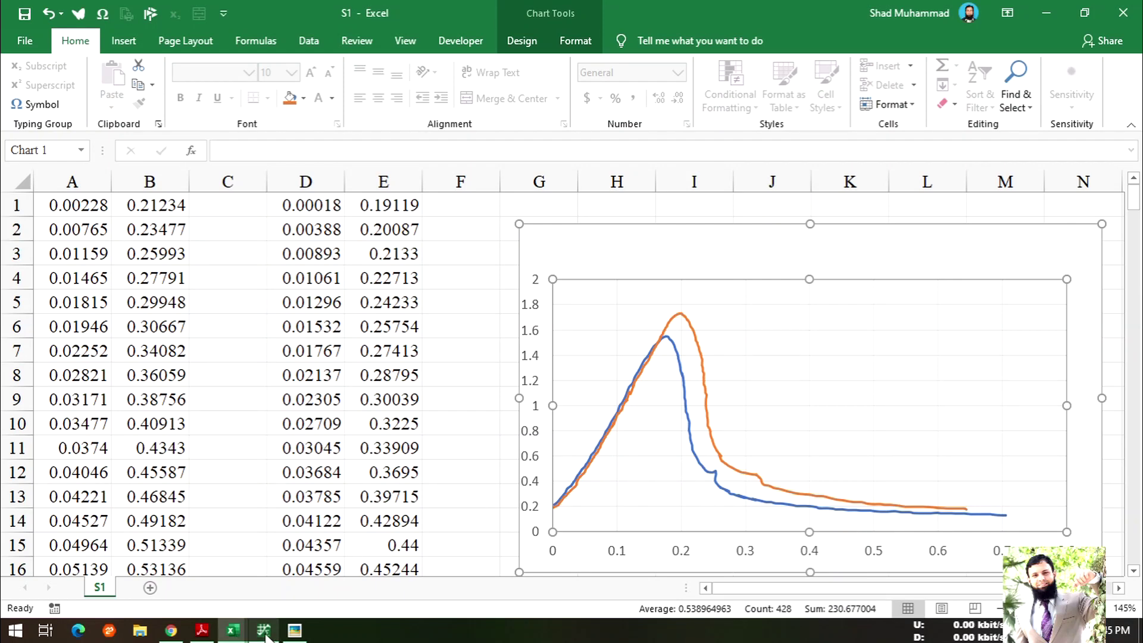
- Compare the chart with the original figure and set the vertical axis maximum to 3
{"action": "left_click", "coordinate": [295, 630]}
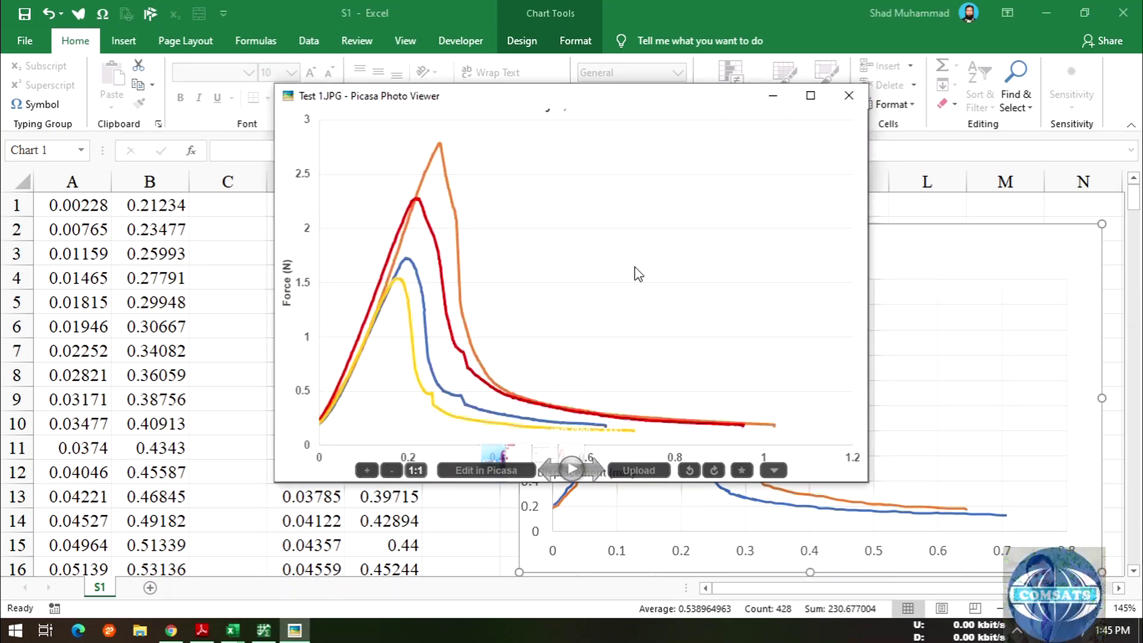
{"action": "left_click_drag", "start_coordinate": [608, 102], "coordinate": [396, 201]}
{"action": "left_click", "coordinate": [567, 201]}
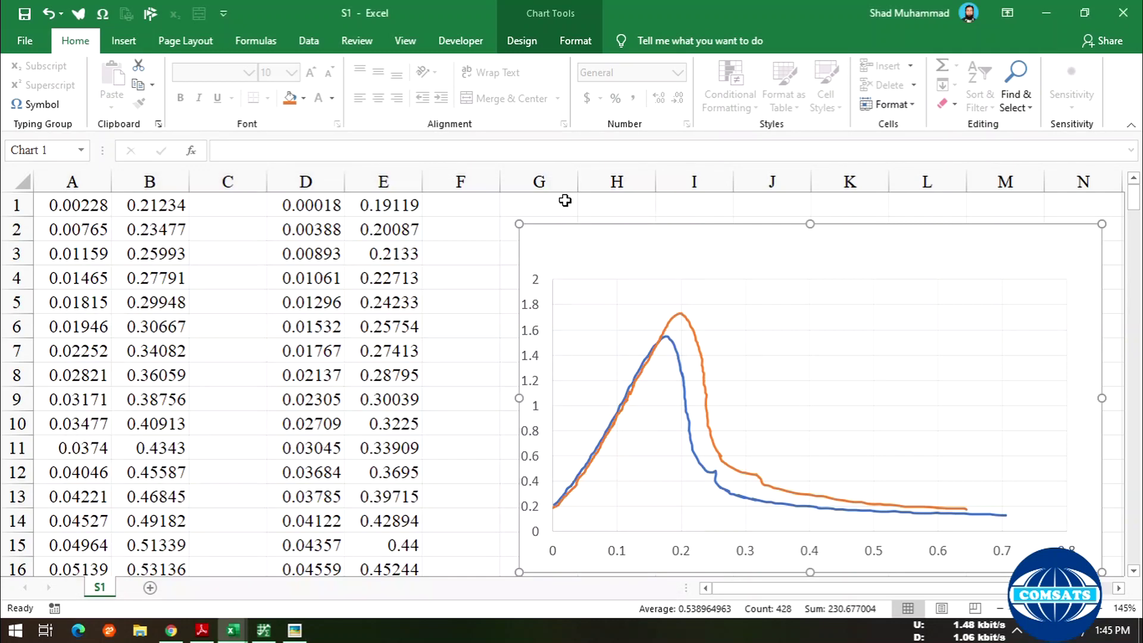
{"action": "left_click", "coordinate": [536, 293]}
{"action": "right_click", "coordinate": [536, 279]}
{"action": "left_click", "coordinate": [606, 454]}
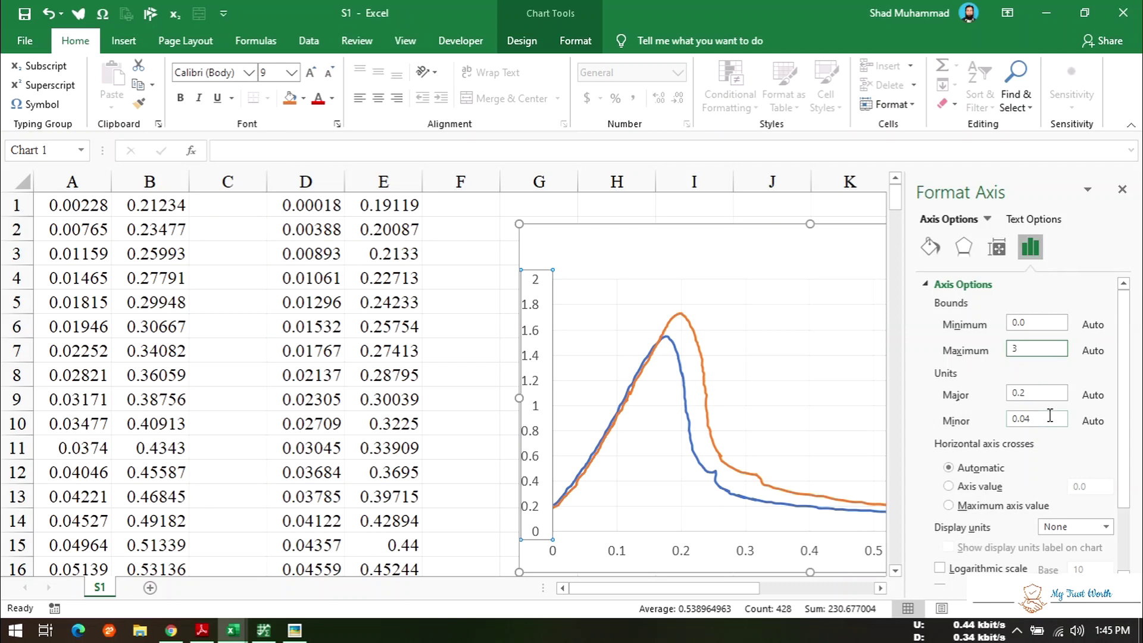
{"action": "scroll", "coordinate": [1043, 524], "scroll_direction": "down", "scroll_amount": 3}
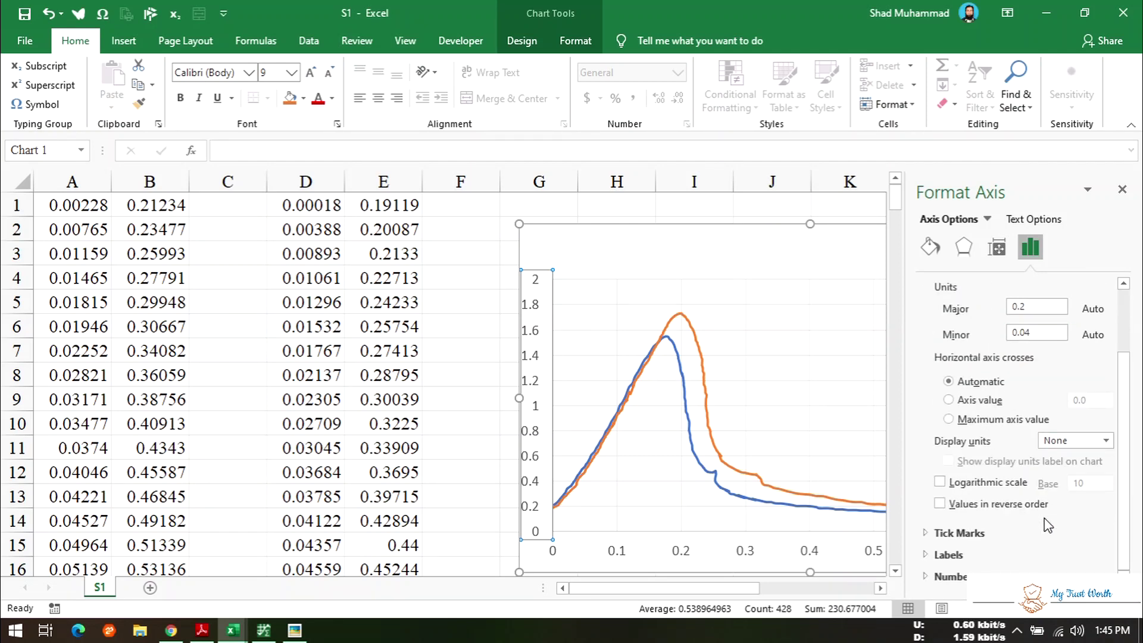
{"action": "scroll", "coordinate": [920, 493], "scroll_direction": "up", "scroll_amount": 3}
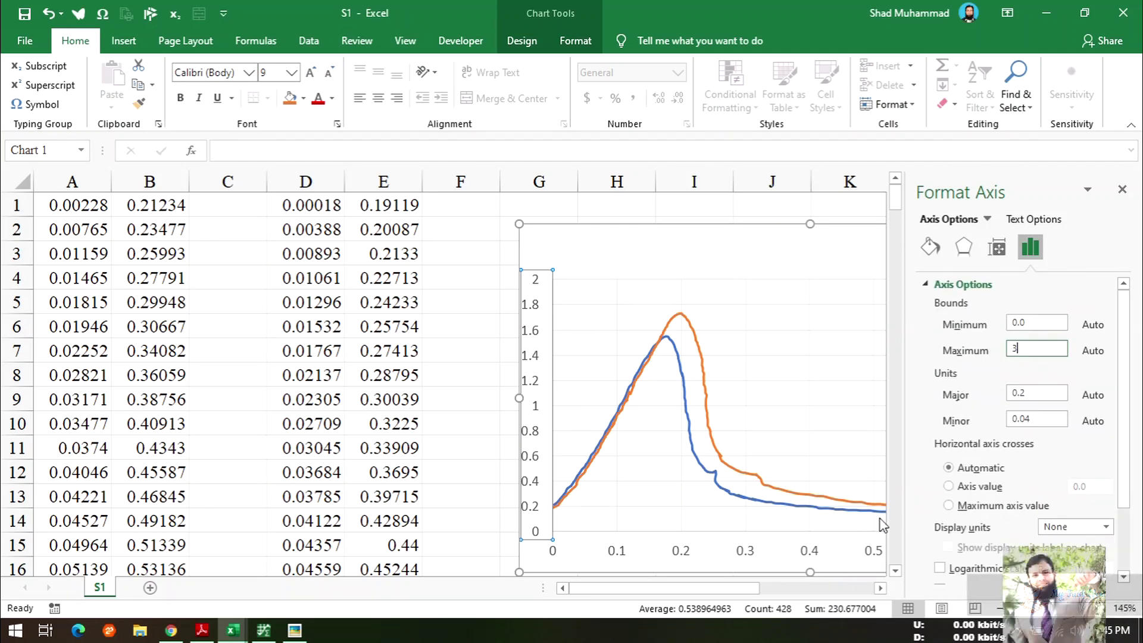
{"action": "left_click", "coordinate": [686, 555]}
- Set the horizontal axis maximum to 1.2 and close the Format Axis pane
{"action": "right_click", "coordinate": [689, 559]}
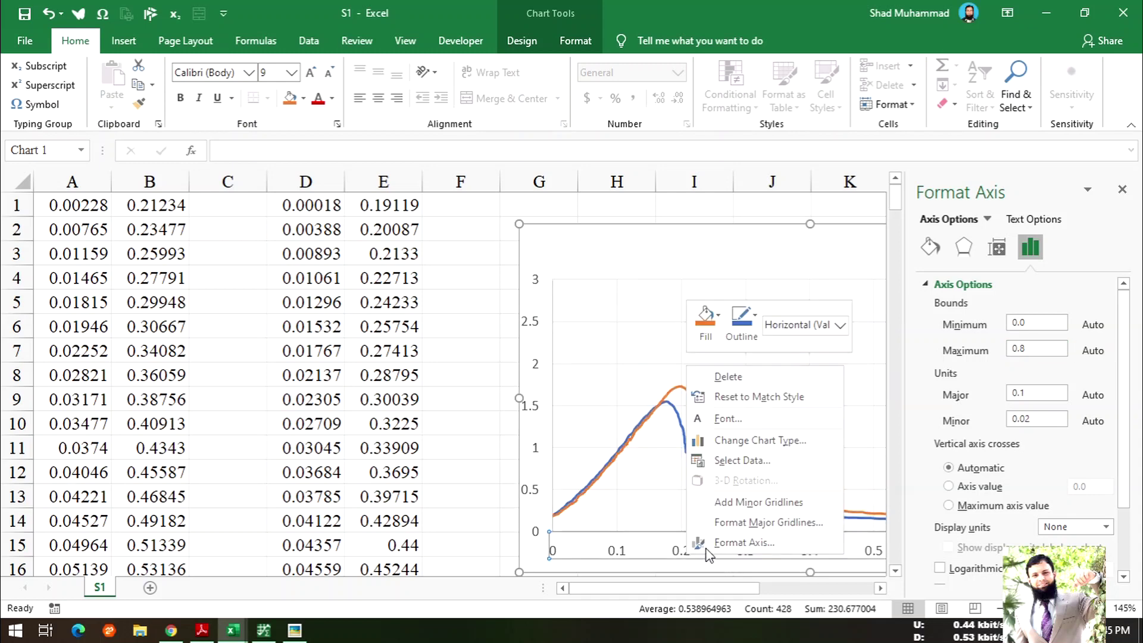
{"action": "left_click", "coordinate": [755, 541]}
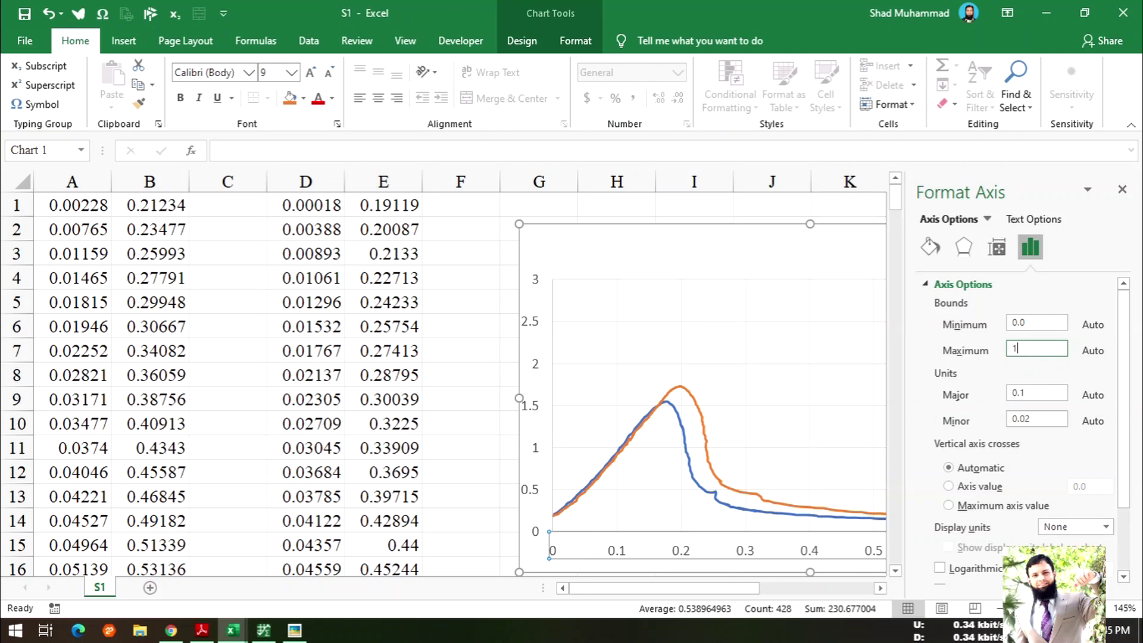
{"action": "key", "text": "BackSpace"}
{"action": "left_click", "coordinate": [473, 300]}
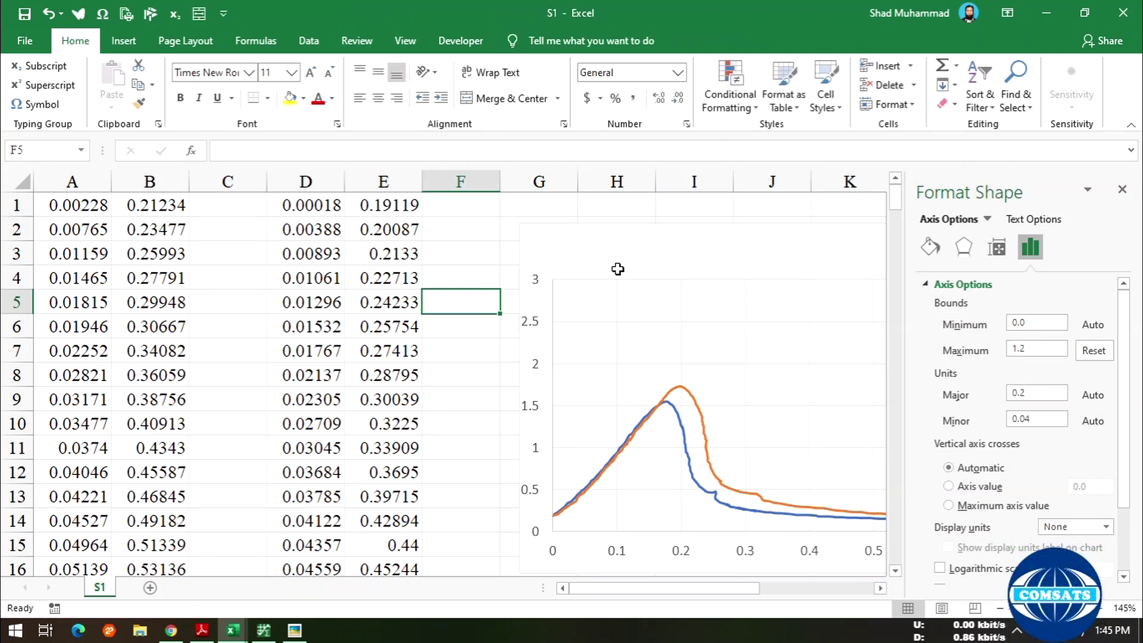
{"action": "left_click", "coordinate": [663, 250]}
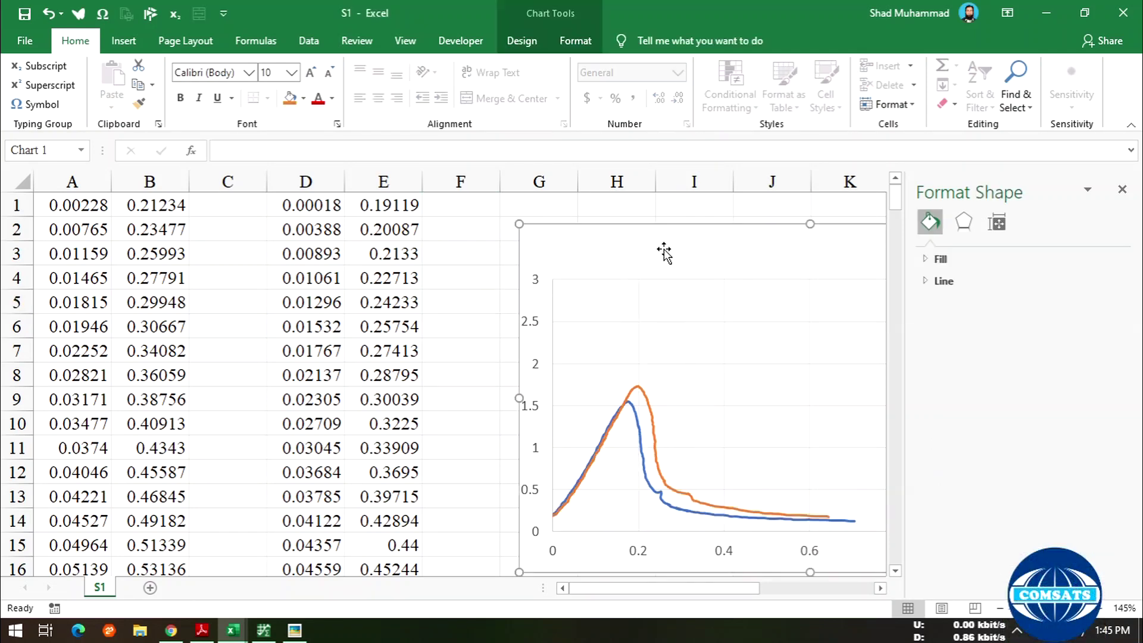
{"action": "left_click", "coordinate": [1122, 190]}
- Check the rescaled chart against the original figure, then return to WebPlotDigitizer
{"action": "left_click", "coordinate": [295, 631]}
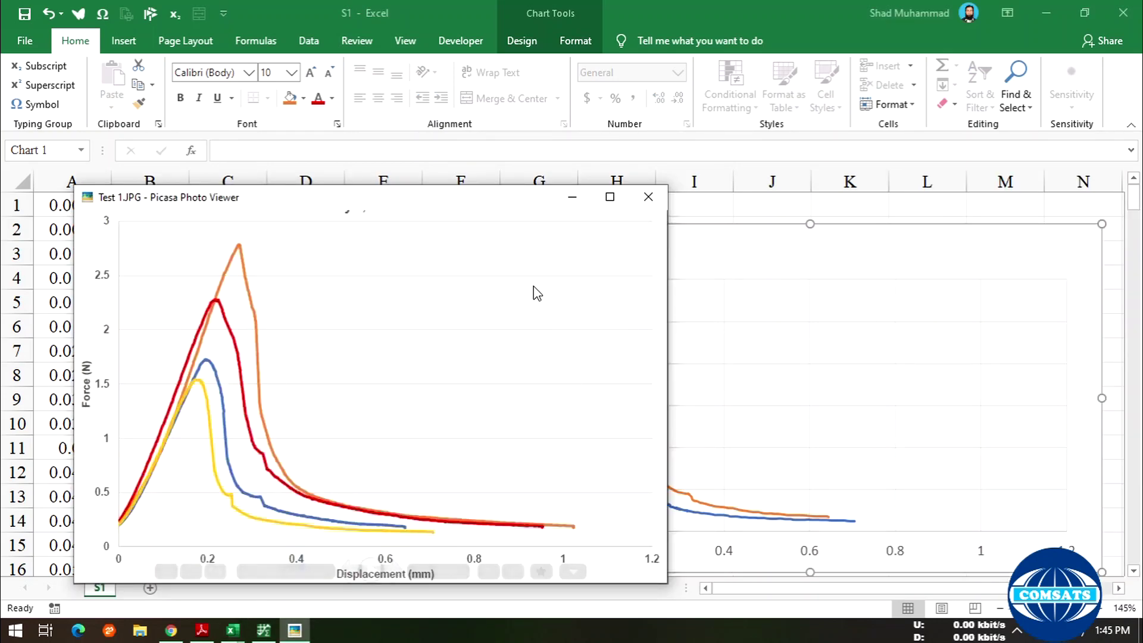
{"action": "left_click_drag", "start_coordinate": [474, 201], "coordinate": [369, 217]}
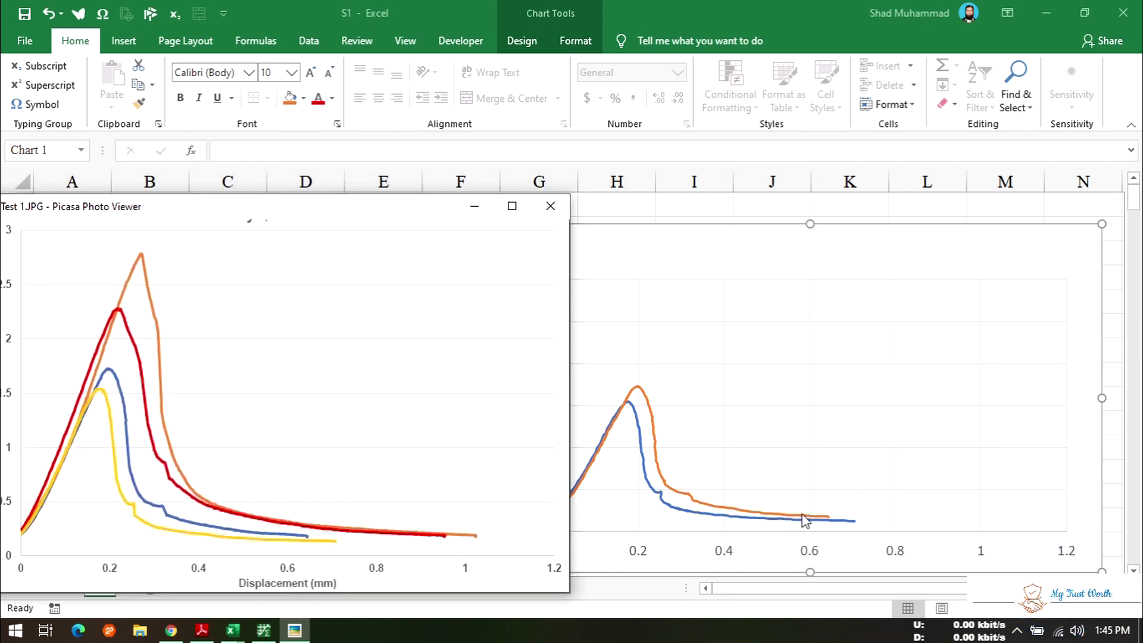
{"action": "mouse_move", "coordinate": [323, 536]}
{"action": "left_click", "coordinate": [475, 208]}
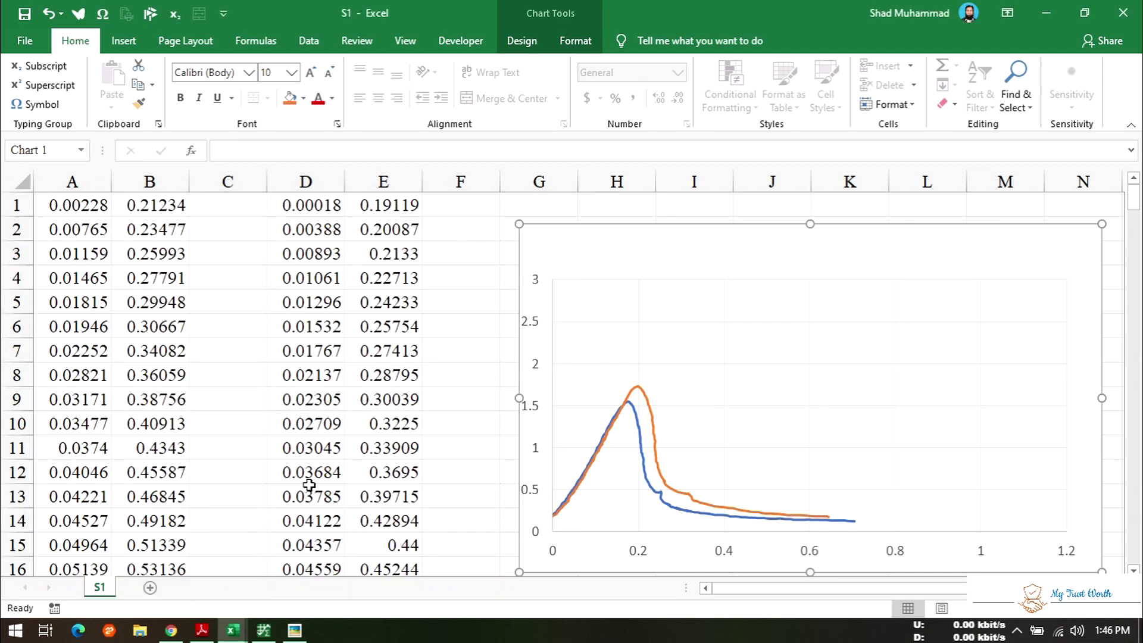
{"action": "left_click", "coordinate": [264, 630]}
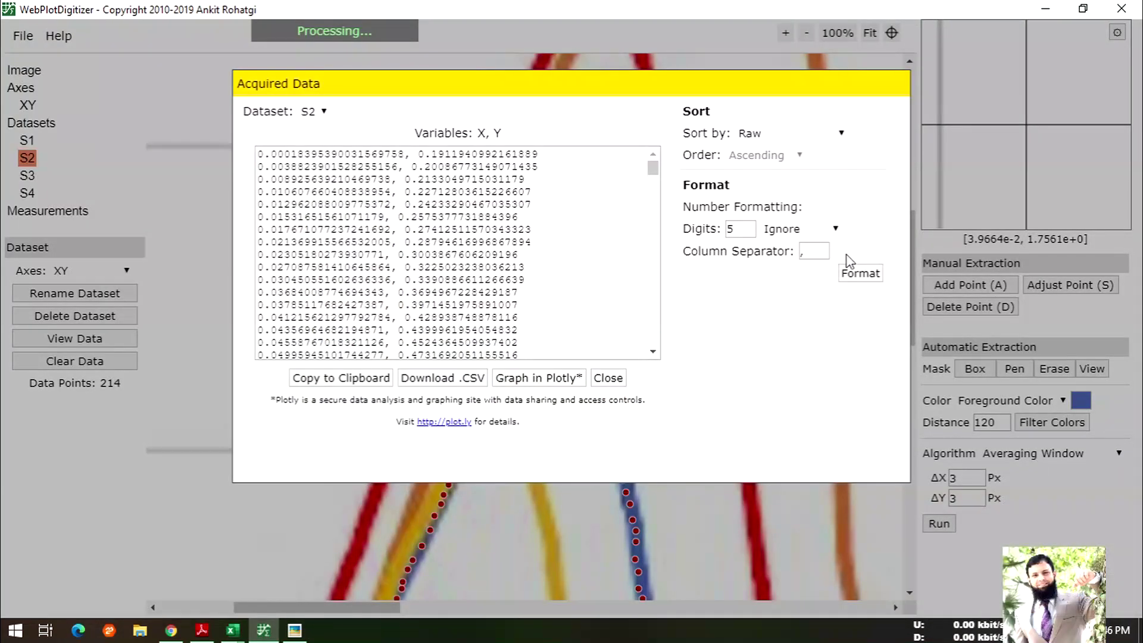
- Close the data listing, switch to dataset S3 and zoom out to frame the curve's start
{"action": "key", "text": "Escape"}
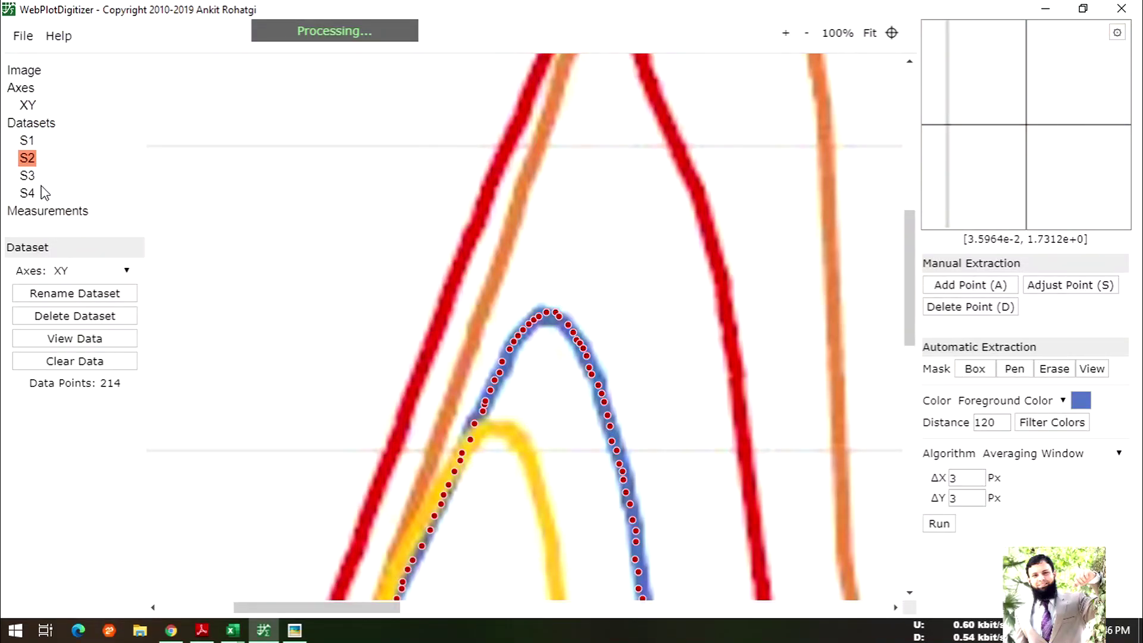
{"action": "left_click", "coordinate": [28, 176]}
{"action": "scroll", "coordinate": [672, 365], "scroll_direction": "down", "scroll_amount": 4}
{"action": "scroll", "coordinate": [671, 364], "scroll_direction": "down", "scroll_amount": 5}
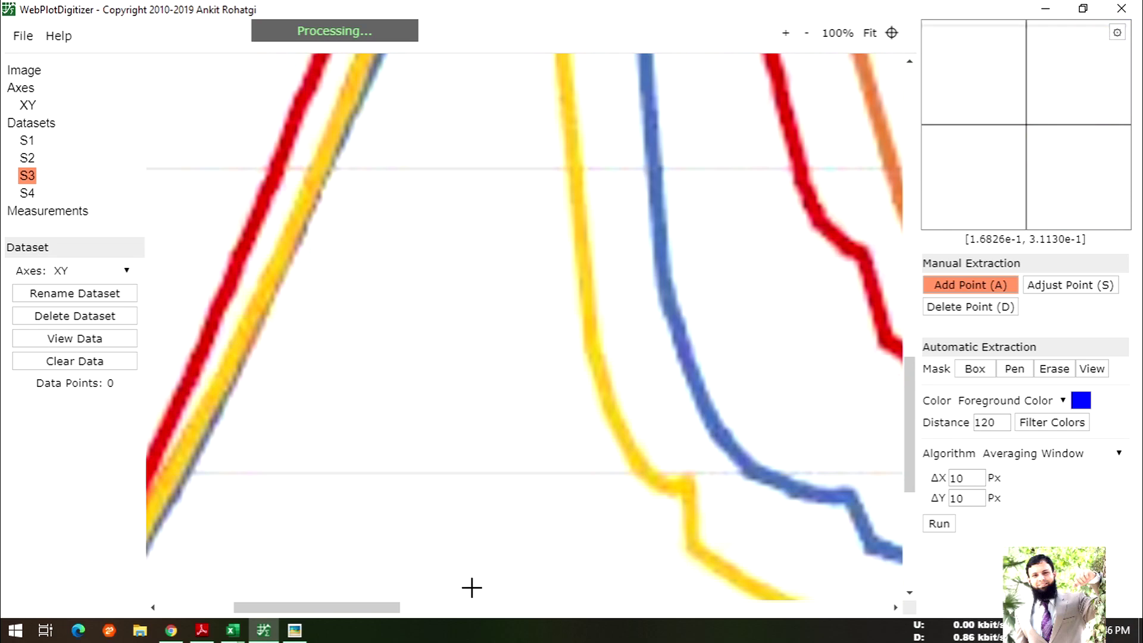
{"action": "left_click_drag", "start_coordinate": [365, 614], "coordinate": [291, 615]}
{"action": "scroll", "coordinate": [628, 409], "scroll_direction": "down", "scroll_amount": 4}
{"action": "scroll", "coordinate": [628, 409], "scroll_direction": "up", "scroll_amount": 4}
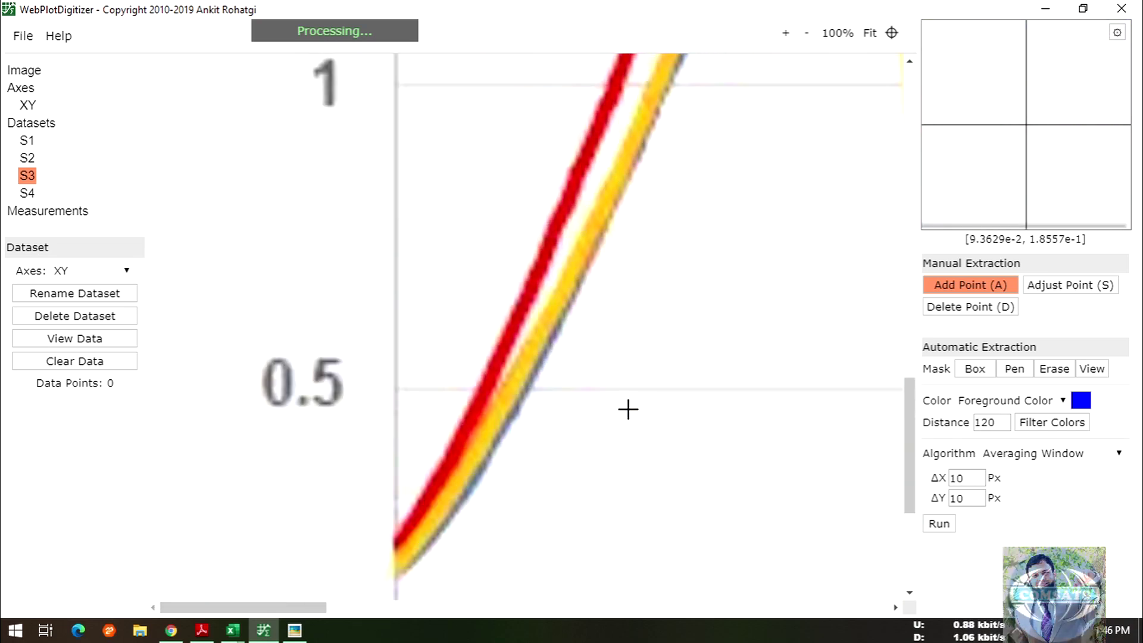
{"action": "scroll", "coordinate": [628, 409], "scroll_direction": "down", "scroll_amount": 3}
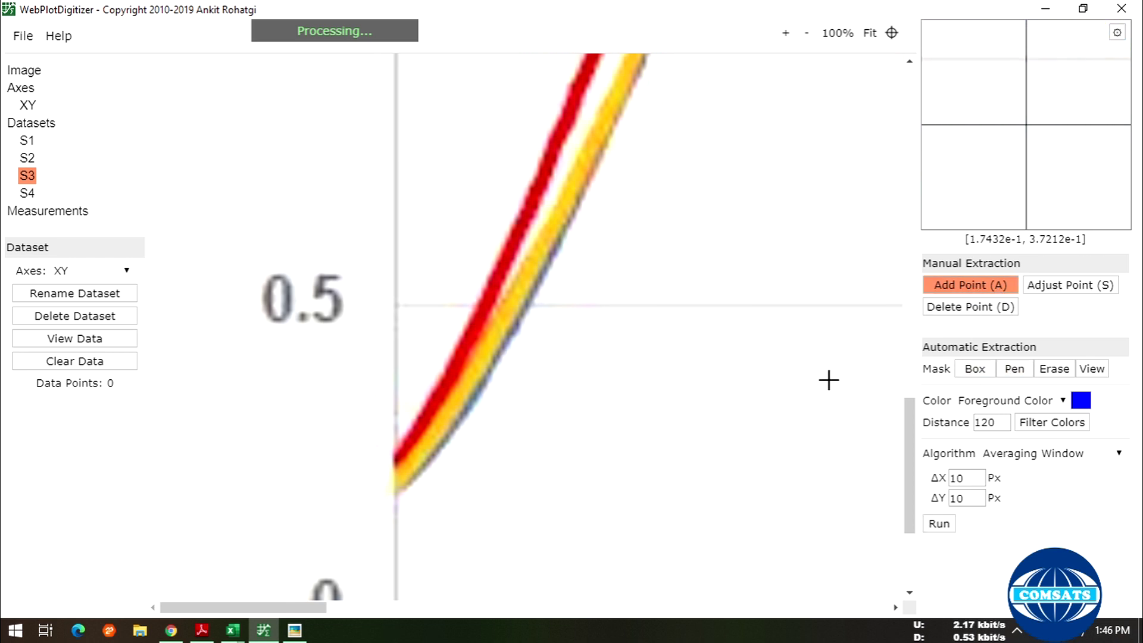
{"action": "left_click", "coordinate": [807, 34]}
{"action": "scroll", "coordinate": [618, 277], "scroll_direction": "up", "scroll_amount": 5}
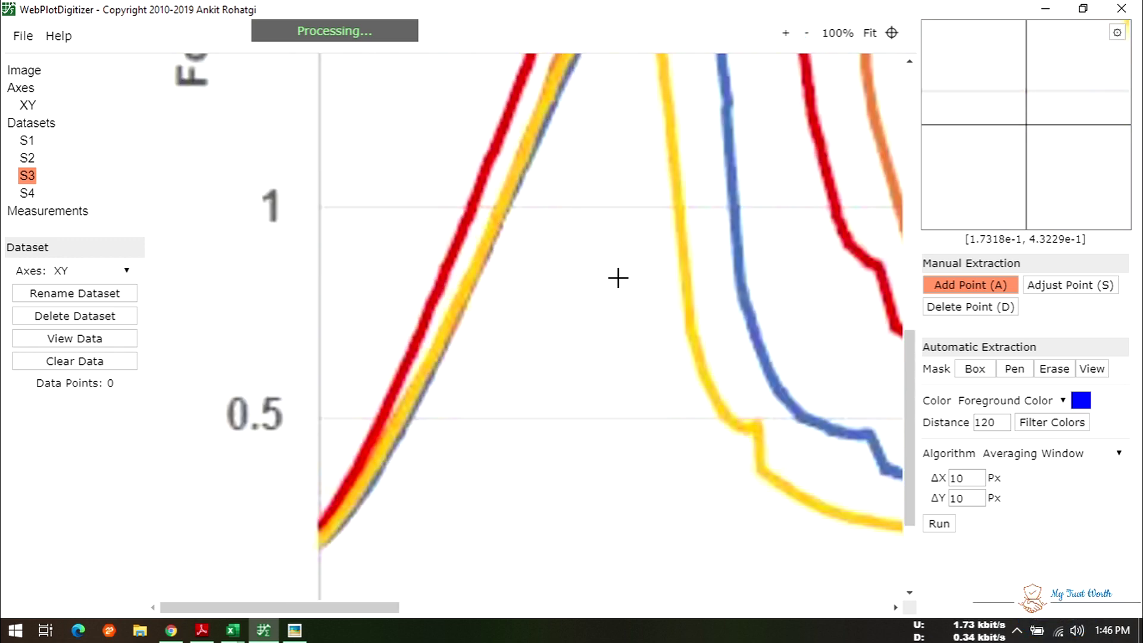
{"action": "scroll", "coordinate": [618, 277], "scroll_direction": "down", "scroll_amount": 5}
{"action": "scroll", "coordinate": [618, 277], "scroll_direction": "up", "scroll_amount": 6}
{"action": "scroll", "coordinate": [587, 345], "scroll_direction": "down", "scroll_amount": 4}
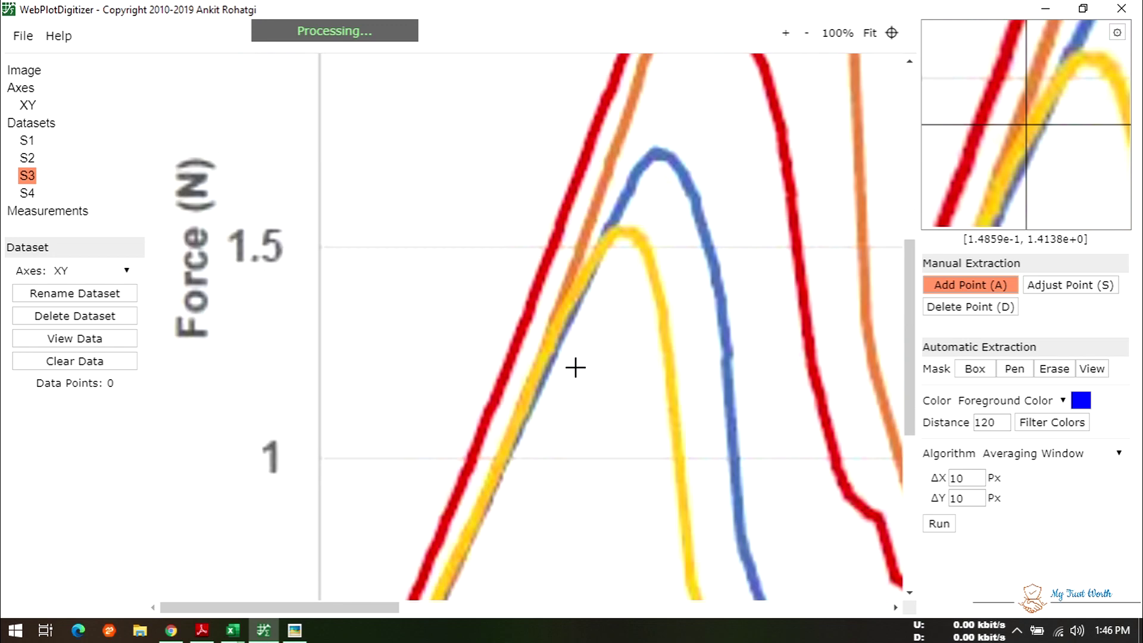
{"action": "scroll", "coordinate": [534, 384], "scroll_direction": "down", "scroll_amount": 2}
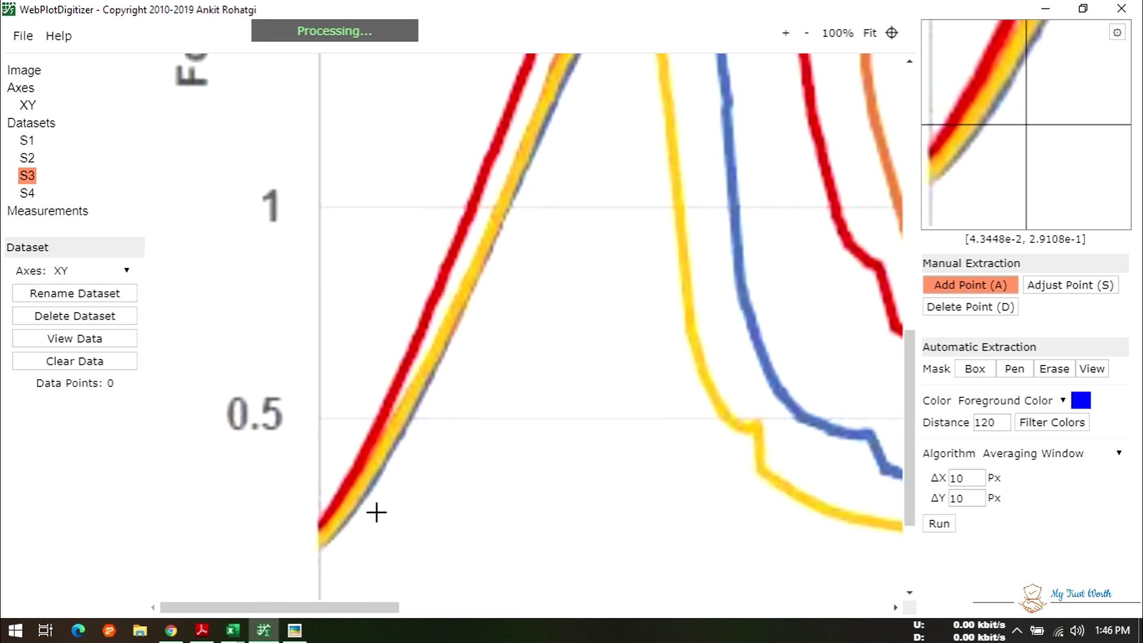
- Mark S3 points from the orange curve's start up its lower rise to just above 1 N
{"action": "left_click", "coordinate": [321, 539]}
{"action": "left_click", "coordinate": [328, 529]}
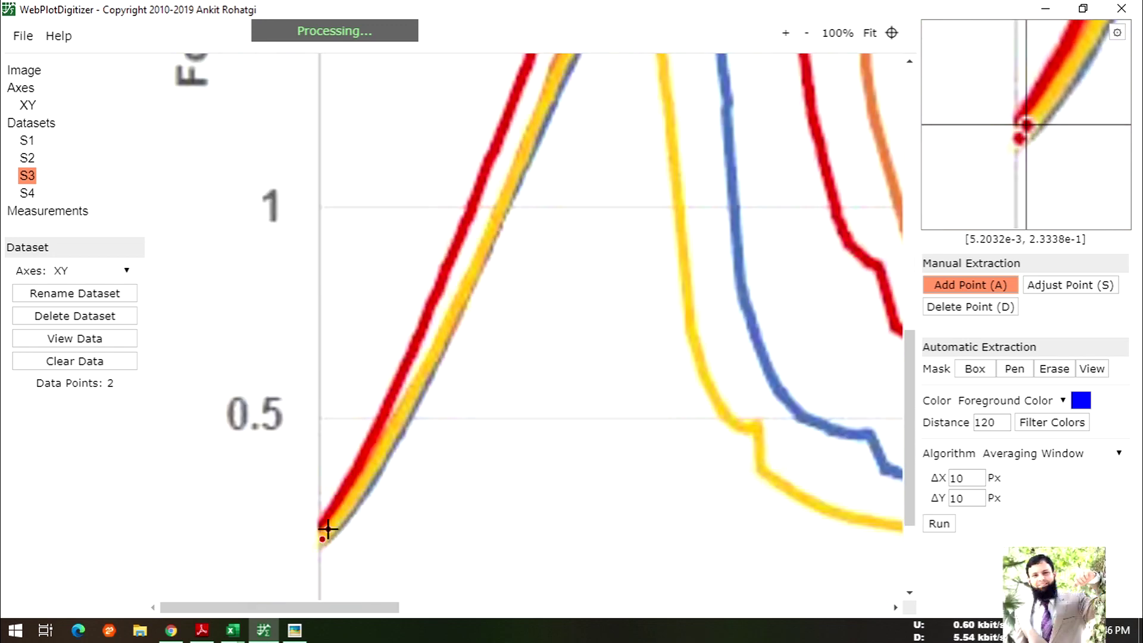
{"action": "left_click", "coordinate": [358, 496]}
{"action": "left_click", "coordinate": [362, 488]}
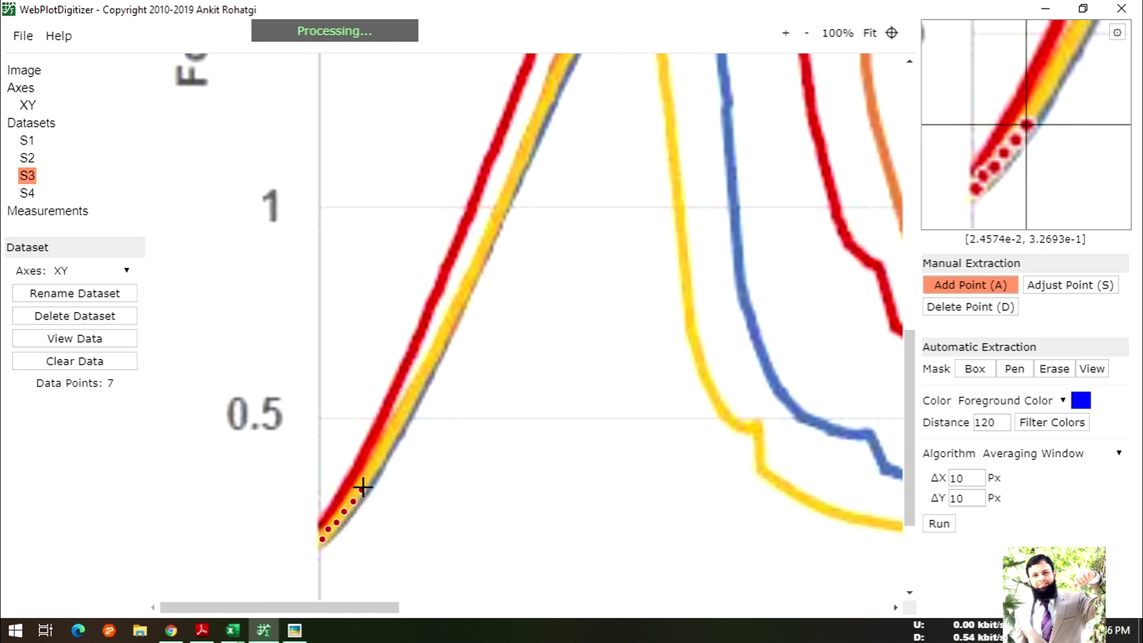
{"action": "left_click", "coordinate": [384, 450]}
{"action": "left_click", "coordinate": [391, 437]}
{"action": "left_click", "coordinate": [405, 418]}
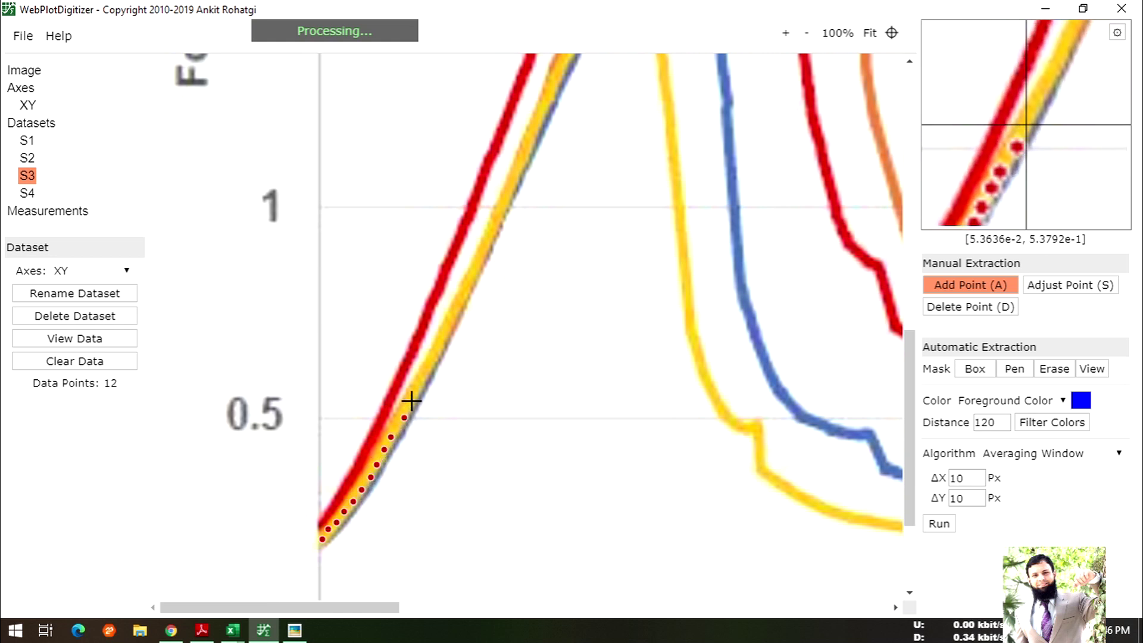
{"action": "left_click", "coordinate": [423, 378]}
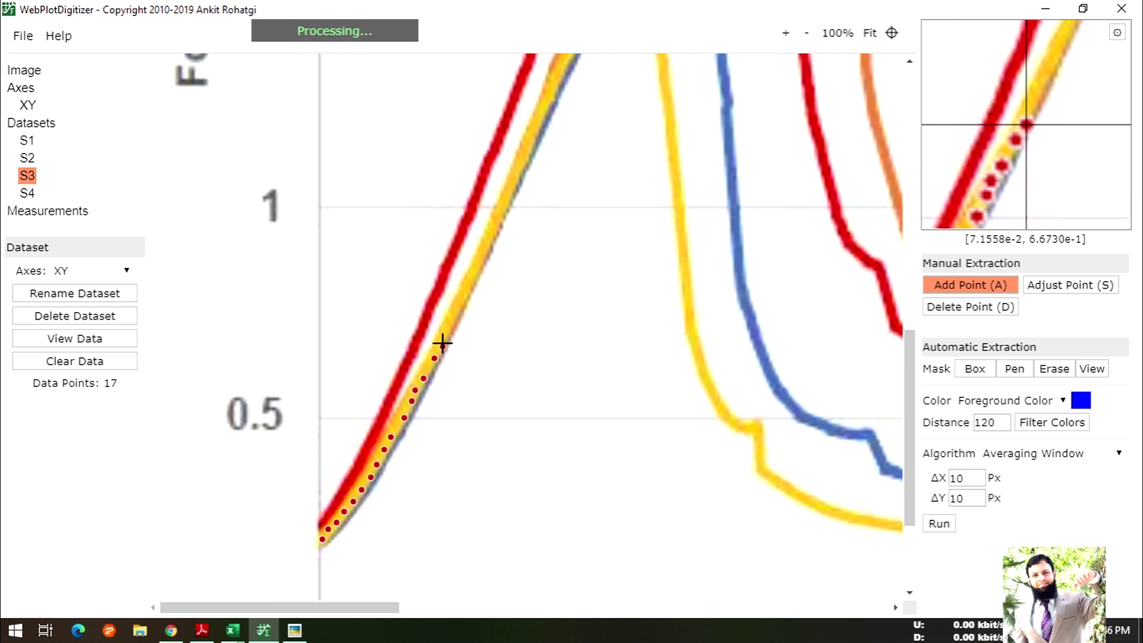
{"action": "left_click", "coordinate": [465, 298]}
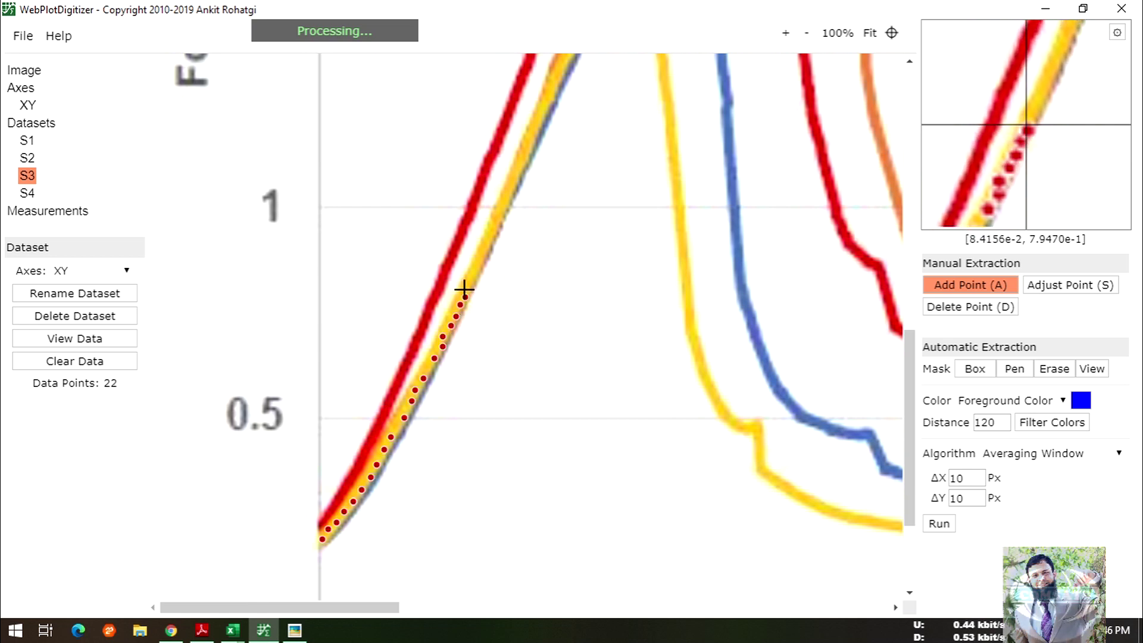
{"action": "left_click", "coordinate": [470, 283]}
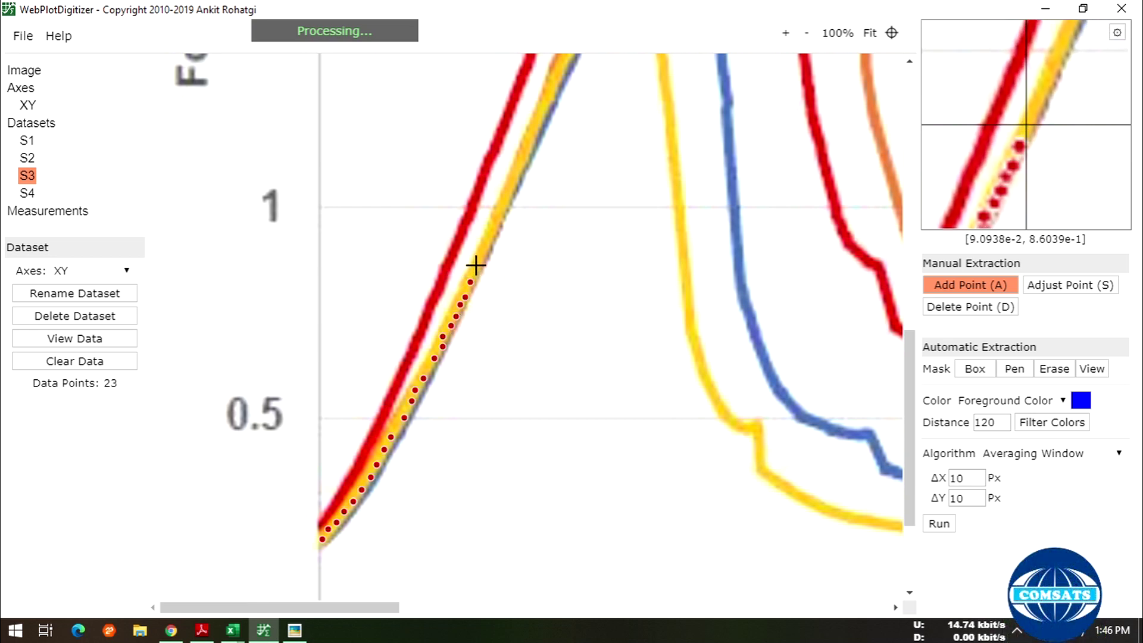
{"action": "left_click", "coordinate": [483, 249]}
{"action": "left_click", "coordinate": [500, 212]}
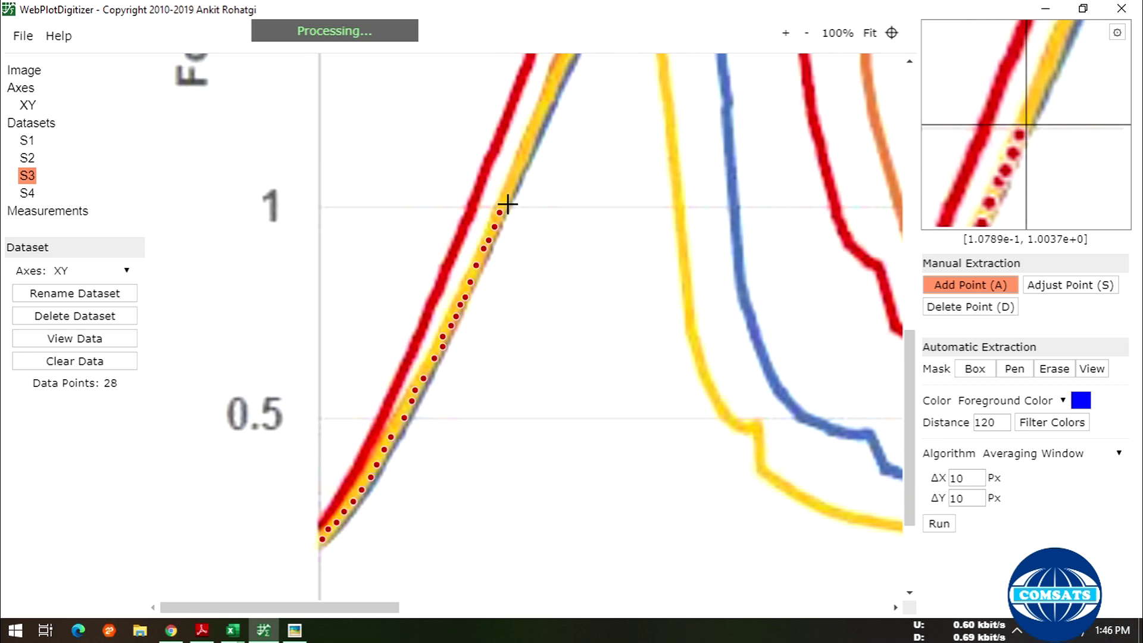
{"action": "left_click", "coordinate": [515, 181]}
{"action": "left_click", "coordinate": [519, 166]}
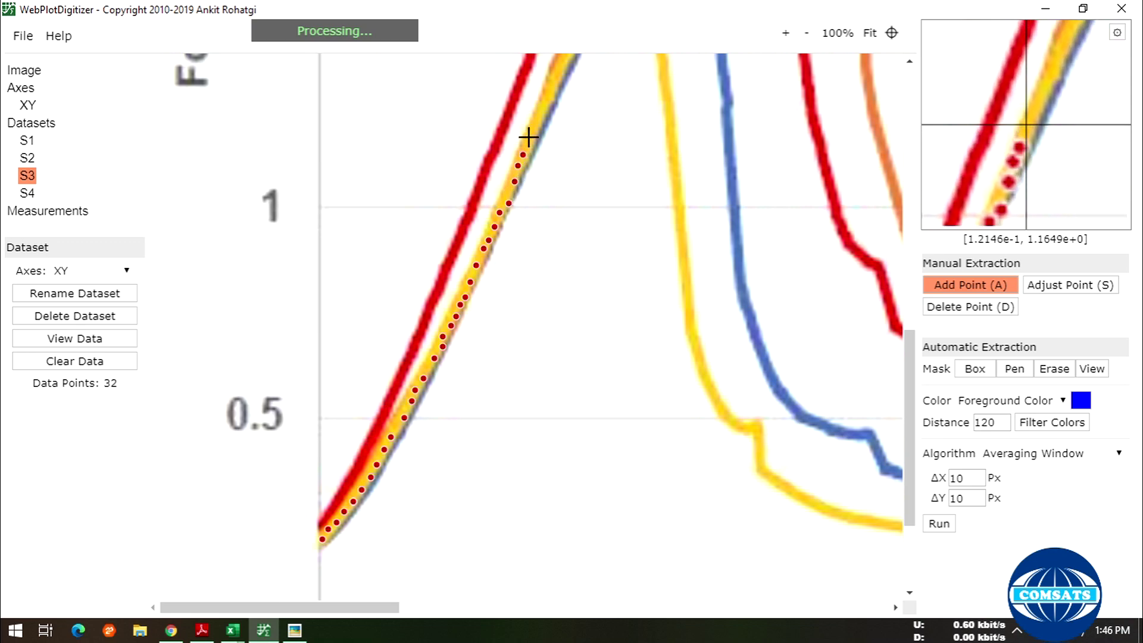
- Add points further up the rising orange curve toward 1.5 N
{"action": "scroll", "coordinate": [542, 164], "scroll_direction": "up", "scroll_amount": 3}
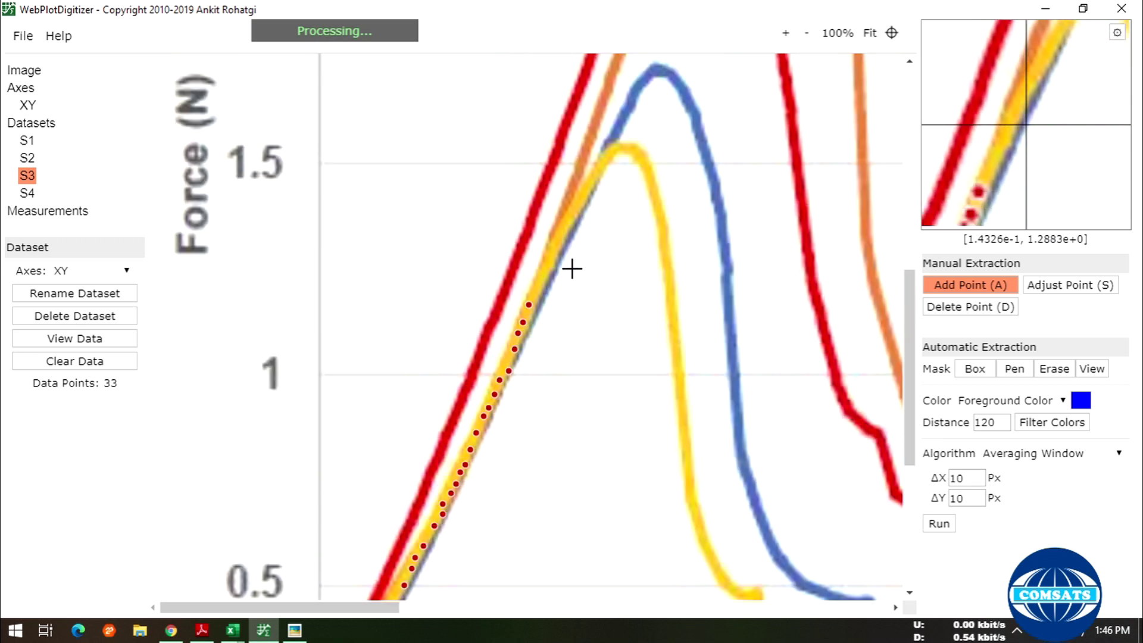
{"action": "left_click", "coordinate": [537, 287]}
{"action": "left_click", "coordinate": [541, 271]}
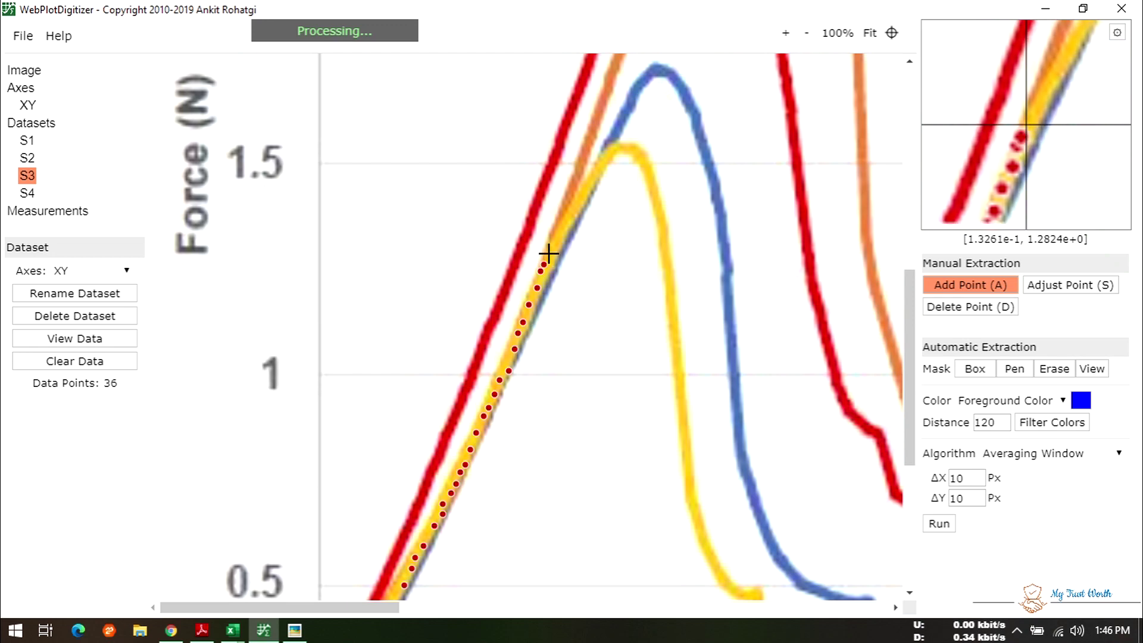
{"action": "left_click", "coordinate": [561, 224]}
{"action": "left_click", "coordinate": [566, 205]}
{"action": "left_click", "coordinate": [570, 188]}
{"action": "left_click", "coordinate": [575, 178]}
{"action": "left_click", "coordinate": [578, 170]}
{"action": "left_click", "coordinate": [582, 162]}
- Add points along the orange curve from above 1.5 N up toward 2 N
{"action": "scroll", "coordinate": [584, 152], "scroll_direction": "up", "scroll_amount": 3}
{"action": "left_click", "coordinate": [590, 302]}
{"action": "left_click", "coordinate": [597, 286]}
{"action": "left_click", "coordinate": [601, 273]}
{"action": "left_click", "coordinate": [605, 262]}
{"action": "left_click", "coordinate": [609, 250]}
{"action": "left_click", "coordinate": [614, 234]}
{"action": "left_click", "coordinate": [621, 220]}
{"action": "left_click", "coordinate": [624, 211]}
{"action": "left_click", "coordinate": [627, 200]}
{"action": "left_click", "coordinate": [630, 189]}
{"action": "left_click", "coordinate": [634, 178]}
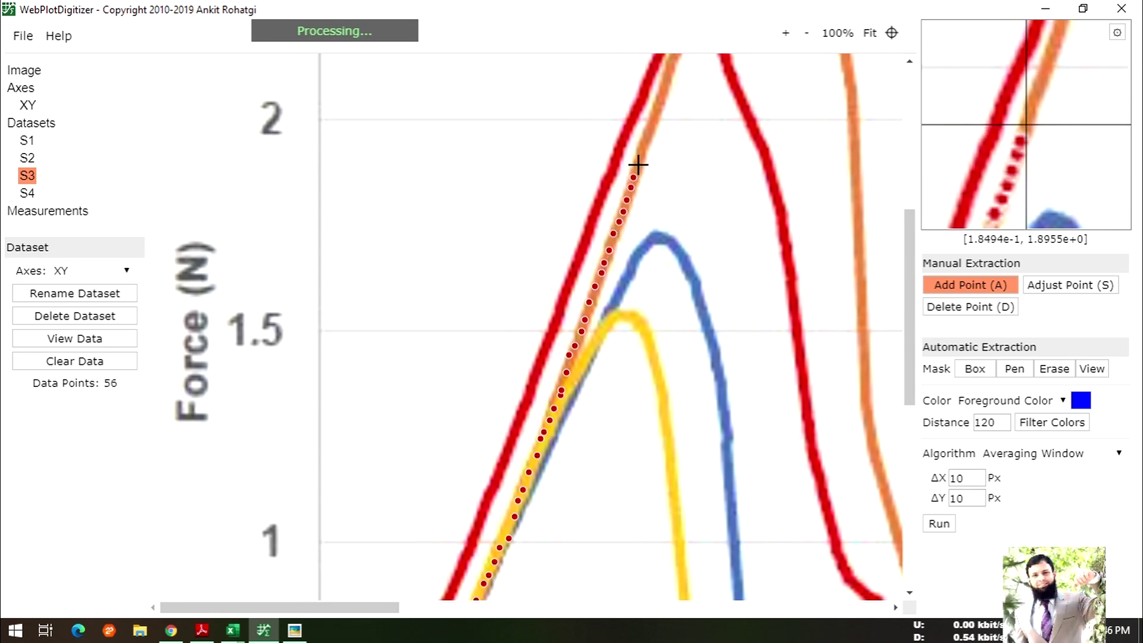
- Continue the orange curve above 2 N, past where it crosses the red peak, toward 2.5 N
{"action": "scroll", "coordinate": [661, 175], "scroll_direction": "up", "scroll_amount": 3}
{"action": "left_click", "coordinate": [642, 319]}
{"action": "left_click", "coordinate": [649, 301]}
{"action": "left_click", "coordinate": [652, 292]}
{"action": "left_click", "coordinate": [657, 281]}
{"action": "left_click", "coordinate": [660, 265]}
{"action": "left_click", "coordinate": [665, 251]}
{"action": "left_click", "coordinate": [671, 239]}
{"action": "left_click", "coordinate": [675, 226]}
{"action": "left_click", "coordinate": [679, 211]}
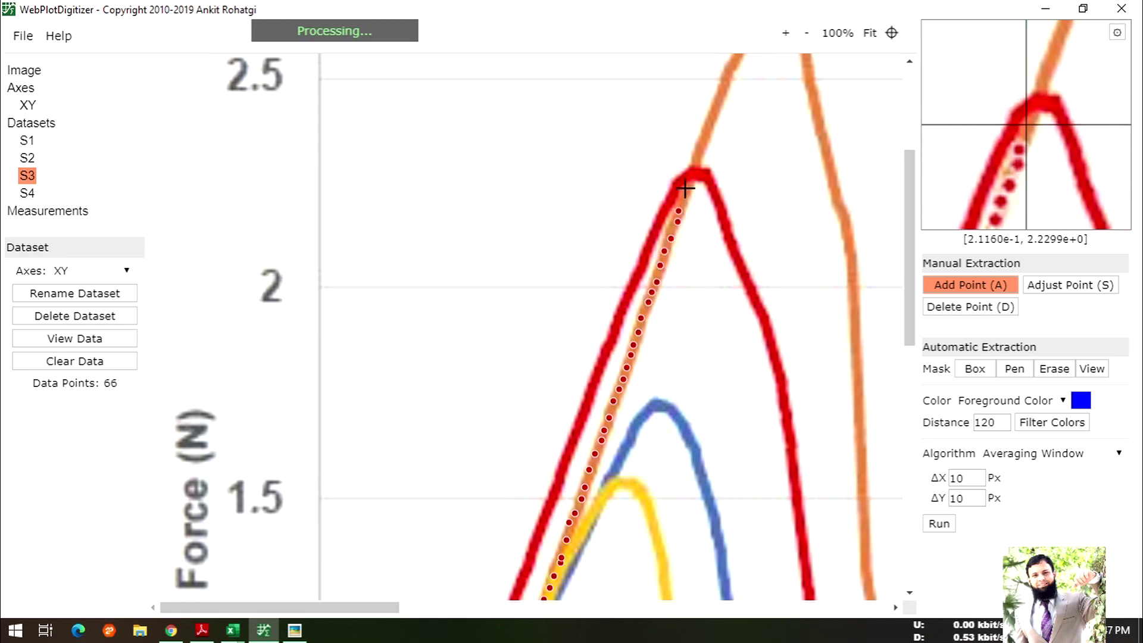
{"action": "left_click", "coordinate": [689, 179]}
{"action": "left_click", "coordinate": [692, 167]}
{"action": "left_click", "coordinate": [697, 156]}
{"action": "left_click", "coordinate": [701, 147]}
{"action": "left_click", "coordinate": [705, 134]}
- Add points above 2.5 N up to the top of the orange peak near 2.75 N
{"action": "scroll", "coordinate": [704, 132], "scroll_direction": "up", "scroll_amount": 3}
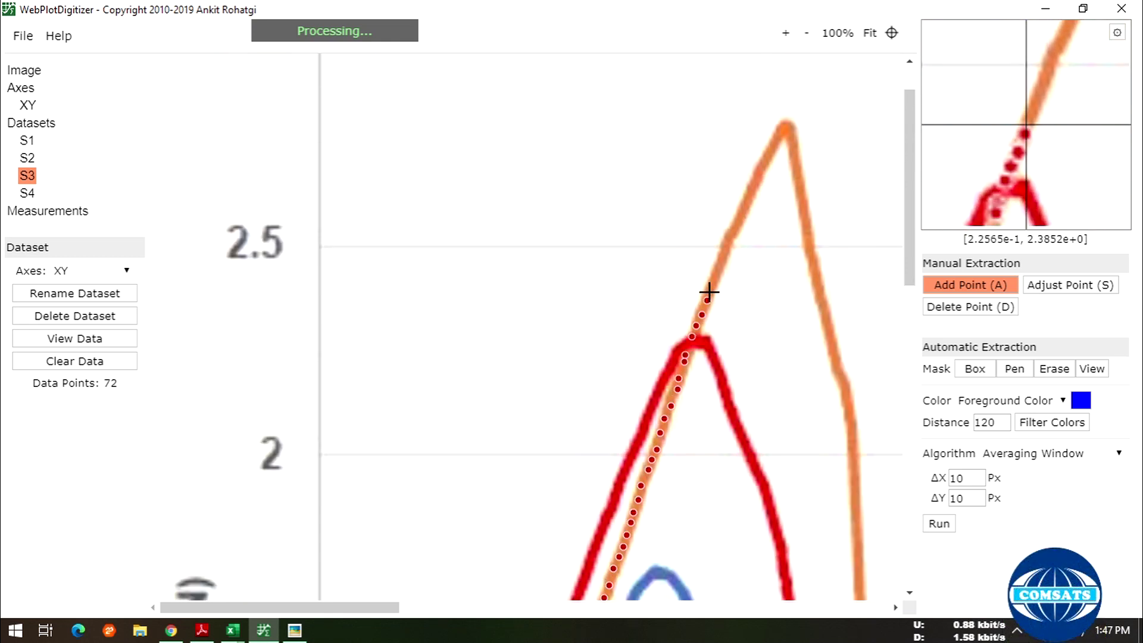
{"action": "left_click", "coordinate": [722, 264]}
{"action": "left_click", "coordinate": [726, 253]}
{"action": "left_click", "coordinate": [728, 243]}
{"action": "left_click", "coordinate": [730, 234]}
{"action": "left_click", "coordinate": [736, 225]}
{"action": "left_click", "coordinate": [739, 212]}
{"action": "left_click", "coordinate": [744, 201]}
{"action": "left_click", "coordinate": [749, 191]}
{"action": "left_click", "coordinate": [753, 182]}
{"action": "left_click", "coordinate": [756, 175]}
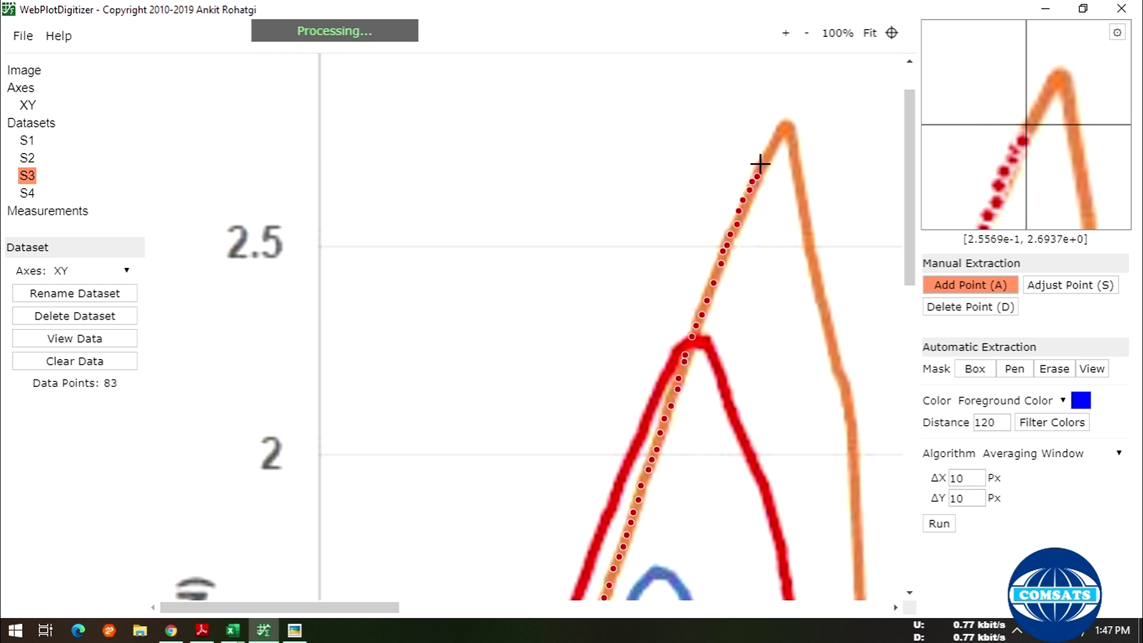
{"action": "left_click", "coordinate": [782, 128]}
{"action": "left_click", "coordinate": [787, 126]}
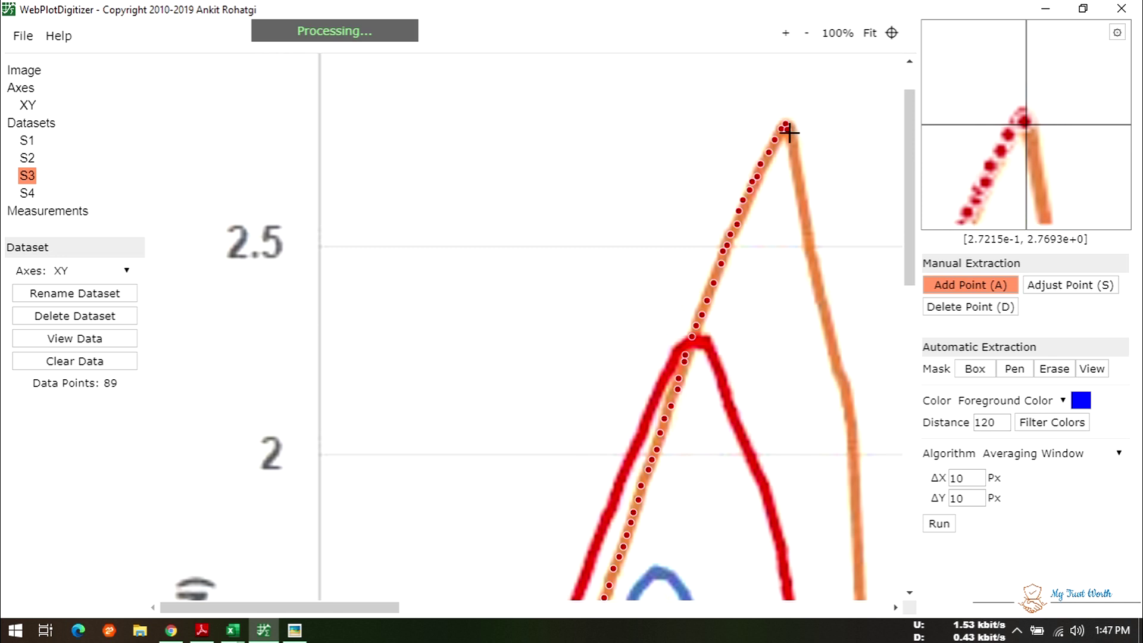
- Trace points down the orange peak's right side toward about 2 N
{"action": "left_click", "coordinate": [795, 163]}
{"action": "left_click", "coordinate": [798, 175]}
{"action": "left_click", "coordinate": [800, 187]}
{"action": "left_click", "coordinate": [802, 198]}
{"action": "left_click", "coordinate": [804, 212]}
{"action": "left_click", "coordinate": [807, 223]}
{"action": "left_click", "coordinate": [809, 236]}
{"action": "left_click", "coordinate": [811, 248]}
{"action": "left_click", "coordinate": [813, 260]}
{"action": "left_click", "coordinate": [815, 272]}
{"action": "left_click", "coordinate": [817, 285]}
{"action": "left_click", "coordinate": [820, 300]}
{"action": "left_click", "coordinate": [822, 310]}
{"action": "left_click", "coordinate": [825, 321]}
{"action": "left_click", "coordinate": [829, 332]}
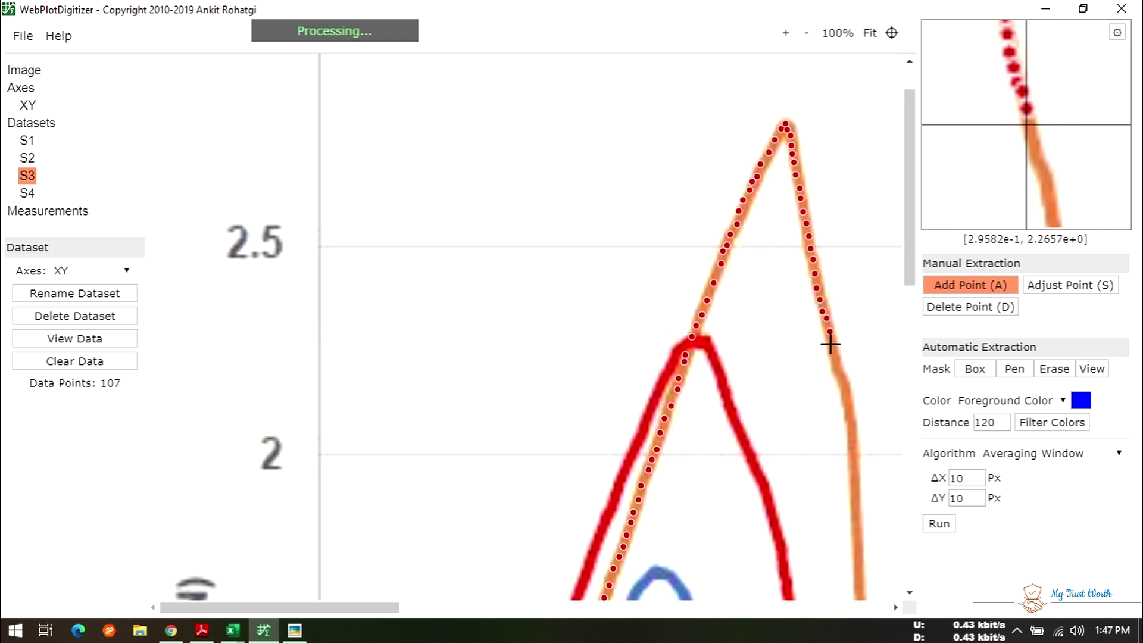
{"action": "left_click", "coordinate": [840, 370]}
{"action": "left_click", "coordinate": [842, 378]}
{"action": "left_click", "coordinate": [844, 387]}
{"action": "left_click", "coordinate": [845, 394]}
{"action": "left_click", "coordinate": [846, 403]}
- Add S3 points down the top of the orange curve's steep drop
{"action": "scroll", "coordinate": [806, 427], "scroll_direction": "down", "scroll_amount": 1}
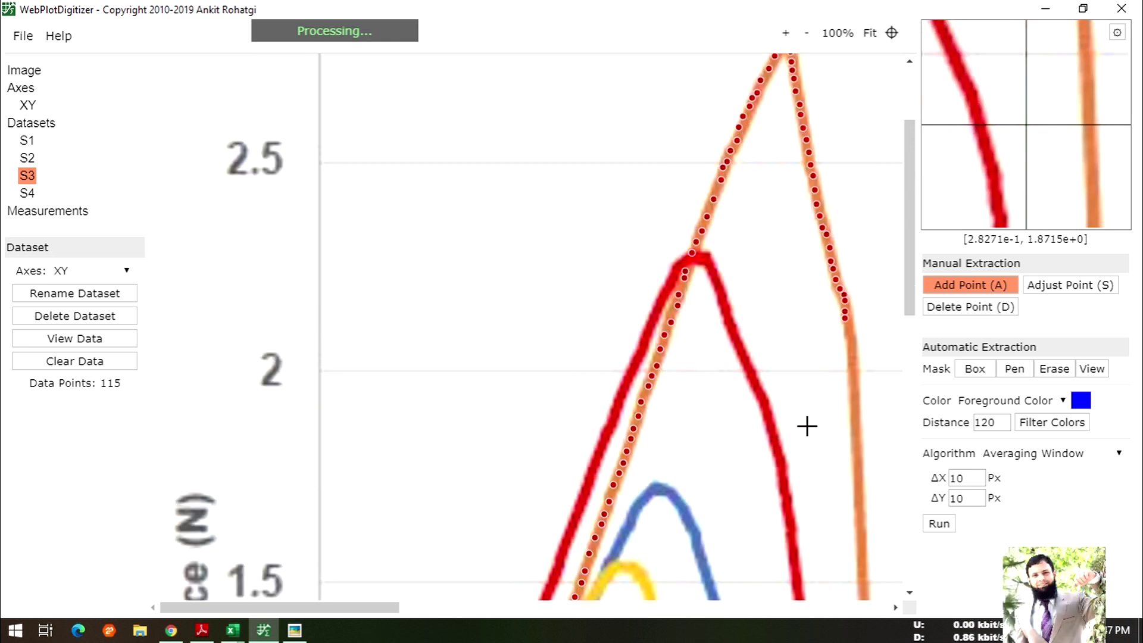
{"action": "scroll", "coordinate": [595, 489], "scroll_direction": "down", "scroll_amount": 4}
{"action": "scroll", "coordinate": [654, 450], "scroll_direction": "down", "scroll_amount": 6}
{"action": "scroll", "coordinate": [698, 434], "scroll_direction": "up", "scroll_amount": 10}
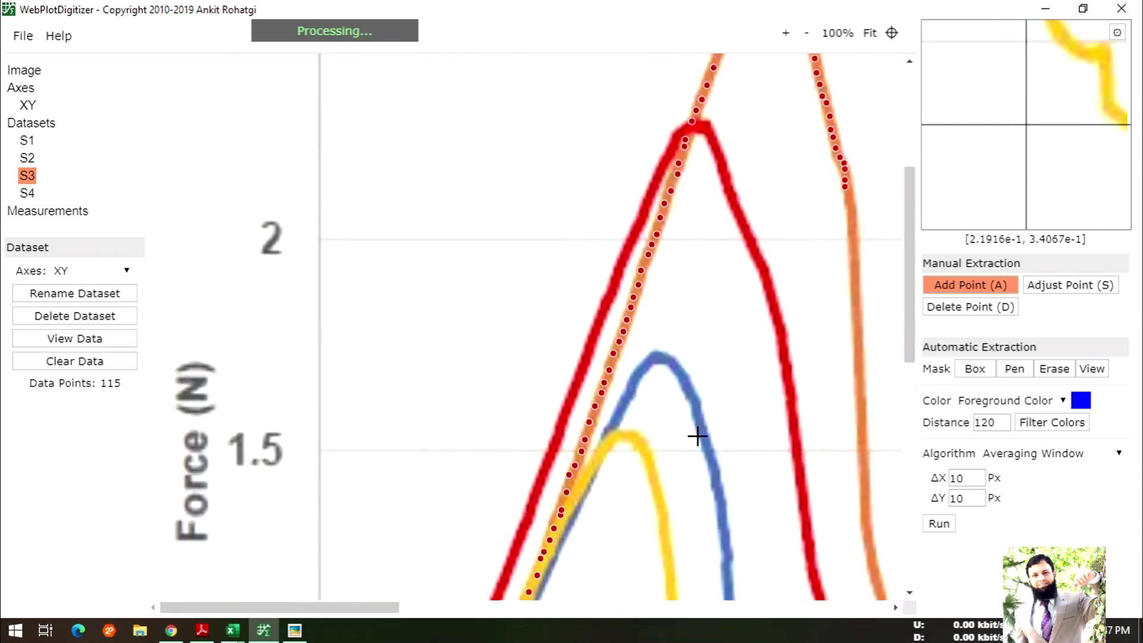
{"action": "left_click_drag", "start_coordinate": [339, 614], "coordinate": [469, 611]}
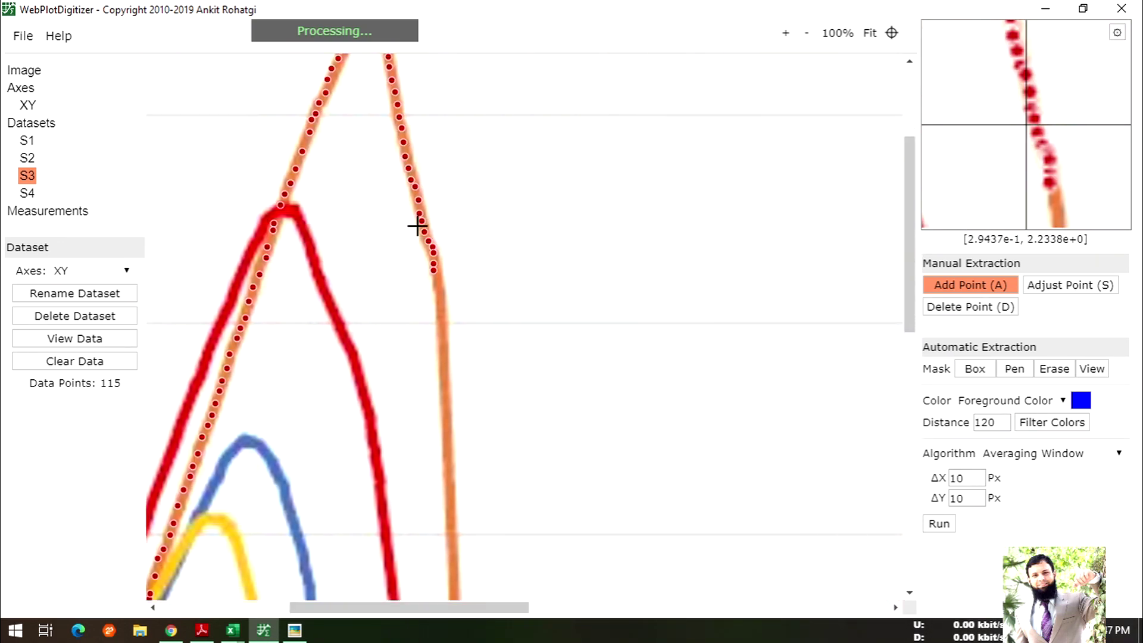
{"action": "left_click", "coordinate": [444, 326]}
{"action": "left_click", "coordinate": [446, 343]}
{"action": "left_click", "coordinate": [445, 358]}
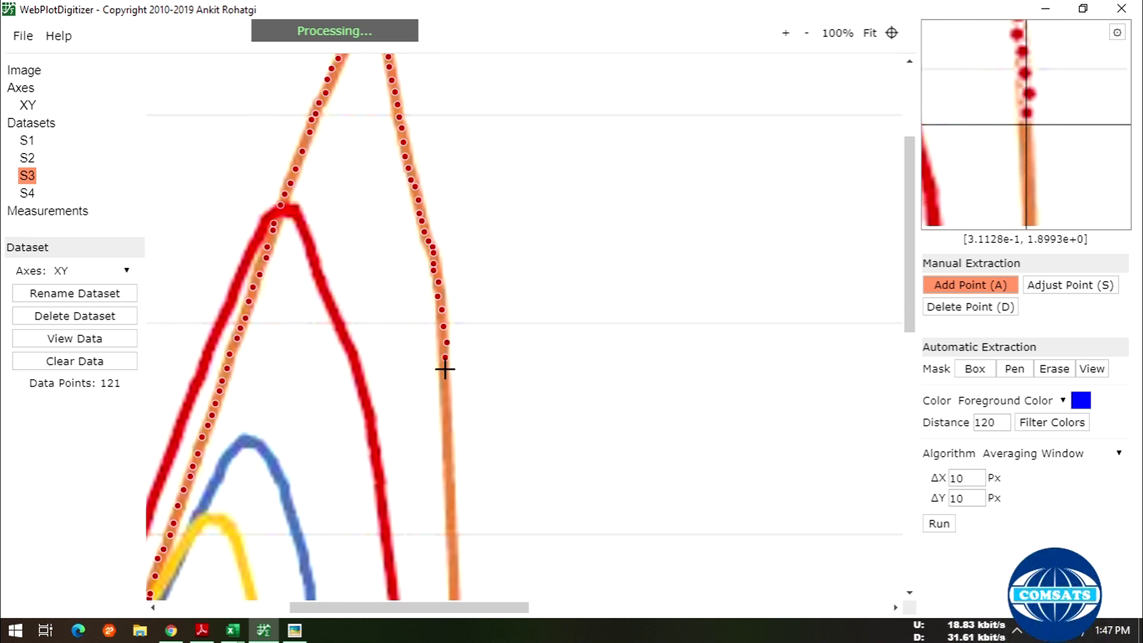
{"action": "left_click", "coordinate": [445, 387]}
{"action": "left_click", "coordinate": [446, 400]}
- Continue S3 points down the near-vertical part of the orange drop
{"action": "scroll", "coordinate": [457, 429], "scroll_direction": "down", "scroll_amount": 3}
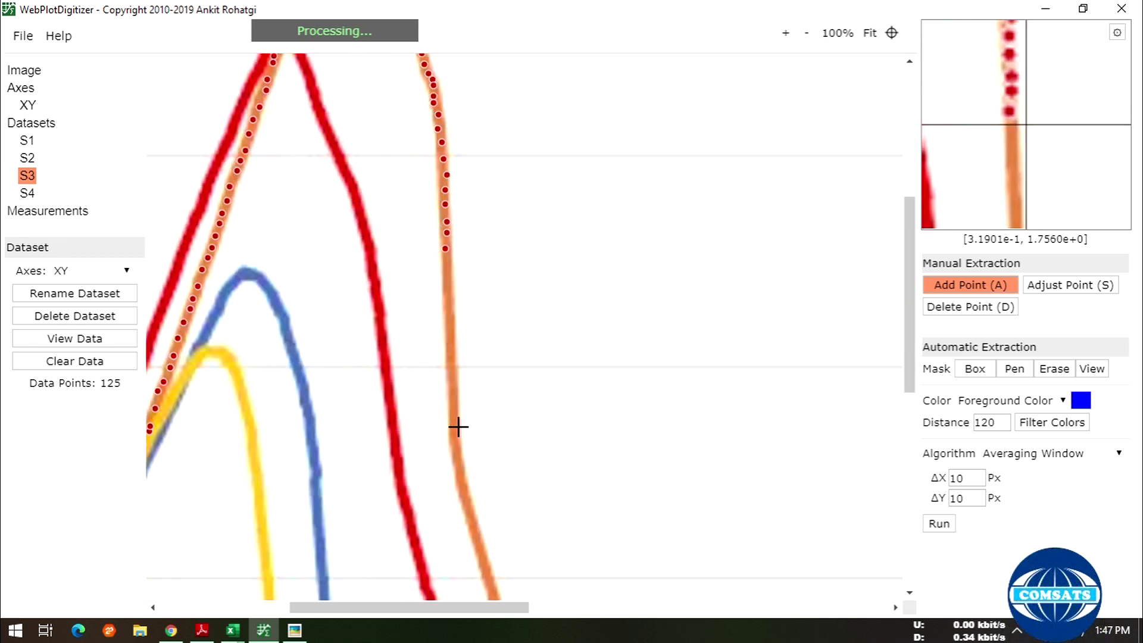
{"action": "left_click", "coordinate": [448, 301]}
{"action": "left_click", "coordinate": [448, 318]}
{"action": "left_click", "coordinate": [449, 334]}
{"action": "left_click", "coordinate": [449, 361]}
{"action": "left_click", "coordinate": [449, 376]}
{"action": "left_click", "coordinate": [451, 391]}
{"action": "left_click", "coordinate": [451, 408]}
{"action": "left_click", "coordinate": [452, 424]}
{"action": "left_click", "coordinate": [453, 441]}
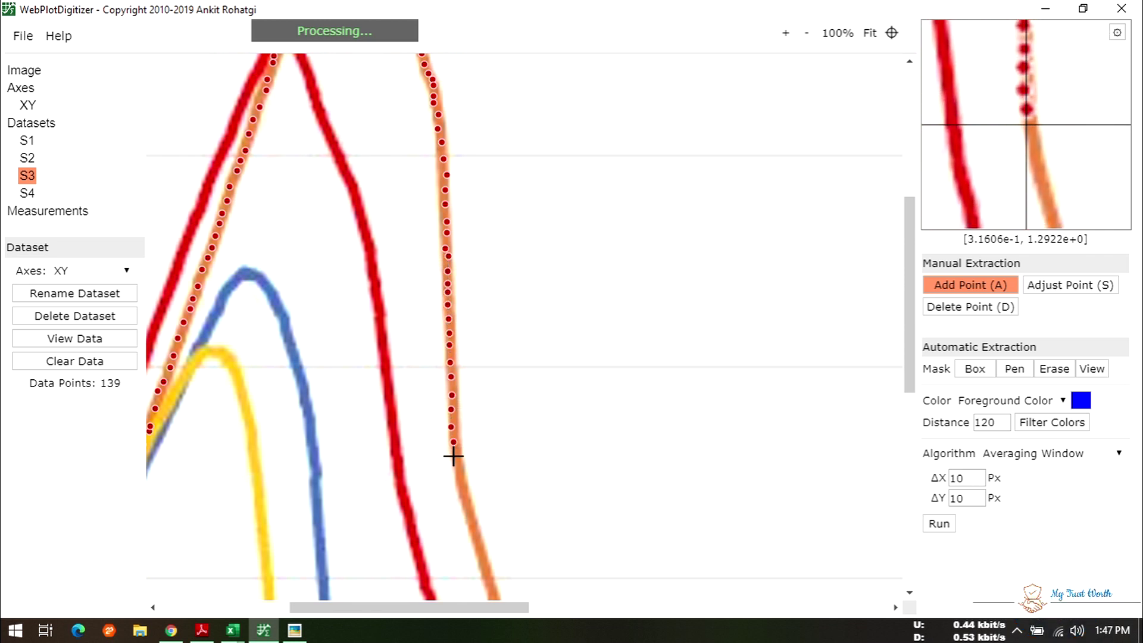
- Trace the orange curve through its bend and flattening to where it meets the red tail
{"action": "scroll", "coordinate": [496, 436], "scroll_direction": "down", "scroll_amount": 3}
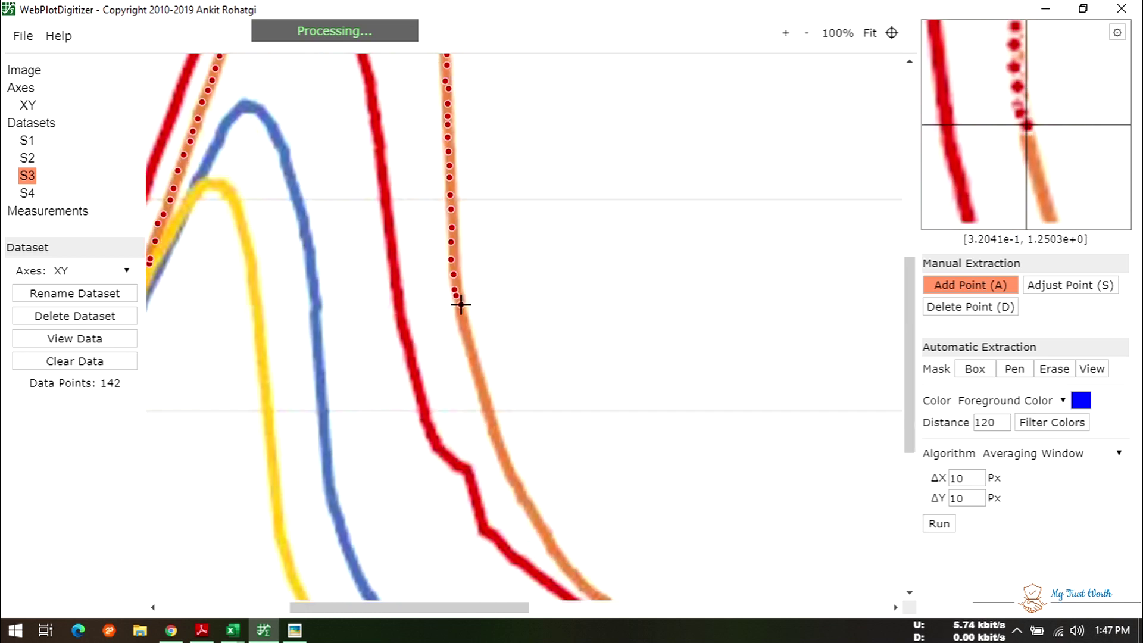
{"action": "left_click", "coordinate": [476, 375]}
{"action": "left_click", "coordinate": [480, 386]}
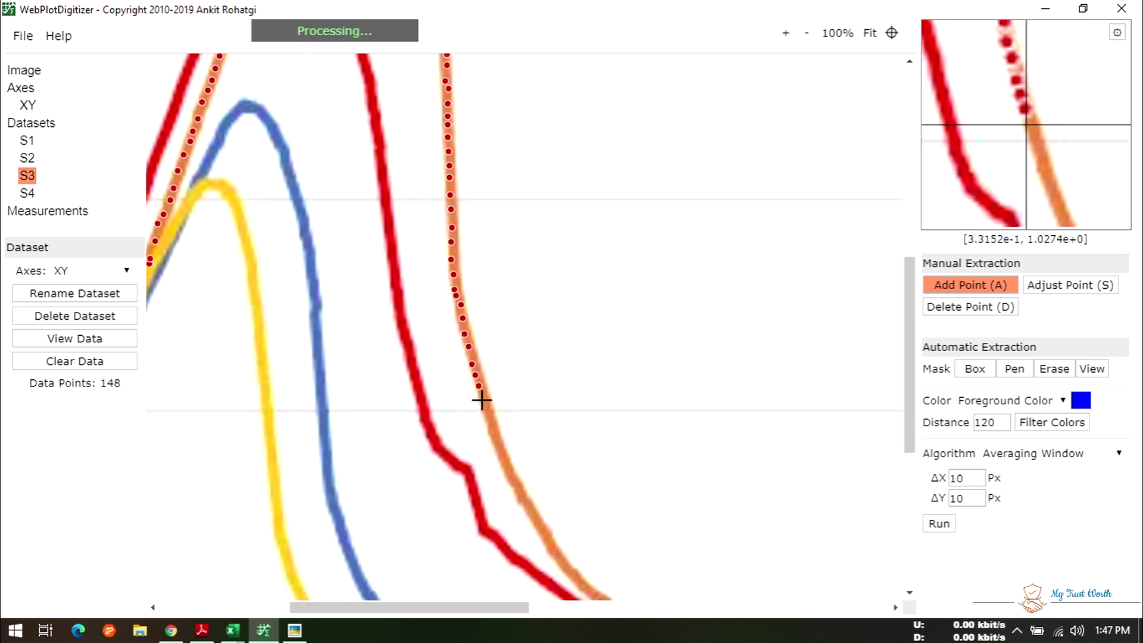
{"action": "left_click", "coordinate": [490, 420]}
{"action": "left_click", "coordinate": [494, 433]}
{"action": "left_click", "coordinate": [499, 446]}
{"action": "left_click", "coordinate": [503, 457]}
{"action": "left_click", "coordinate": [507, 468]}
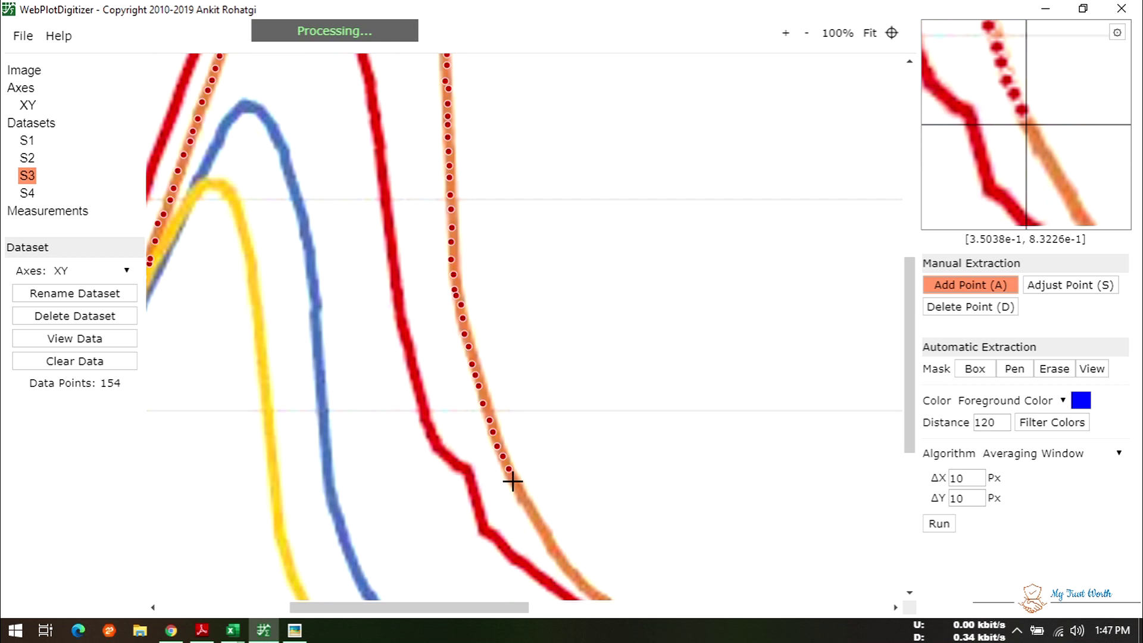
{"action": "scroll", "coordinate": [586, 478], "scroll_direction": "down", "scroll_amount": 2}
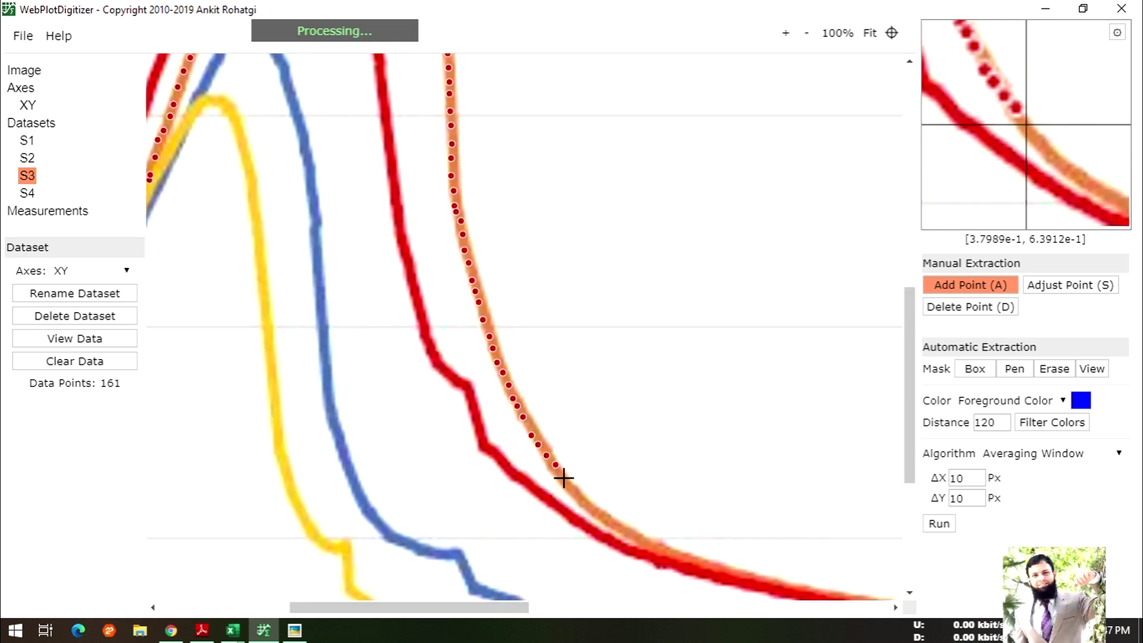
{"action": "left_click", "coordinate": [574, 494]}
{"action": "left_click", "coordinate": [588, 507]}
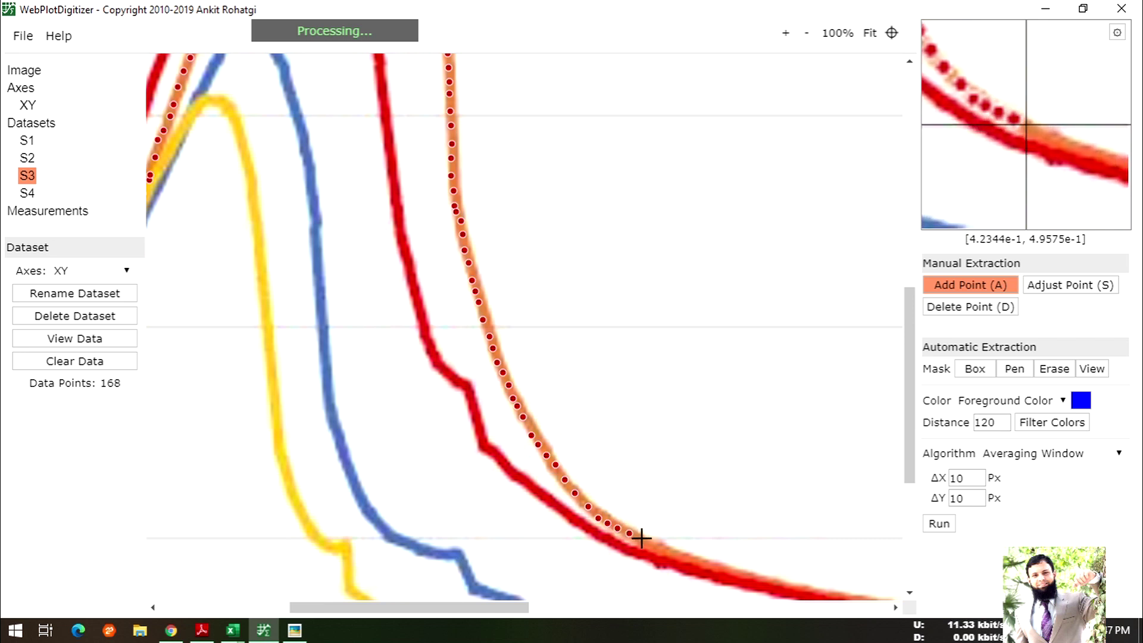
{"action": "left_click", "coordinate": [716, 568]}
{"action": "left_click", "coordinate": [742, 575]}
{"action": "left_click", "coordinate": [756, 578]}
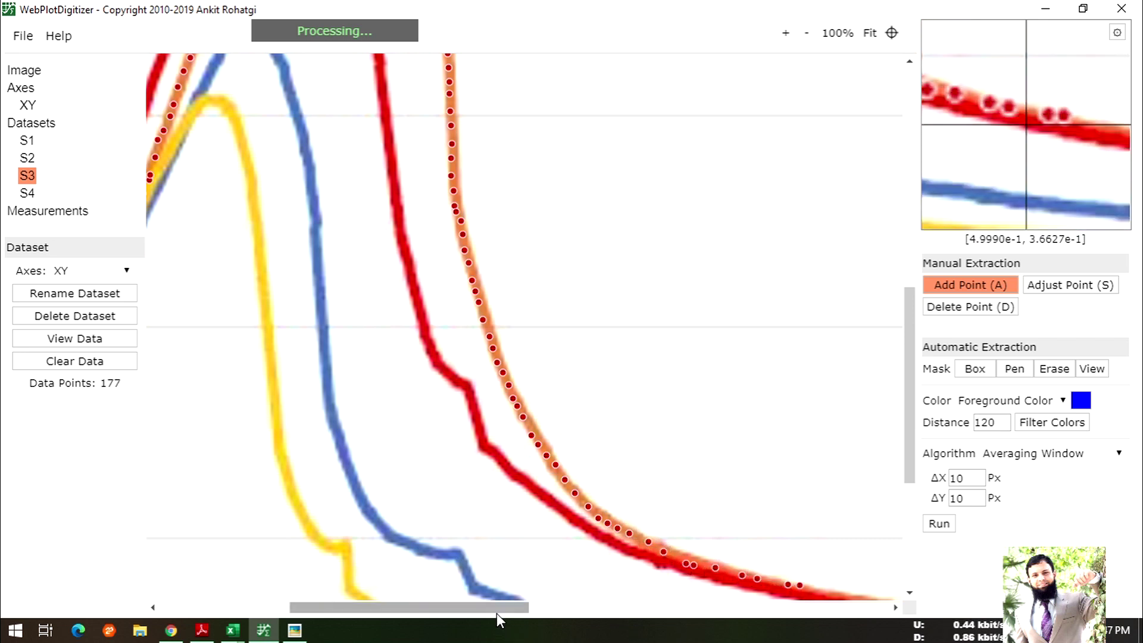
- Add points along the first part of the orange curve's low tail
{"action": "left_click_drag", "start_coordinate": [498, 608], "coordinate": [619, 606]}
{"action": "scroll", "coordinate": [641, 530], "scroll_direction": "down", "scroll_amount": 3}
{"action": "left_click", "coordinate": [416, 423]}
{"action": "left_click", "coordinate": [424, 422]}
{"action": "left_click", "coordinate": [439, 424]}
{"action": "left_click", "coordinate": [460, 432]}
{"action": "left_click", "coordinate": [471, 433]}
{"action": "left_click", "coordinate": [489, 437]}
{"action": "left_click", "coordinate": [512, 441]}
{"action": "left_click", "coordinate": [528, 444]}
{"action": "left_click", "coordinate": [552, 446]}
{"action": "left_click", "coordinate": [556, 448]}
{"action": "left_click", "coordinate": [576, 452]}
{"action": "left_click", "coordinate": [602, 454]}
{"action": "left_click", "coordinate": [617, 456]}
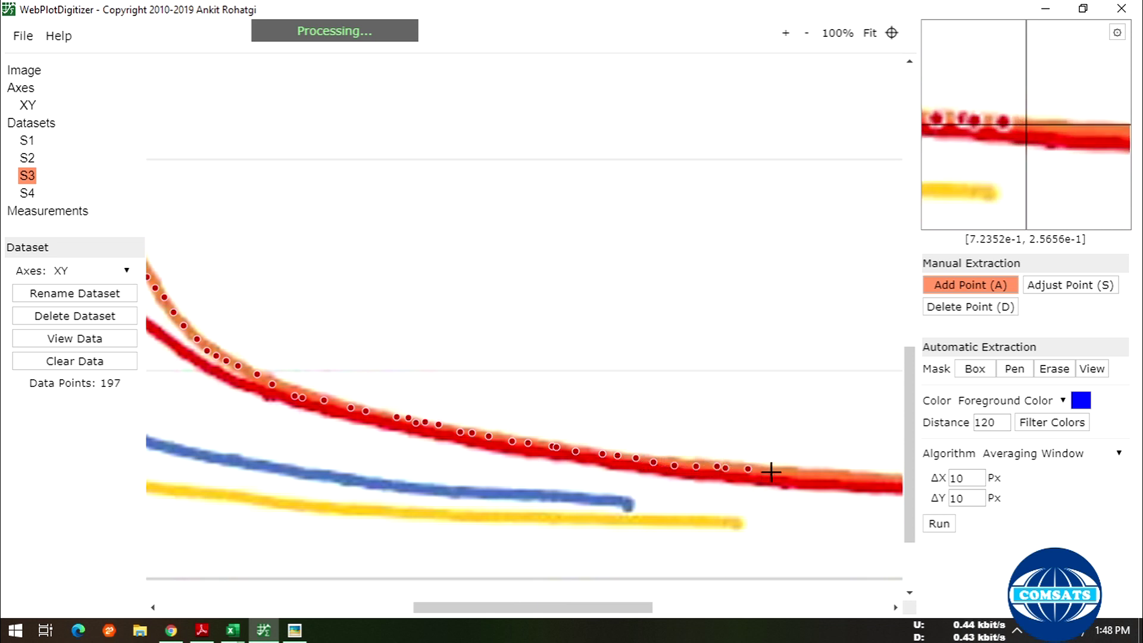
{"action": "left_click", "coordinate": [809, 472]}
{"action": "left_click", "coordinate": [831, 474]}
{"action": "left_click", "coordinate": [856, 477]}
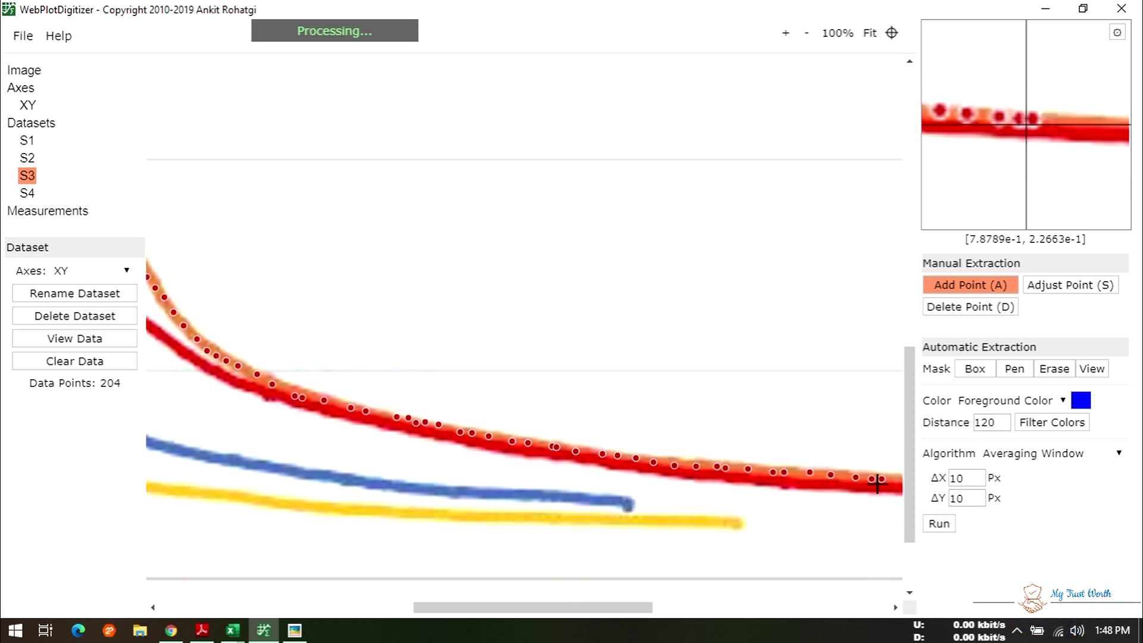
- Finish the tail to the orange curve's right-hand end, bringing S3 to 224 points
{"action": "left_click_drag", "start_coordinate": [631, 607], "coordinate": [780, 608]}
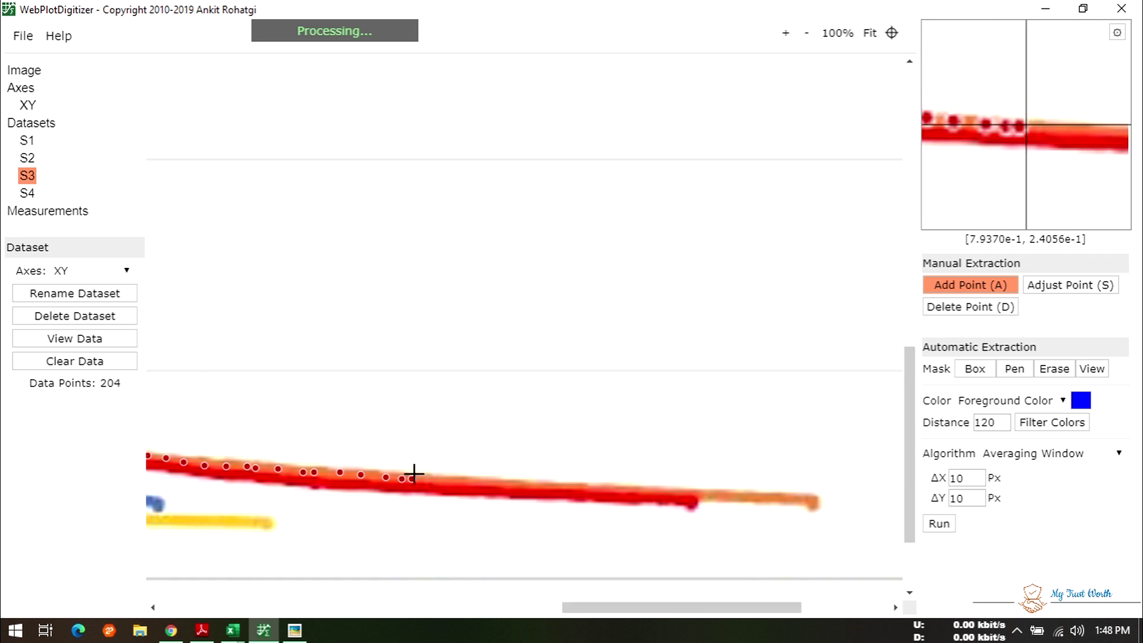
{"action": "left_click", "coordinate": [423, 477]}
{"action": "left_click", "coordinate": [468, 478]}
{"action": "left_click", "coordinate": [497, 478]}
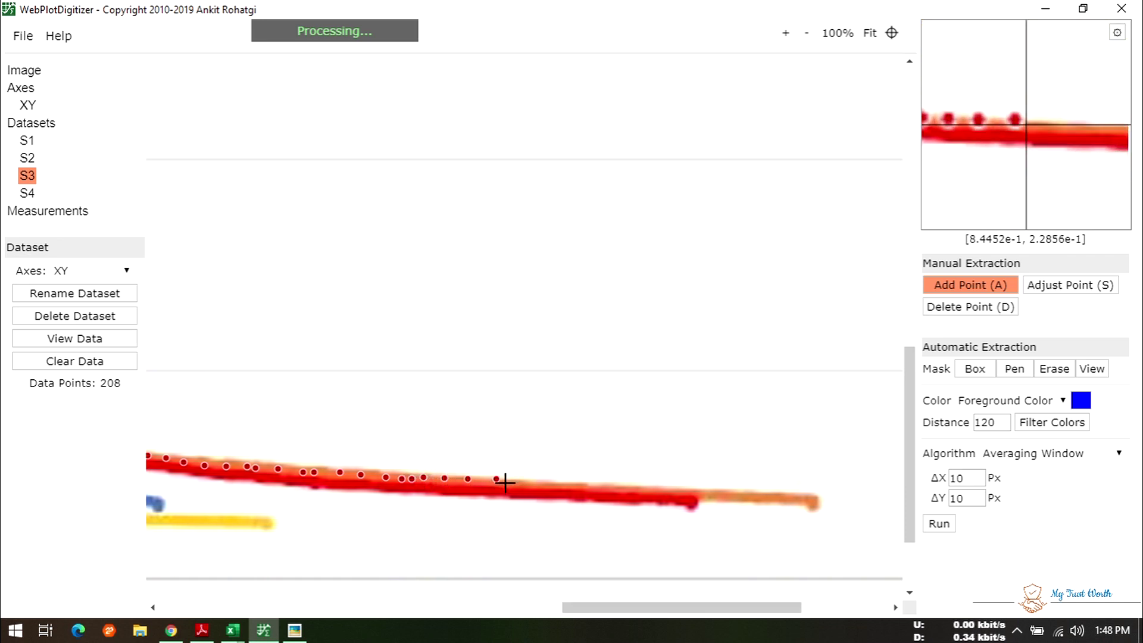
{"action": "left_click", "coordinate": [597, 492]}
{"action": "left_click", "coordinate": [628, 490]}
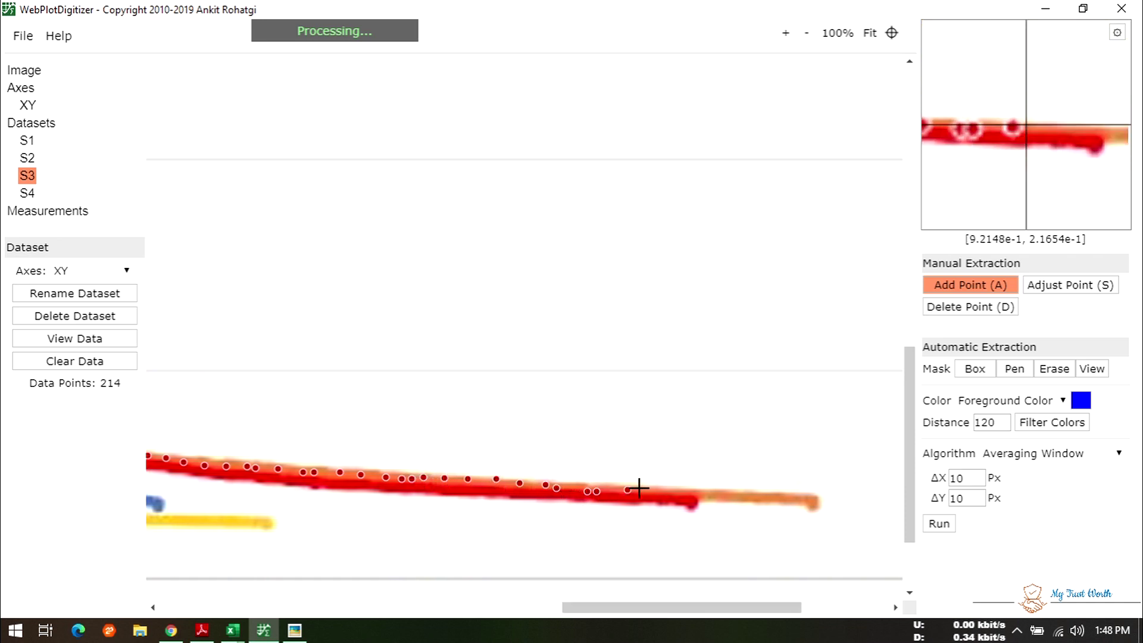
{"action": "left_click", "coordinate": [643, 489]}
{"action": "left_click", "coordinate": [656, 487]}
{"action": "left_click", "coordinate": [692, 495]}
{"action": "left_click", "coordinate": [710, 495]}
{"action": "left_click", "coordinate": [738, 496]}
{"action": "left_click", "coordinate": [761, 498]}
{"action": "left_click", "coordinate": [784, 498]}
{"action": "left_click", "coordinate": [792, 498]}
{"action": "left_click", "coordinate": [810, 501]}
{"action": "left_click", "coordinate": [814, 502]}
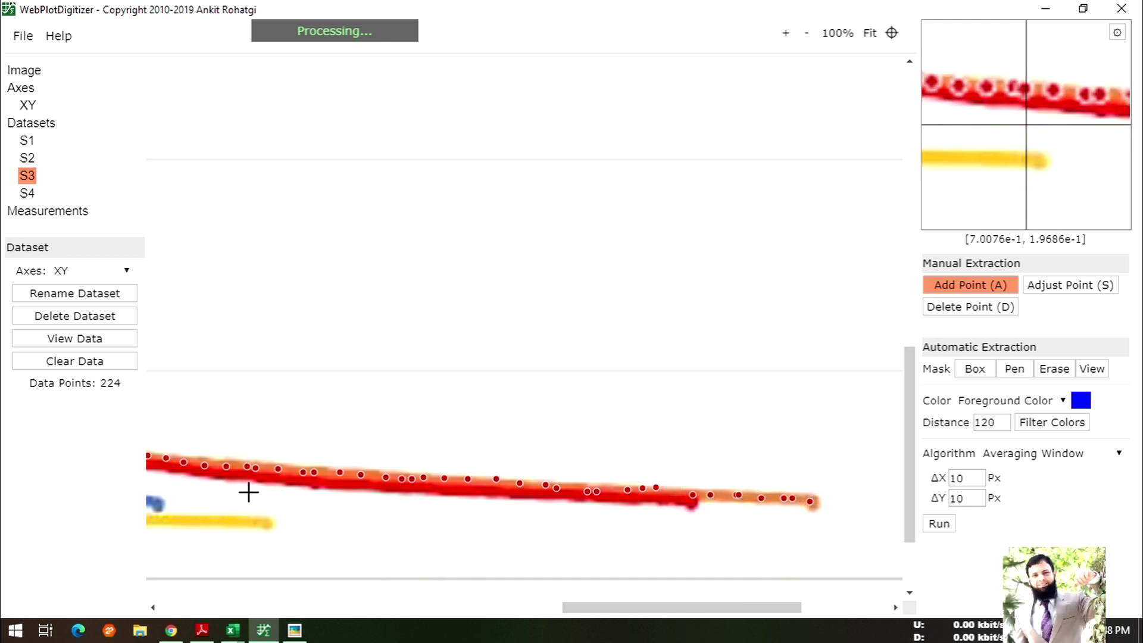
- Export the S3 points as a CSV file named S3
{"action": "left_click", "coordinate": [93, 341]}
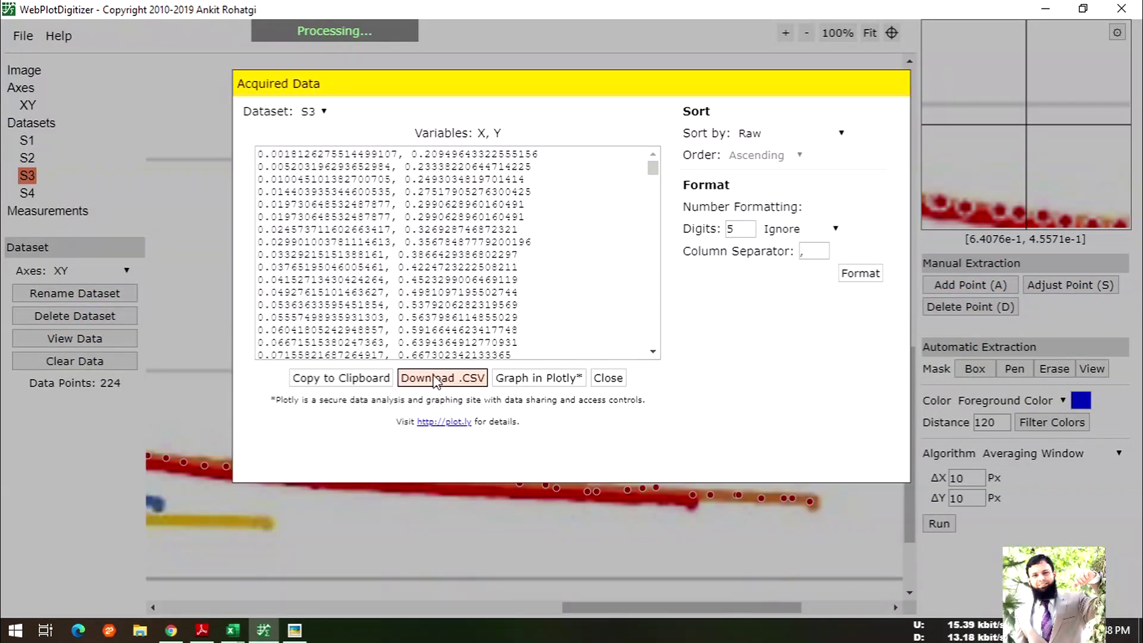
{"action": "left_click", "coordinate": [443, 378]}
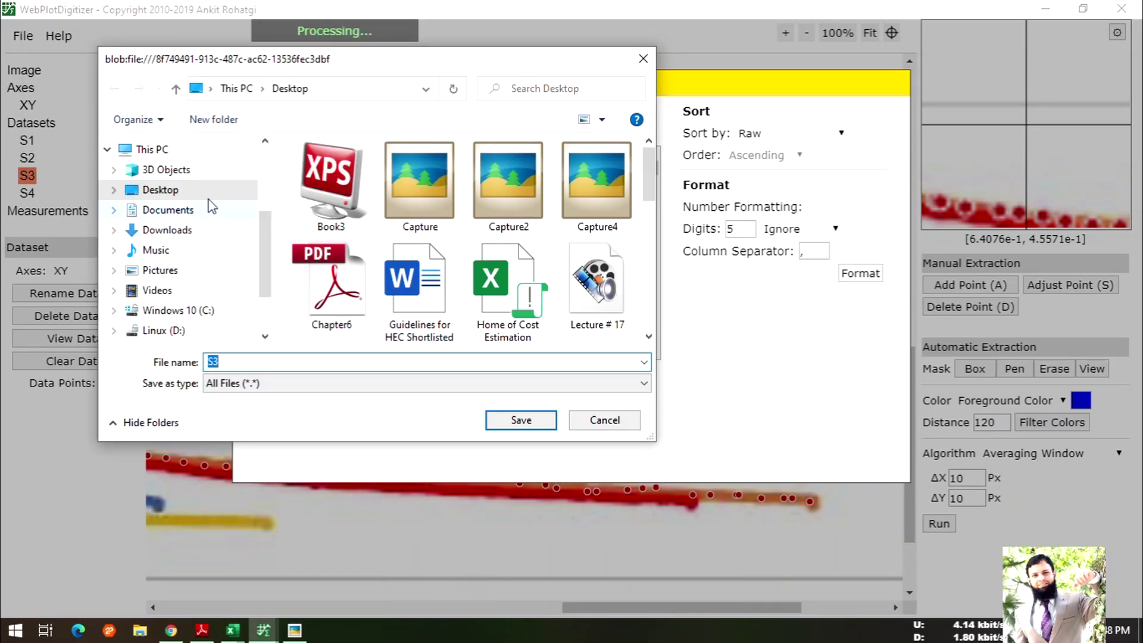
{"action": "left_click", "coordinate": [515, 419]}
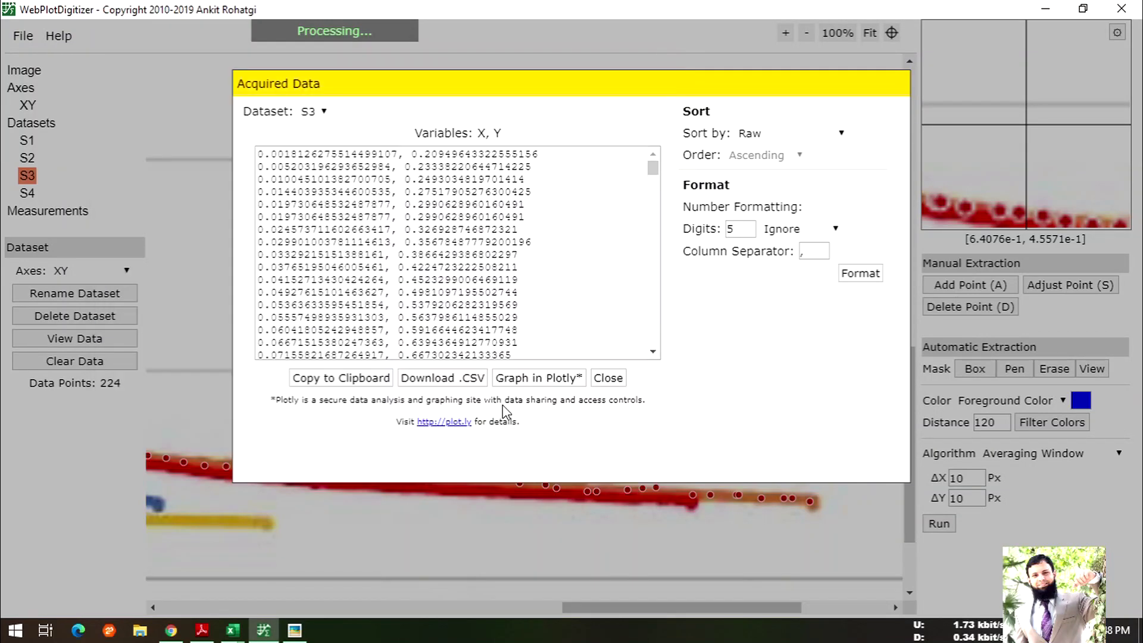
- Close the S2 Excel workbook without saving changes
{"action": "left_click", "coordinate": [232, 630]}
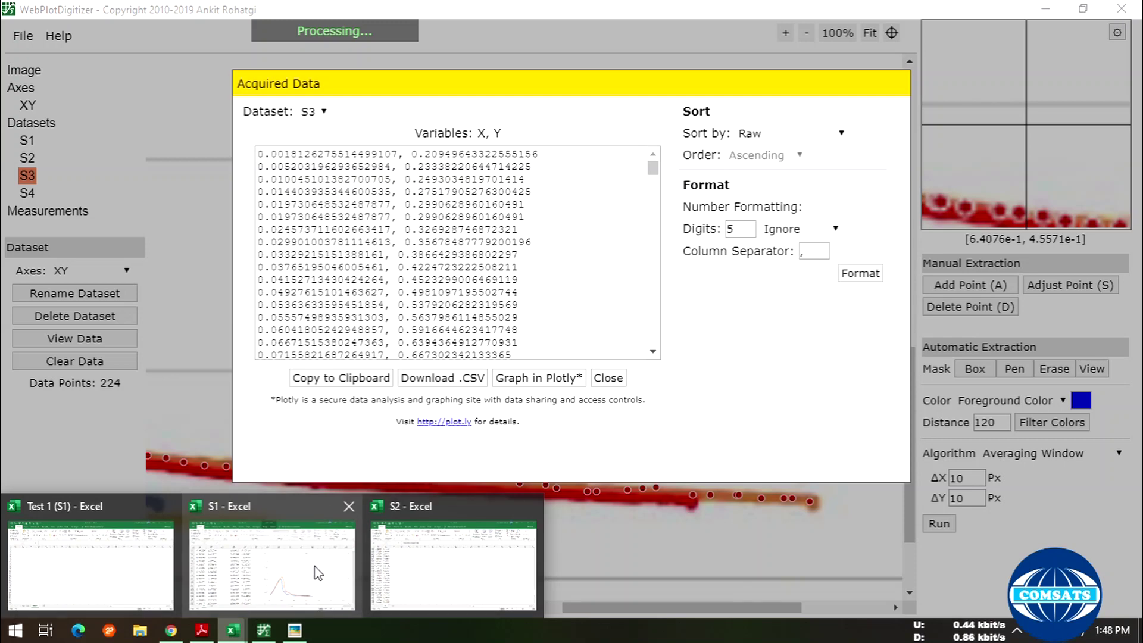
{"action": "left_click", "coordinate": [390, 563]}
{"action": "scroll", "coordinate": [464, 428], "scroll_direction": "up", "scroll_amount": 8}
{"action": "left_click", "coordinate": [1124, 16]}
{"action": "left_click", "coordinate": [572, 337]}
- Bring the S1 workbook with its two-curve chart to the front
{"action": "left_click", "coordinate": [263, 631]}
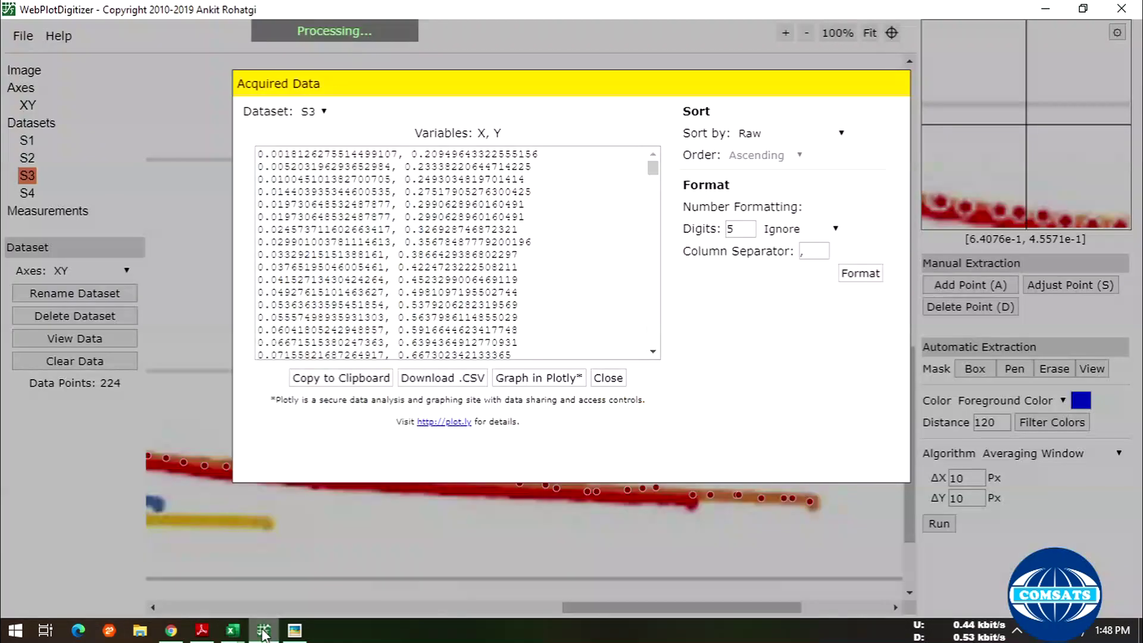
{"action": "mouse_move", "coordinate": [247, 633]}
{"action": "left_click", "coordinate": [287, 565]}
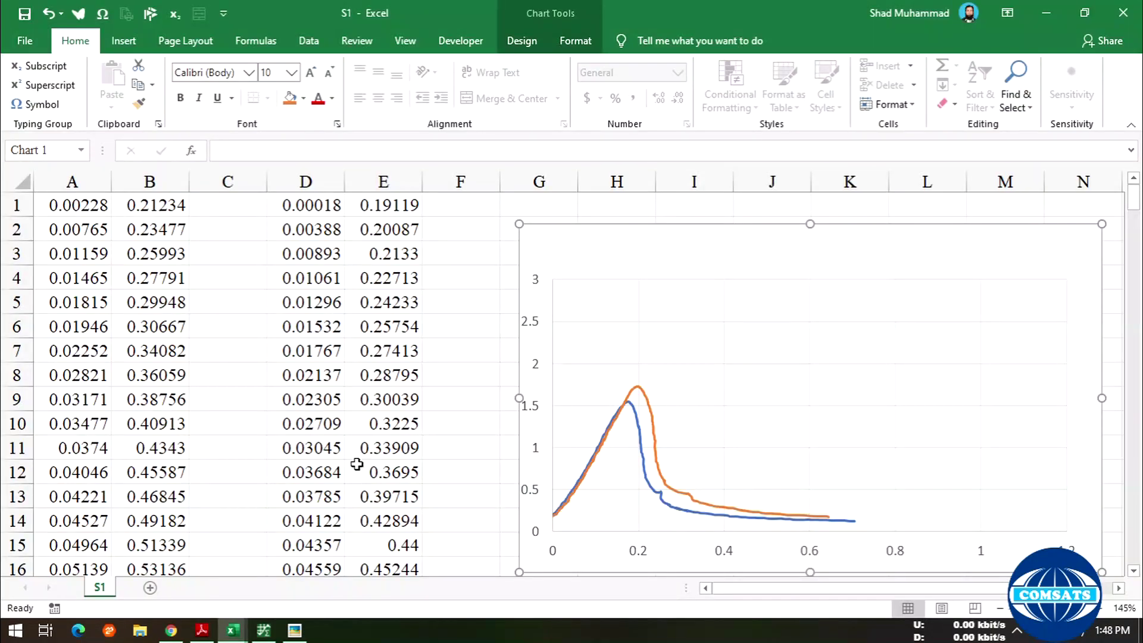
- Open the exported S3 CSV file in Excel
{"action": "left_click", "coordinate": [24, 41]}
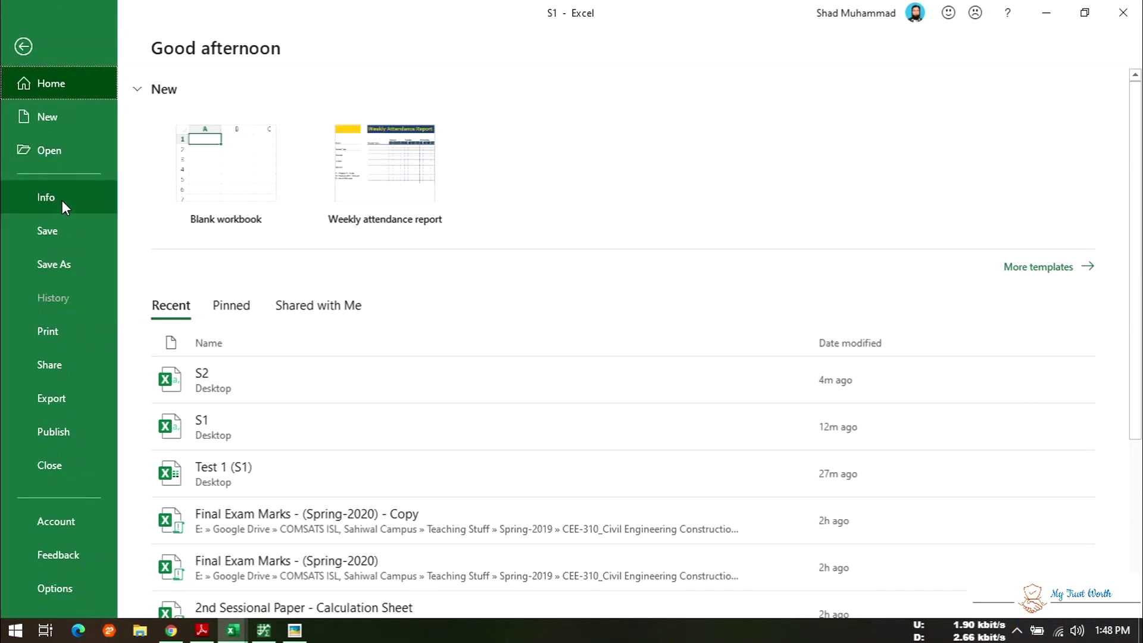
{"action": "left_click", "coordinate": [62, 147]}
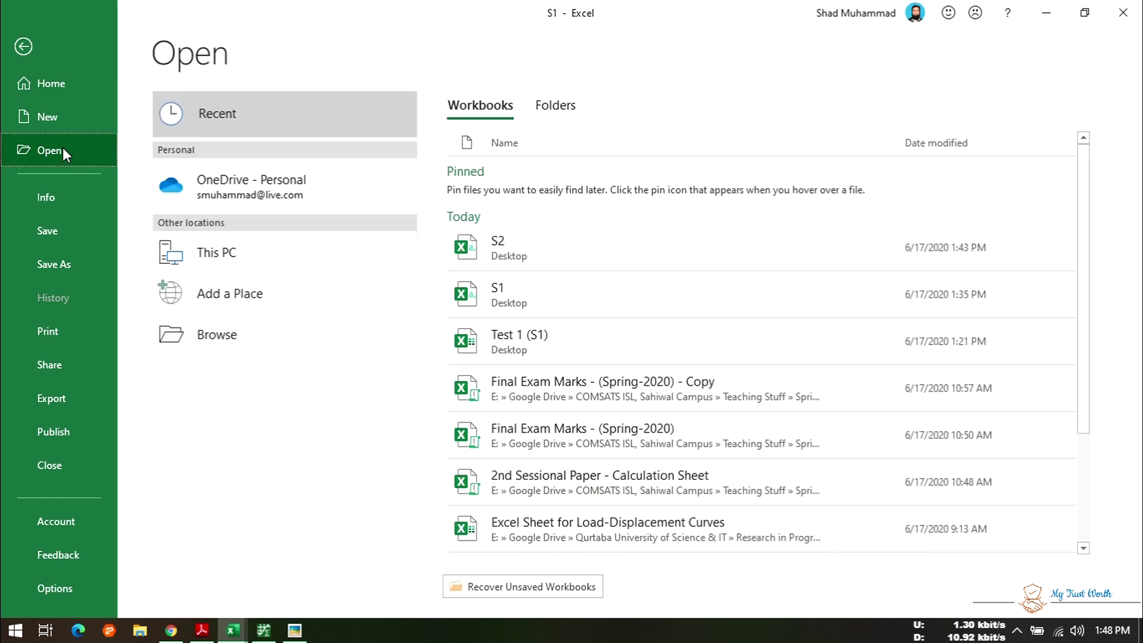
{"action": "left_click", "coordinate": [235, 262]}
{"action": "left_click", "coordinate": [513, 391]}
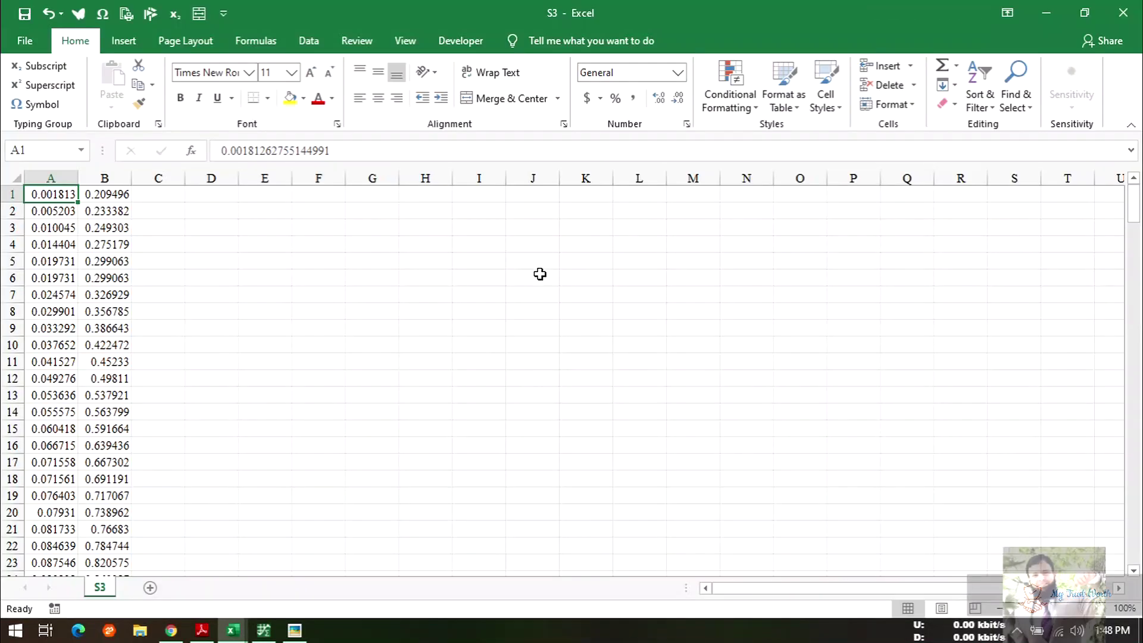
- Select S3's columns A and B, insert a trial smooth-line scatter chart, then delete it
{"action": "left_click_drag", "start_coordinate": [51, 178], "coordinate": [119, 178]}
{"action": "left_click", "coordinate": [123, 40]}
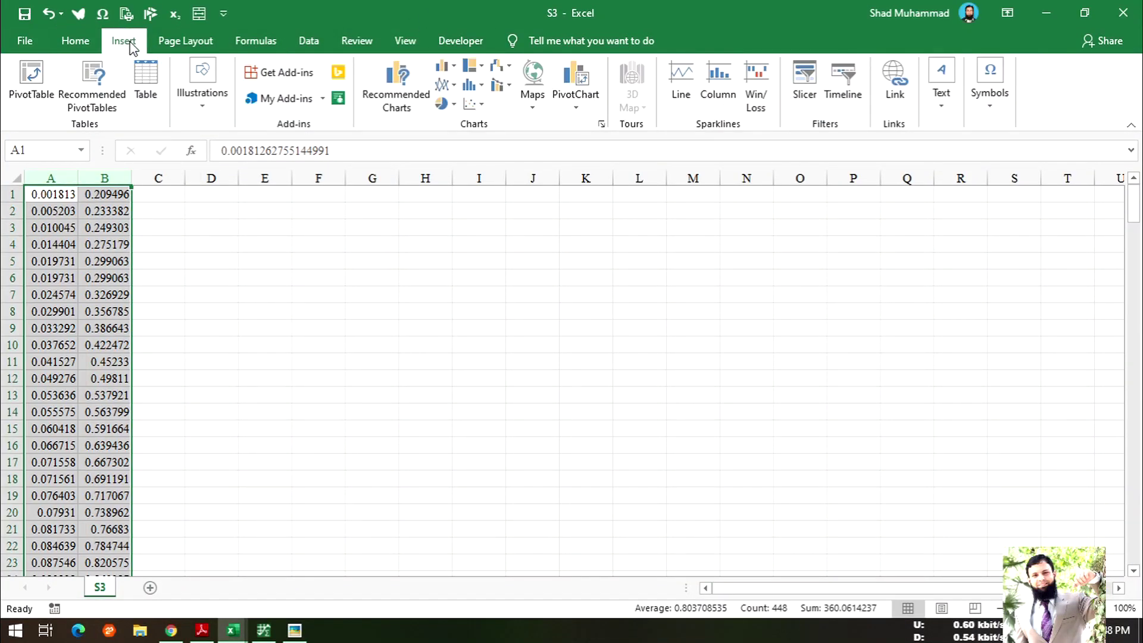
{"action": "left_click", "coordinate": [471, 104]}
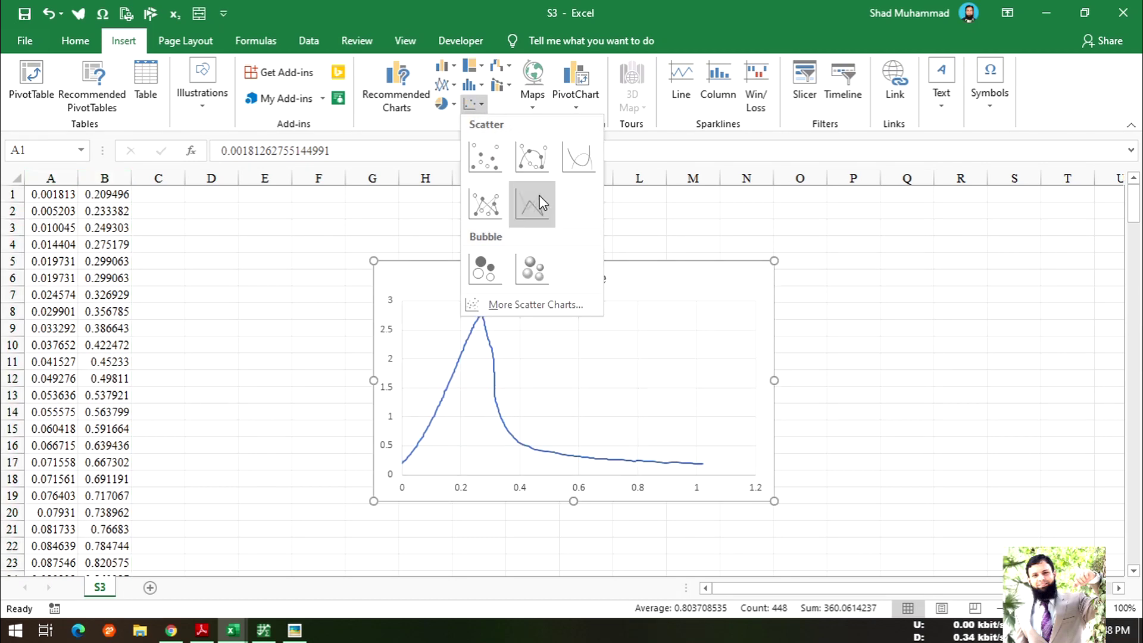
{"action": "left_click", "coordinate": [585, 159]}
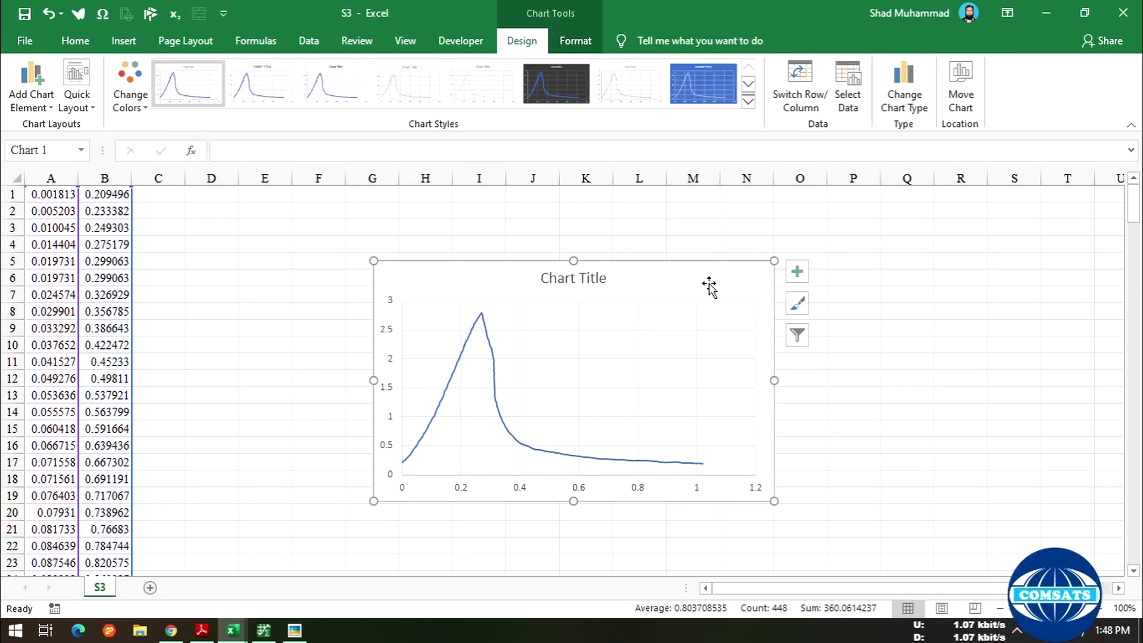
{"action": "key", "text": "Delete"}
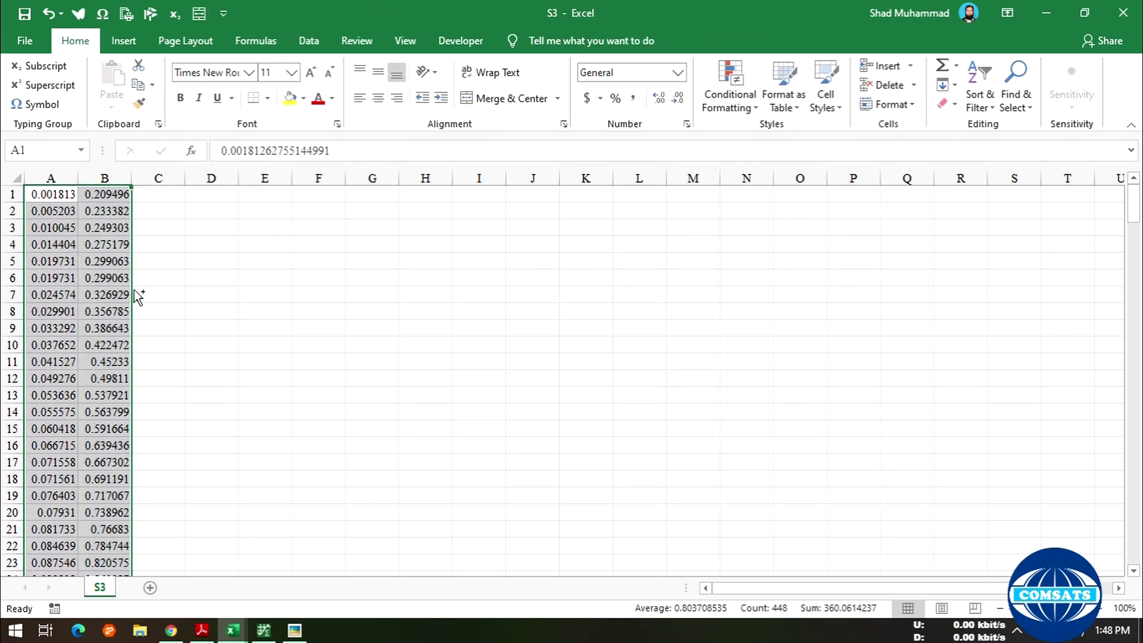
- Copy the S3 columns and paste them at cell G1 of the S1 workbook
{"action": "key", "text": "ctrl+c"}
{"action": "mouse_move", "coordinate": [234, 632]}
{"action": "left_click", "coordinate": [153, 556]}
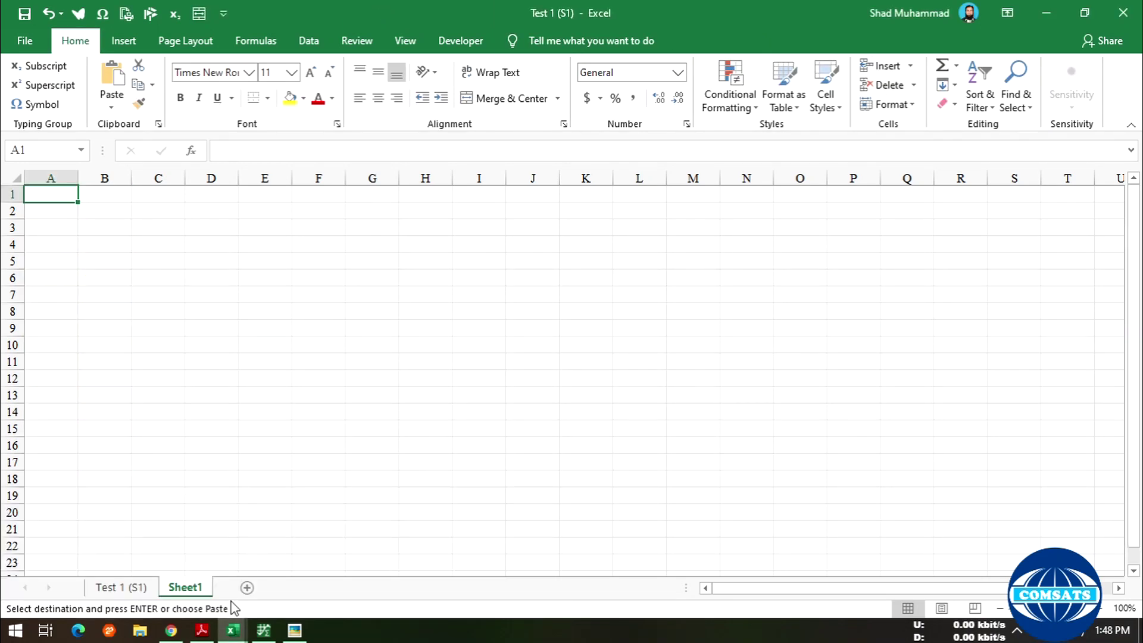
{"action": "left_click", "coordinate": [245, 577]}
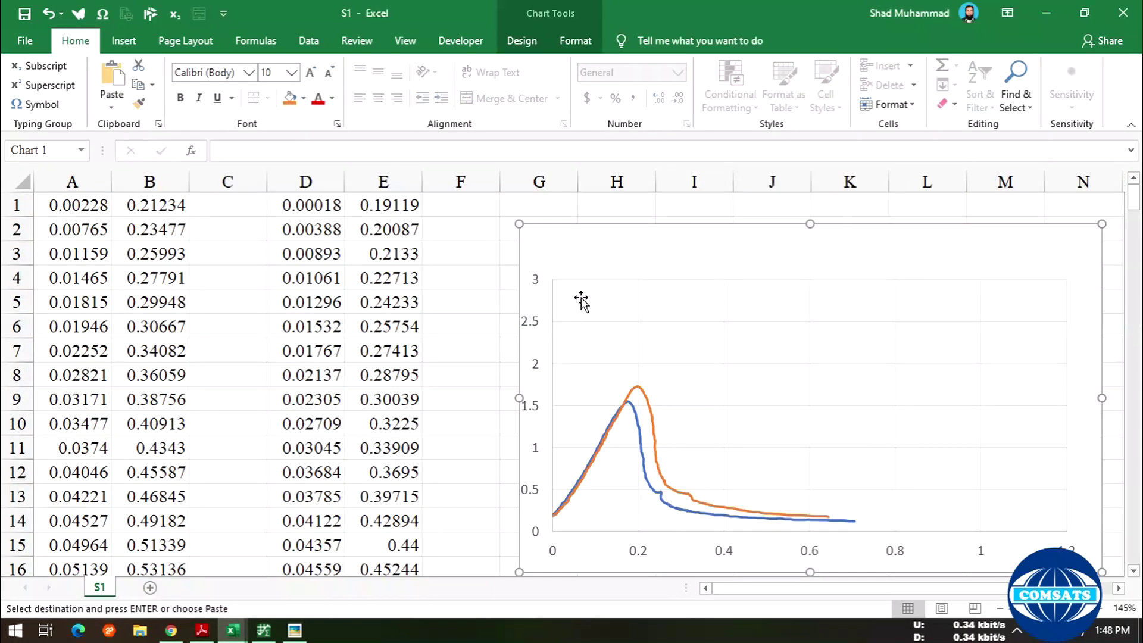
{"action": "left_click", "coordinate": [545, 210]}
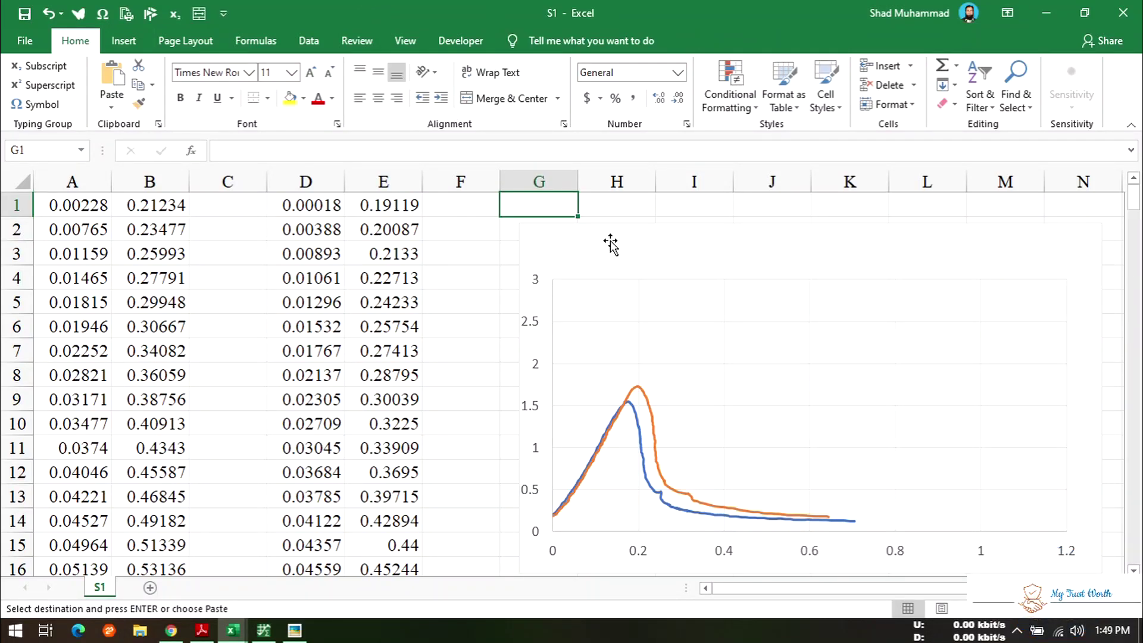
{"action": "key", "text": "ctrl+v"}
- Add a new series named S3 in the S1 chart's Select Data settings
{"action": "left_click", "coordinate": [855, 376]}
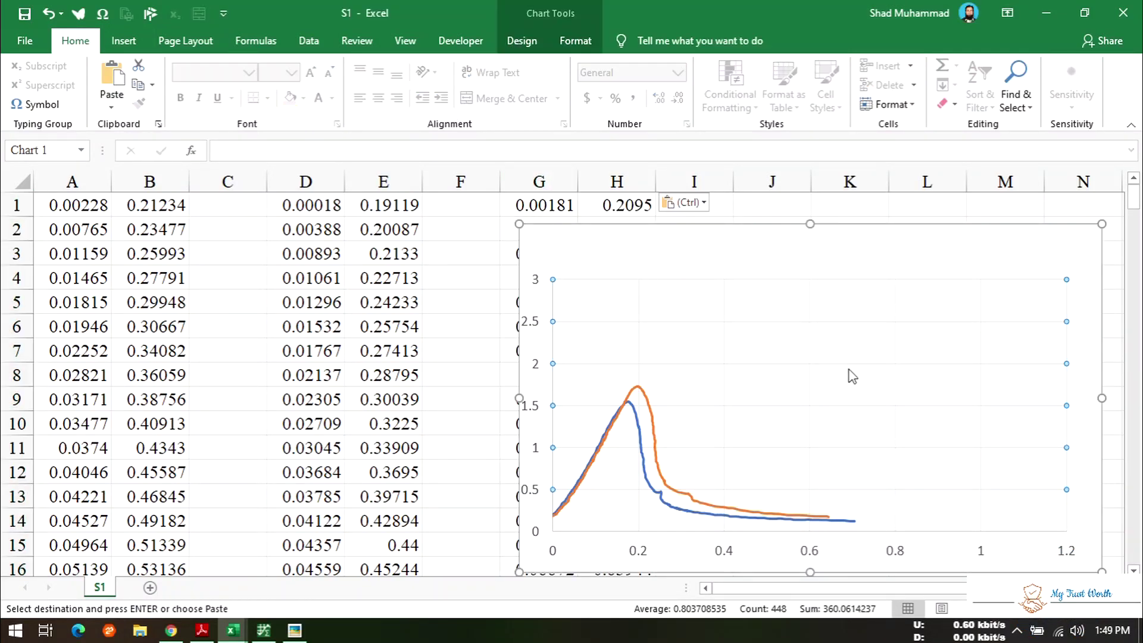
{"action": "right_click", "coordinate": [850, 374]}
{"action": "left_click", "coordinate": [884, 466]}
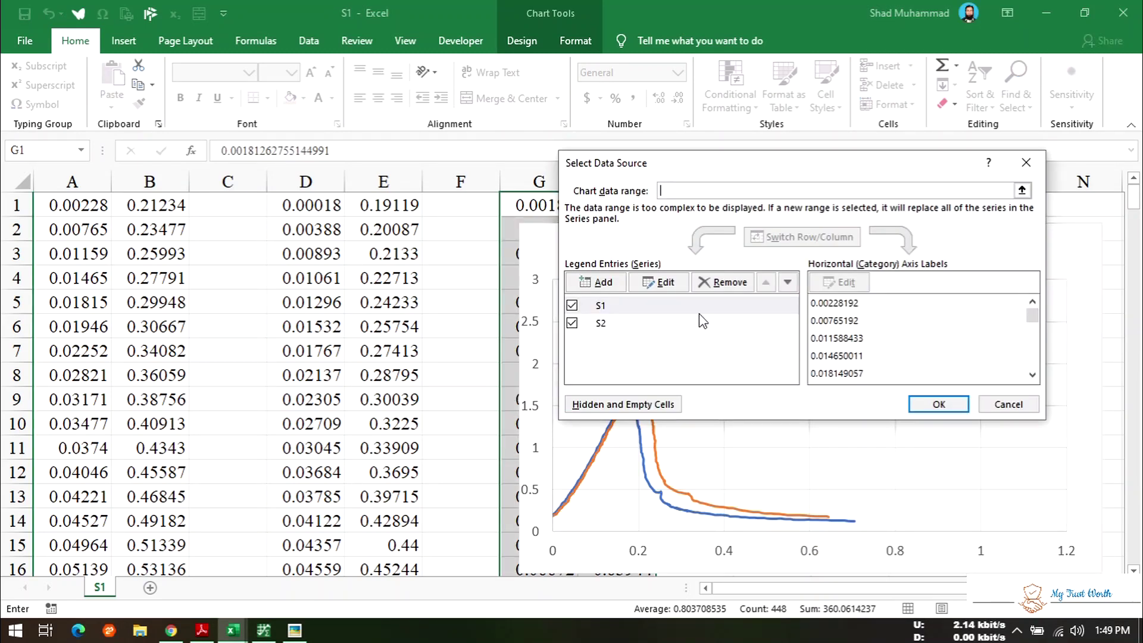
{"action": "left_click", "coordinate": [605, 283]}
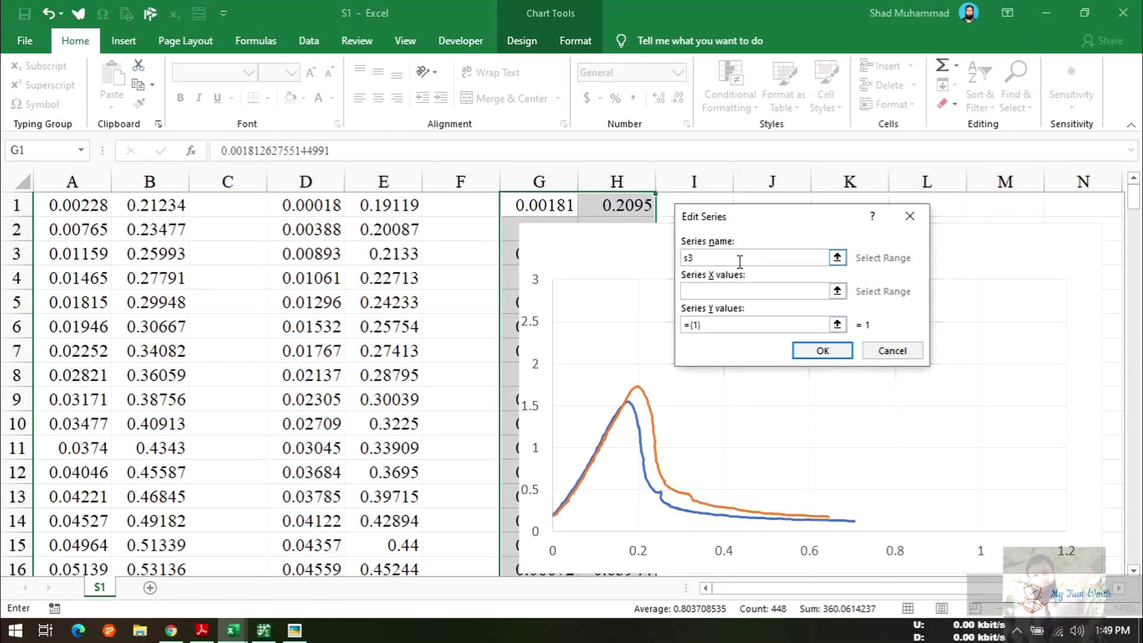
{"action": "key", "text": "BackSpace"}
{"action": "key", "text": "BackSpace"}
{"action": "type", "text": "S3"}
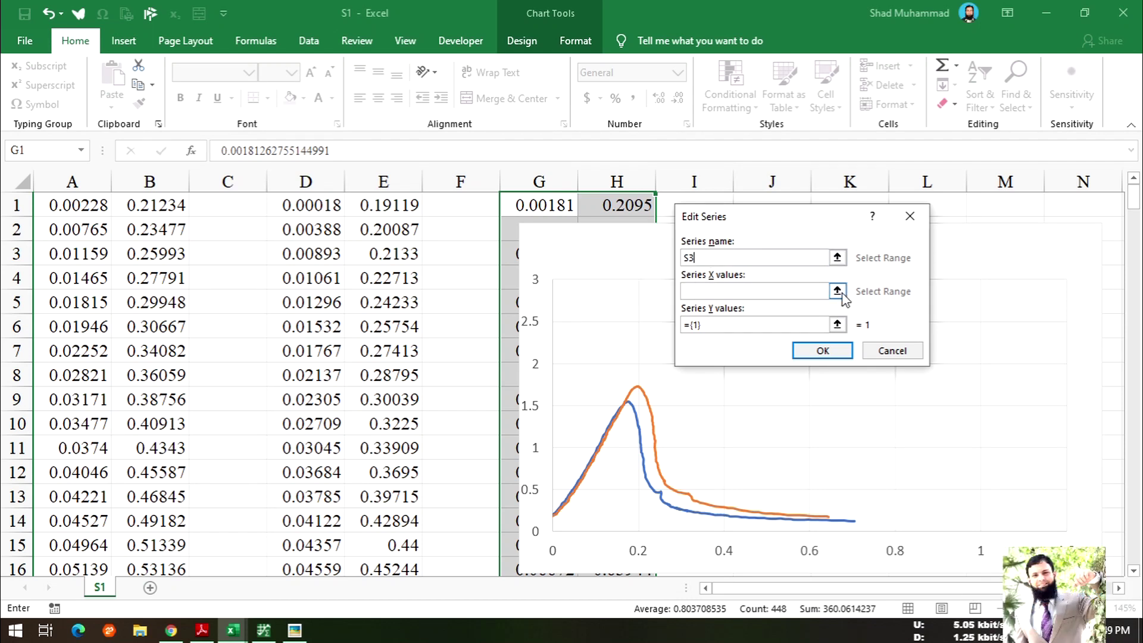
- Set S3's X values to column G and Y values to column H, and apply
{"action": "left_click", "coordinate": [837, 292]}
{"action": "left_click", "coordinate": [537, 191]}
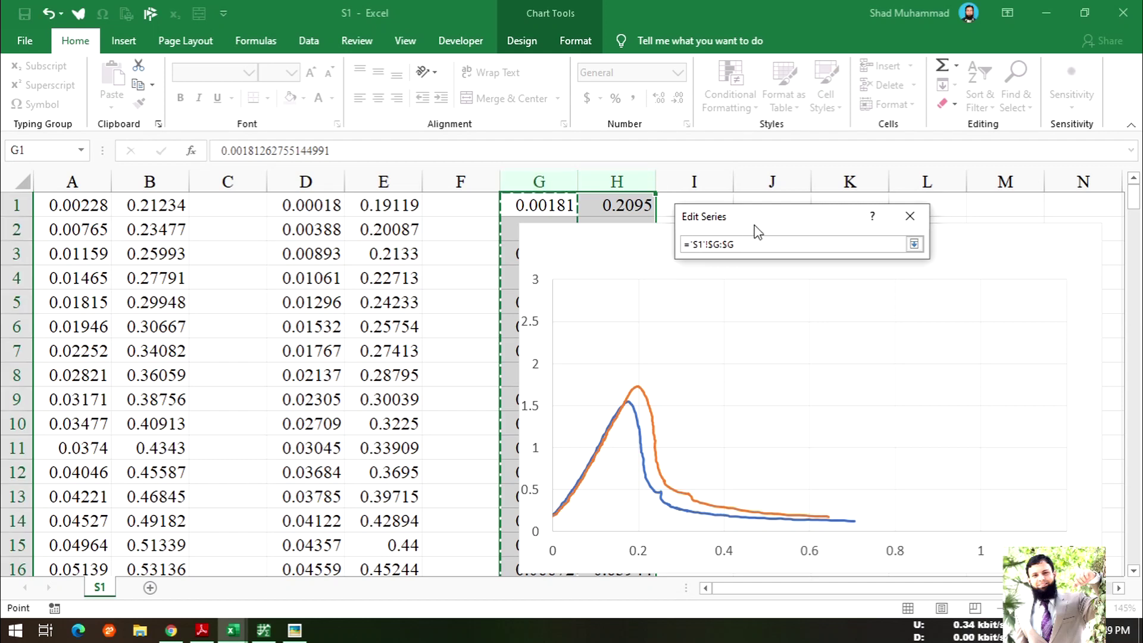
{"action": "left_click", "coordinate": [914, 244]}
{"action": "left_click", "coordinate": [834, 325]}
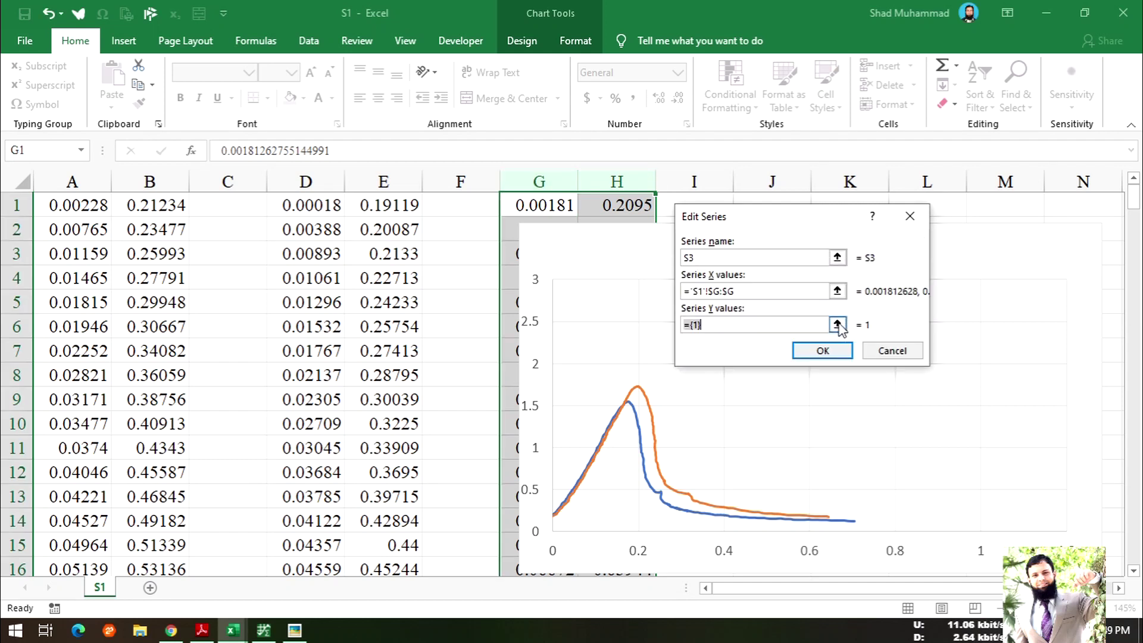
{"action": "left_click", "coordinate": [914, 322]}
{"action": "left_click", "coordinate": [638, 186]}
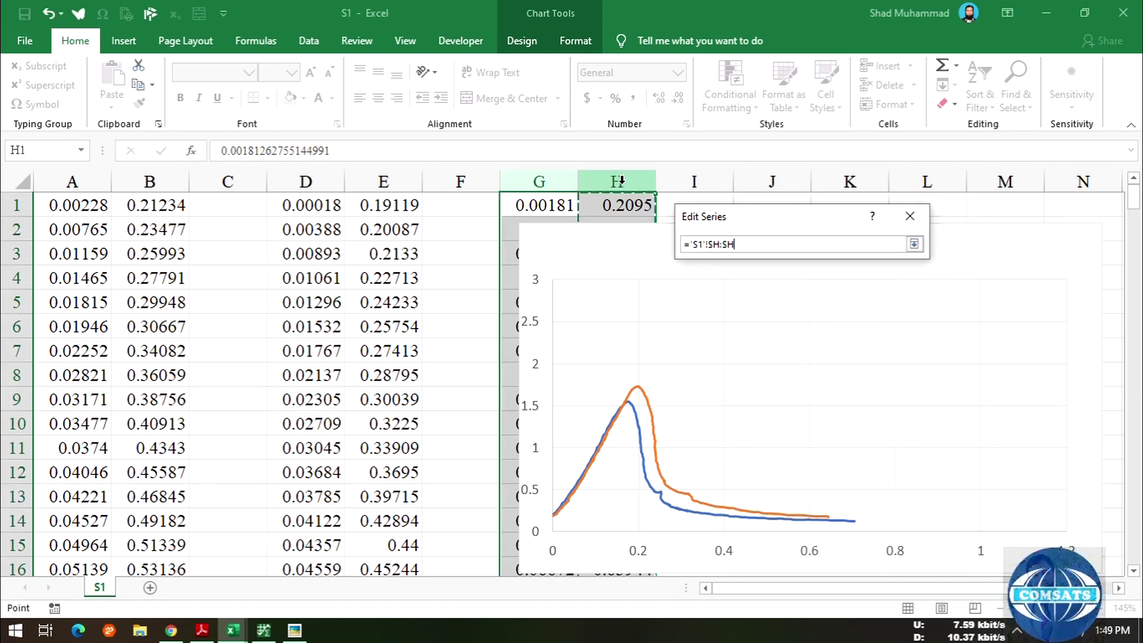
{"action": "left_click", "coordinate": [914, 244]}
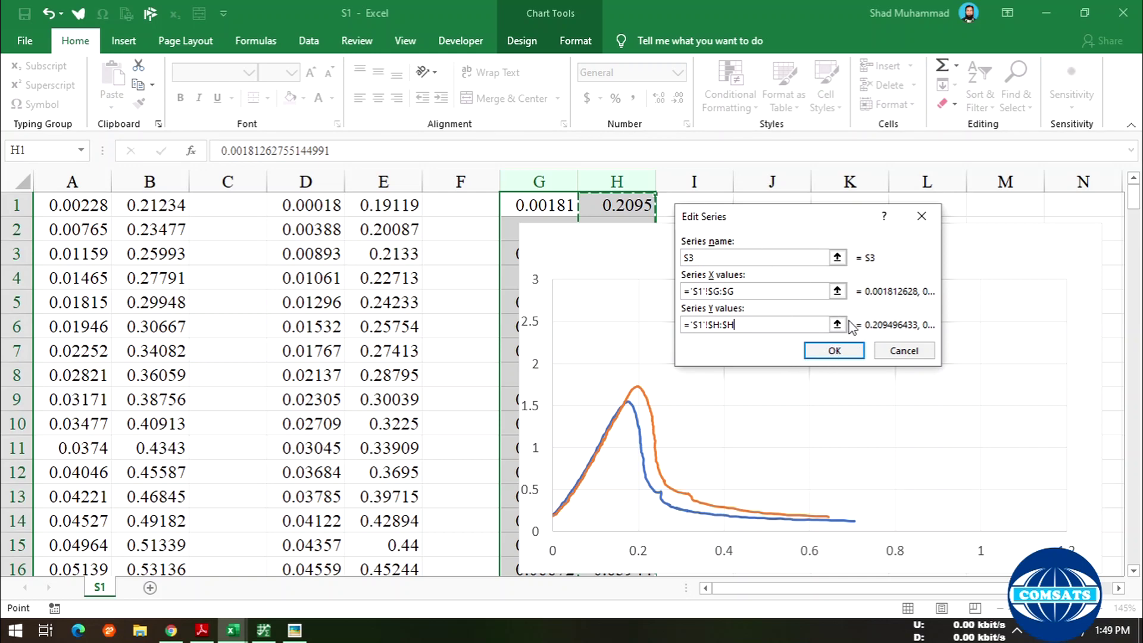
{"action": "left_click", "coordinate": [835, 350]}
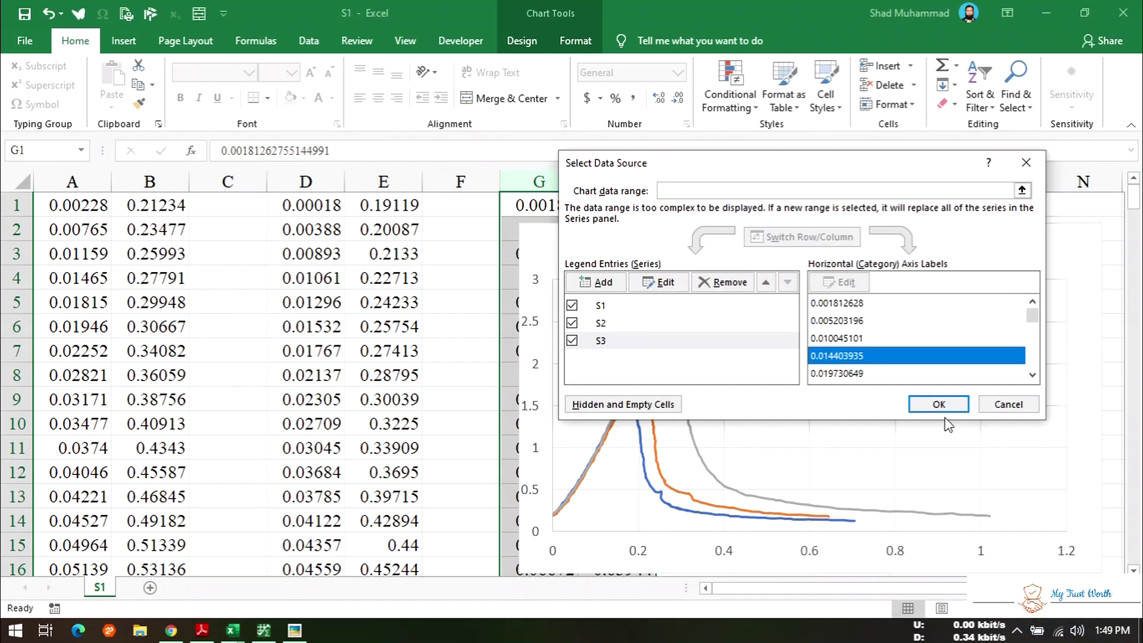
{"action": "left_click", "coordinate": [939, 404]}
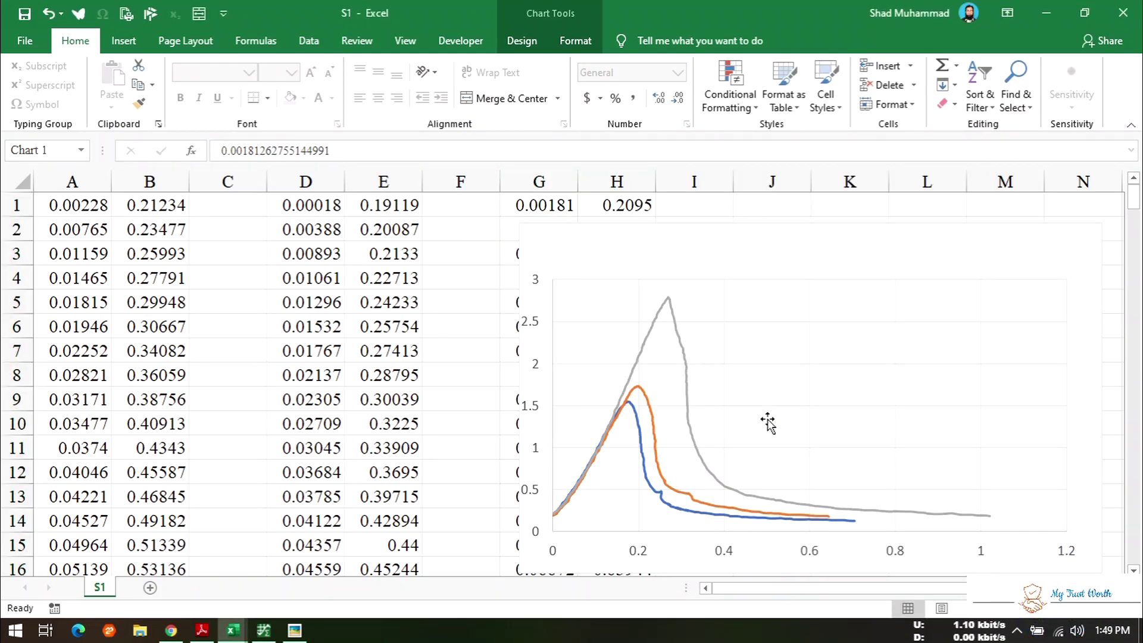
{"action": "left_click", "coordinate": [1005, 477]}
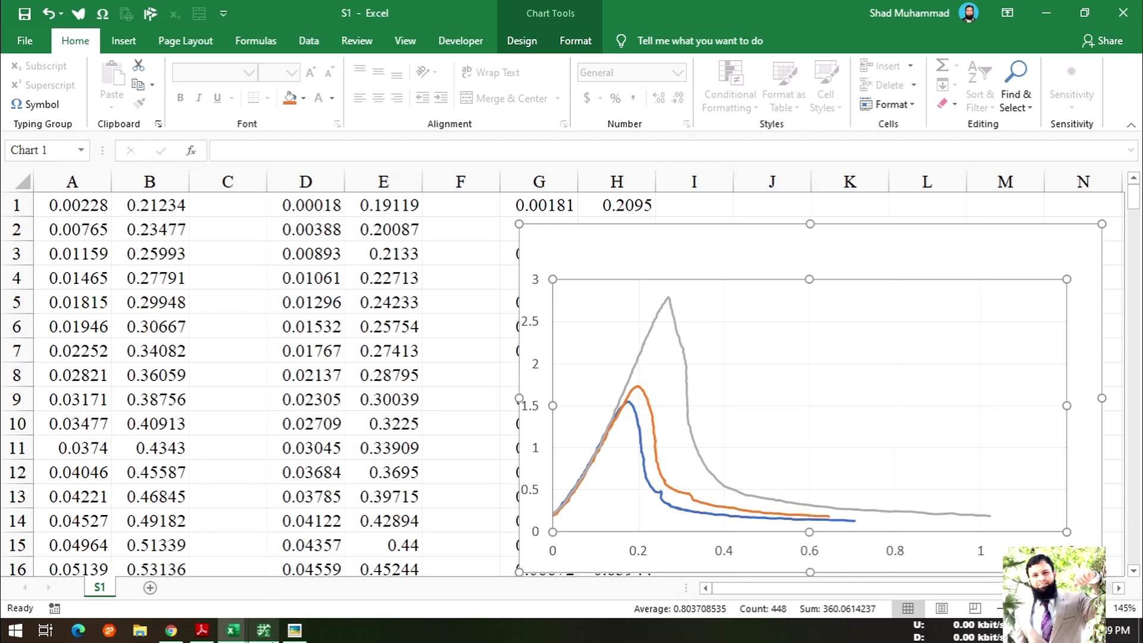
{"action": "left_click", "coordinate": [264, 630]}
- Close the acquired data window and select dataset S4 for digitizing
{"action": "key", "text": "Escape"}
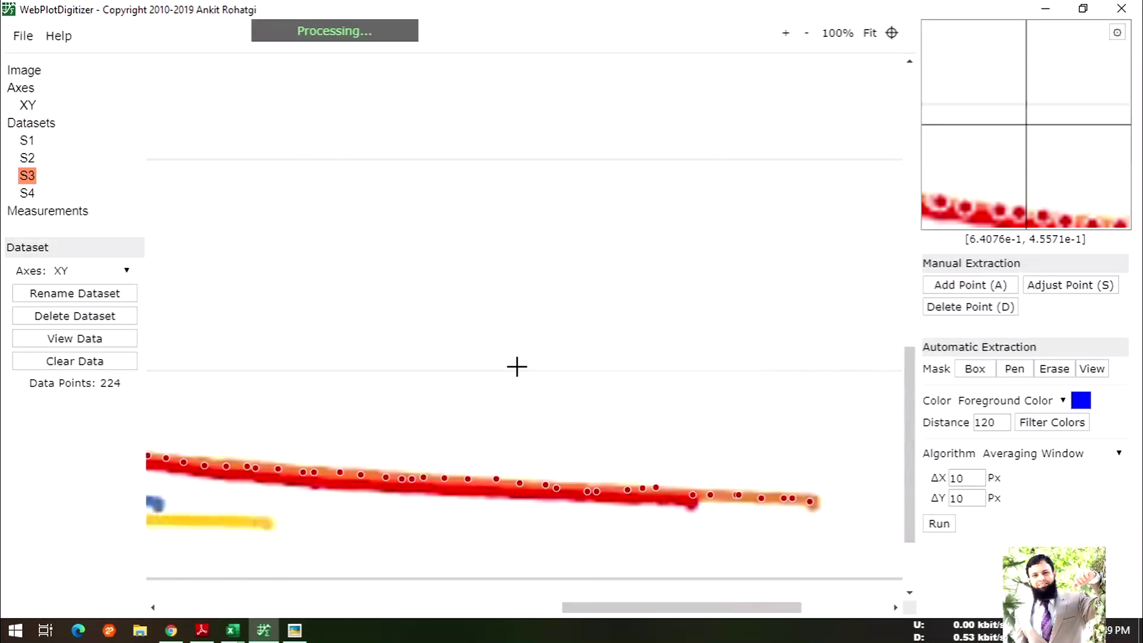
{"action": "scroll", "coordinate": [589, 416], "scroll_direction": "down", "scroll_amount": 2}
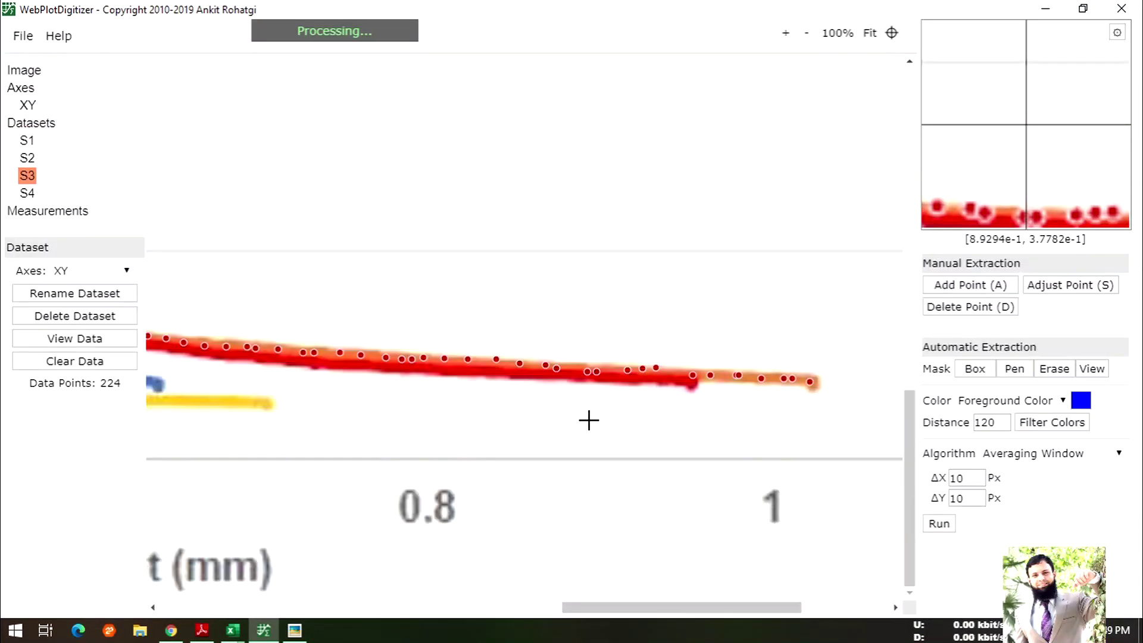
{"action": "left_click", "coordinate": [26, 193]}
{"action": "left_click_drag", "start_coordinate": [582, 608], "coordinate": [173, 588]}
{"action": "scroll", "coordinate": [480, 375], "scroll_direction": "up", "scroll_amount": 3}
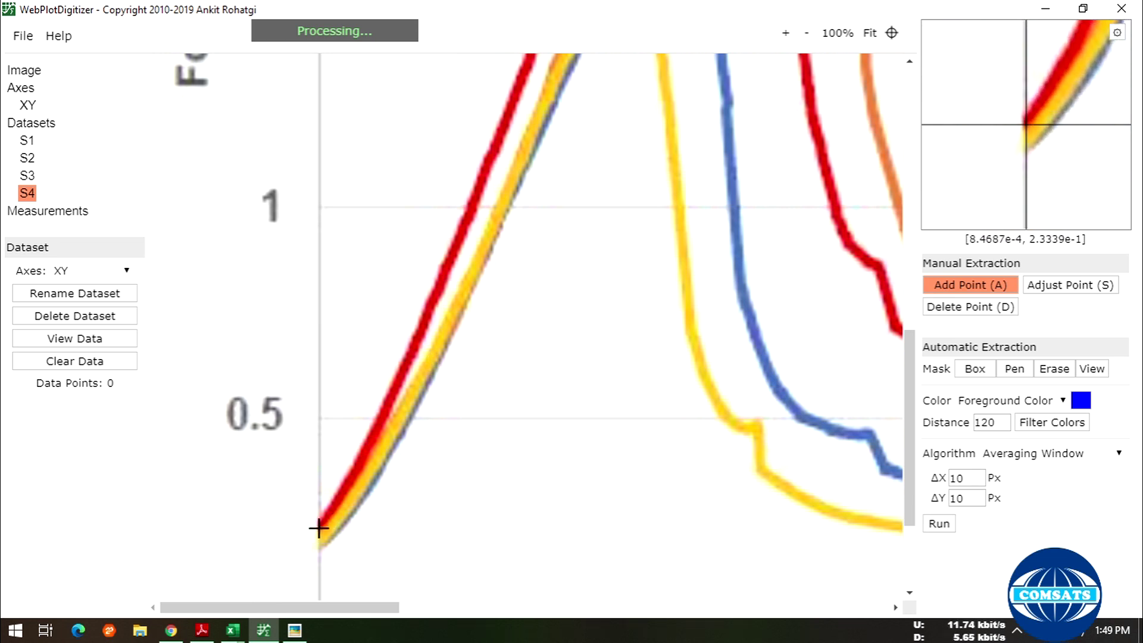
- Place points up the lower rising part of the red curve, past about 0.5
{"action": "left_click", "coordinate": [340, 499]}
{"action": "left_click", "coordinate": [351, 479]}
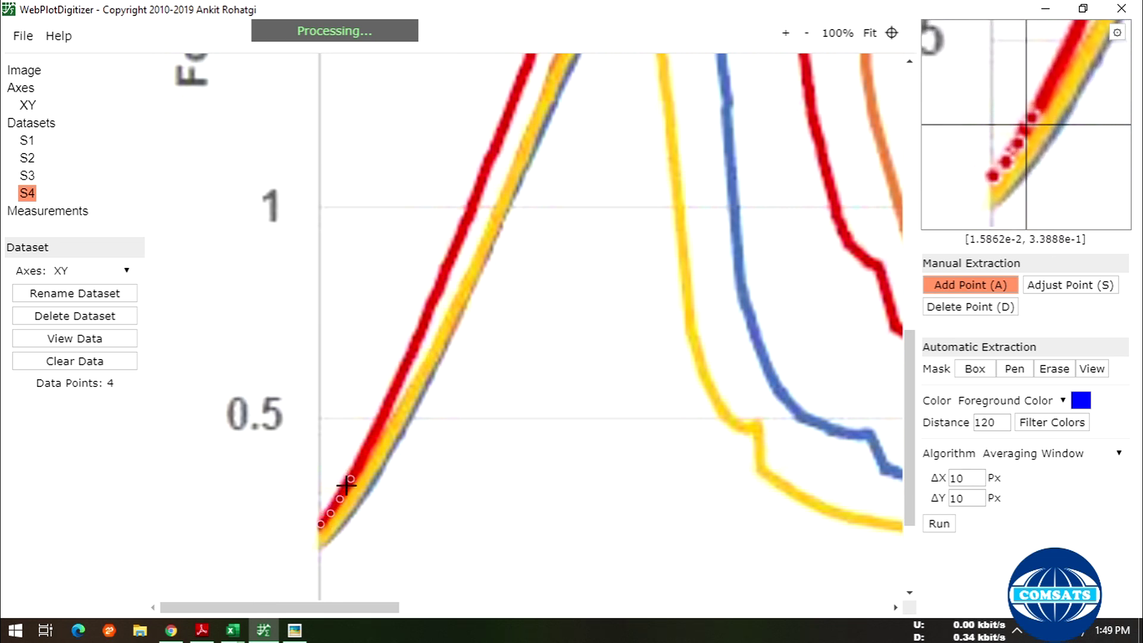
{"action": "left_click", "coordinate": [348, 487]}
{"action": "left_click", "coordinate": [358, 471]}
{"action": "left_click", "coordinate": [362, 461]}
{"action": "left_click", "coordinate": [367, 450]}
{"action": "left_click", "coordinate": [372, 441]}
{"action": "left_click", "coordinate": [376, 424]}
{"action": "left_click", "coordinate": [384, 414]}
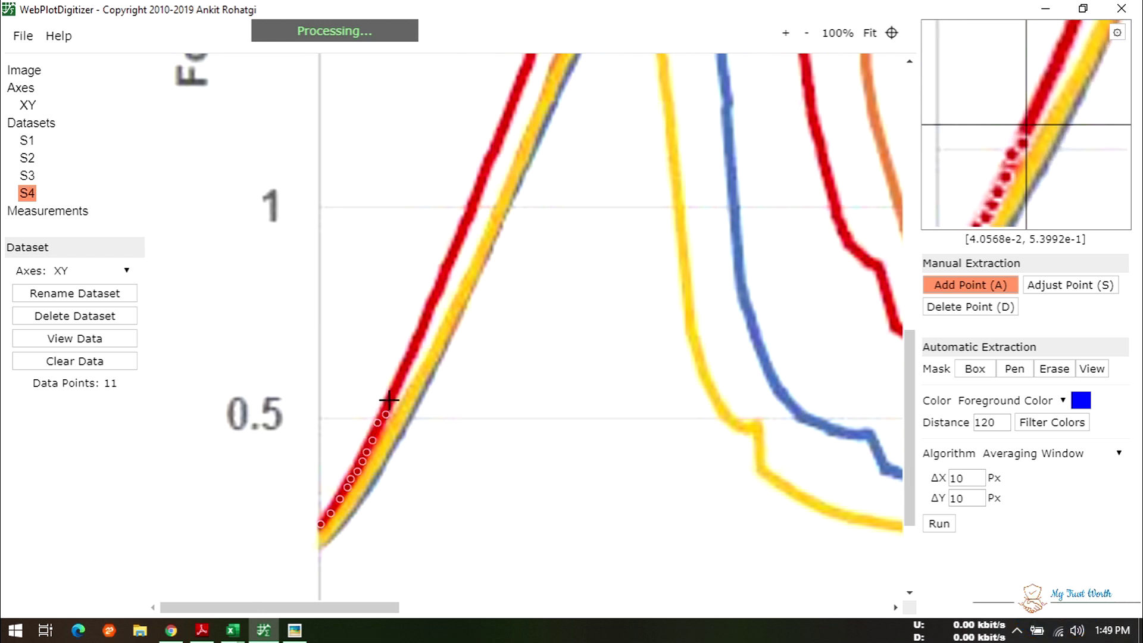
{"action": "left_click", "coordinate": [390, 400]}
{"action": "left_click", "coordinate": [396, 385]}
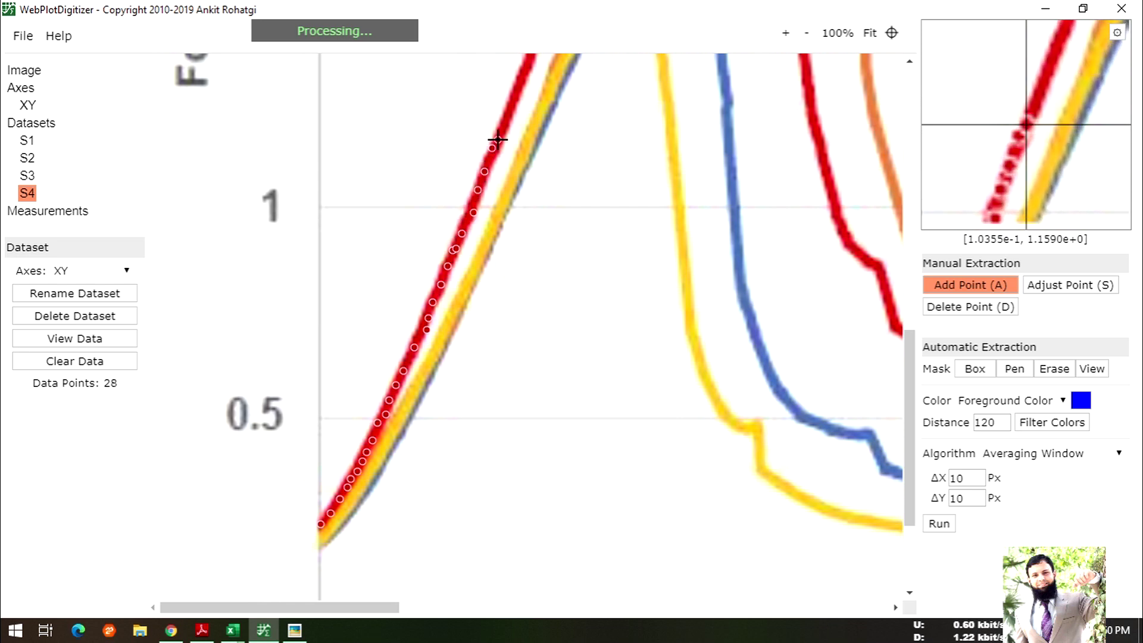
- Continue points up the red curve's rising side to around force 1.5
{"action": "scroll", "coordinate": [506, 179], "scroll_direction": "up", "scroll_amount": 4}
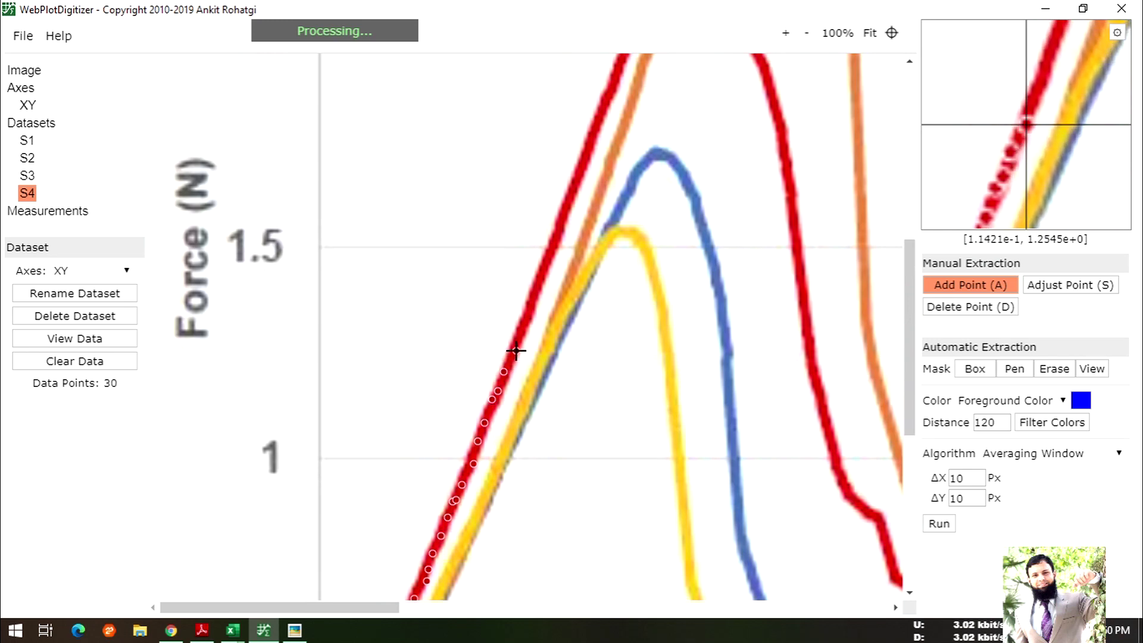
{"action": "left_click", "coordinate": [518, 331]}
{"action": "left_click", "coordinate": [524, 321]}
{"action": "left_click", "coordinate": [527, 305]}
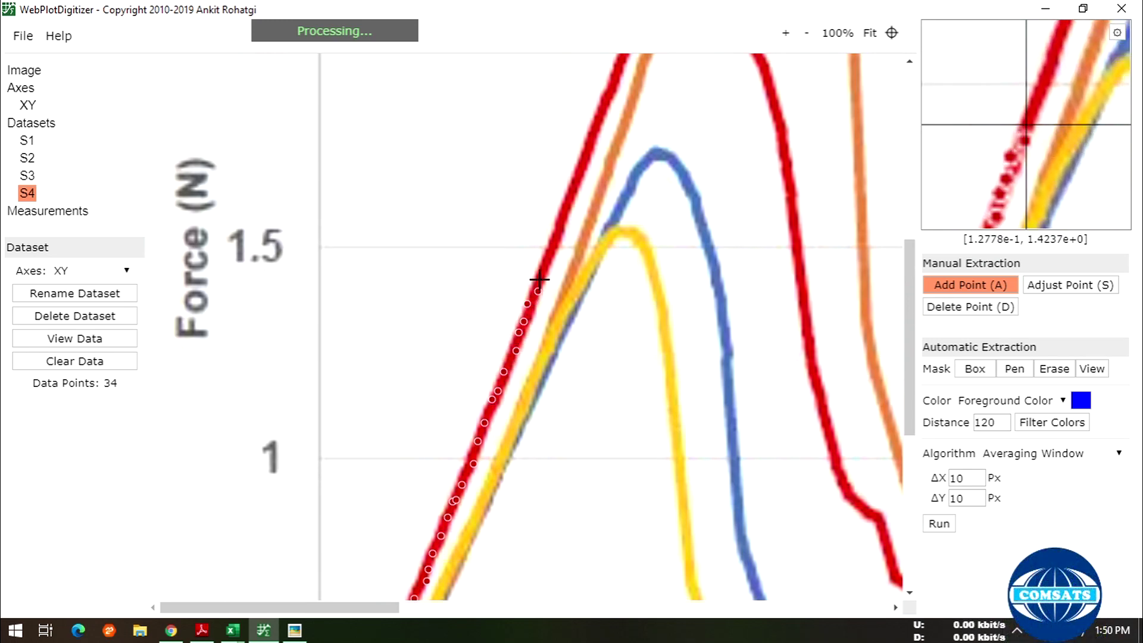
{"action": "left_click", "coordinate": [561, 215]}
{"action": "left_click", "coordinate": [570, 200]}
{"action": "left_click", "coordinate": [577, 170]}
{"action": "left_click", "coordinate": [592, 129]}
{"action": "left_click", "coordinate": [600, 111]}
- Add points from below 2 up to and over the red curve's peak
{"action": "scroll", "coordinate": [620, 137], "scroll_direction": "up", "scroll_amount": 4}
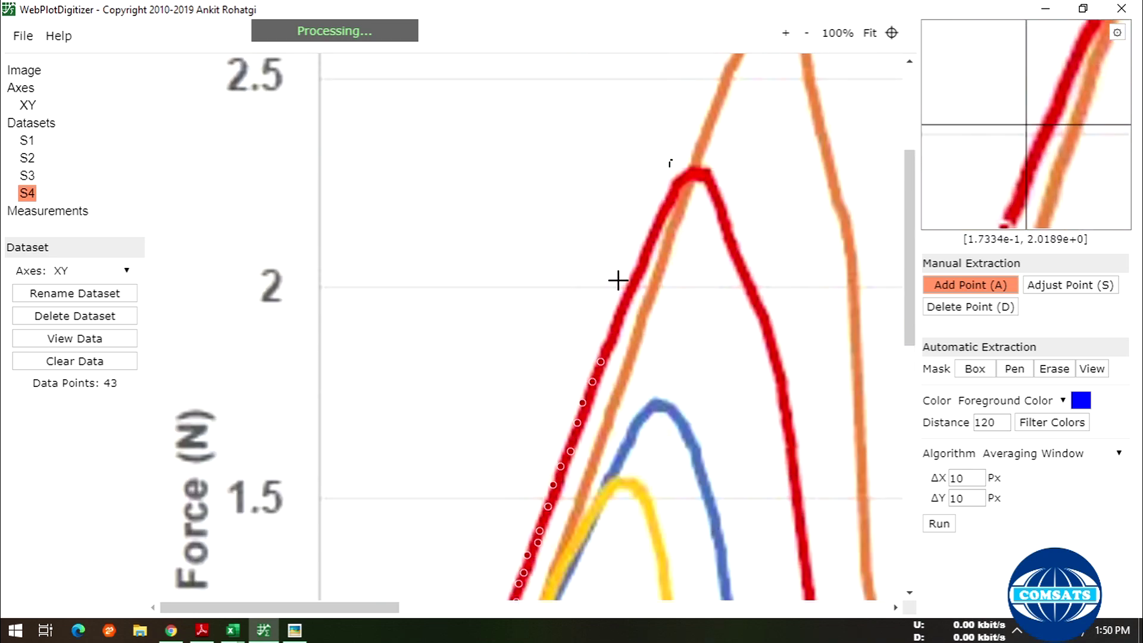
{"action": "left_click", "coordinate": [609, 347]}
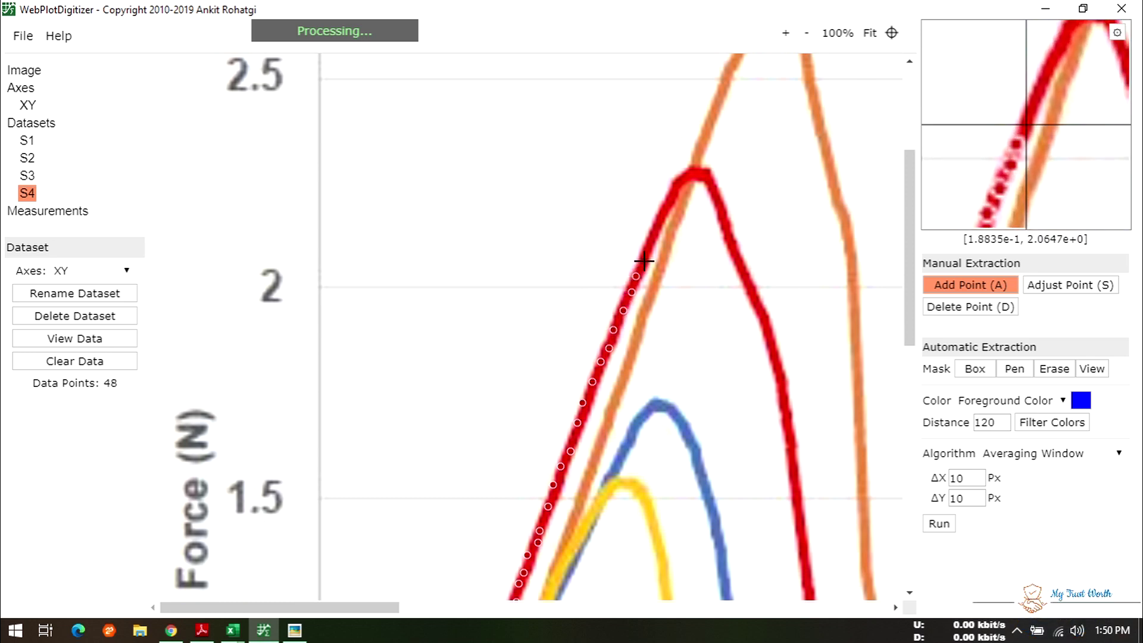
{"action": "left_click", "coordinate": [656, 230]}
{"action": "left_click", "coordinate": [661, 220]}
{"action": "left_click", "coordinate": [664, 209]}
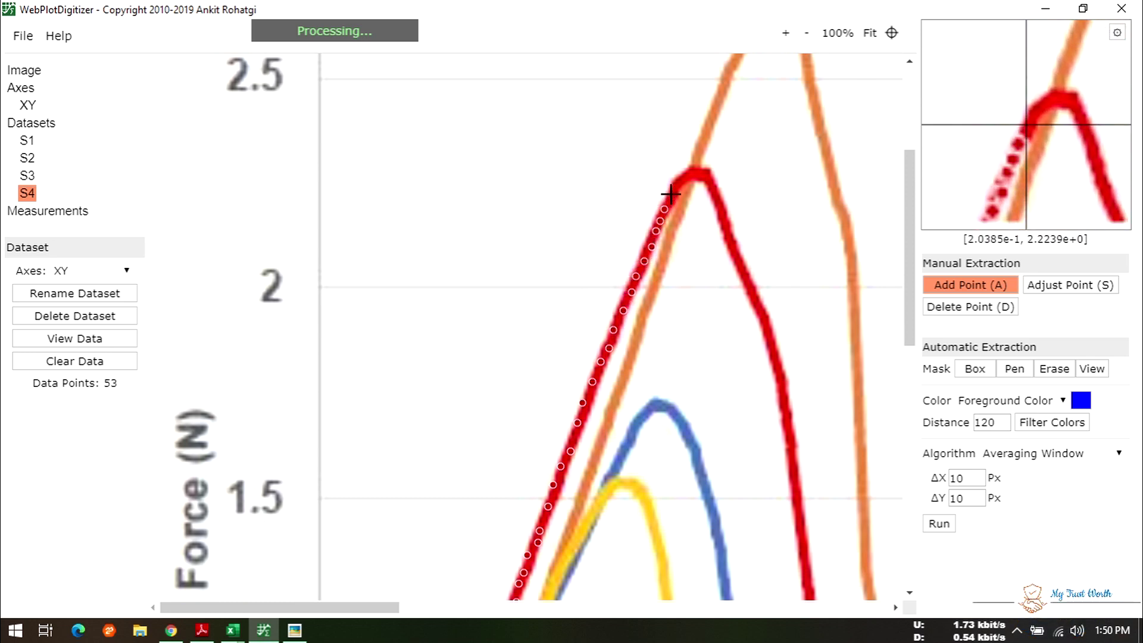
{"action": "left_click", "coordinate": [710, 181]}
{"action": "left_click", "coordinate": [717, 198]}
- Trace the red curve partway down its falling side
{"action": "left_click", "coordinate": [723, 213]}
{"action": "left_click", "coordinate": [727, 227]}
{"action": "left_click", "coordinate": [729, 237]}
{"action": "left_click", "coordinate": [736, 251]}
{"action": "left_click", "coordinate": [741, 263]}
{"action": "left_click", "coordinate": [749, 280]}
{"action": "left_click", "coordinate": [756, 302]}
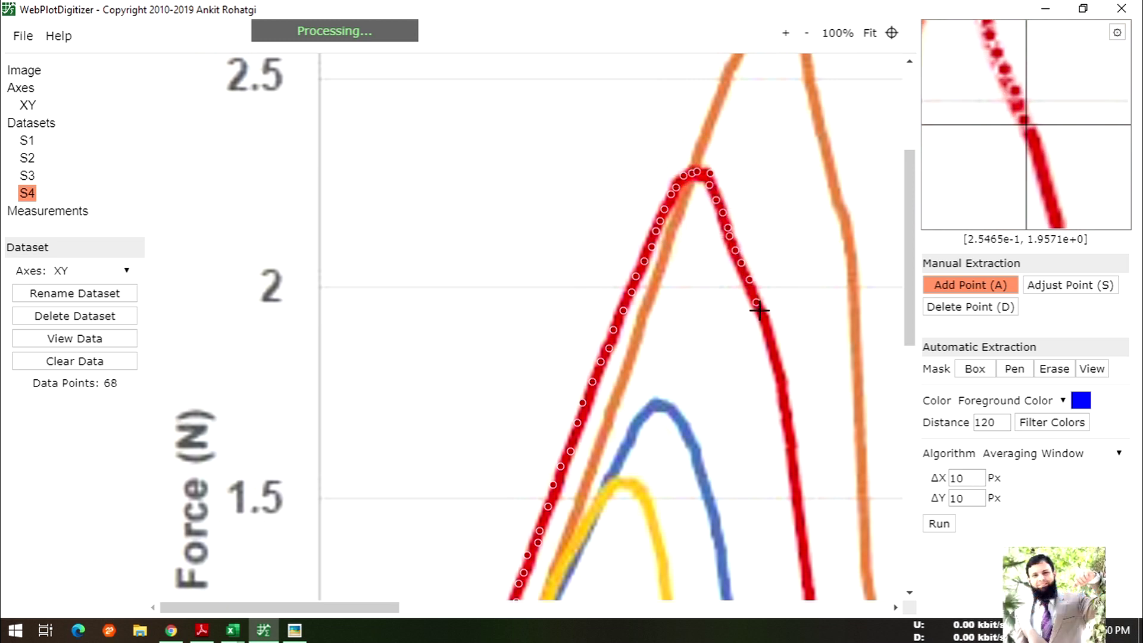
{"action": "left_click", "coordinate": [773, 352]}
{"action": "left_click", "coordinate": [775, 362]}
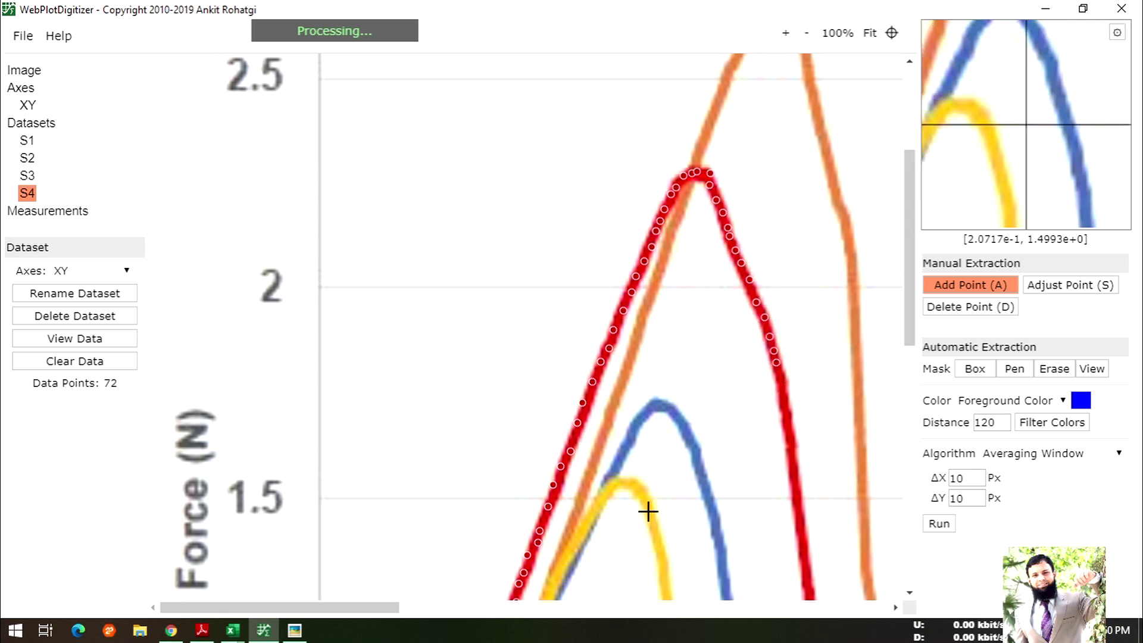
{"action": "left_click_drag", "start_coordinate": [374, 606], "coordinate": [446, 606]}
- Add points down the red curve's steep drop
{"action": "scroll", "coordinate": [620, 457], "scroll_direction": "down", "scroll_amount": 3}
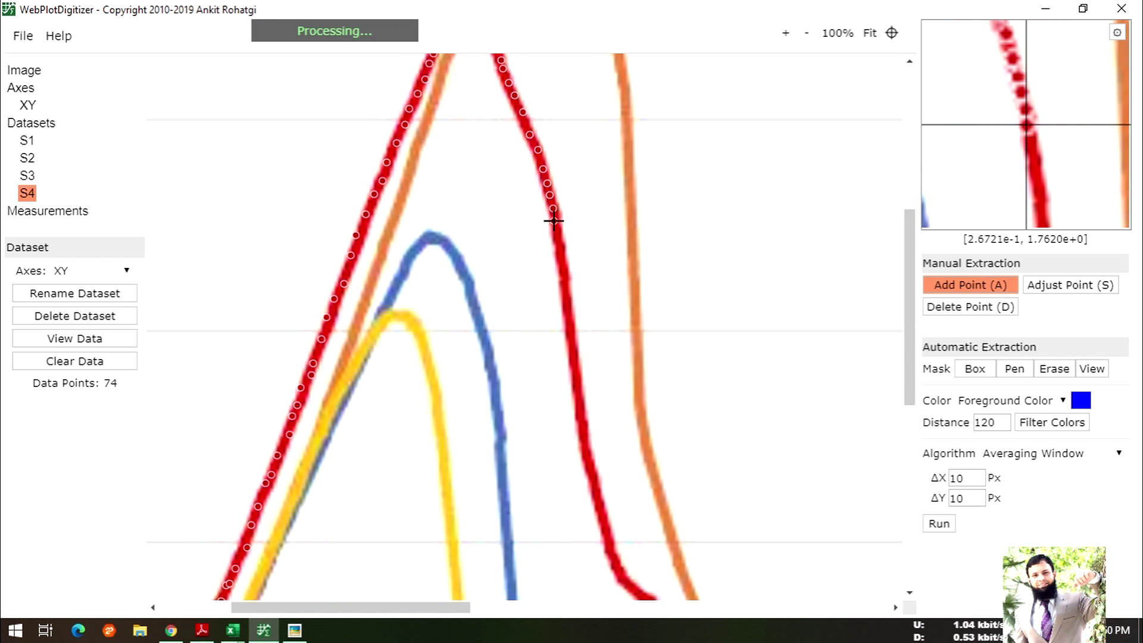
{"action": "left_click", "coordinate": [560, 255]}
{"action": "left_click", "coordinate": [564, 268]}
{"action": "left_click", "coordinate": [566, 284]}
{"action": "left_click", "coordinate": [568, 300]}
{"action": "left_click", "coordinate": [571, 322]}
{"action": "left_click", "coordinate": [573, 348]}
{"action": "left_click", "coordinate": [575, 362]}
{"action": "left_click", "coordinate": [578, 384]}
{"action": "left_click", "coordinate": [580, 400]}
{"action": "left_click", "coordinate": [582, 413]}
{"action": "left_click", "coordinate": [583, 428]}
- Continue the red curve's descent down to and just past its kink
{"action": "scroll", "coordinate": [576, 438], "scroll_direction": "down", "scroll_amount": 3}
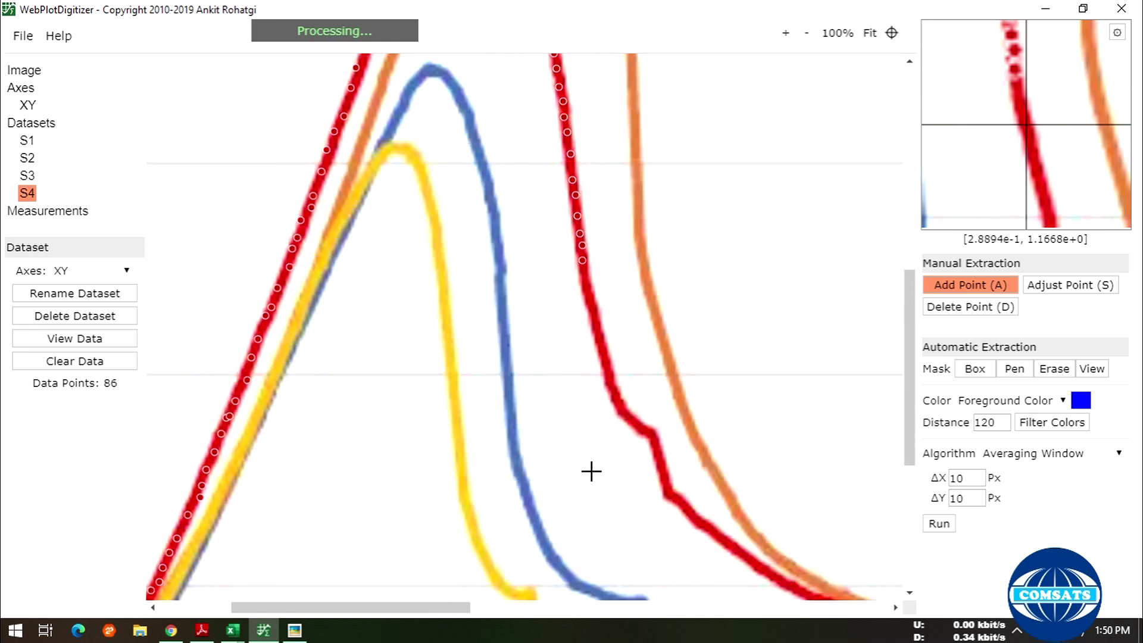
{"action": "left_click", "coordinate": [584, 271]}
{"action": "left_click", "coordinate": [586, 282]}
{"action": "left_click", "coordinate": [588, 292]}
{"action": "left_click", "coordinate": [590, 306]}
{"action": "left_click", "coordinate": [603, 351]}
{"action": "left_click", "coordinate": [607, 363]}
{"action": "left_click", "coordinate": [611, 376]}
{"action": "left_click", "coordinate": [648, 433]}
{"action": "left_click", "coordinate": [670, 489]}
- Trace where the red curve flattens and the start of its tail
{"action": "left_click_drag", "start_coordinate": [462, 610], "coordinate": [510, 610]}
{"action": "scroll", "coordinate": [511, 609], "scroll_direction": "down", "scroll_amount": 2}
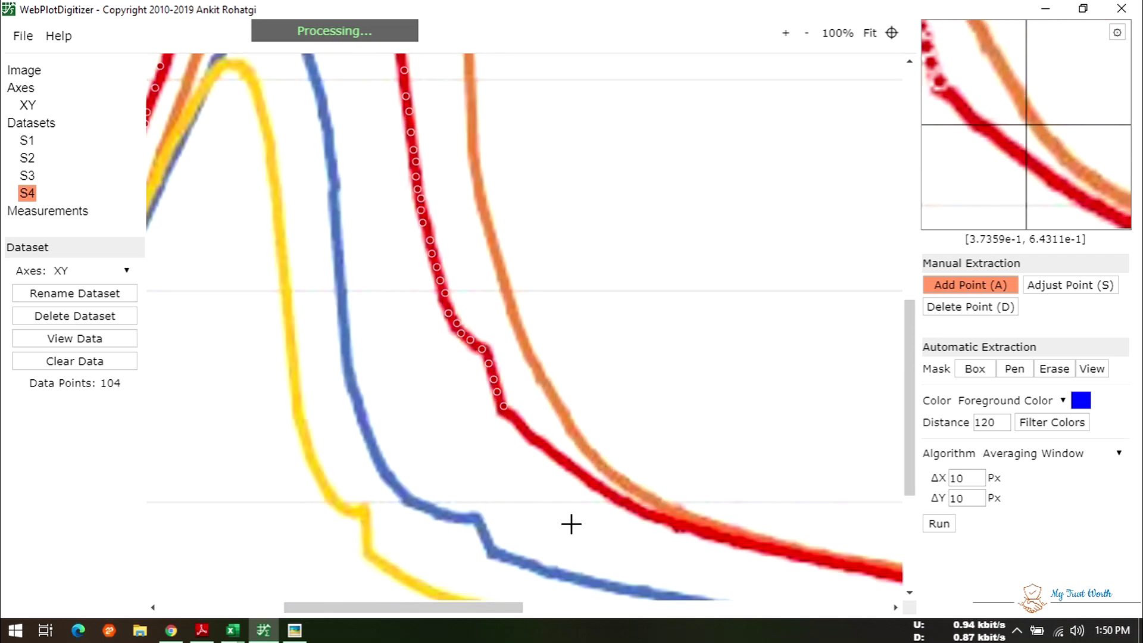
{"action": "scroll", "coordinate": [571, 524], "scroll_direction": "down", "scroll_amount": 2}
{"action": "left_click", "coordinate": [520, 343]}
{"action": "left_click", "coordinate": [531, 352]}
{"action": "left_click", "coordinate": [542, 360]}
{"action": "left_click", "coordinate": [553, 368]}
{"action": "left_click", "coordinate": [562, 375]}
{"action": "left_click", "coordinate": [571, 384]}
{"action": "left_click", "coordinate": [582, 393]}
{"action": "left_click", "coordinate": [592, 400]}
{"action": "left_click", "coordinate": [600, 407]}
{"action": "left_click", "coordinate": [608, 412]}
{"action": "left_click", "coordinate": [618, 417]}
{"action": "left_click", "coordinate": [637, 426]}
{"action": "left_click", "coordinate": [652, 432]}
{"action": "left_click", "coordinate": [686, 442]}
{"action": "left_click", "coordinate": [665, 440]}
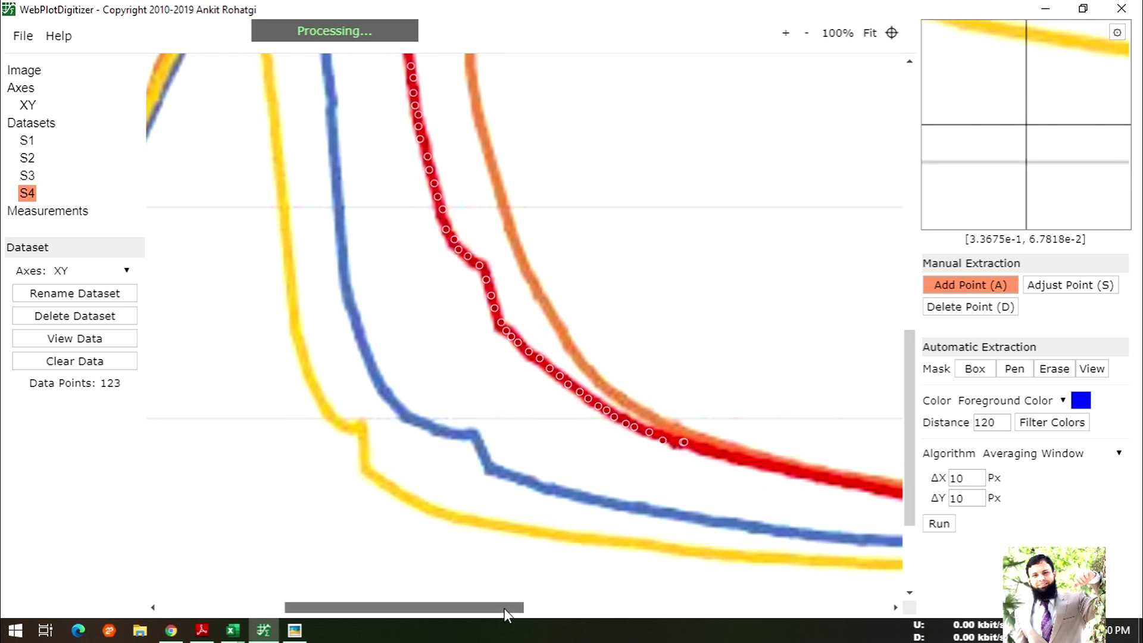
- Extend the points further along the red curve's tail
{"action": "left_click_drag", "start_coordinate": [504, 609], "coordinate": [575, 608]}
{"action": "left_click", "coordinate": [477, 447]}
{"action": "left_click", "coordinate": [499, 453]}
{"action": "left_click", "coordinate": [520, 458]}
{"action": "left_click", "coordinate": [530, 460]}
{"action": "left_click", "coordinate": [540, 462]}
{"action": "left_click", "coordinate": [550, 464]}
{"action": "left_click", "coordinate": [573, 473]}
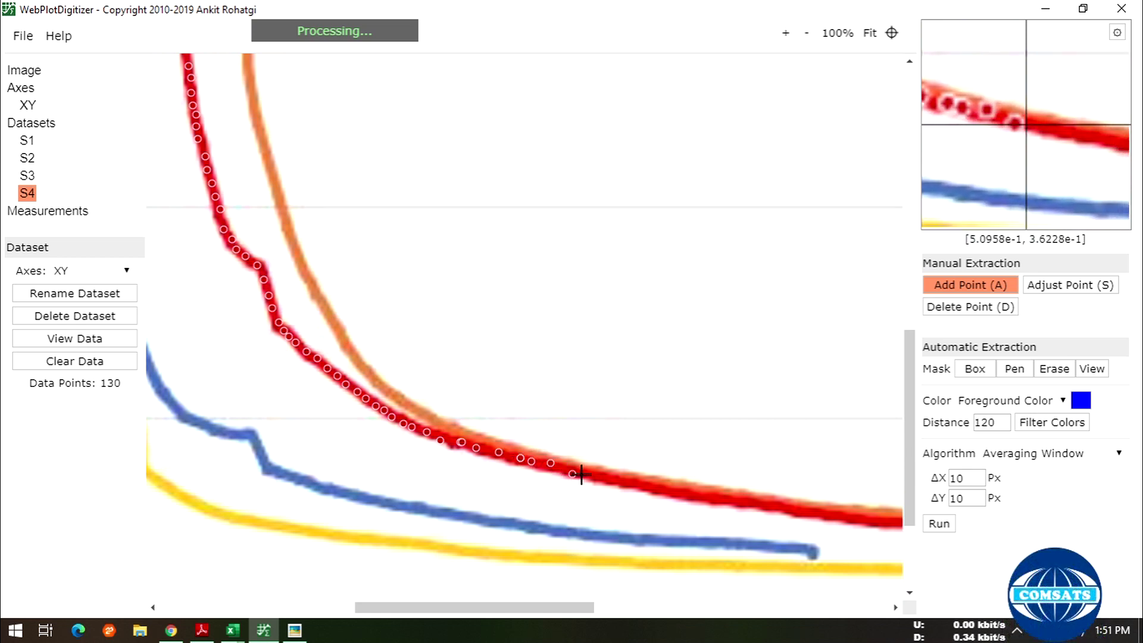
{"action": "left_click", "coordinate": [589, 475]}
{"action": "left_click", "coordinate": [603, 476]}
{"action": "left_click", "coordinate": [617, 478]}
{"action": "left_click", "coordinate": [630, 480]}
{"action": "left_click", "coordinate": [633, 482]}
{"action": "left_click", "coordinate": [655, 488]}
{"action": "left_click", "coordinate": [667, 490]}
{"action": "left_click", "coordinate": [684, 494]}
{"action": "left_click", "coordinate": [697, 494]}
{"action": "left_click", "coordinate": [725, 495]}
{"action": "left_click", "coordinate": [743, 498]}
{"action": "left_click", "coordinate": [763, 502]}
{"action": "left_click", "coordinate": [785, 505]}
{"action": "left_click", "coordinate": [803, 509]}
{"action": "left_click", "coordinate": [830, 512]}
{"action": "left_click", "coordinate": [862, 513]}
- Finish the flat red tail to the curve's end and view S4's 174 values
{"action": "left_click_drag", "start_coordinate": [521, 609], "coordinate": [734, 608]}
{"action": "left_click", "coordinate": [267, 519]}
{"action": "left_click", "coordinate": [309, 524]}
{"action": "left_click", "coordinate": [337, 525]}
{"action": "left_click", "coordinate": [354, 525]}
{"action": "left_click", "coordinate": [382, 527]}
{"action": "left_click", "coordinate": [395, 527]}
{"action": "left_click", "coordinate": [407, 527]}
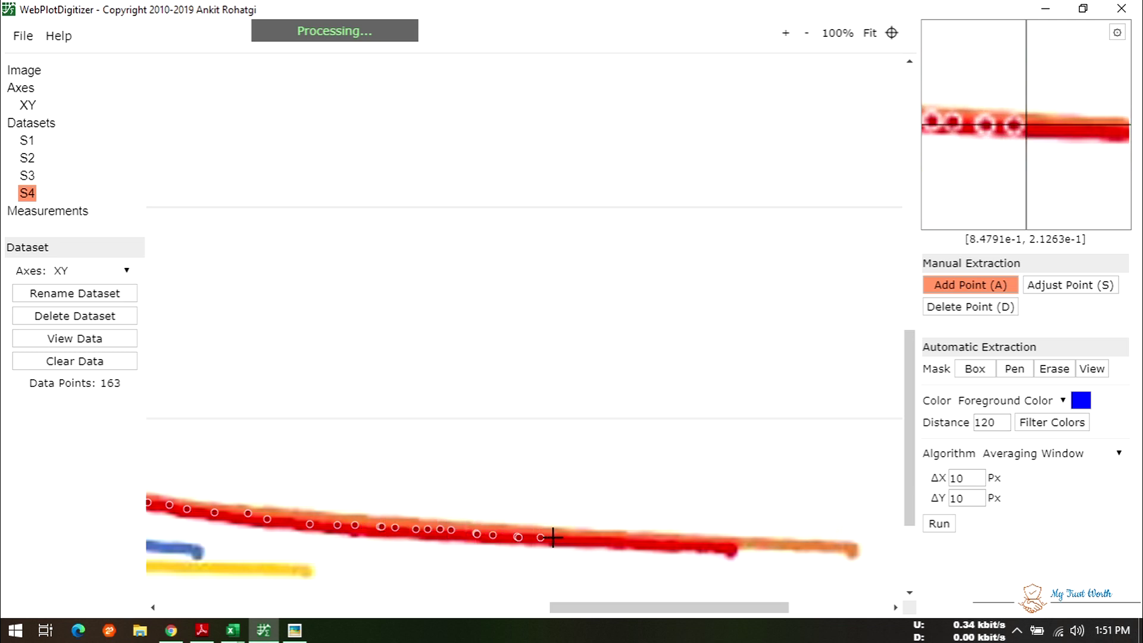
{"action": "left_click", "coordinate": [683, 544]}
{"action": "left_click", "coordinate": [710, 545]}
{"action": "left_click", "coordinate": [725, 547]}
{"action": "left_click", "coordinate": [730, 547]}
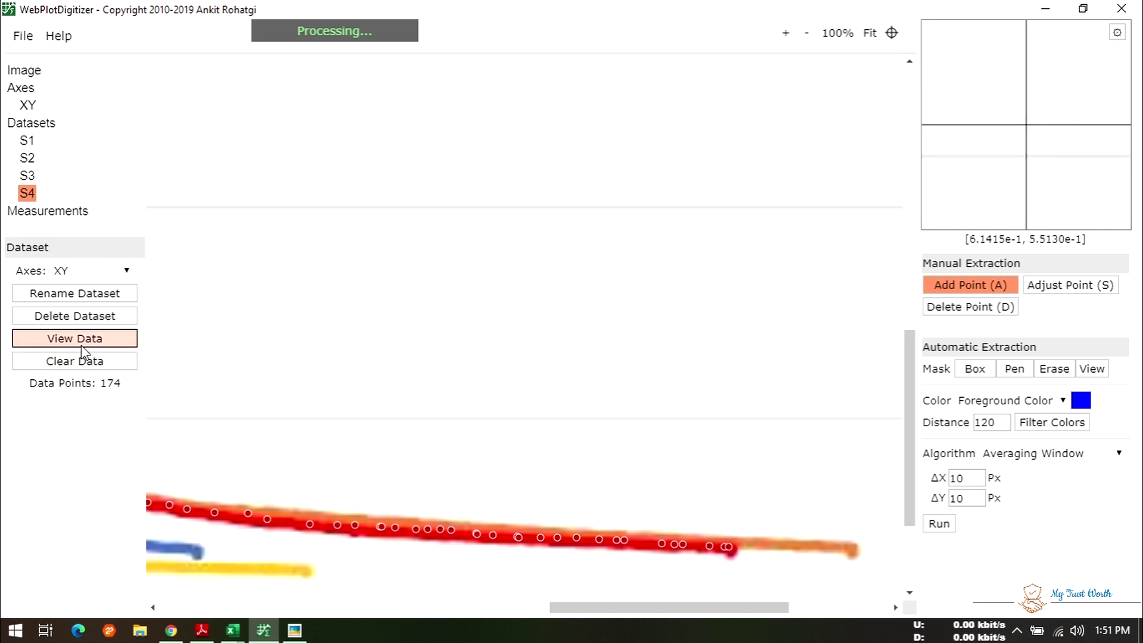
{"action": "left_click", "coordinate": [75, 338]}
- Save the S4 points as a CSV file and close the S3 workbook without saving
{"action": "left_click", "coordinate": [444, 380]}
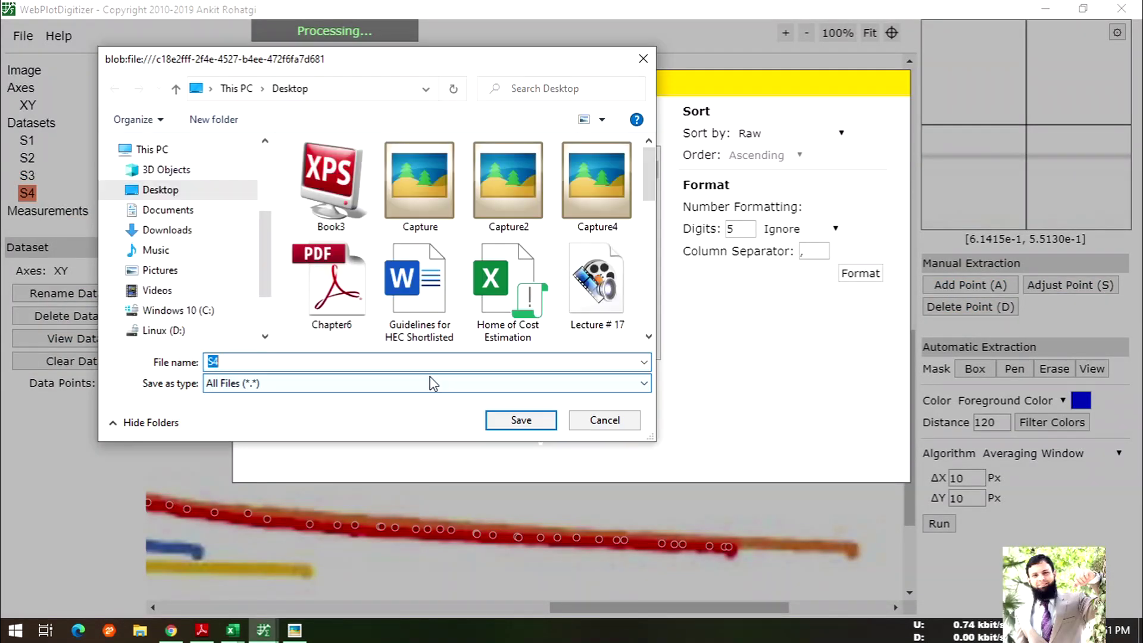
{"action": "left_click", "coordinate": [490, 420]}
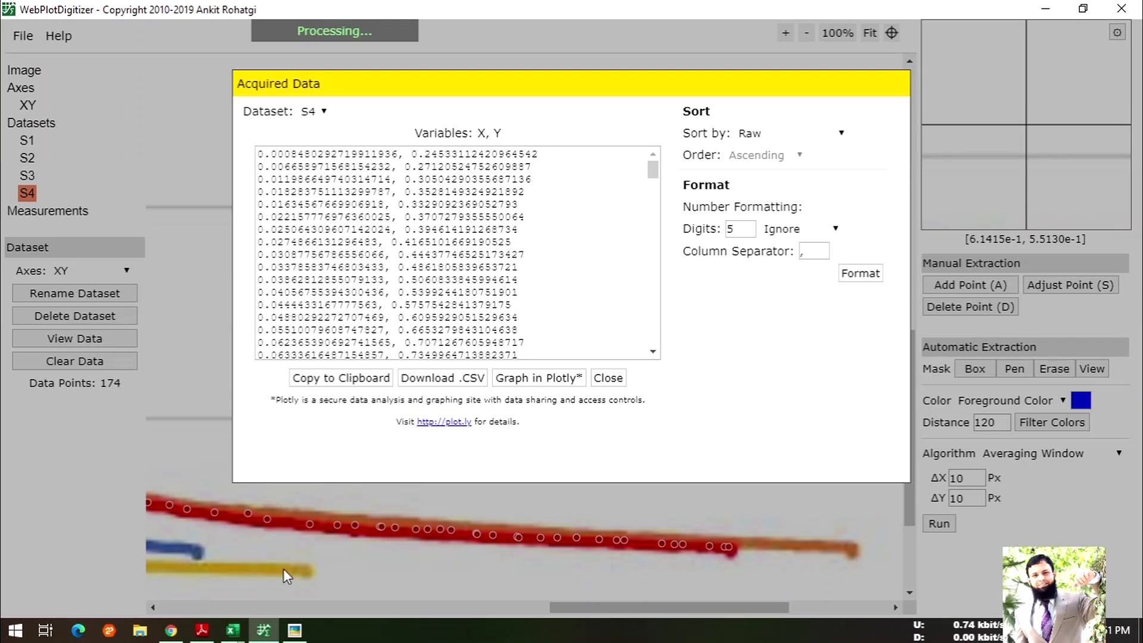
{"action": "left_click", "coordinate": [233, 630]}
{"action": "left_click", "coordinate": [403, 567]}
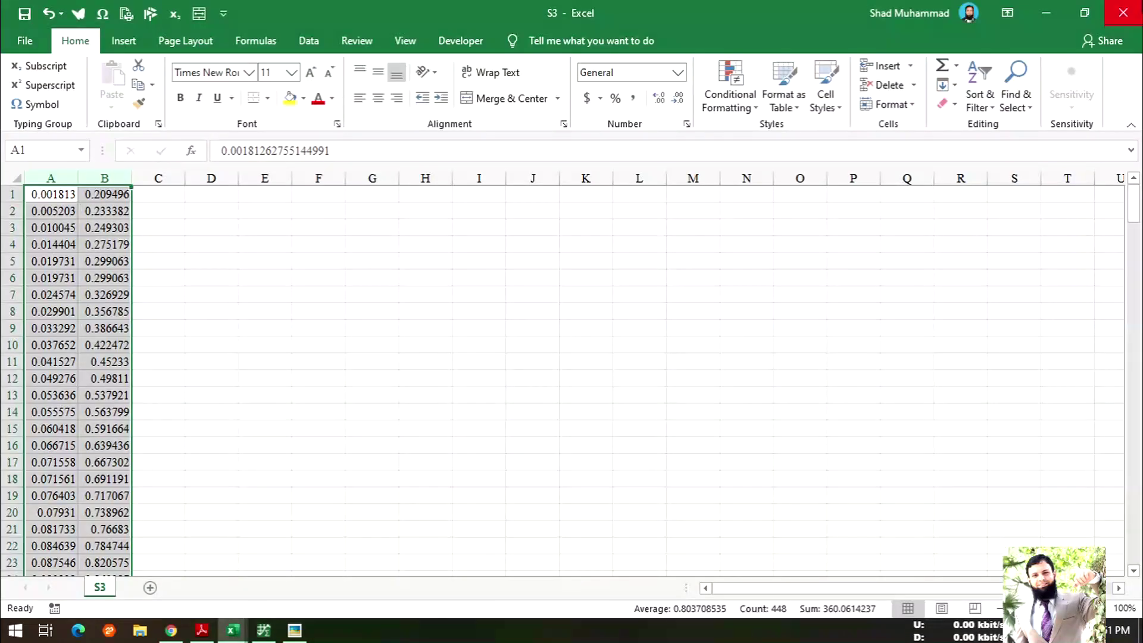
{"action": "left_click", "coordinate": [1123, 13]}
{"action": "left_click", "coordinate": [568, 348]}
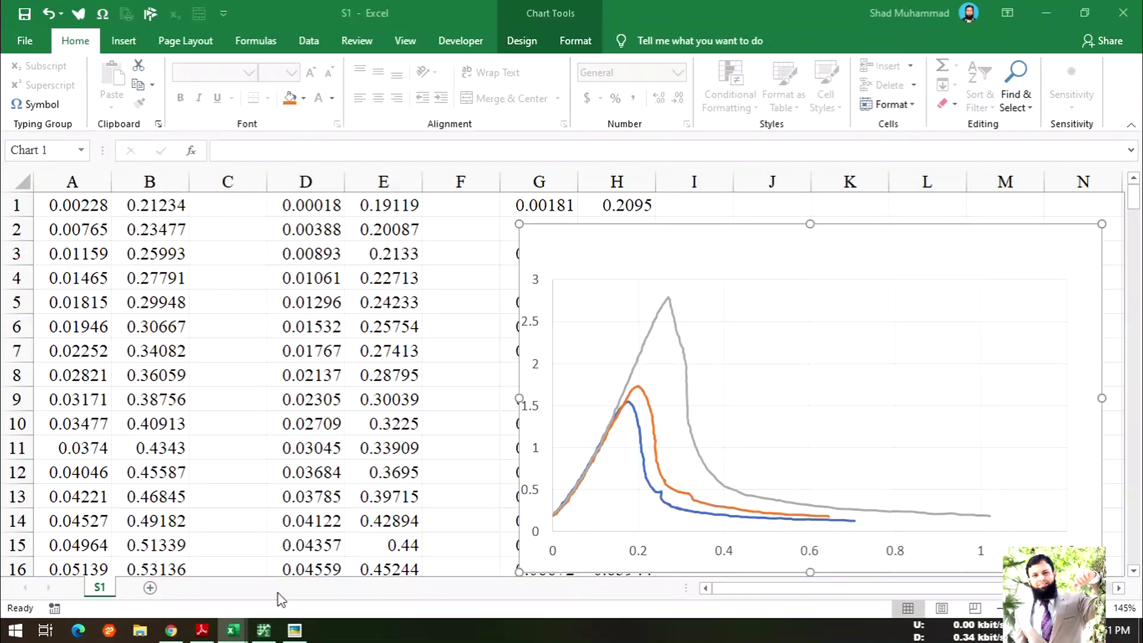
- Open the S4 CSV workbook in Excel
{"action": "left_click", "coordinate": [35, 33]}
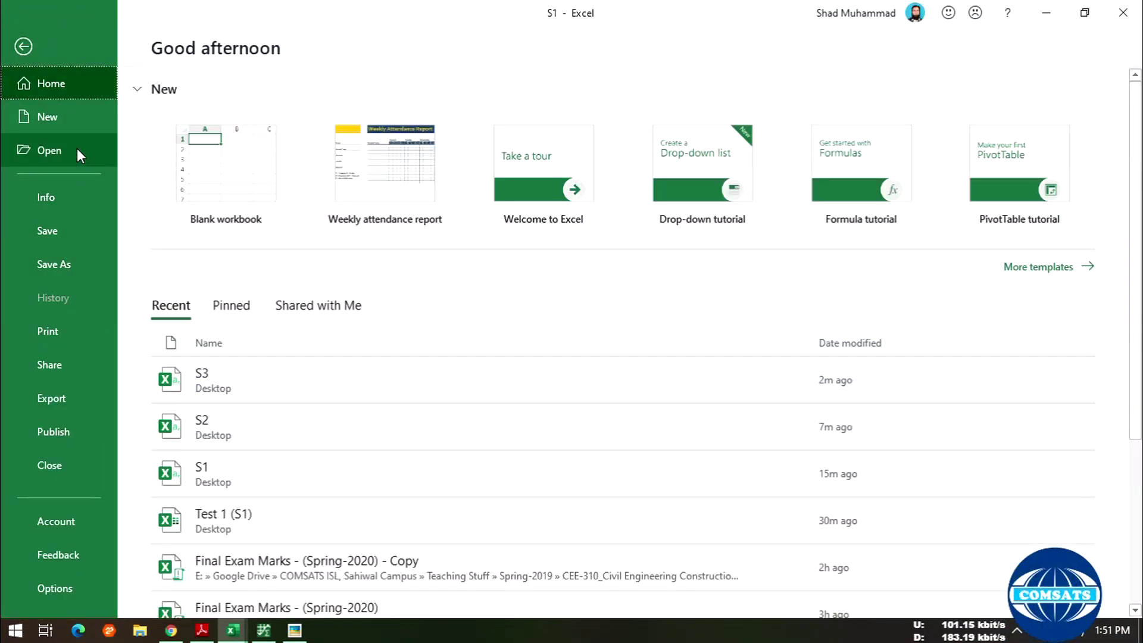
{"action": "left_click", "coordinate": [66, 150]}
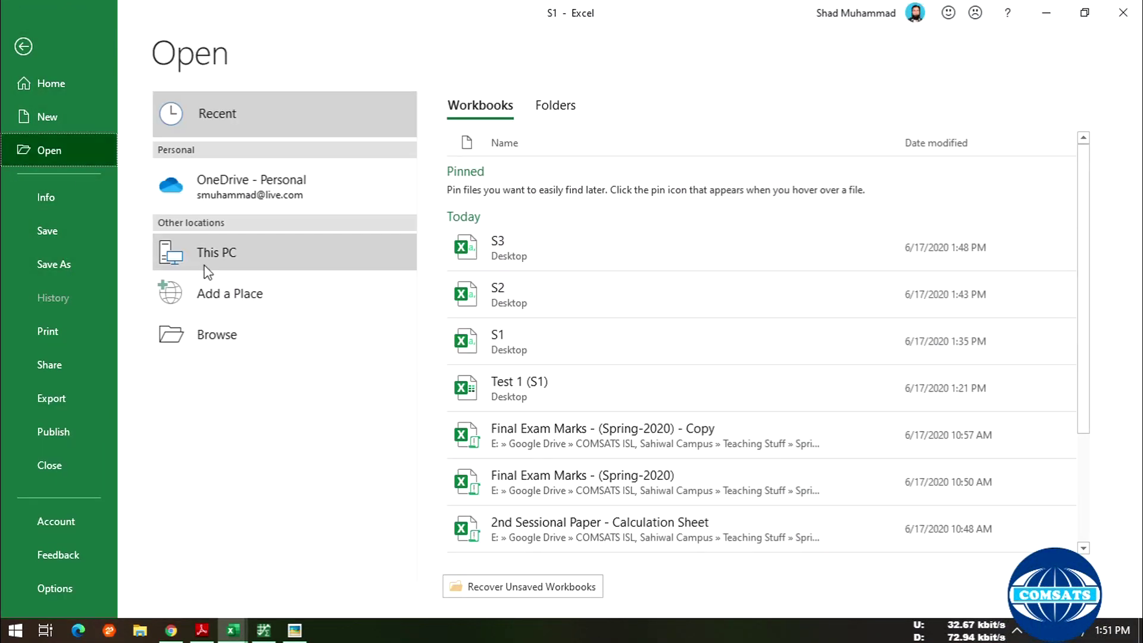
{"action": "left_click", "coordinate": [219, 255]}
{"action": "left_click", "coordinate": [554, 435]}
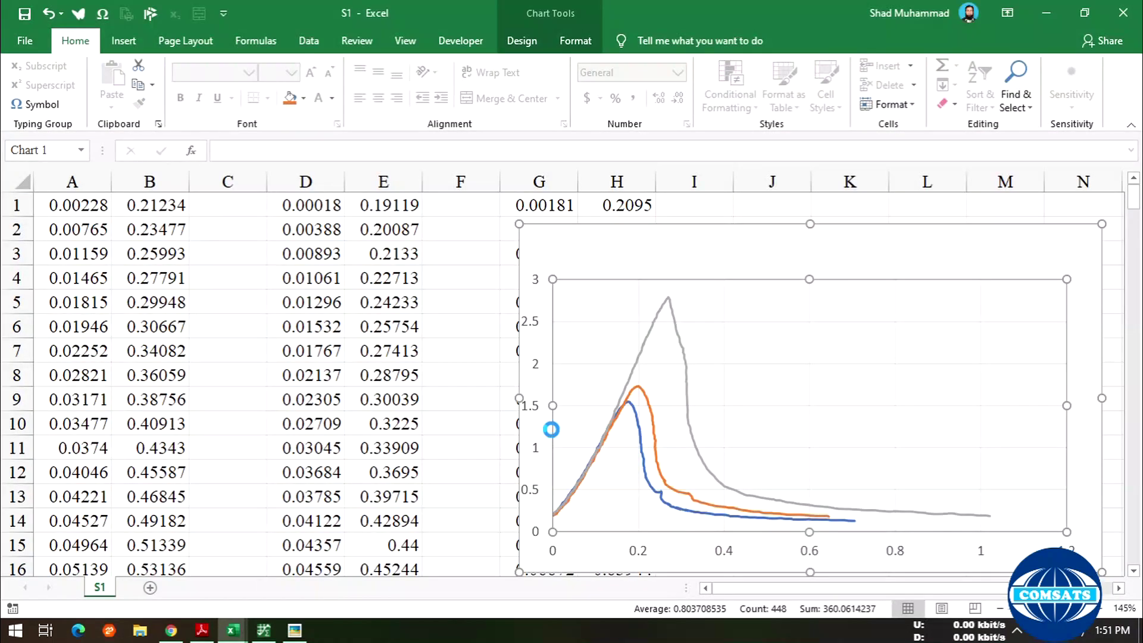
- Preview S4's columns A:B as a smooth-line scatter, delete the preview, and copy the columns
{"action": "left_click_drag", "start_coordinate": [64, 174], "coordinate": [104, 176]}
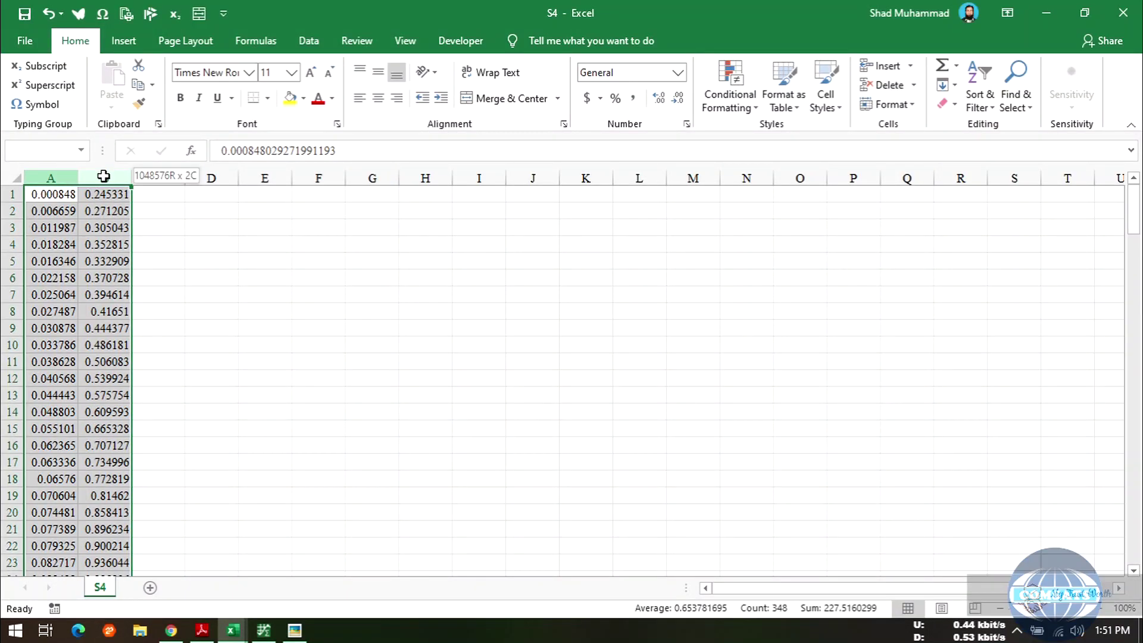
{"action": "left_click", "coordinate": [124, 40]}
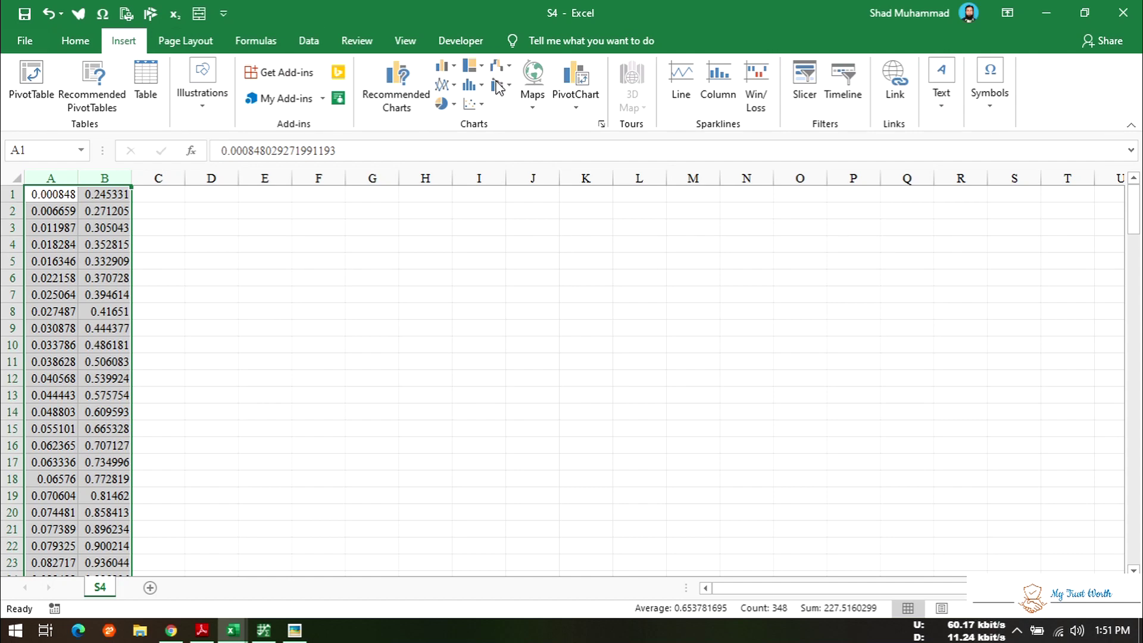
{"action": "left_click", "coordinate": [473, 104]}
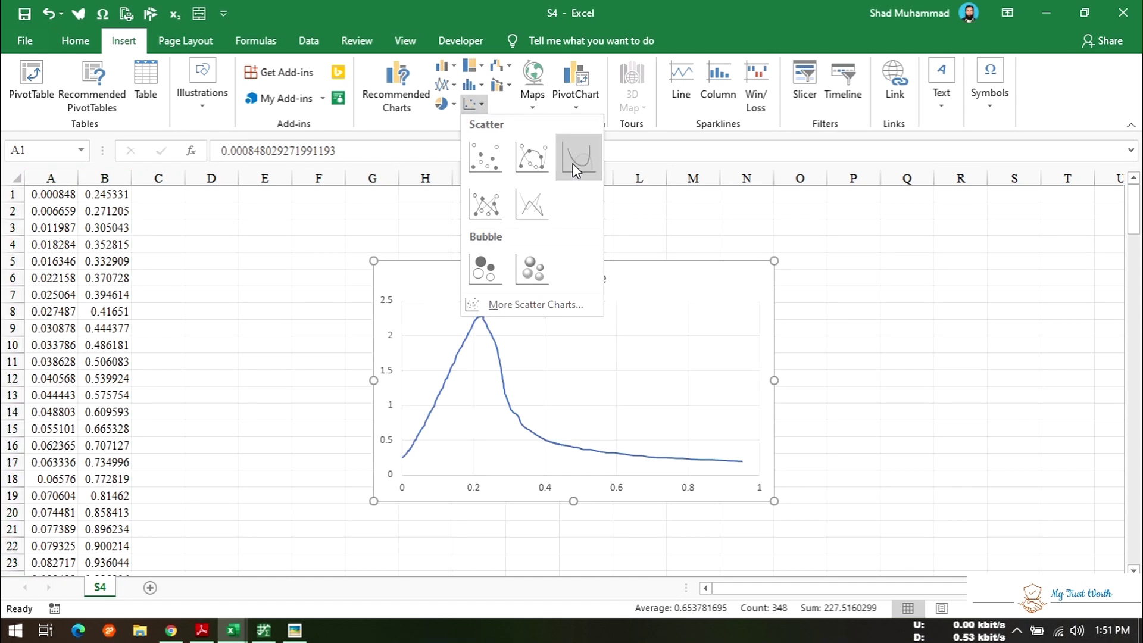
{"action": "left_click", "coordinate": [579, 157]}
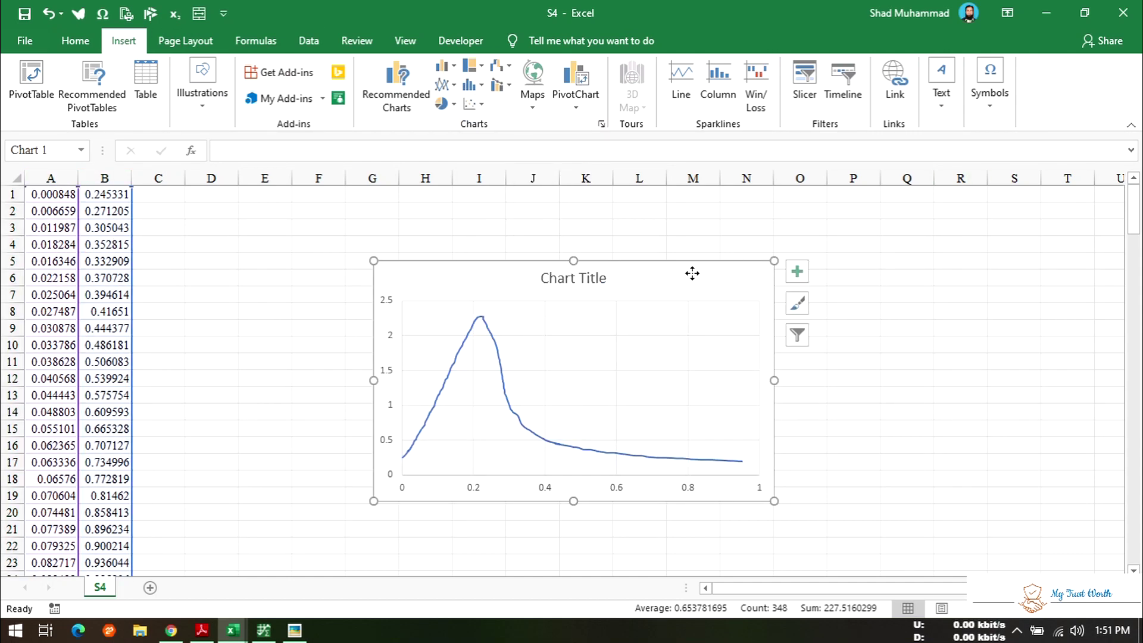
{"action": "key", "text": "Delete"}
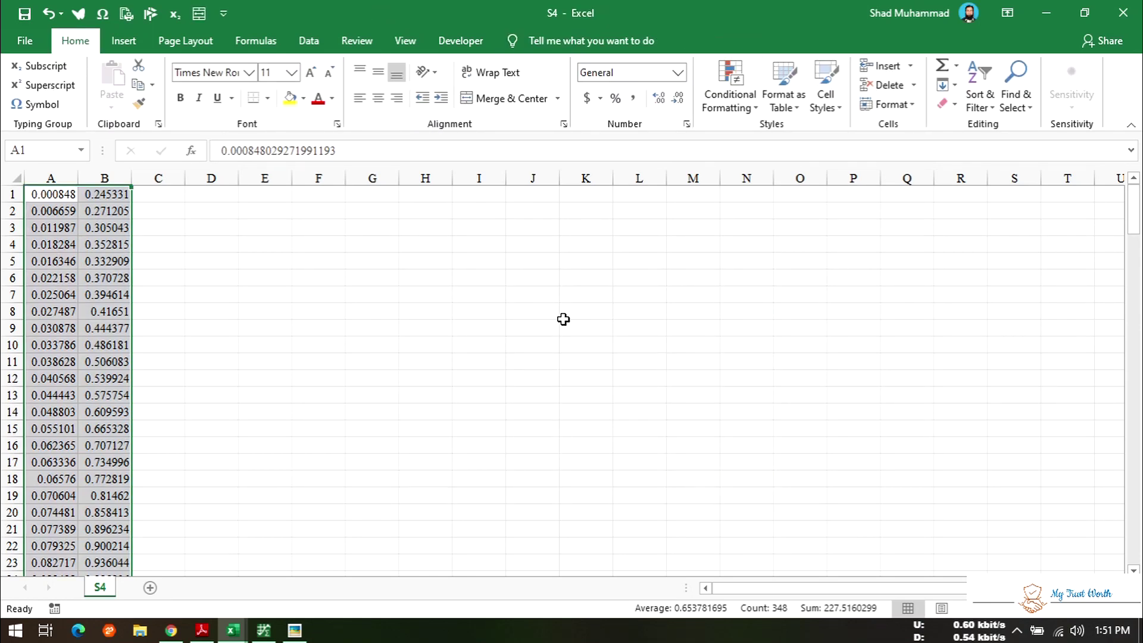
{"action": "key", "text": "ctrl+c"}
- Paste the S4 data at cell J1 of S1 and open the chart's Select Data settings
{"action": "mouse_move", "coordinate": [233, 631]}
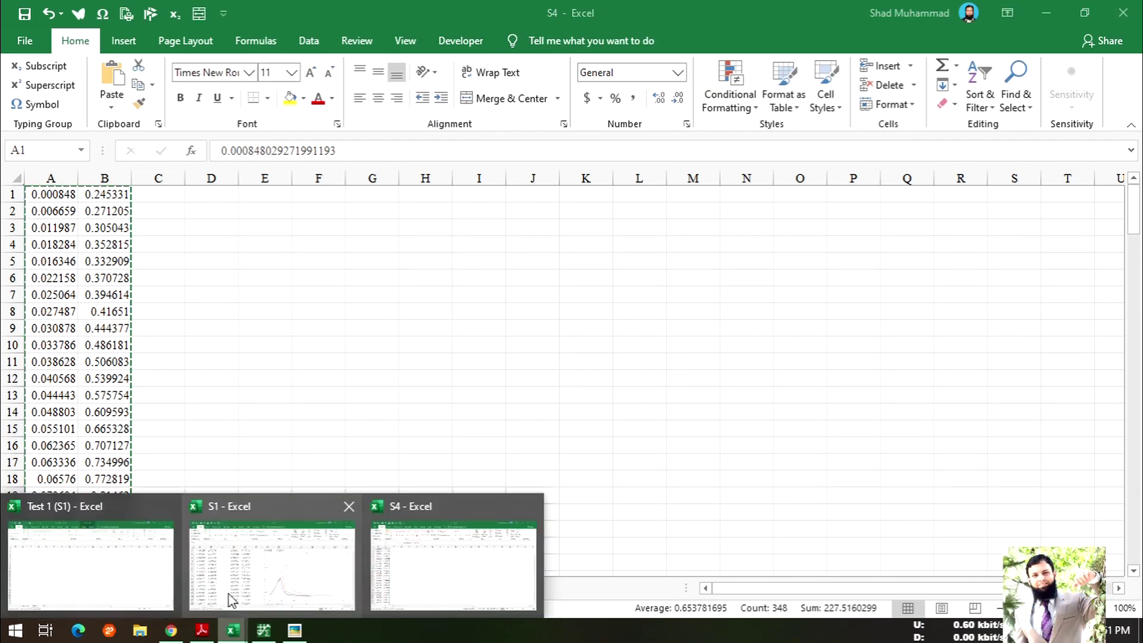
{"action": "left_click", "coordinate": [255, 560]}
{"action": "left_click", "coordinate": [755, 204]}
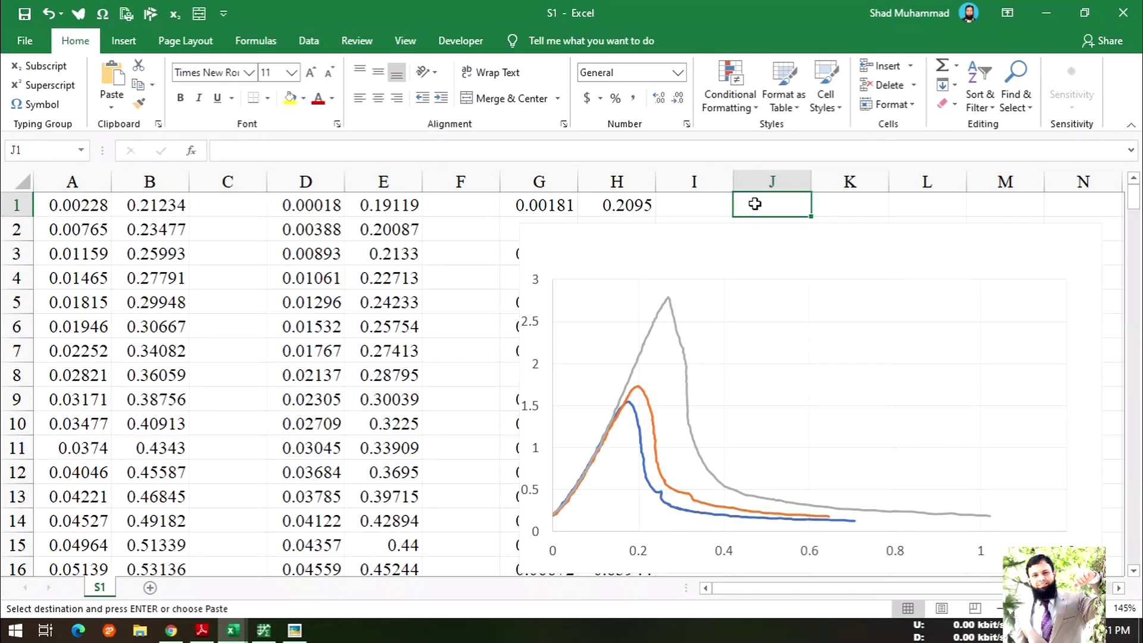
{"action": "key", "text": "ctrl+v"}
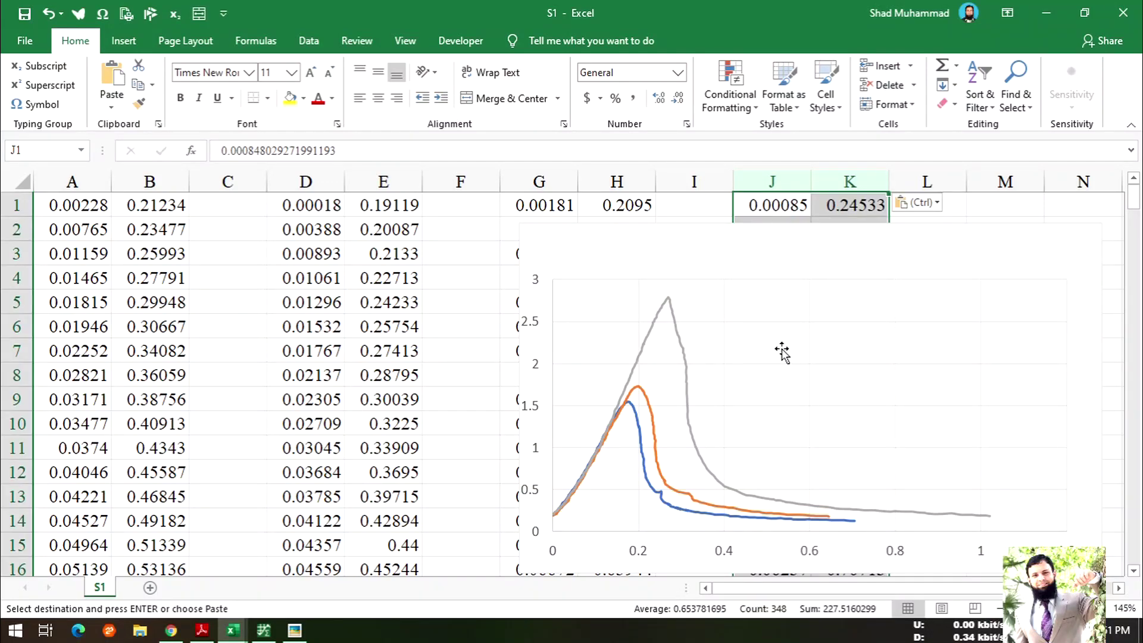
{"action": "right_click", "coordinate": [782, 352]}
{"action": "left_click", "coordinate": [845, 440]}
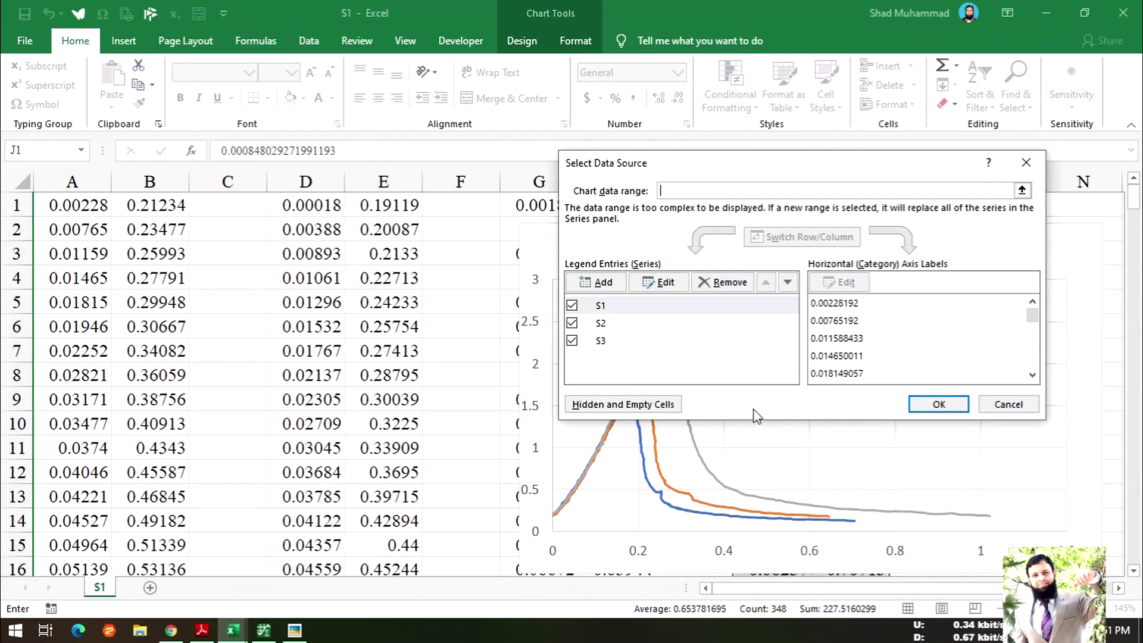
- Add a series named s4 with X values from column J and Y values from column K
{"action": "left_click", "coordinate": [604, 283]}
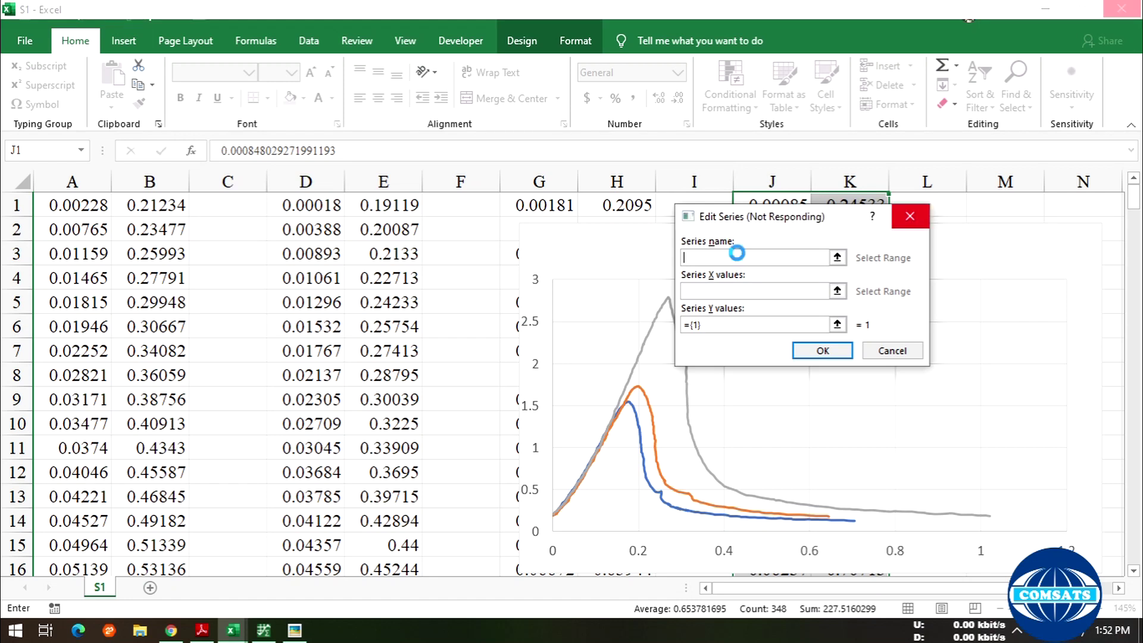
{"action": "type", "text": "s4"}
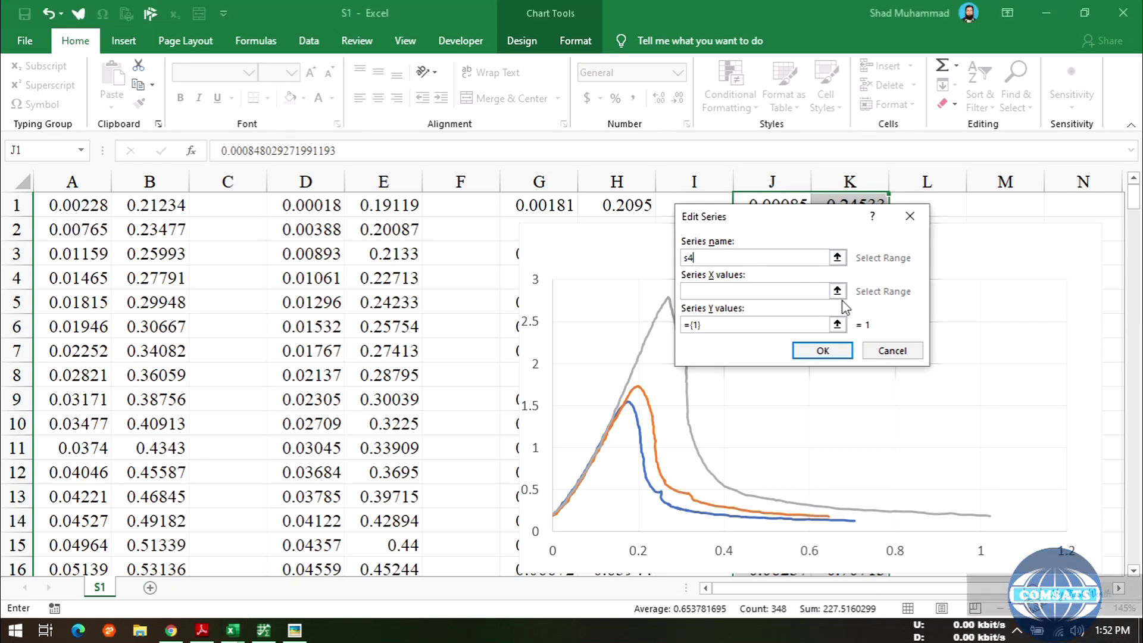
{"action": "left_click", "coordinate": [838, 291]}
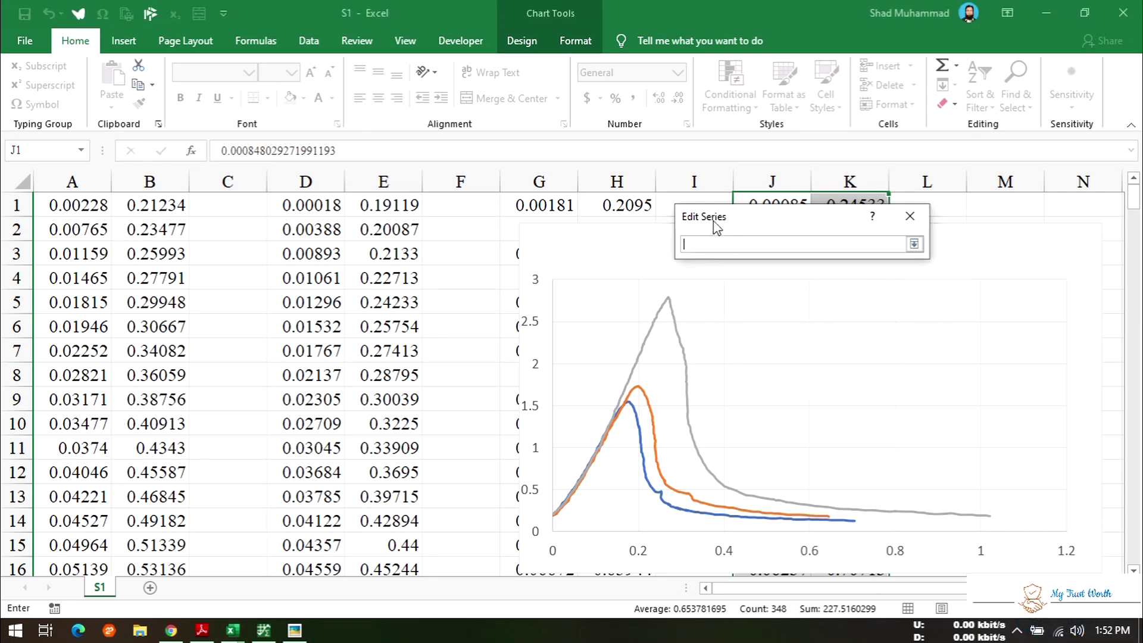
{"action": "left_click", "coordinate": [769, 180]}
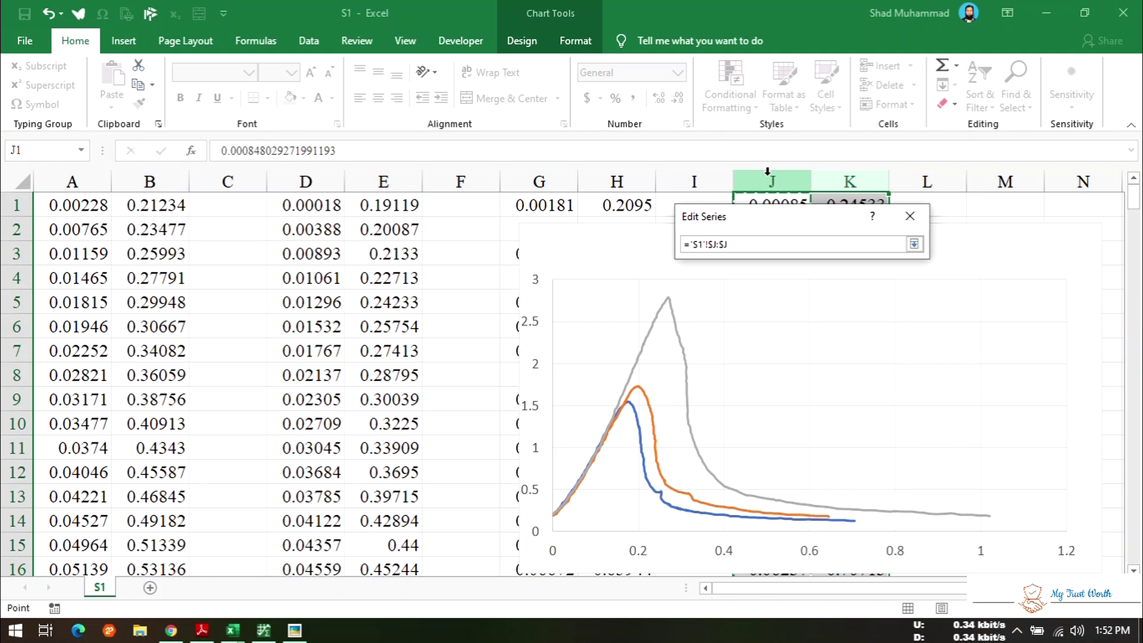
{"action": "left_click", "coordinate": [914, 244]}
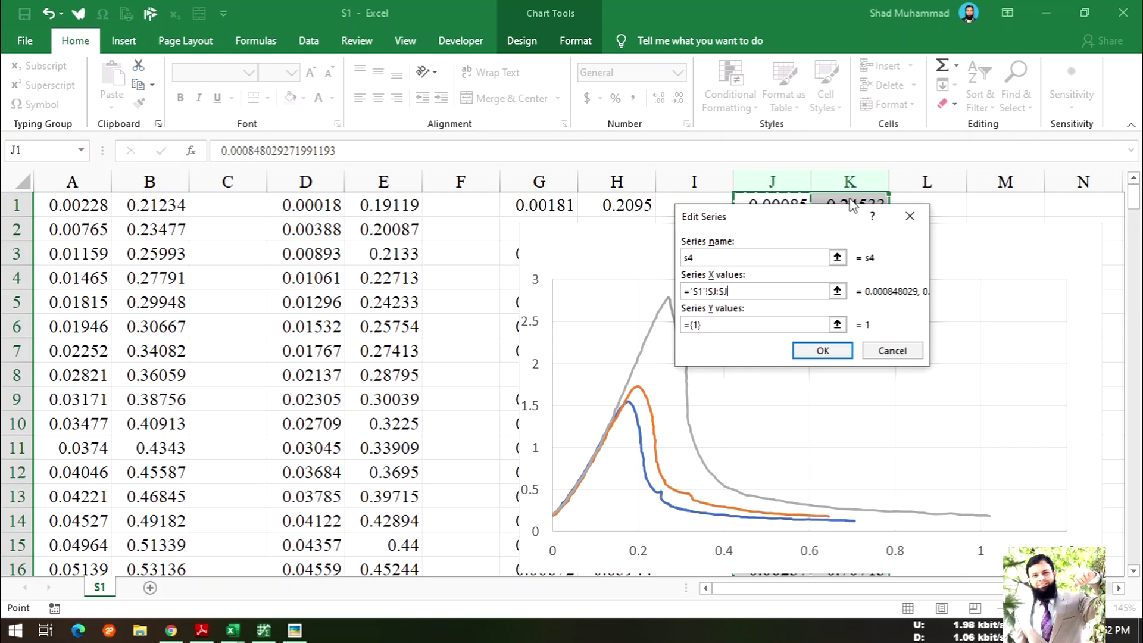
{"action": "left_click", "coordinate": [836, 324]}
{"action": "left_click", "coordinate": [875, 180]}
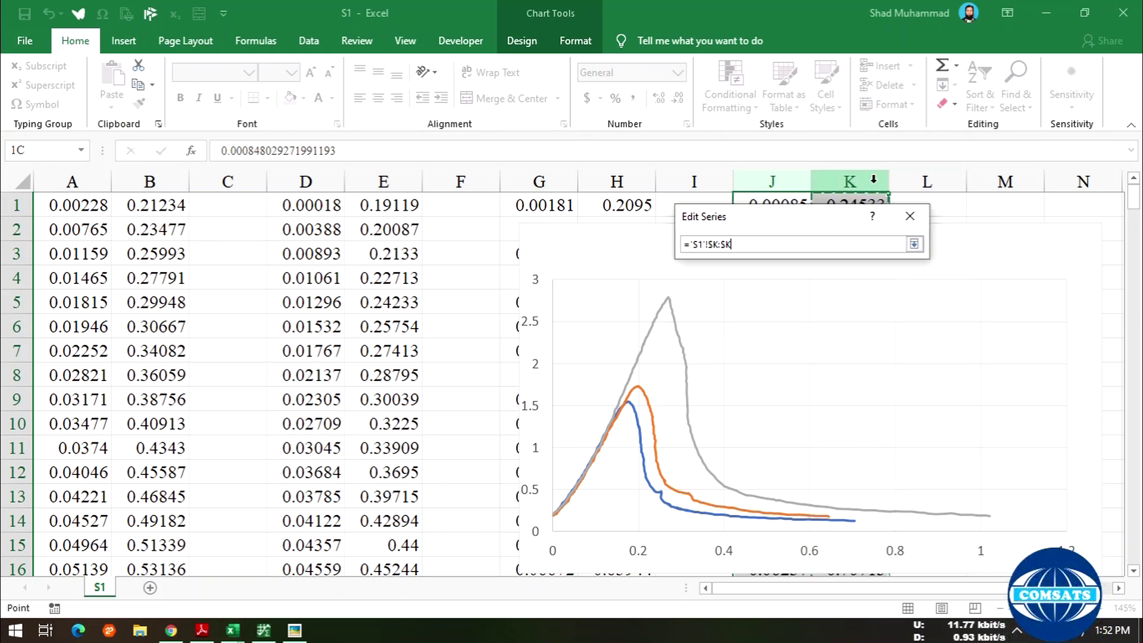
{"action": "left_click", "coordinate": [914, 244]}
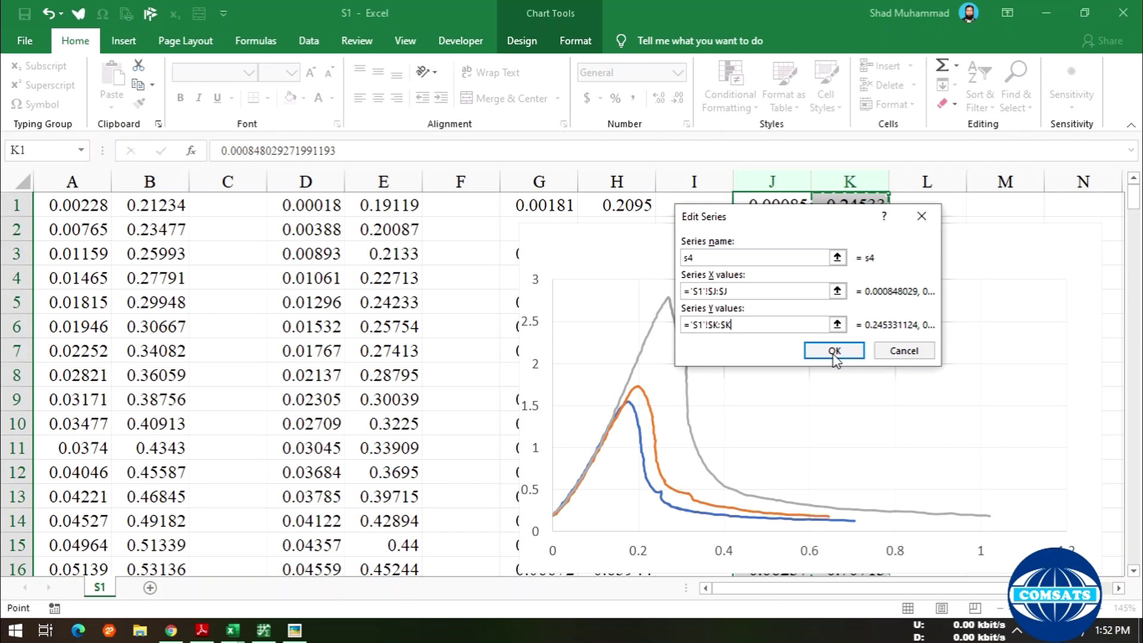
{"action": "left_click", "coordinate": [835, 352]}
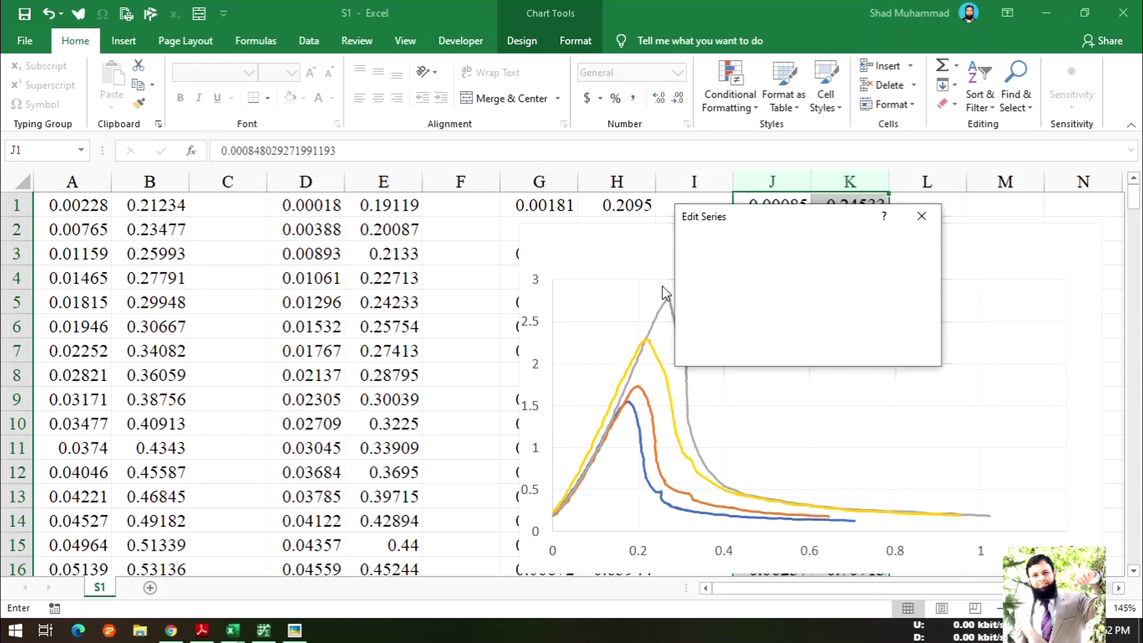
- Reopen the S4 series to check its name and values, then confirm it
{"action": "left_click", "coordinate": [663, 282]}
{"action": "left_click", "coordinate": [697, 258]}
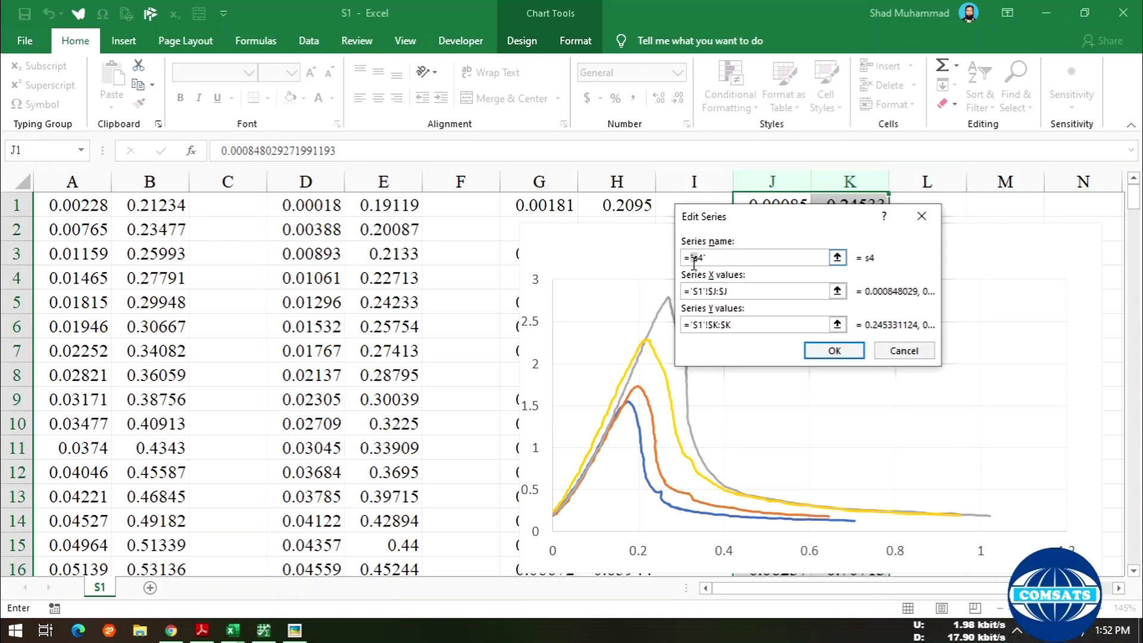
{"action": "left_click", "coordinate": [737, 330]}
{"action": "left_click", "coordinate": [828, 354]}
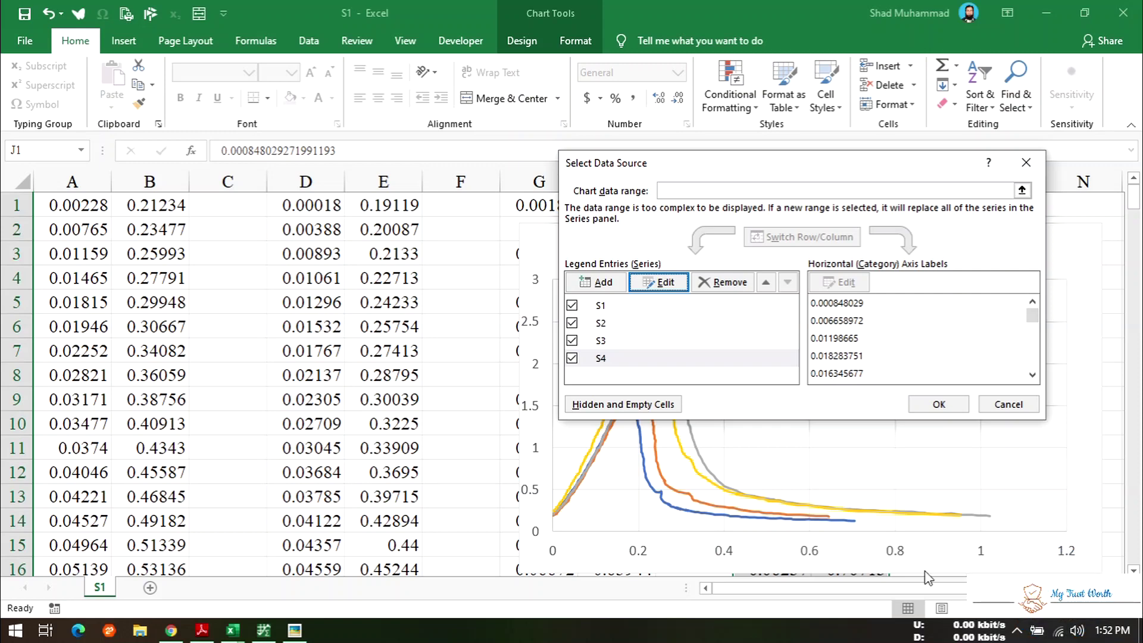
{"action": "left_click", "coordinate": [1018, 631]}
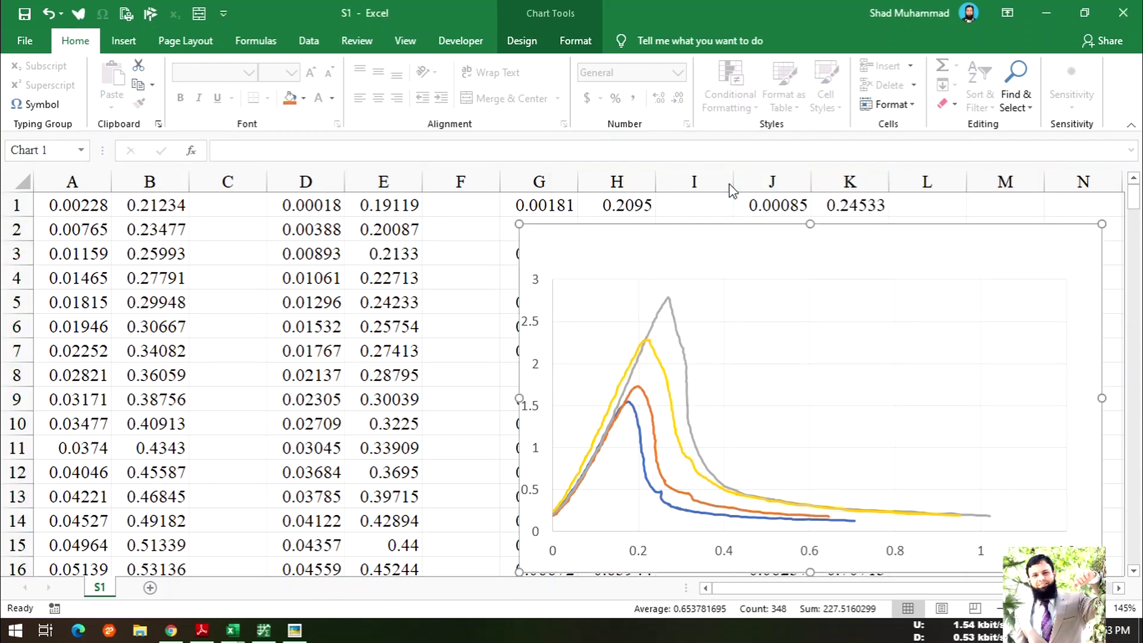
- Move the four-curve chart onto a new chart sheet named Chart1
{"action": "left_click", "coordinate": [703, 245]}
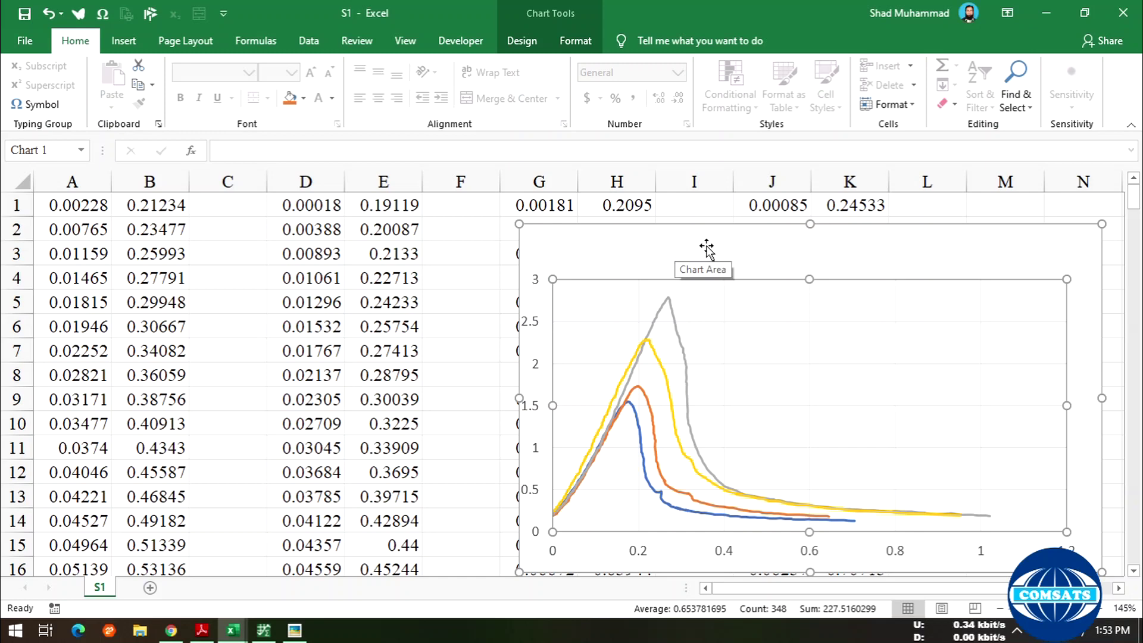
{"action": "left_click_drag", "start_coordinate": [721, 243], "coordinate": [490, 217]}
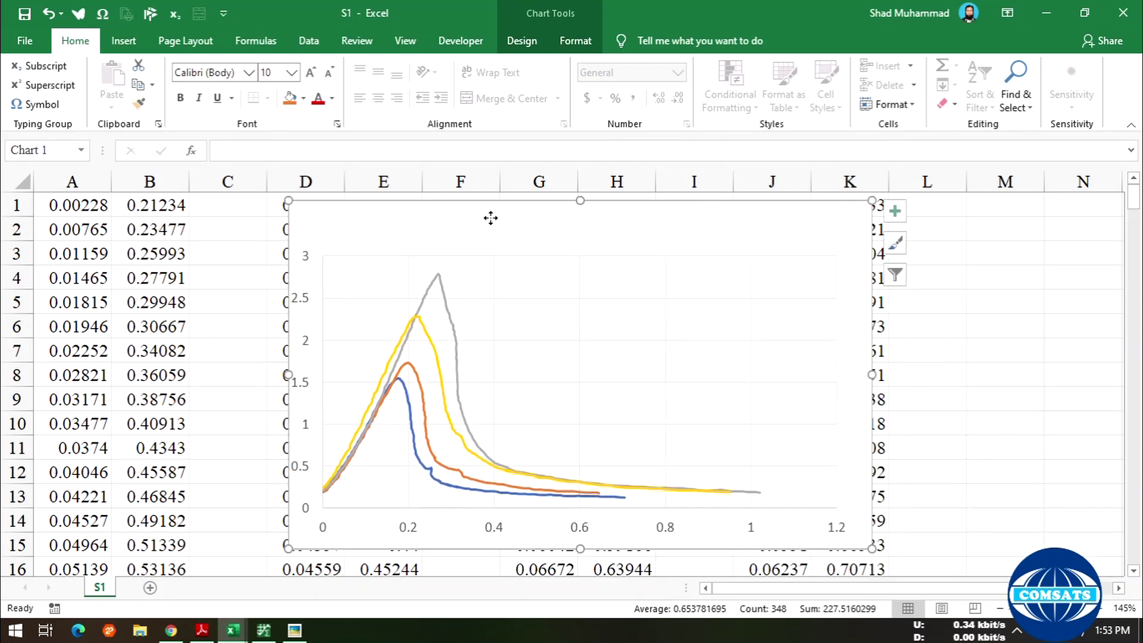
{"action": "right_click", "coordinate": [490, 217]}
{"action": "left_click", "coordinate": [559, 419]}
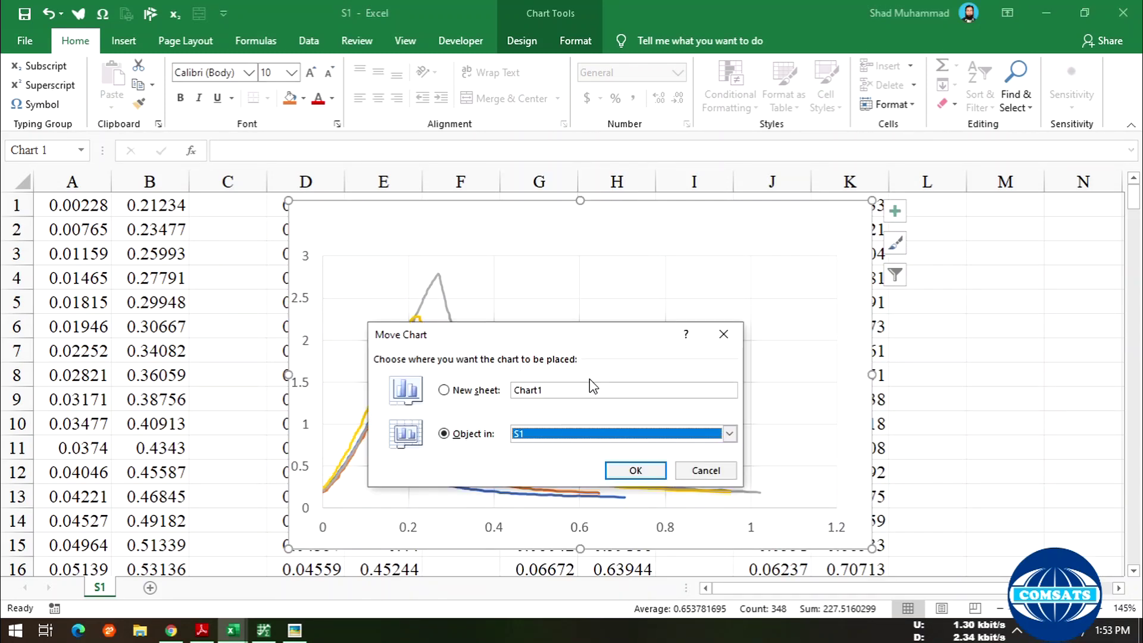
{"action": "left_click", "coordinate": [476, 391]}
{"action": "left_click", "coordinate": [634, 470]}
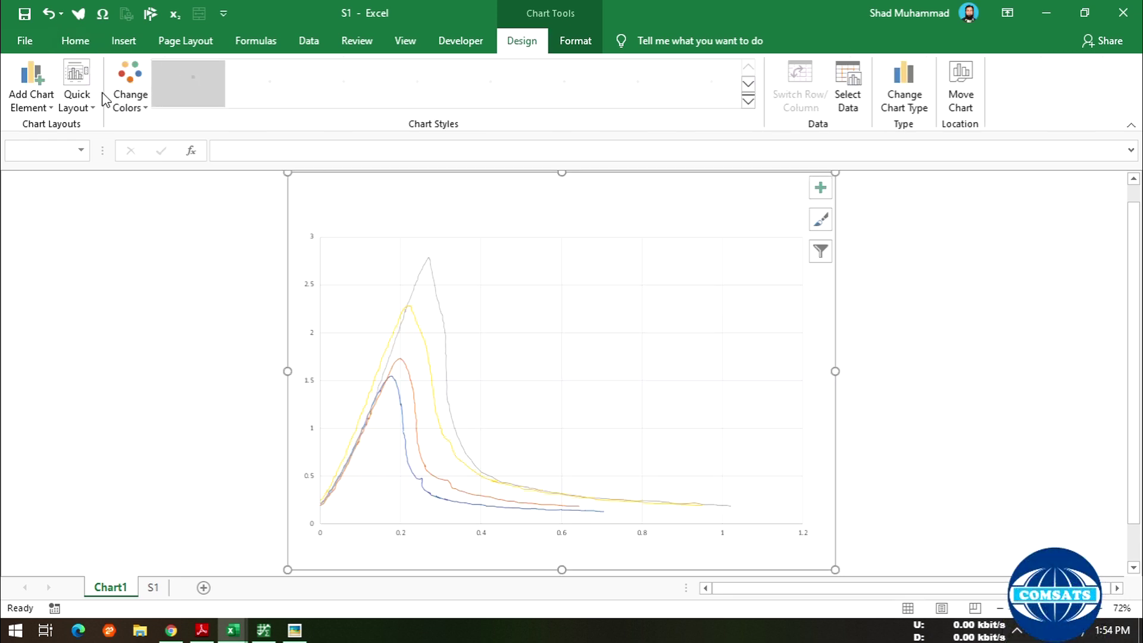
{"action": "left_click", "coordinate": [77, 89]}
- Apply a Quick Layout showing a chart title, axis titles and an S1–S4 legend
{"action": "left_click", "coordinate": [95, 149]}
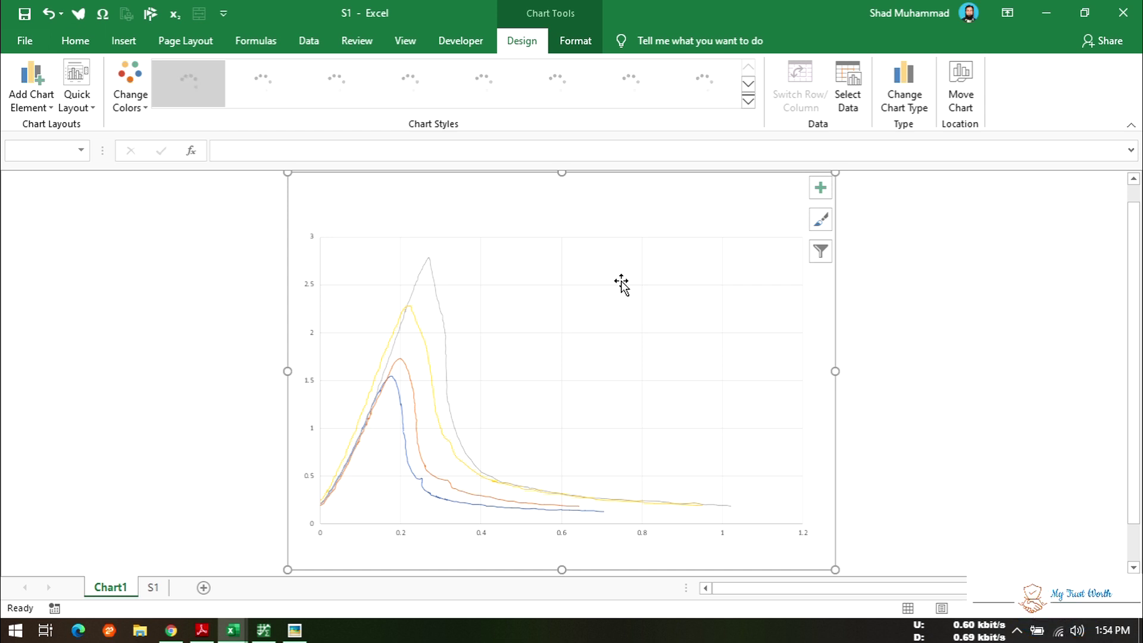
{"action": "key", "text": "XF86RFKill"}
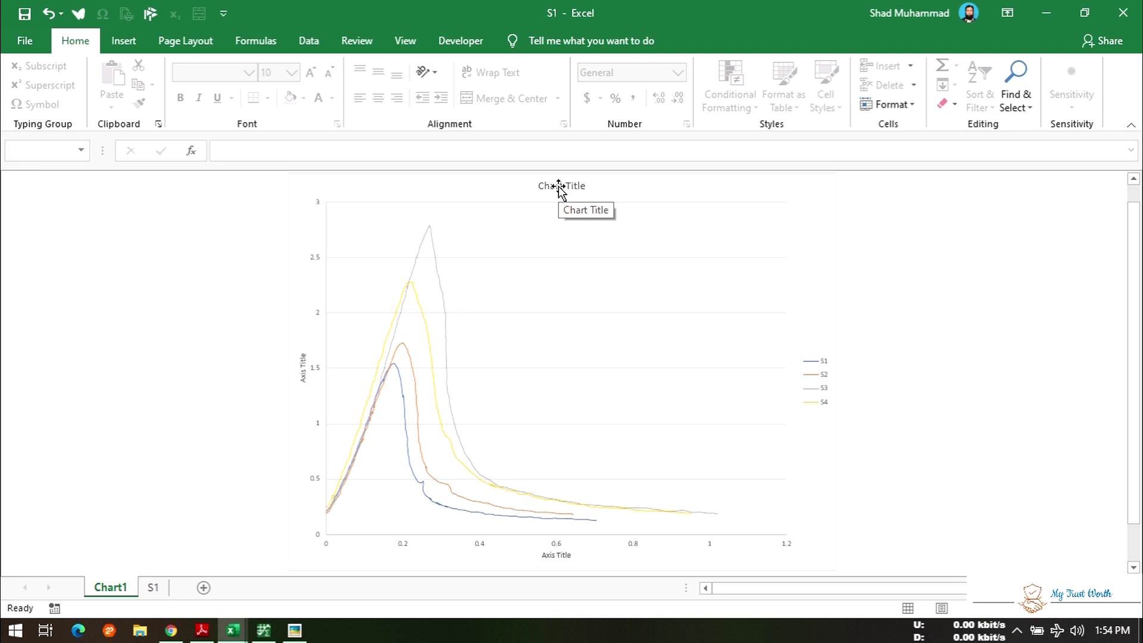
{"action": "left_click", "coordinate": [421, 306]}
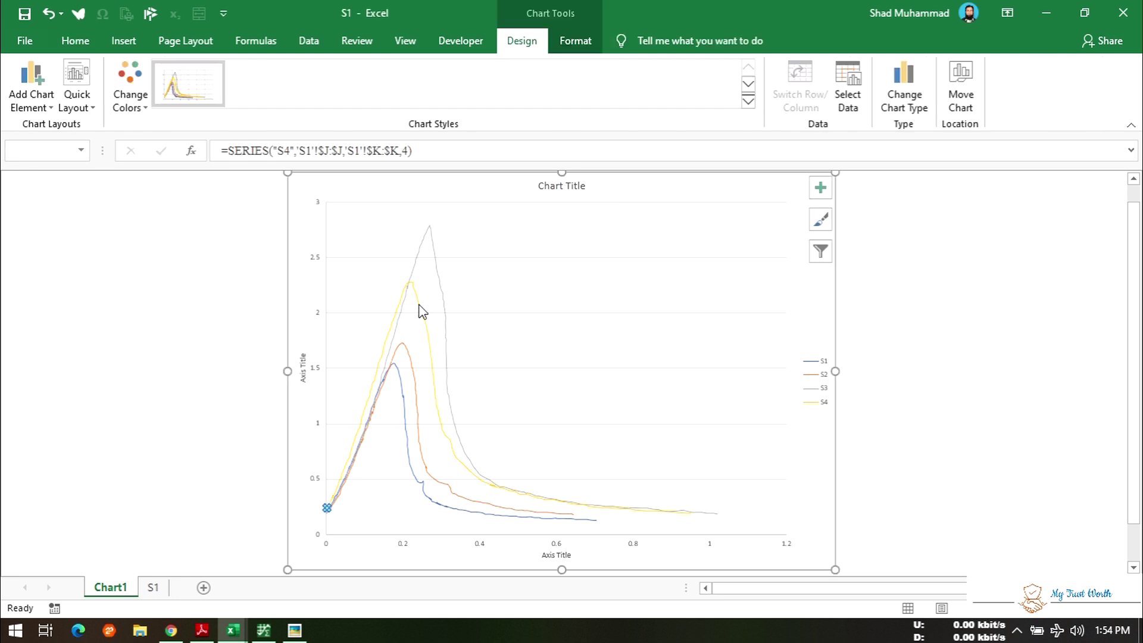
- Select an S1 curve point, set its line to Solid line, and bring up the original figure
{"action": "double_click", "coordinate": [303, 367]}
{"action": "left_click", "coordinate": [302, 365]}
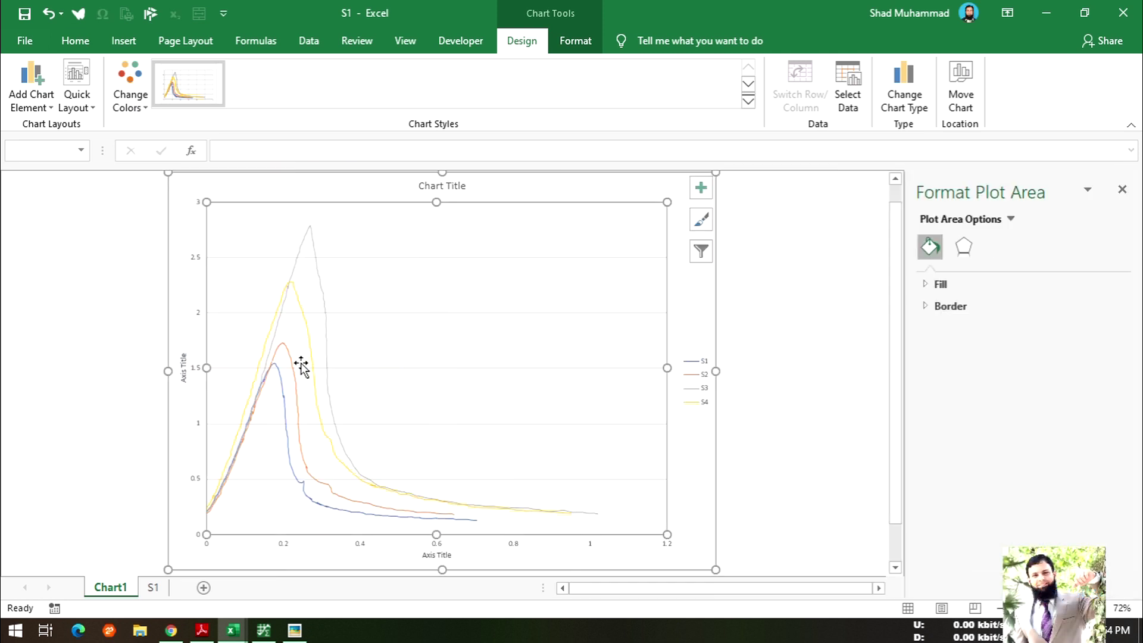
{"action": "left_click", "coordinate": [308, 332]}
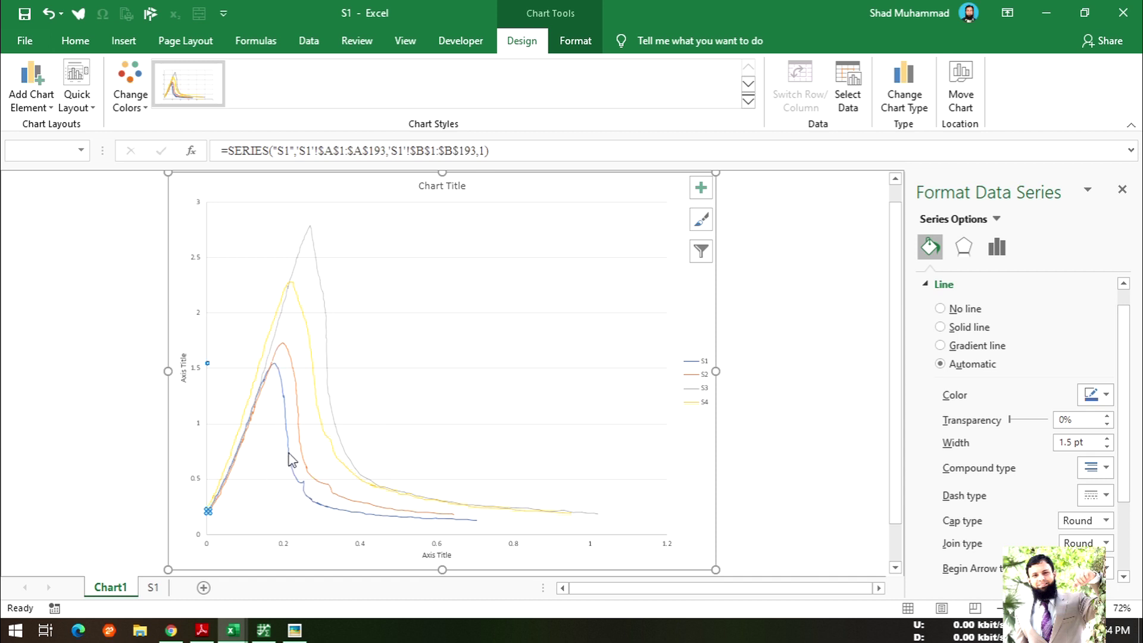
{"action": "left_click", "coordinate": [284, 393]}
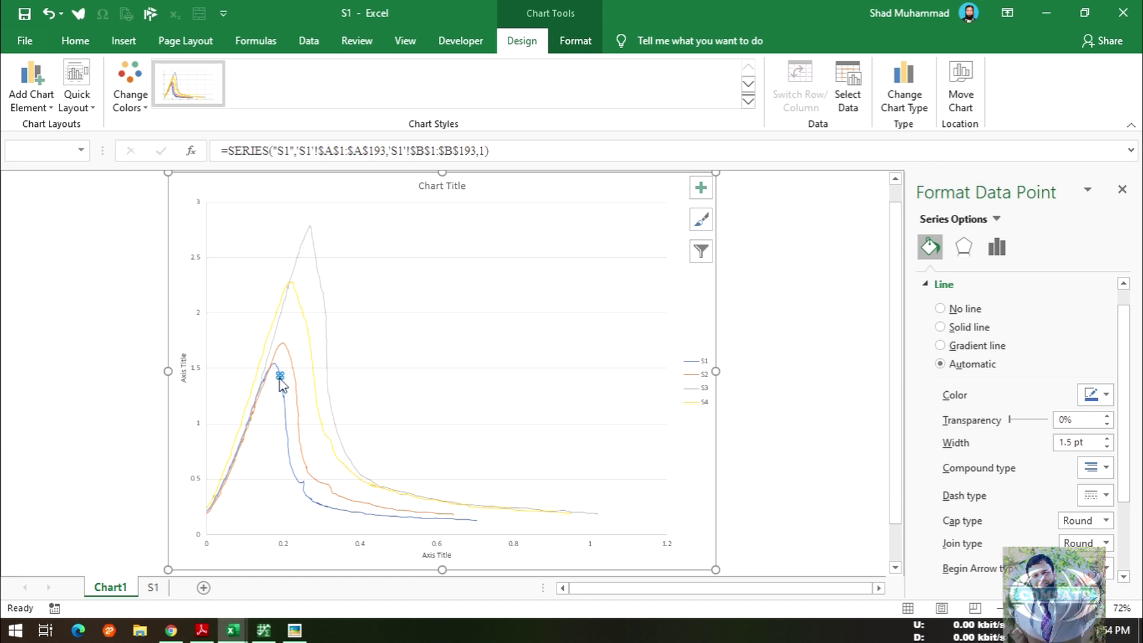
{"action": "left_click", "coordinate": [278, 373]}
{"action": "left_click", "coordinate": [283, 381]}
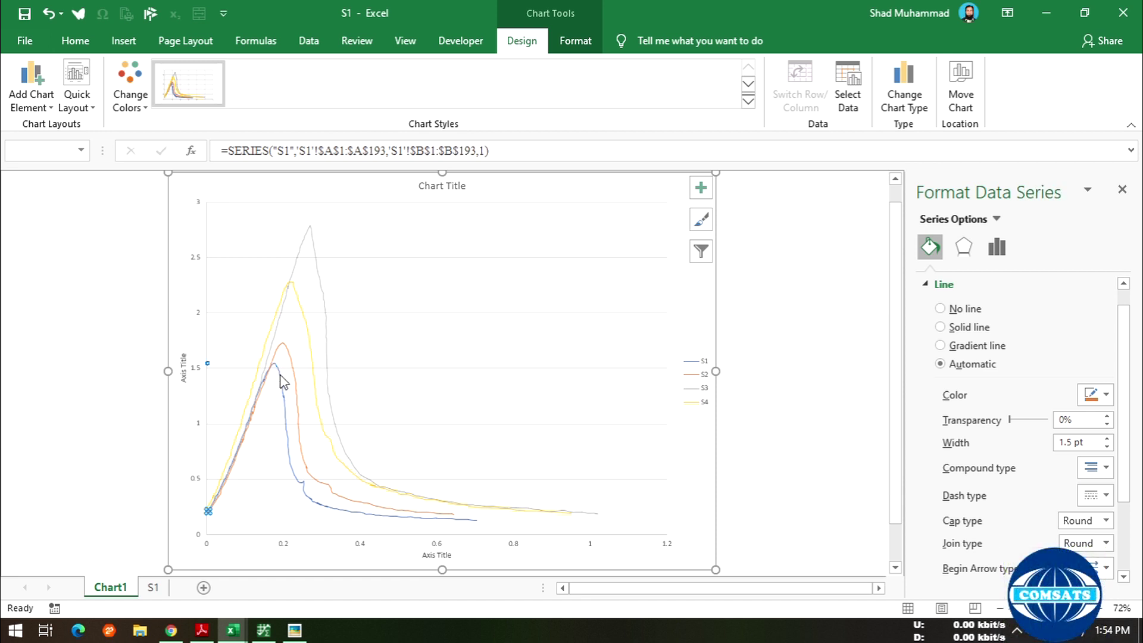
{"action": "left_click", "coordinate": [280, 376]}
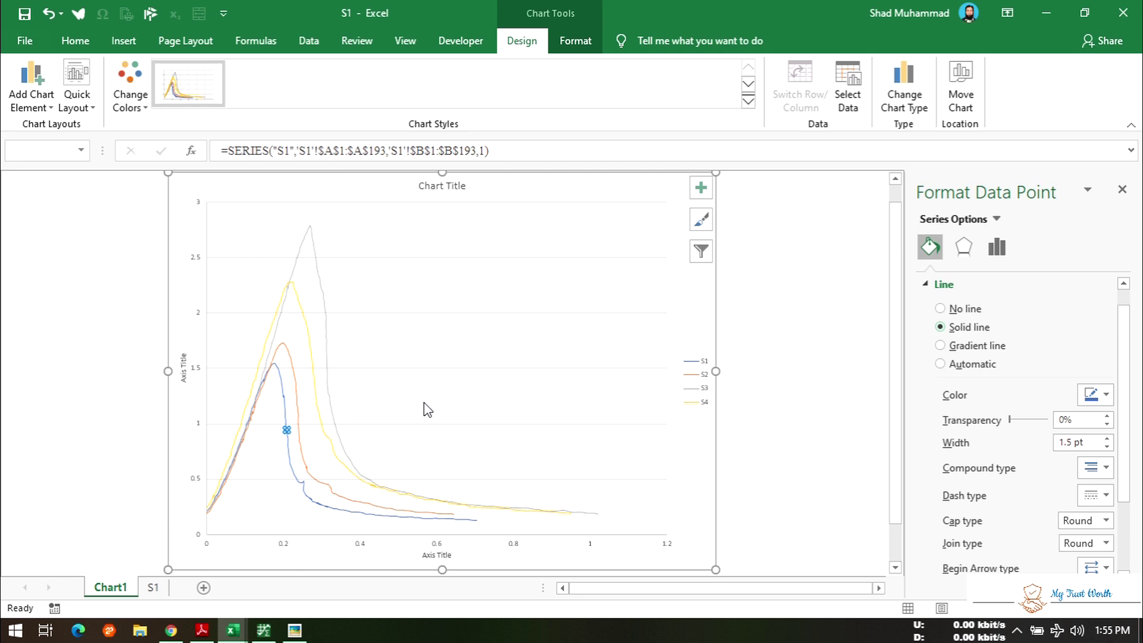
{"action": "left_click", "coordinate": [294, 631]}
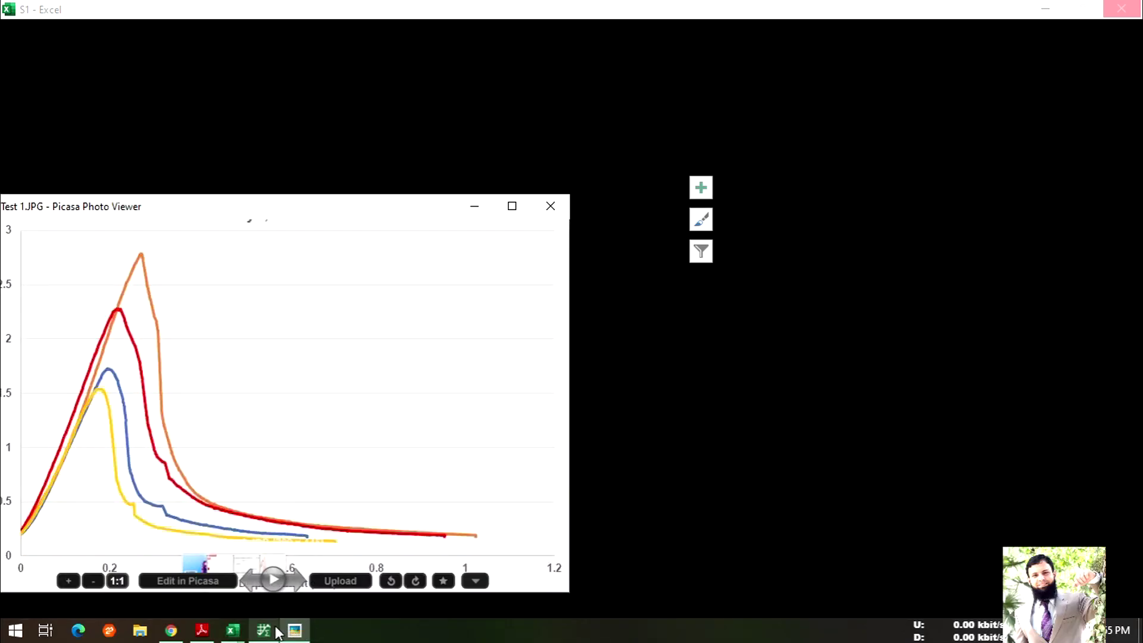
- Review the digitized S4 points in WebPlotDigitizer
{"action": "left_click", "coordinate": [264, 631]}
{"action": "left_click", "coordinate": [608, 377]}
{"action": "scroll", "coordinate": [503, 409], "scroll_direction": "down", "scroll_amount": 10}
{"action": "scroll", "coordinate": [464, 396], "scroll_direction": "up", "scroll_amount": 5}
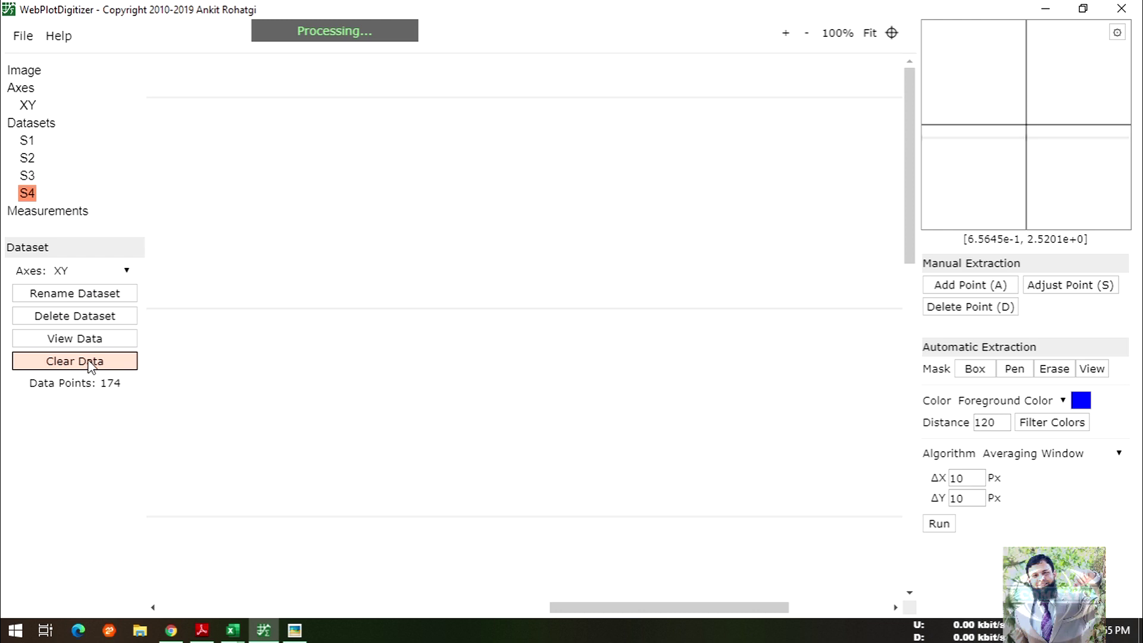
{"action": "left_click", "coordinate": [74, 344]}
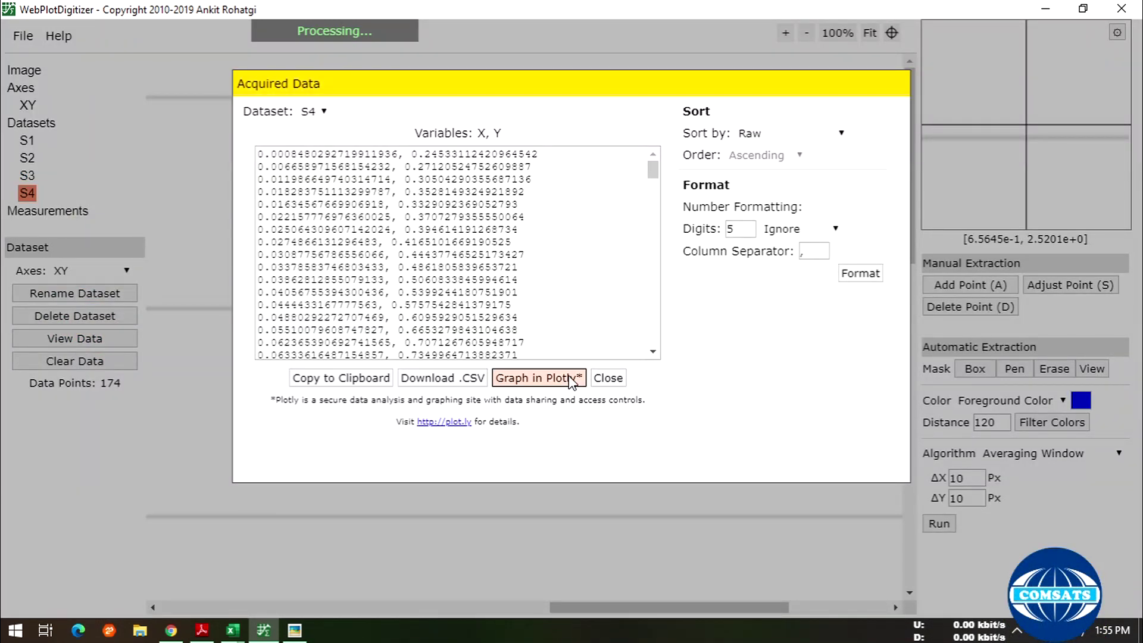
{"action": "left_click", "coordinate": [608, 378]}
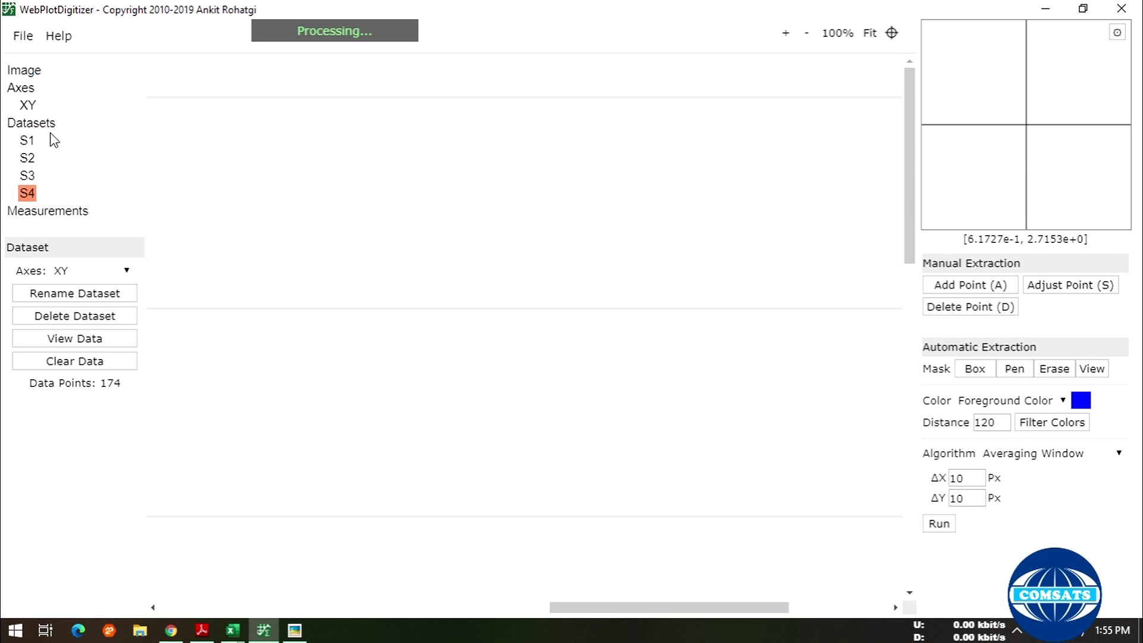
- Export all four datasets together as the CSV wpd_datasets on the desktop
{"action": "left_click", "coordinate": [36, 123]}
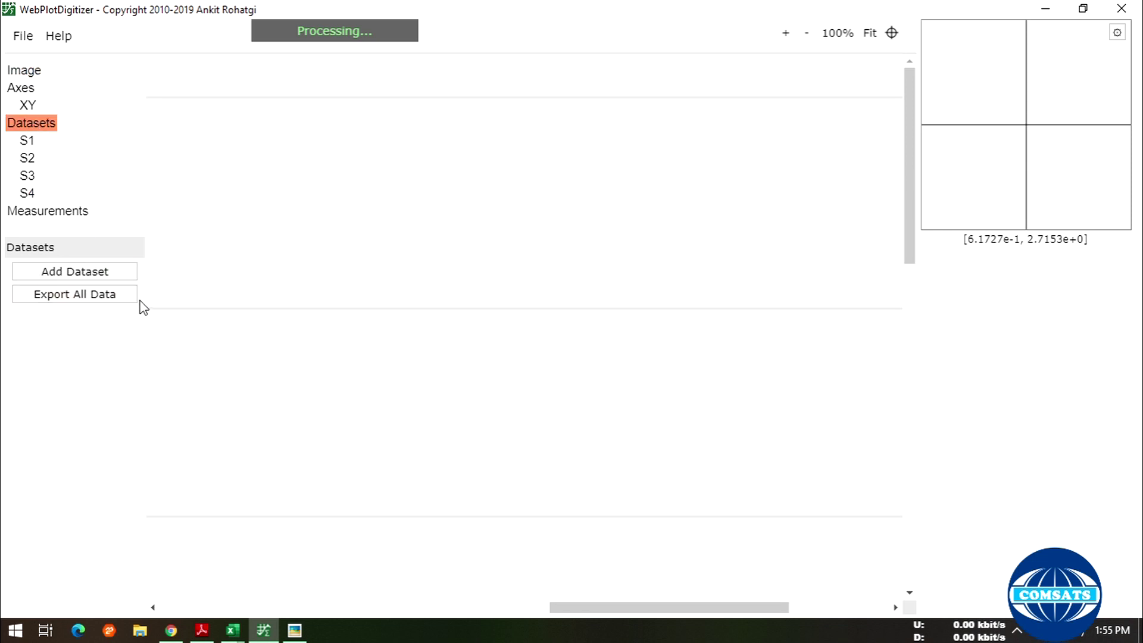
{"action": "left_click", "coordinate": [73, 298]}
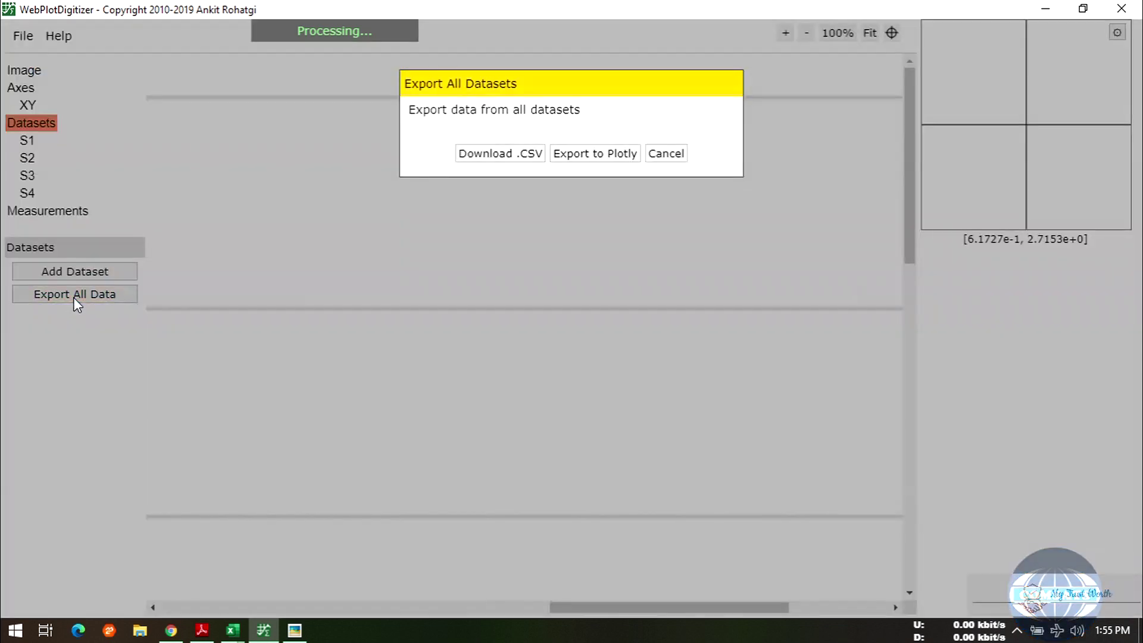
{"action": "left_click", "coordinate": [529, 156]}
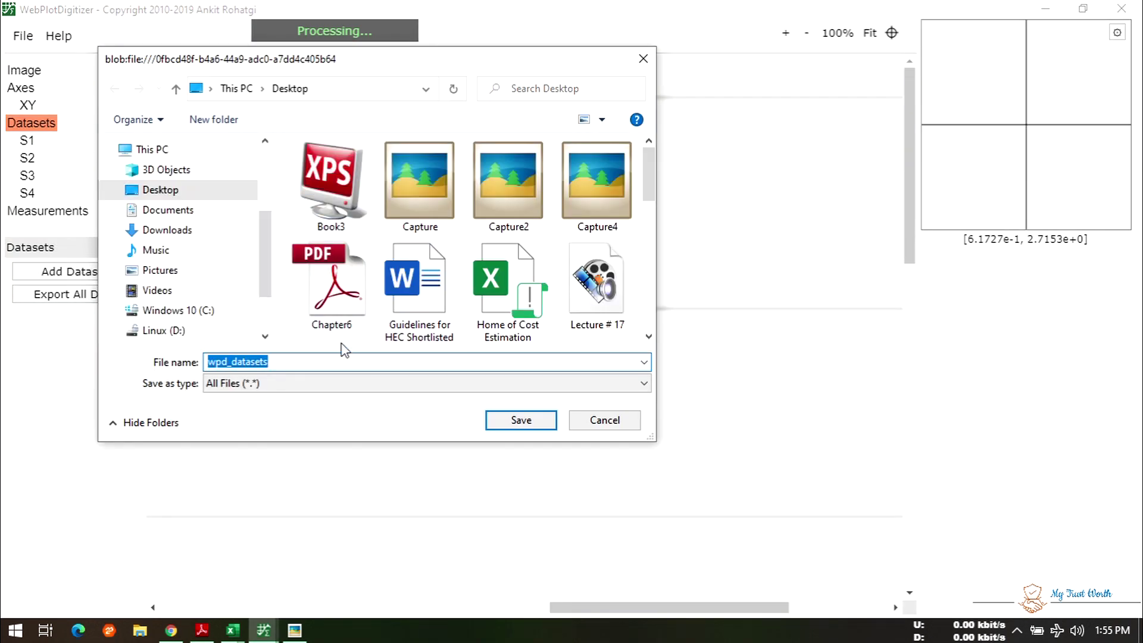
{"action": "left_click", "coordinate": [499, 421]}
- Put the reference figure away and bring the S4 workbook to the front
{"action": "left_click", "coordinate": [295, 631]}
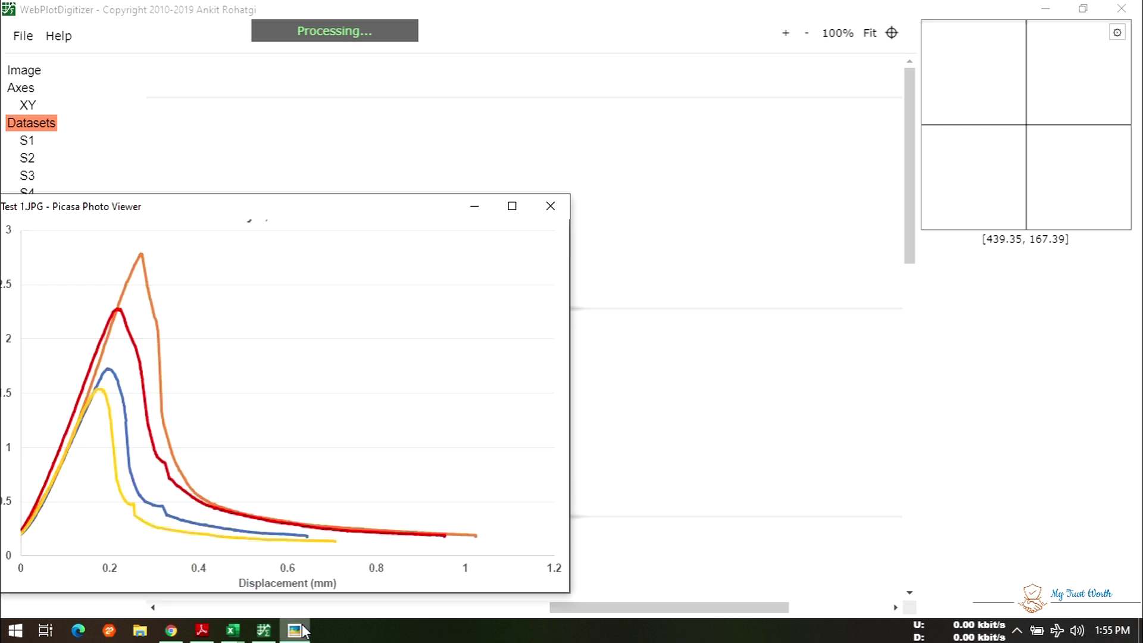
{"action": "left_click_drag", "start_coordinate": [459, 227], "coordinate": [629, 188]}
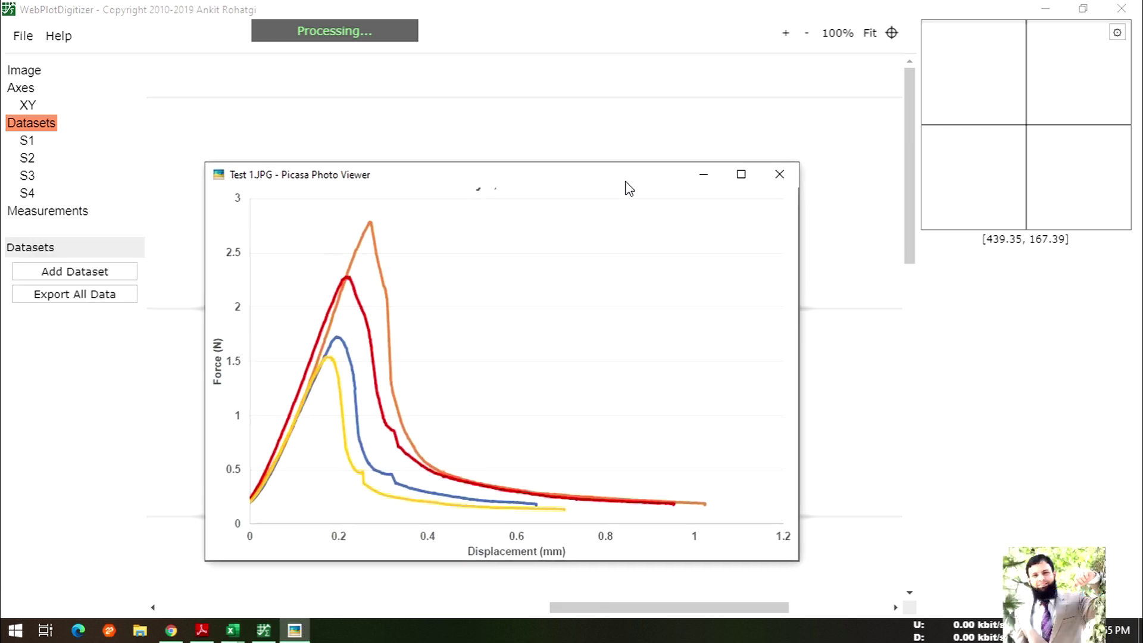
{"action": "left_click", "coordinate": [704, 173]}
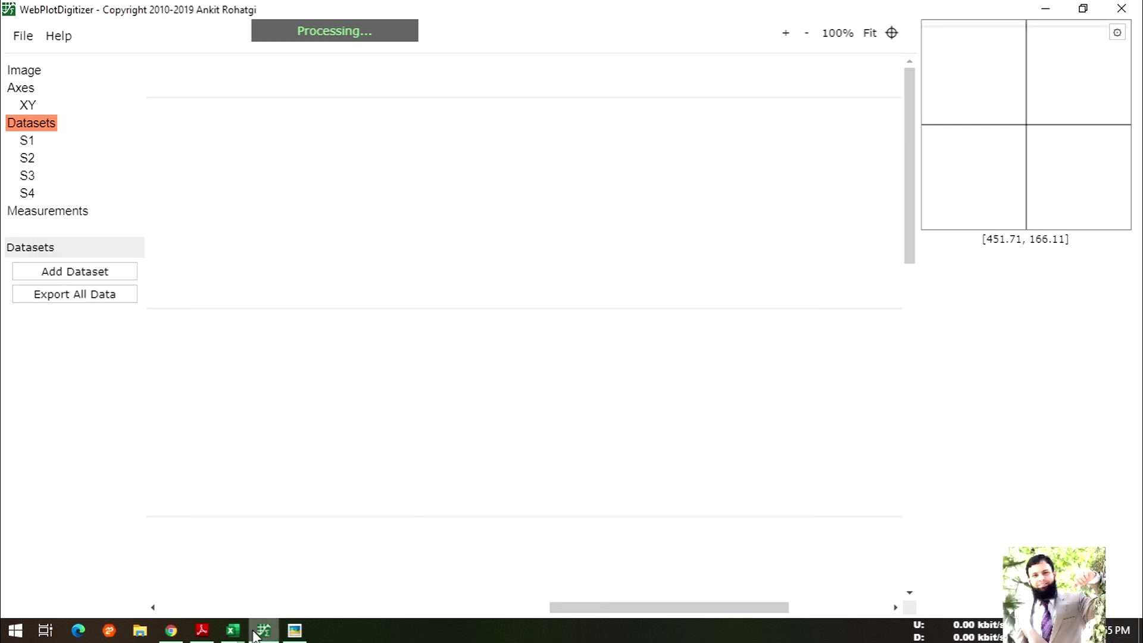
{"action": "mouse_move", "coordinate": [231, 625]}
{"action": "left_click", "coordinate": [387, 580]}
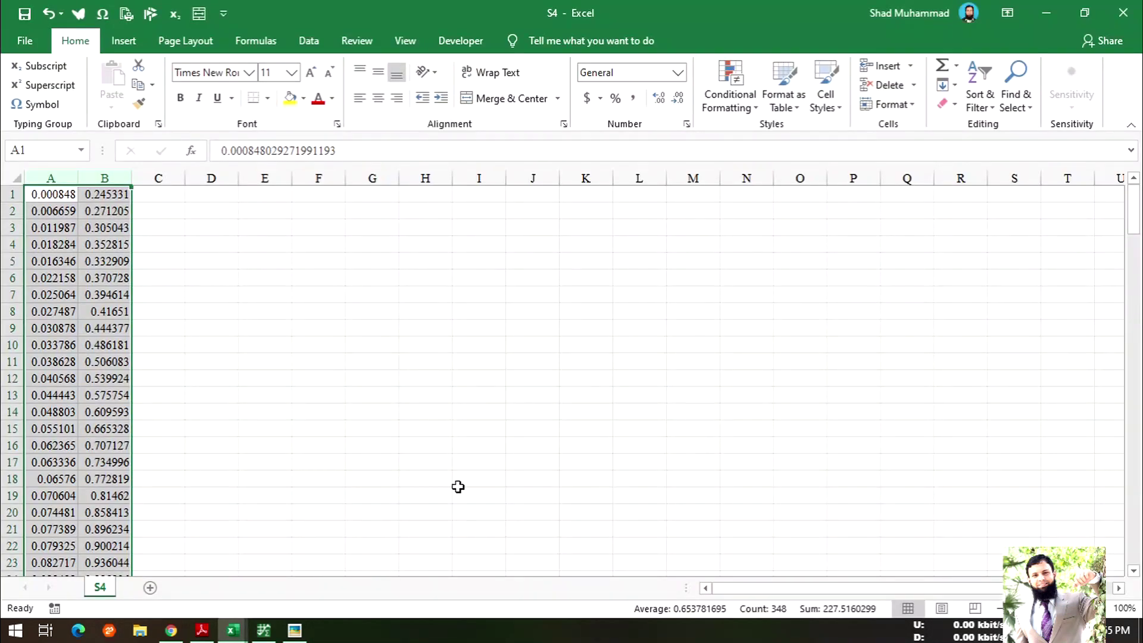
- Close S4 without saving, then check S3's colour options and close the formatting pane
{"action": "left_click", "coordinate": [1123, 12]}
{"action": "left_click", "coordinate": [560, 335]}
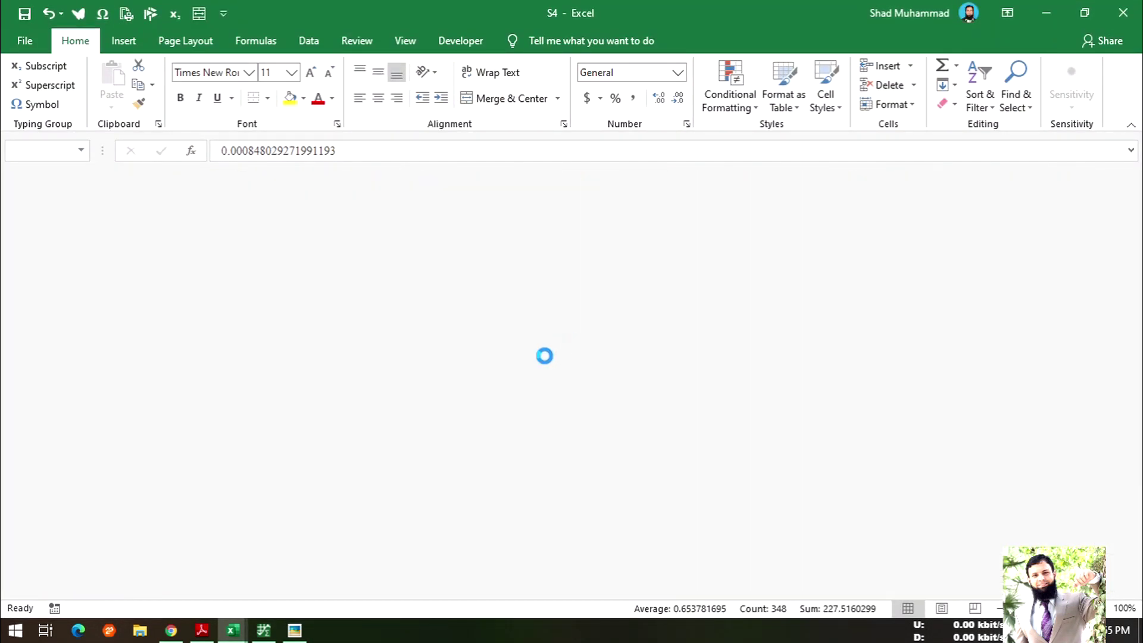
{"action": "mouse_move", "coordinate": [232, 629]}
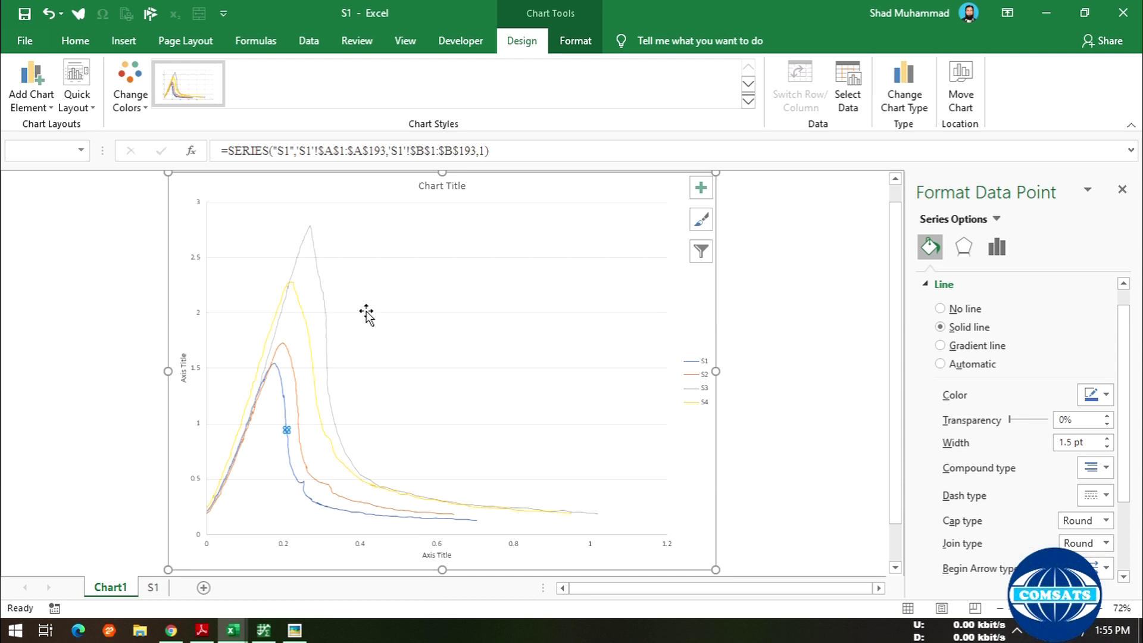
{"action": "left_click", "coordinate": [315, 238]}
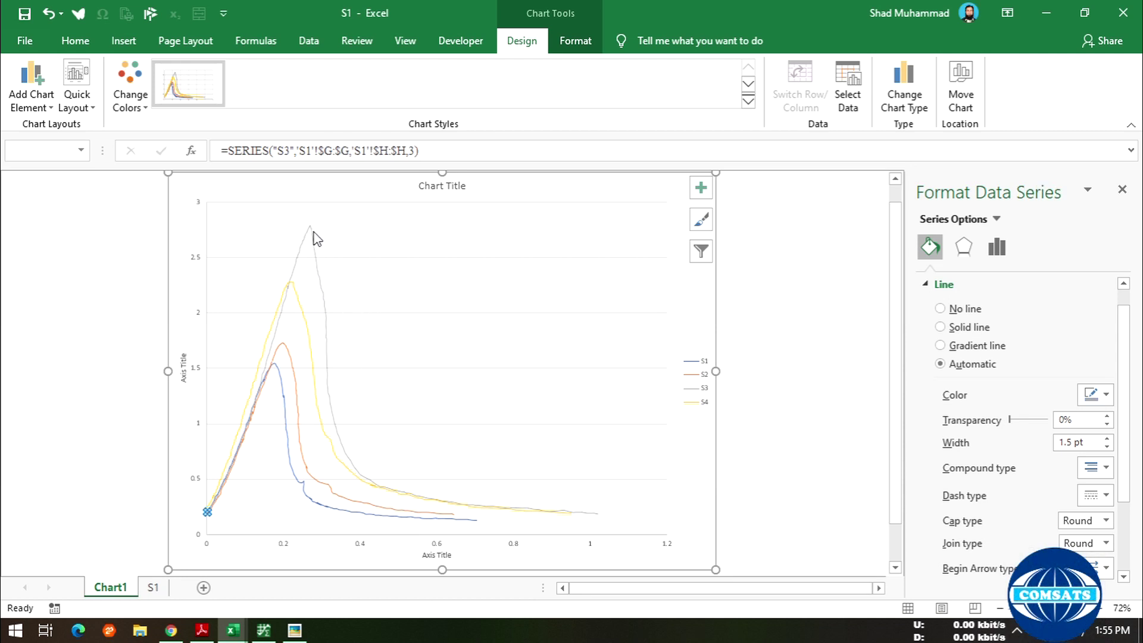
{"action": "left_click", "coordinate": [125, 106]}
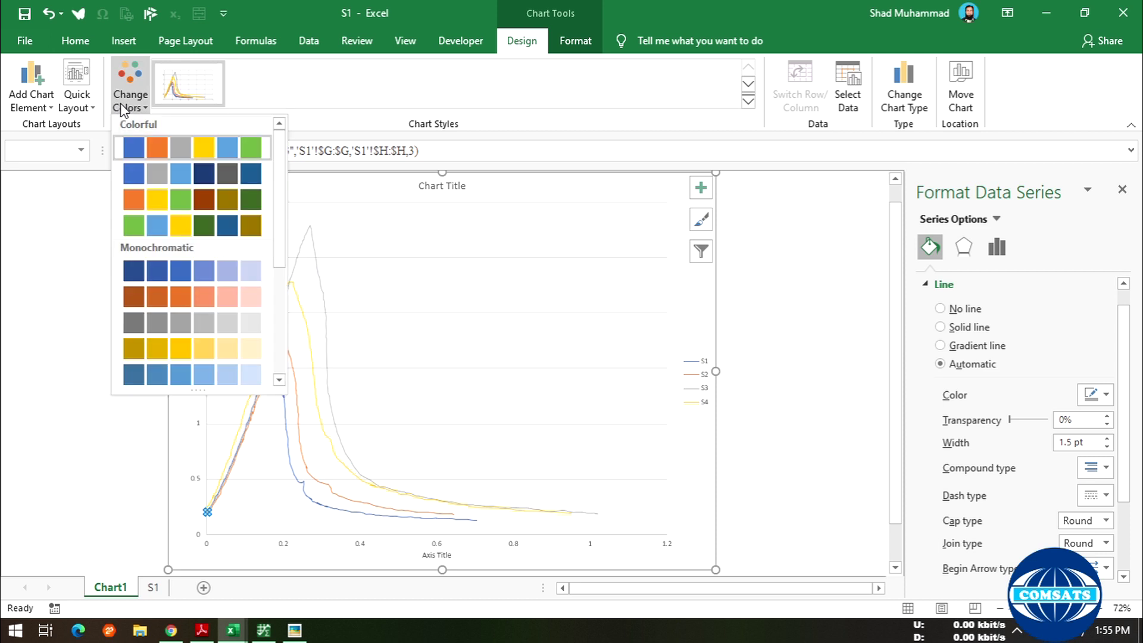
{"action": "left_click", "coordinate": [843, 340]}
{"action": "scroll", "coordinate": [358, 345], "scroll_direction": "up", "scroll_amount": 1}
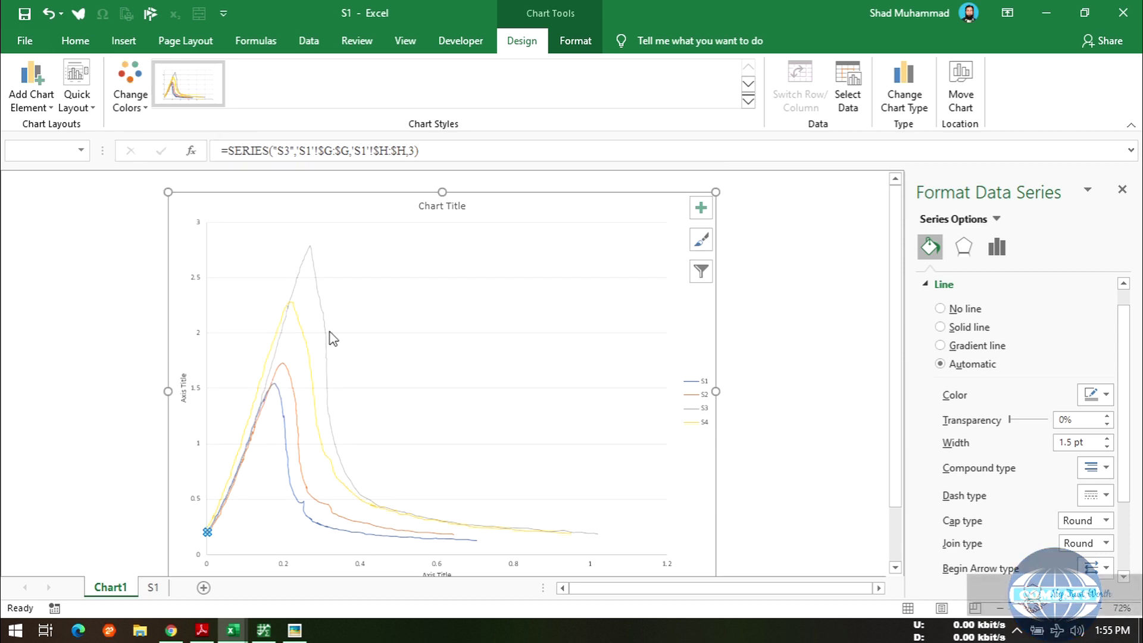
{"action": "left_click", "coordinate": [1122, 191]}
{"action": "scroll", "coordinate": [459, 300], "scroll_direction": "up", "scroll_amount": 2}
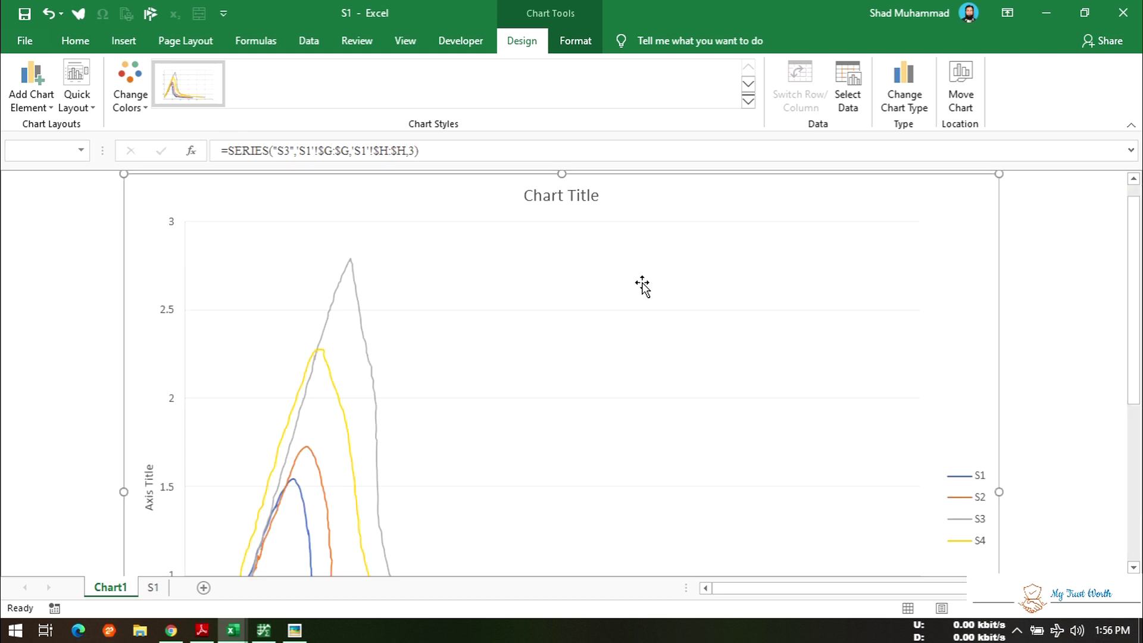
{"action": "double_click", "coordinate": [538, 198]}
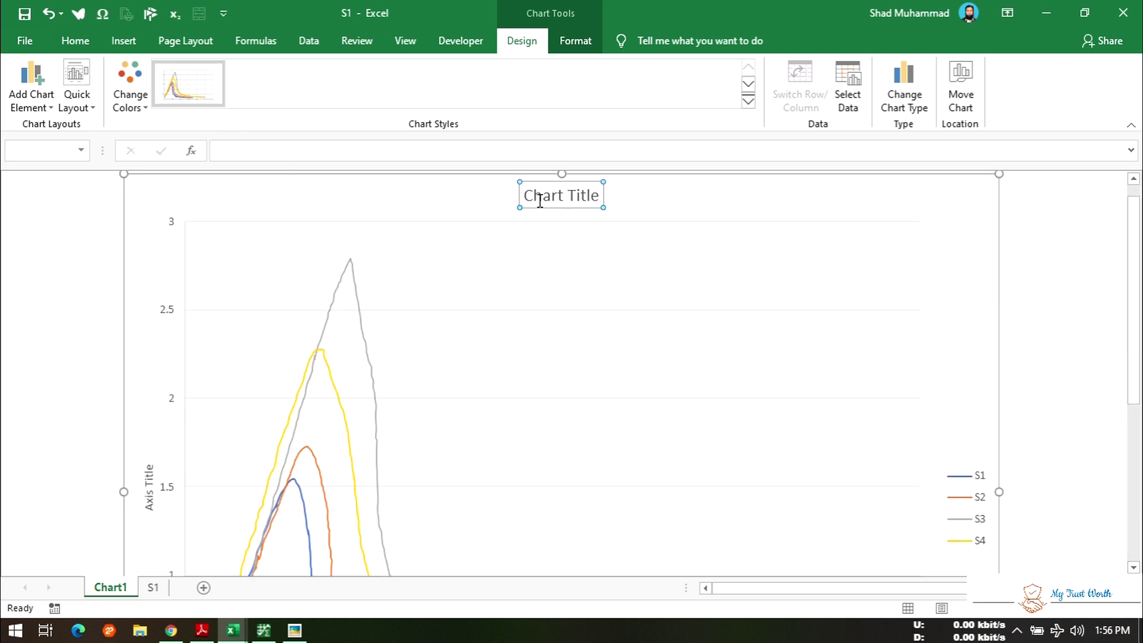
{"action": "scroll", "coordinate": [320, 335], "scroll_direction": "down", "scroll_amount": 5}
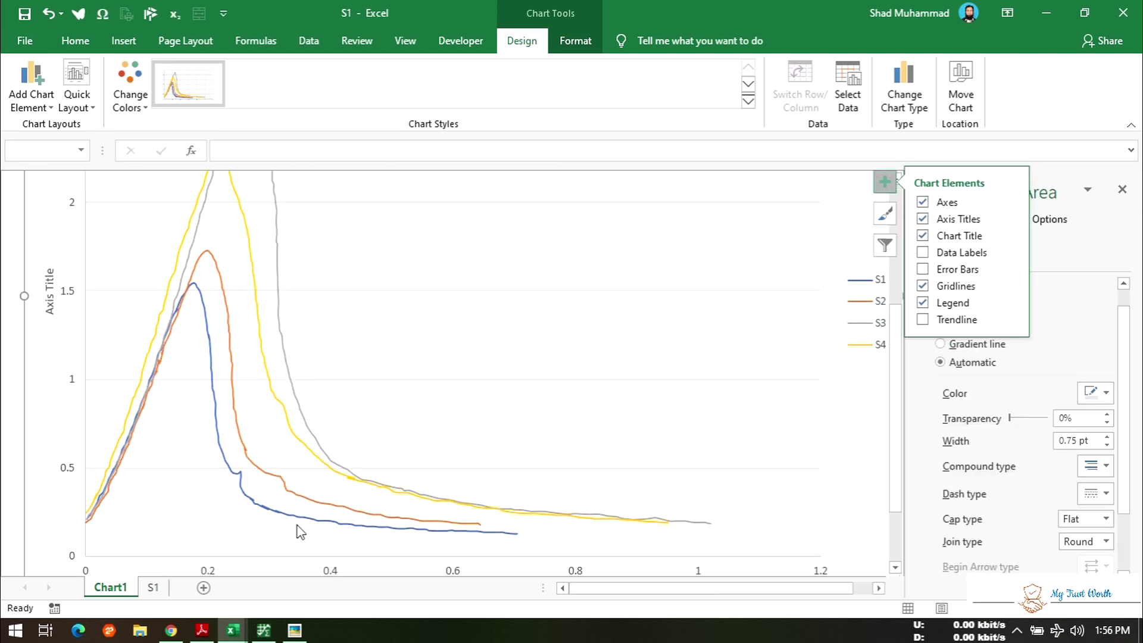
- Open the original Test 1.JPG figure and position it beside the chart
{"action": "left_click", "coordinate": [295, 630]}
{"action": "left_click_drag", "start_coordinate": [531, 188], "coordinate": [769, 173]}
{"action": "scroll", "coordinate": [382, 328], "scroll_direction": "down", "scroll_amount": 1}
{"action": "scroll", "coordinate": [382, 328], "scroll_direction": "down", "scroll_amount": 1}
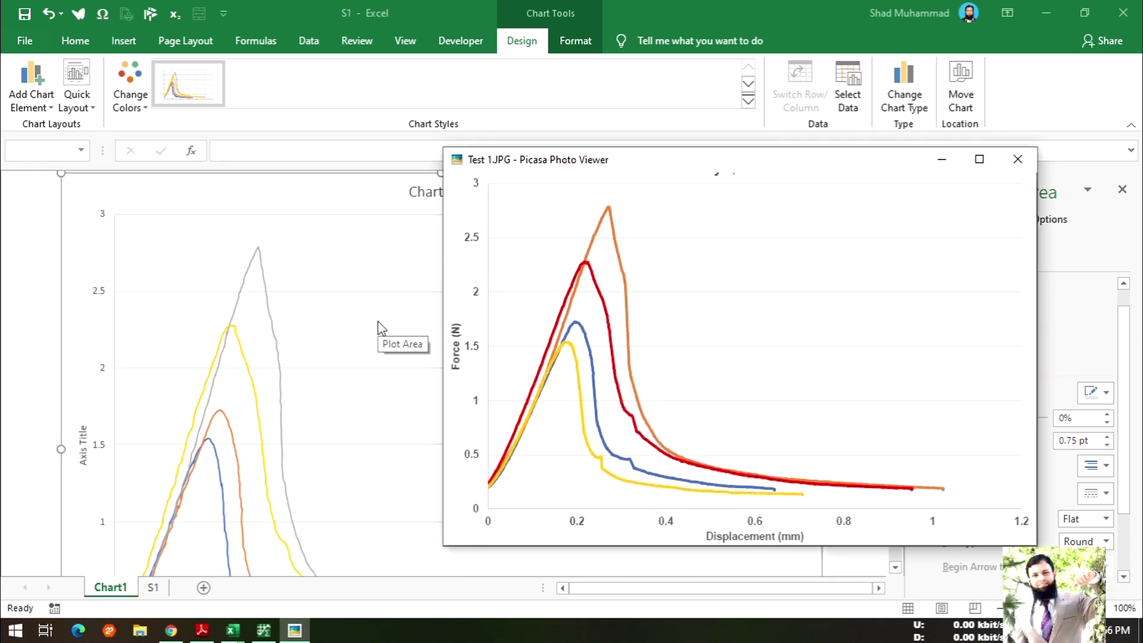
{"action": "left_click_drag", "start_coordinate": [646, 173], "coordinate": [667, 212]}
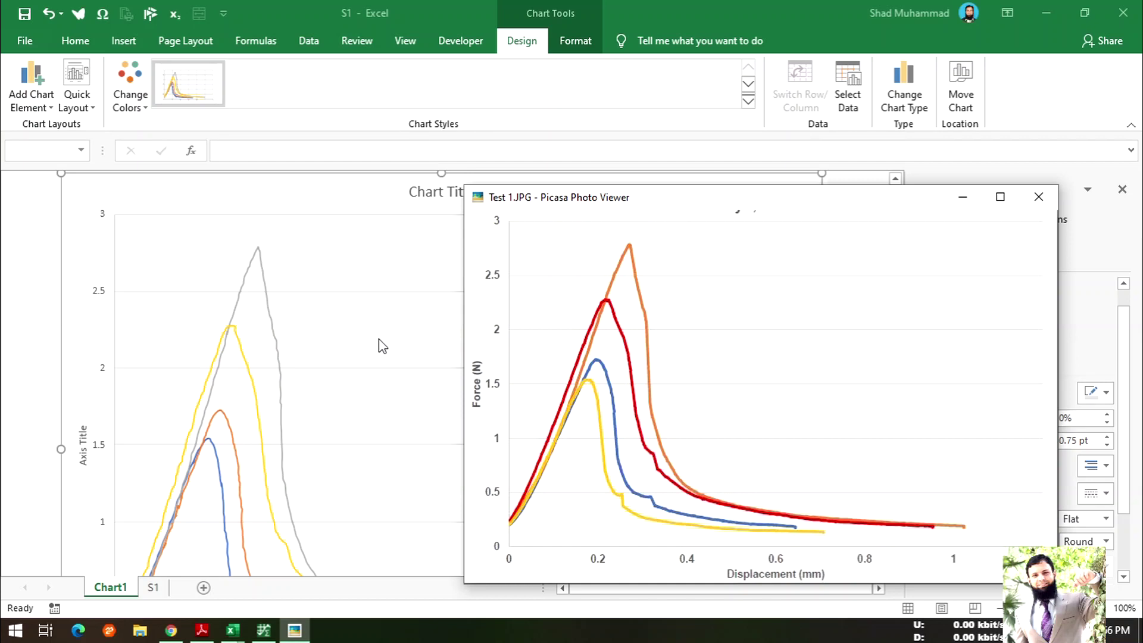
{"action": "scroll", "coordinate": [372, 351], "scroll_direction": "down", "scroll_amount": 3}
{"action": "scroll", "coordinate": [372, 354], "scroll_direction": "down", "scroll_amount": 1}
{"action": "mouse_move", "coordinate": [649, 213]}
{"action": "left_mouse_down"}
{"action": "mouse_move", "coordinate": [799, 197]}
{"action": "mouse_move", "coordinate": [647, 192]}
{"action": "left_mouse_up"}
{"action": "left_click_drag", "start_coordinate": [540, 188], "coordinate": [611, 190]}
{"action": "scroll", "coordinate": [384, 305], "scroll_direction": "up", "scroll_amount": 2}
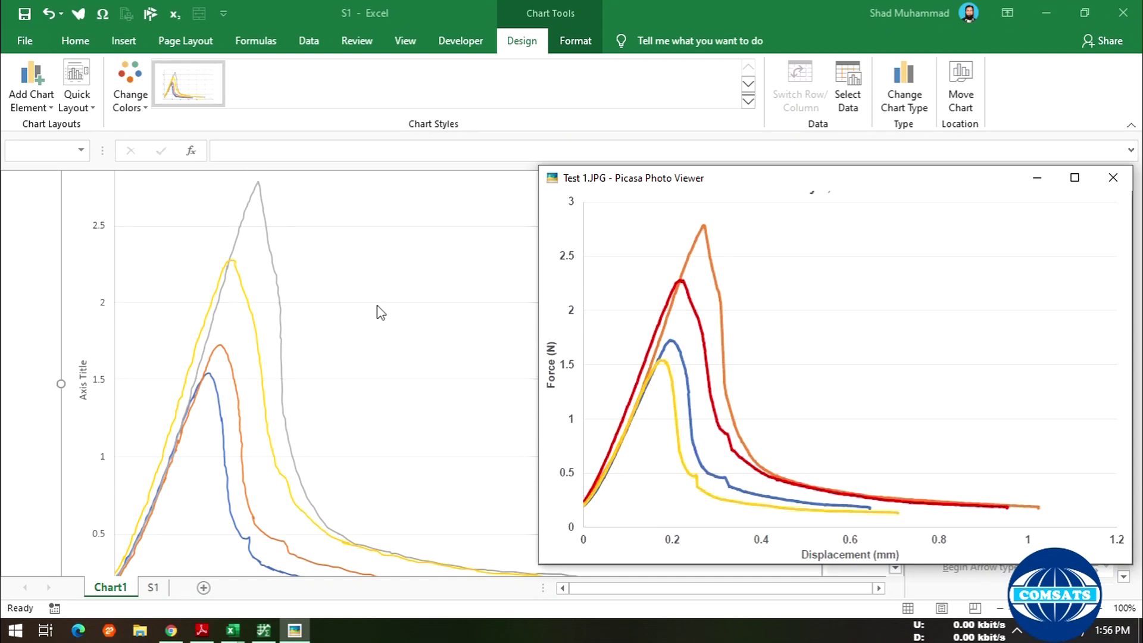
{"action": "scroll", "coordinate": [381, 312], "scroll_direction": "up", "scroll_amount": 2}
{"action": "scroll", "coordinate": [381, 312], "scroll_direction": "down", "scroll_amount": 1}
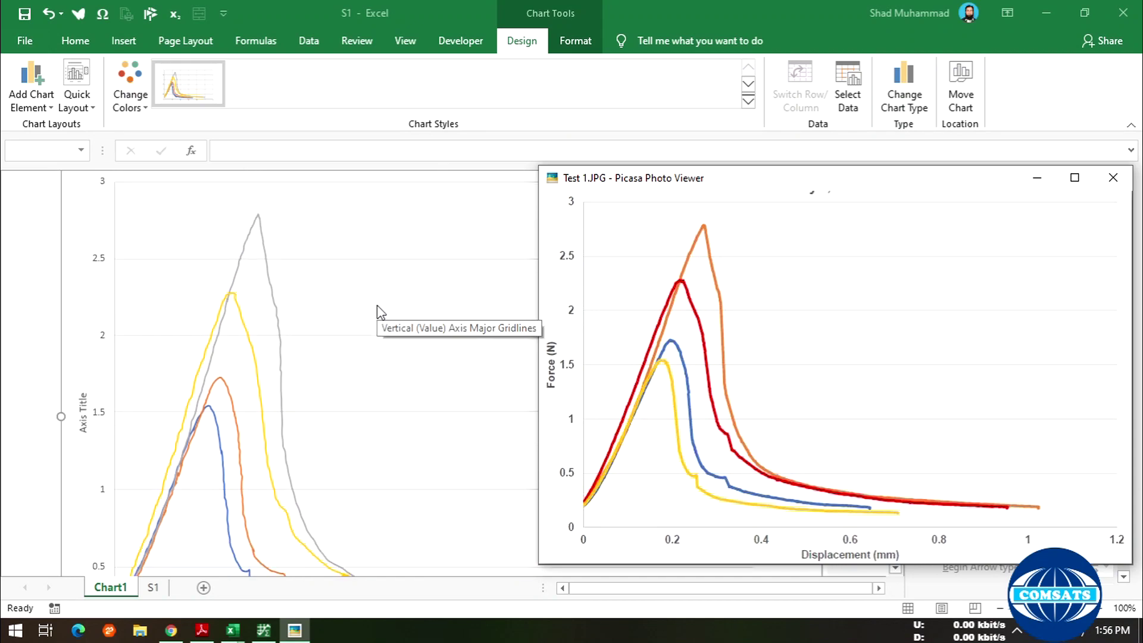
- Select the S1–S4 legend and drag it into the plot area's upper right
{"action": "left_click", "coordinate": [79, 237]}
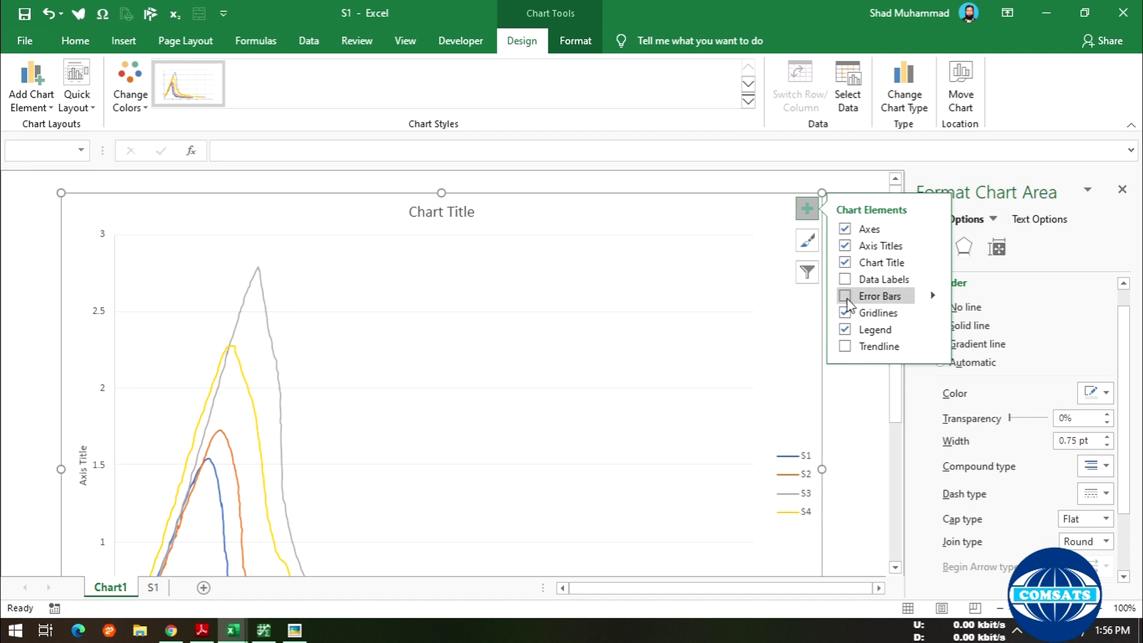
{"action": "left_click", "coordinate": [852, 408]}
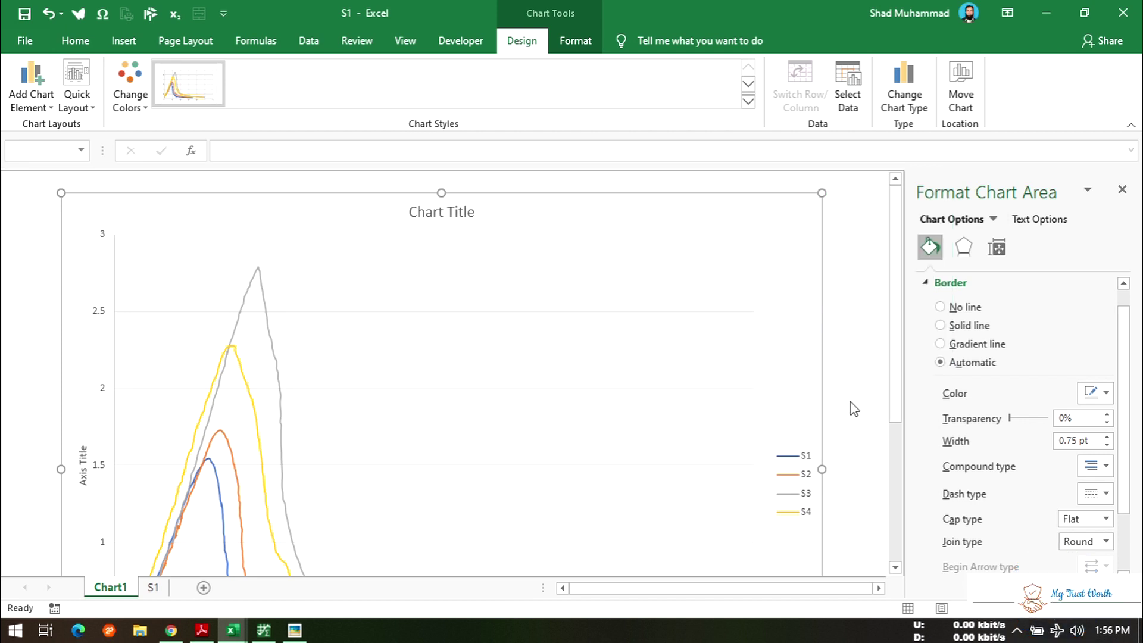
{"action": "left_click", "coordinate": [799, 471]}
{"action": "left_click", "coordinate": [787, 455]}
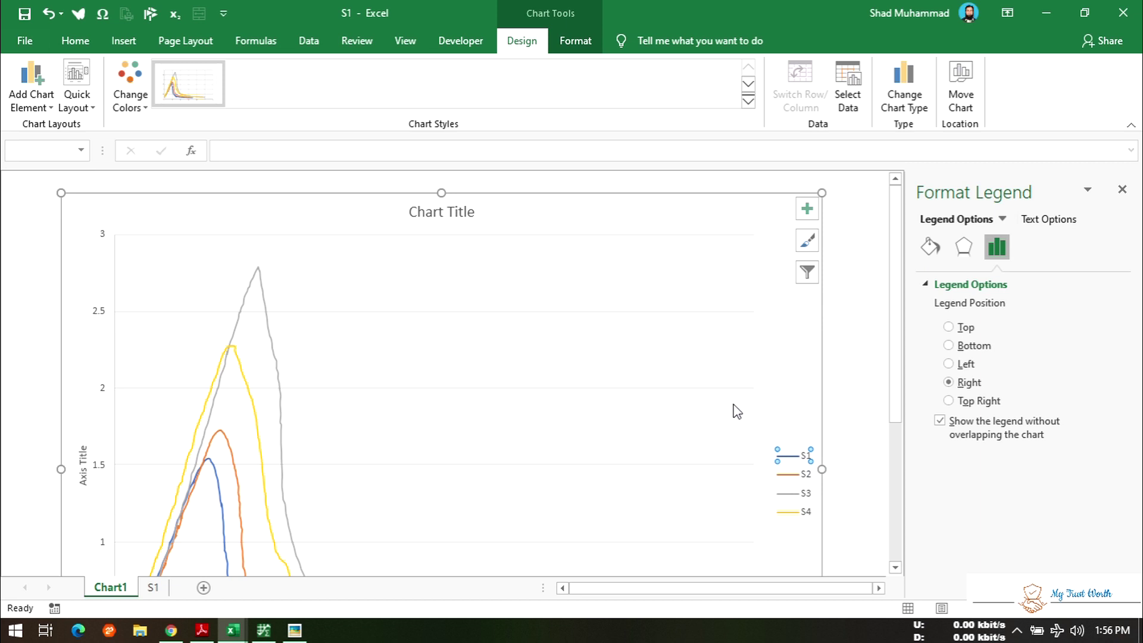
{"action": "left_click", "coordinate": [875, 439]}
{"action": "left_click", "coordinate": [797, 482]}
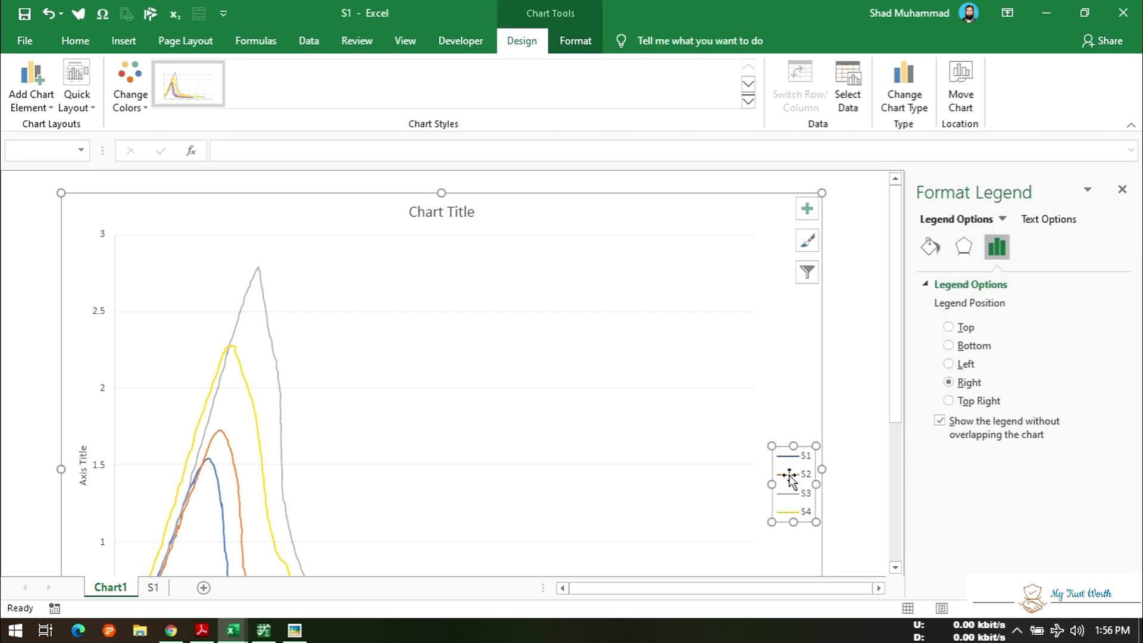
{"action": "left_click_drag", "start_coordinate": [771, 465], "coordinate": [716, 383]}
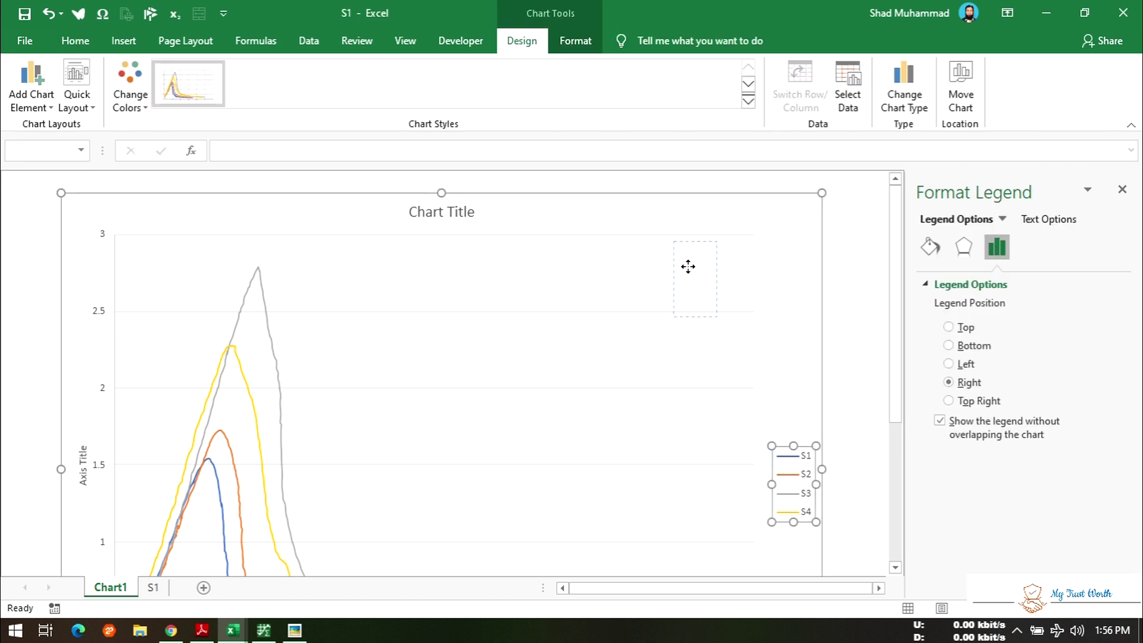
{"action": "left_click_drag", "start_coordinate": [717, 288], "coordinate": [478, 360]}
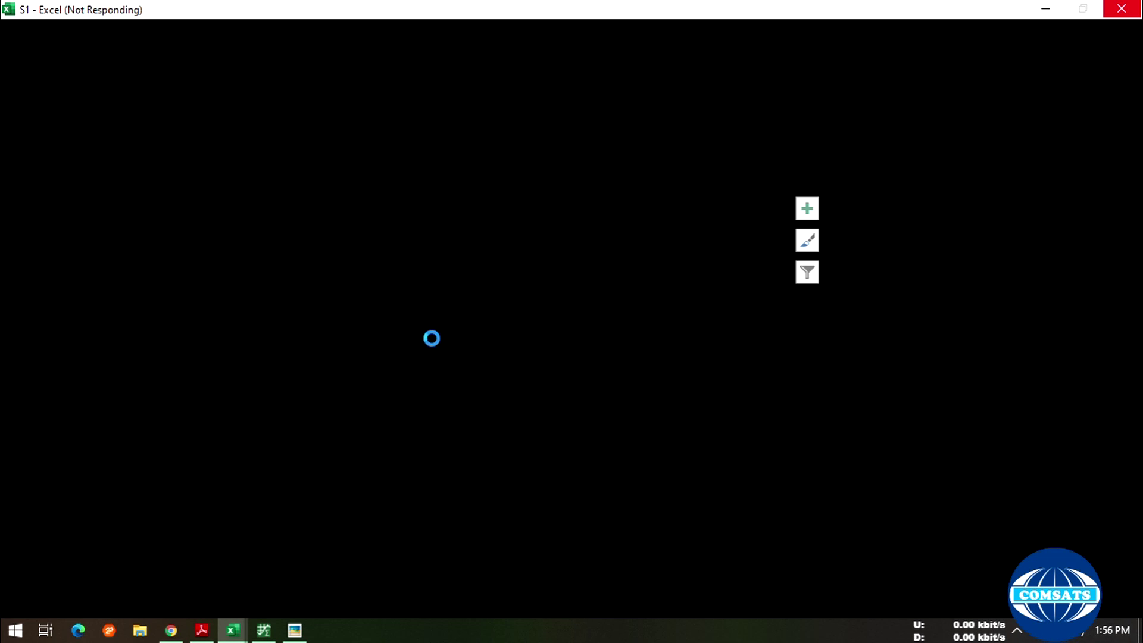
- Move the reference image aside, show S1's digitized points, and fit the plot
{"action": "left_click", "coordinate": [294, 631]}
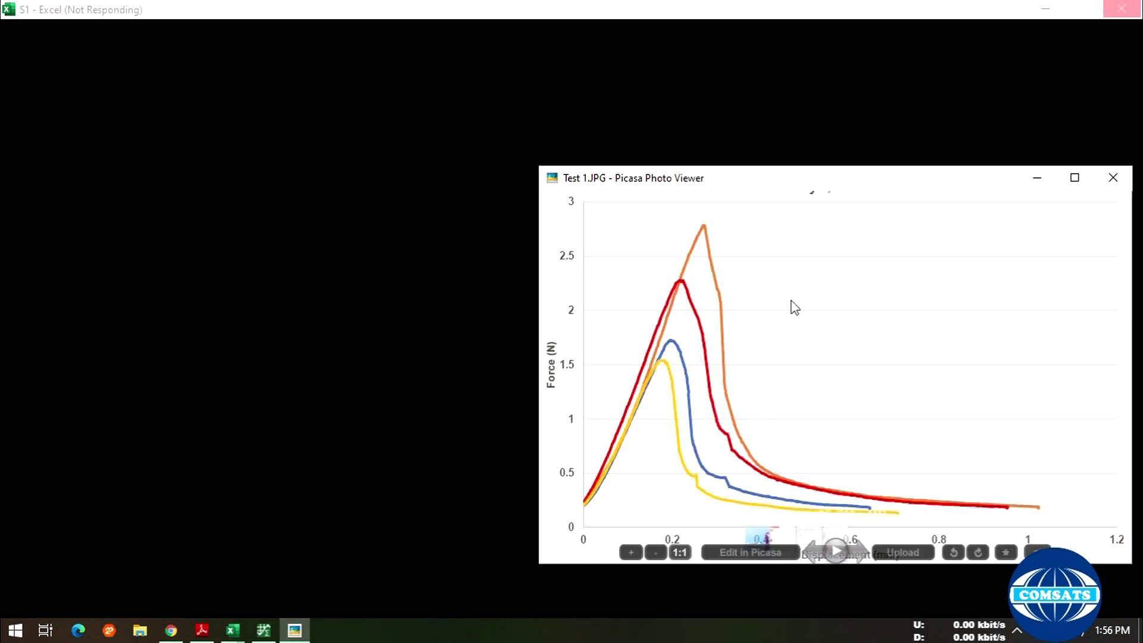
{"action": "left_click_drag", "start_coordinate": [830, 187], "coordinate": [732, 160]}
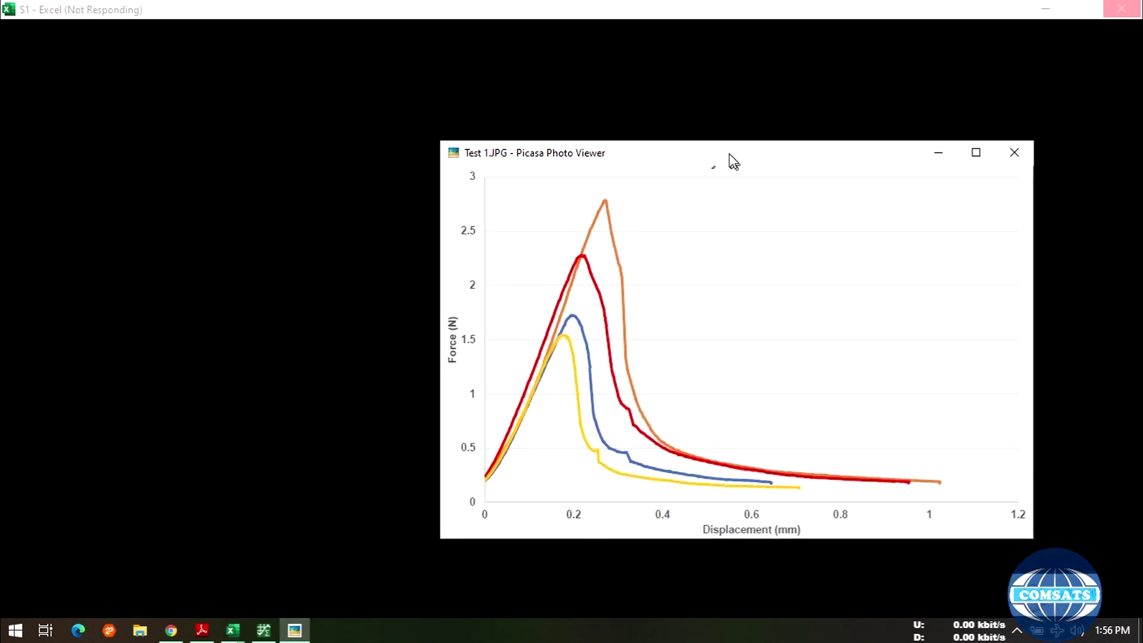
{"action": "left_click", "coordinate": [265, 633]}
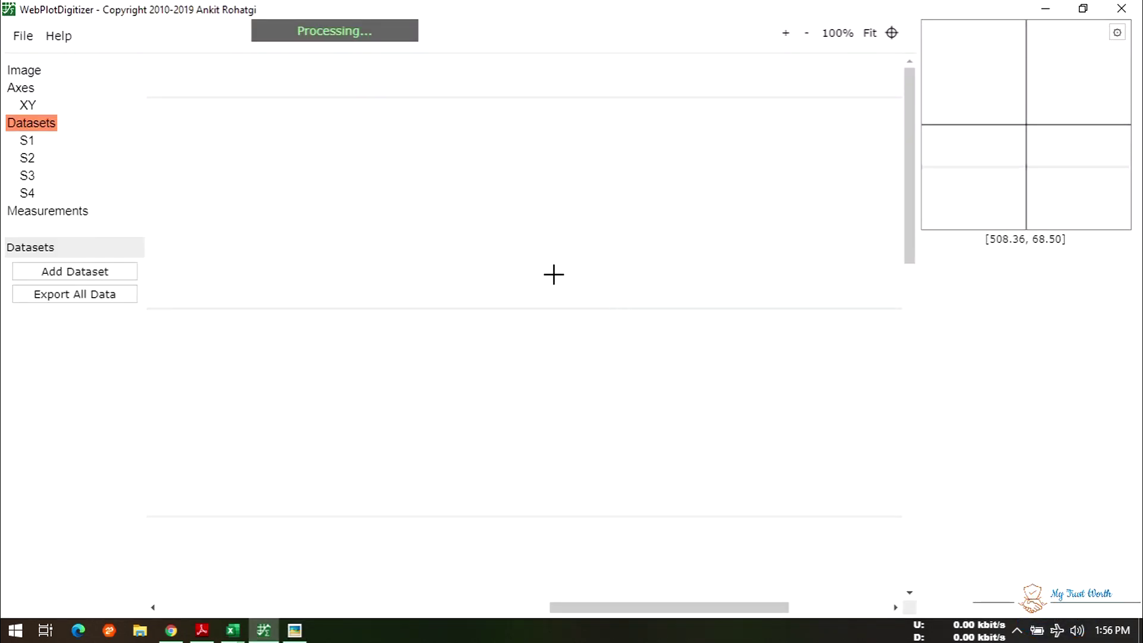
{"action": "left_click", "coordinate": [27, 142]}
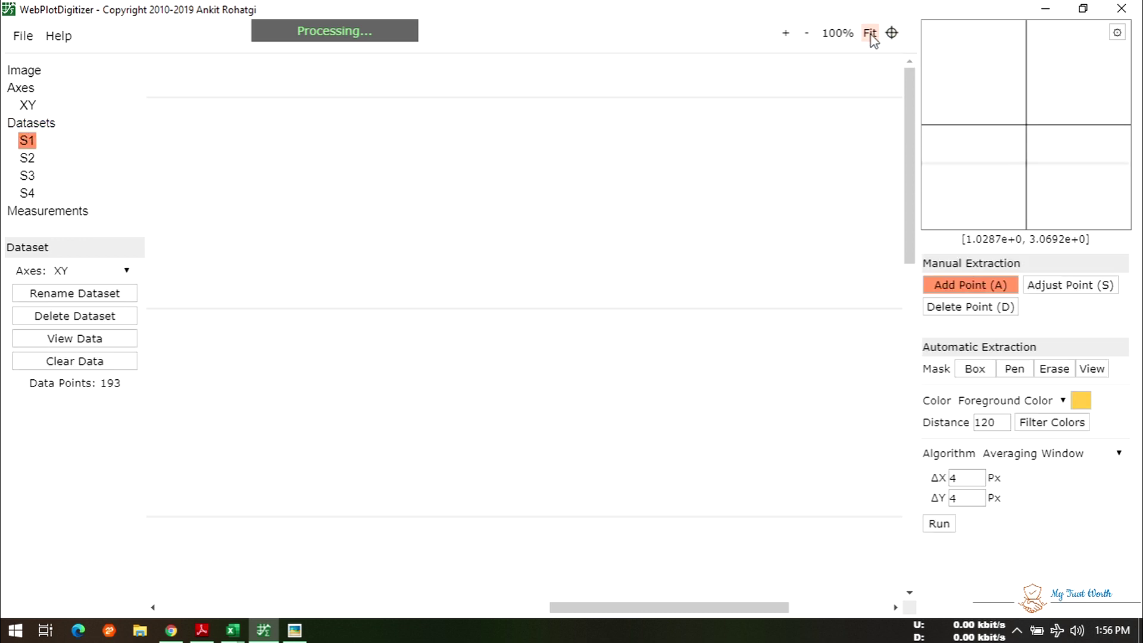
{"action": "left_click", "coordinate": [870, 33]}
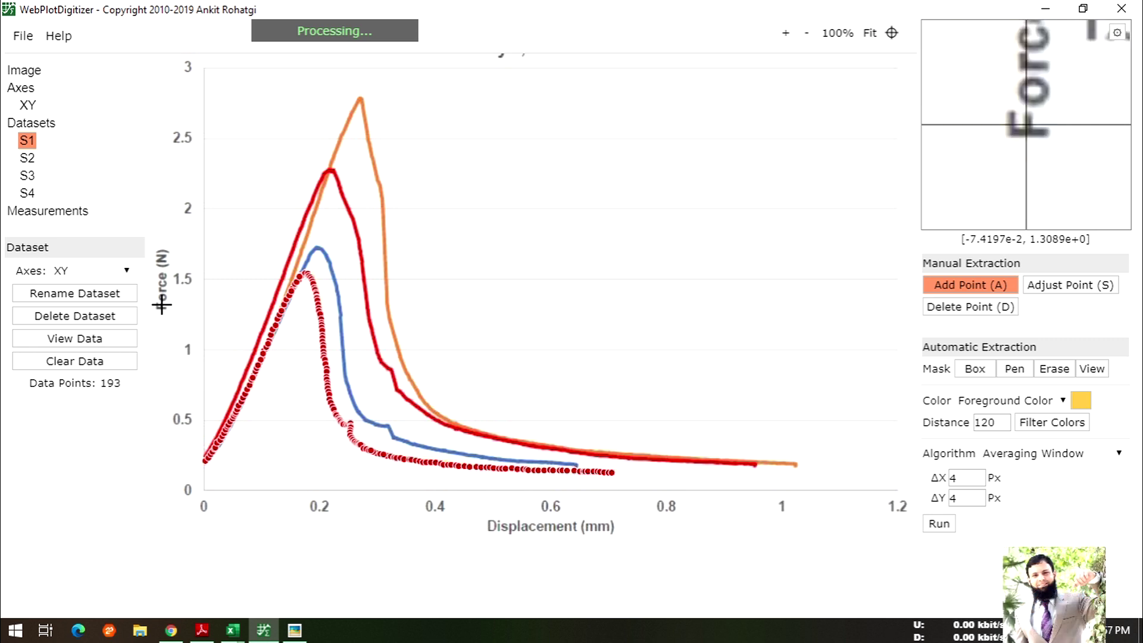
- Show the S3 and S4 points, then return to the S1 chart workbook
{"action": "left_click", "coordinate": [31, 176]}
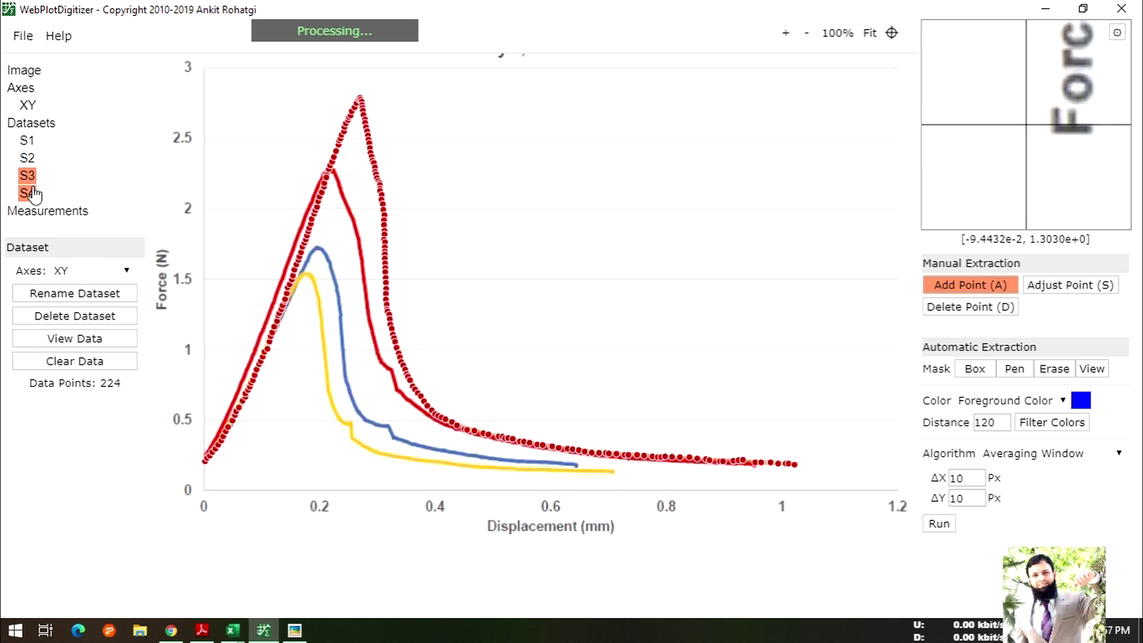
{"action": "left_click", "coordinate": [29, 193]}
{"action": "left_click", "coordinate": [37, 211]}
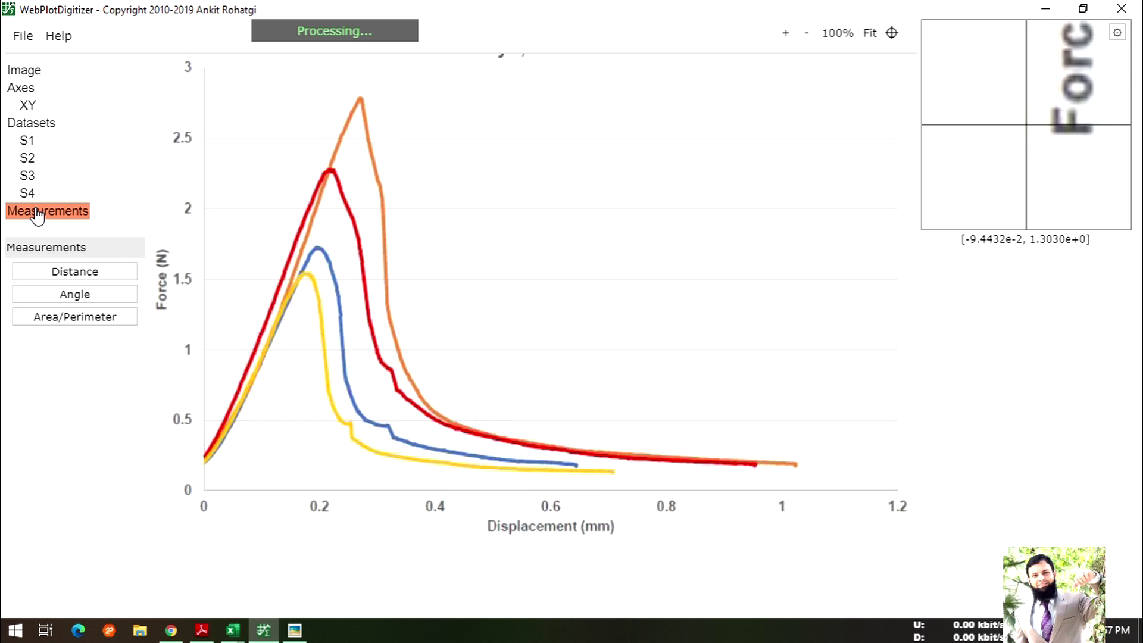
{"action": "left_click", "coordinate": [300, 626]}
{"action": "mouse_move", "coordinate": [232, 629]}
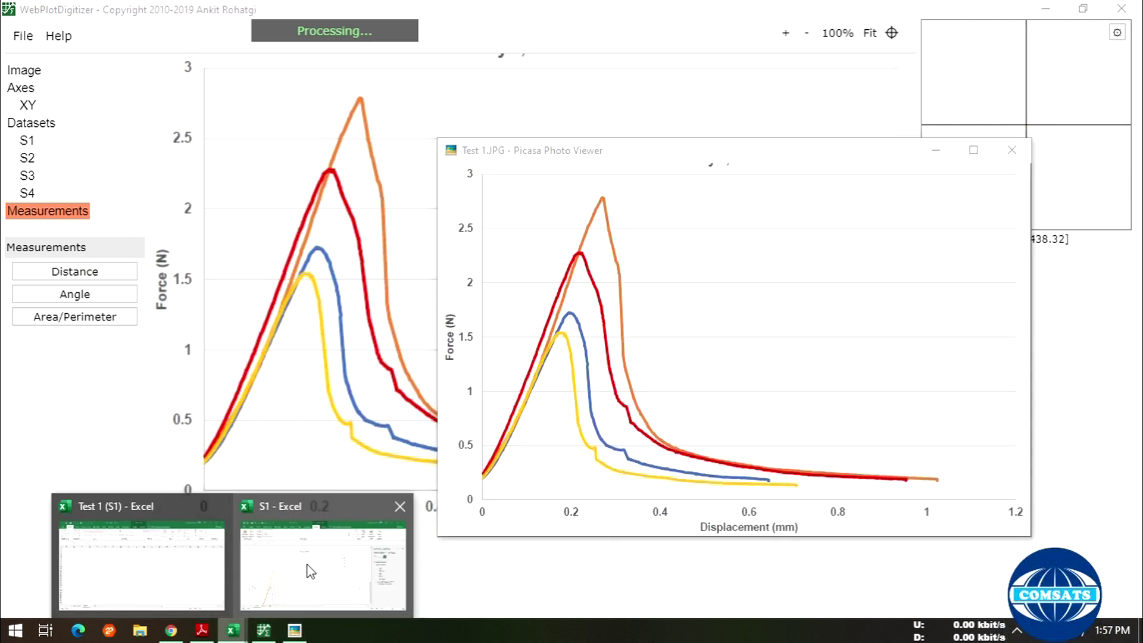
{"action": "left_click", "coordinate": [310, 571]}
- Close the reference figure viewer, then close S1.csv and discard its unsaved changes
{"action": "left_click", "coordinate": [843, 313]}
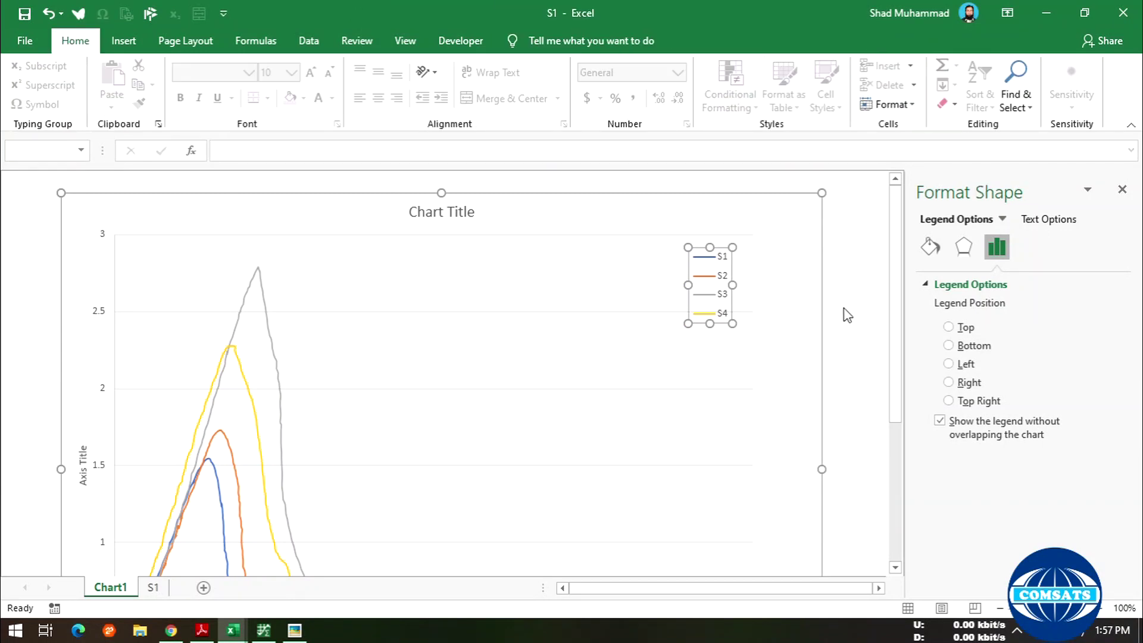
{"action": "scroll", "coordinate": [810, 340], "scroll_direction": "down", "scroll_amount": 3}
{"action": "left_click", "coordinate": [294, 630]}
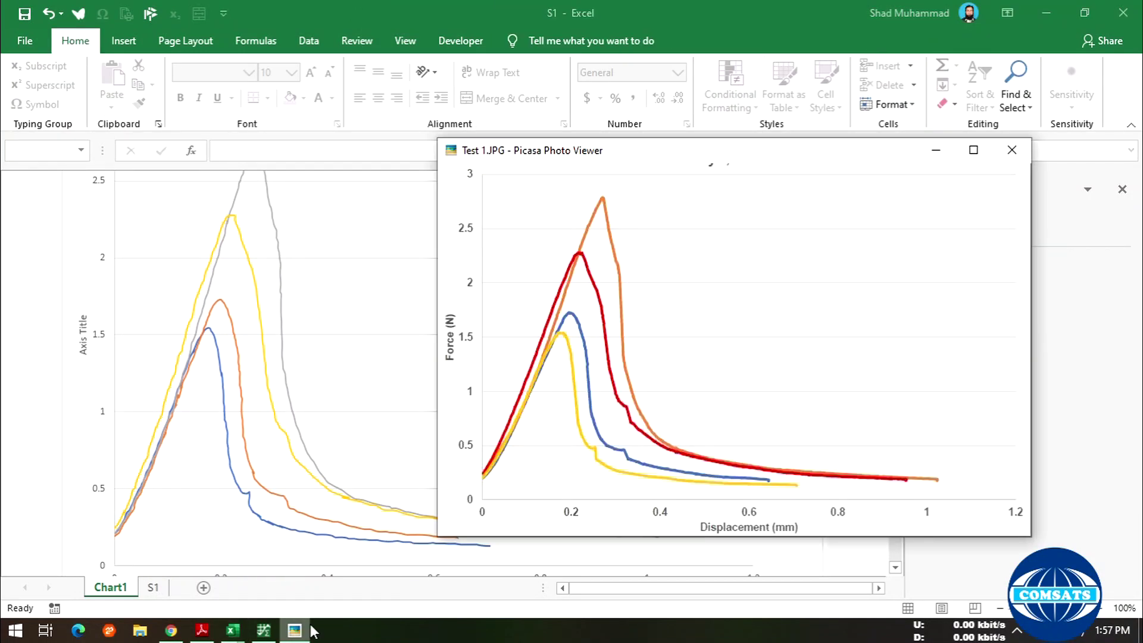
{"action": "left_click_drag", "start_coordinate": [688, 160], "coordinate": [718, 184]}
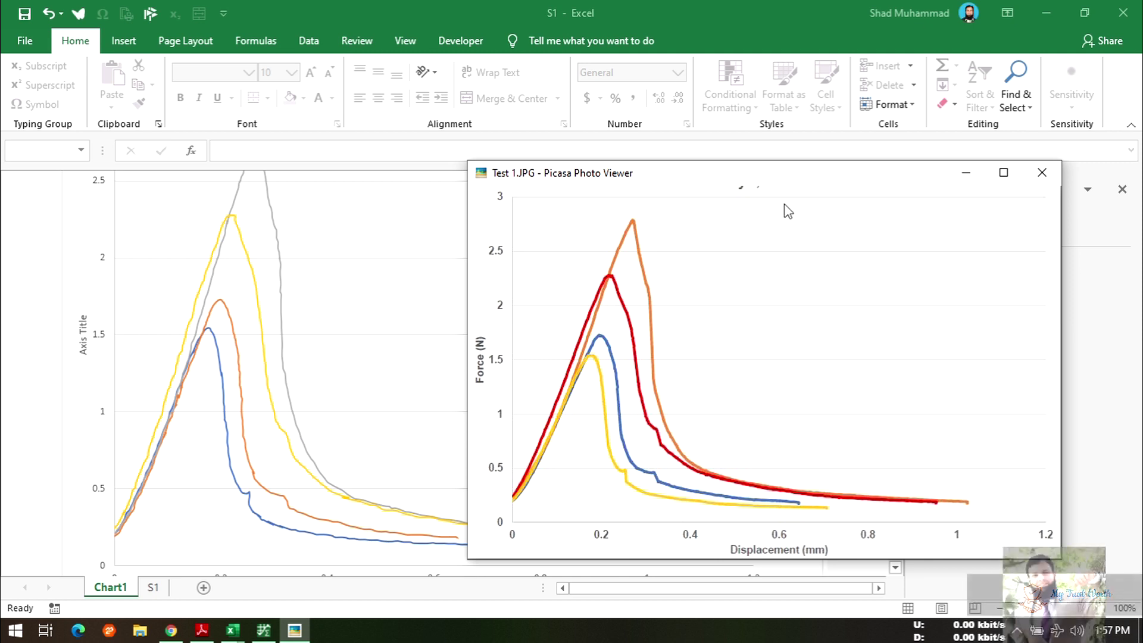
{"action": "left_click", "coordinate": [1042, 173]}
{"action": "left_click", "coordinate": [1124, 13]}
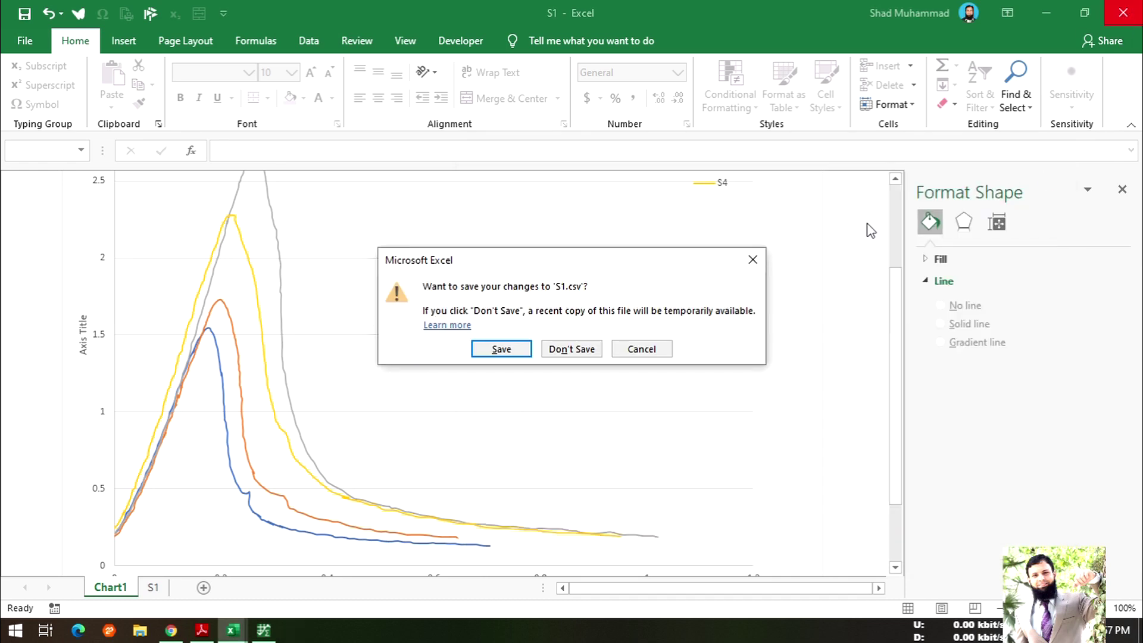
{"action": "left_click", "coordinate": [586, 349]}
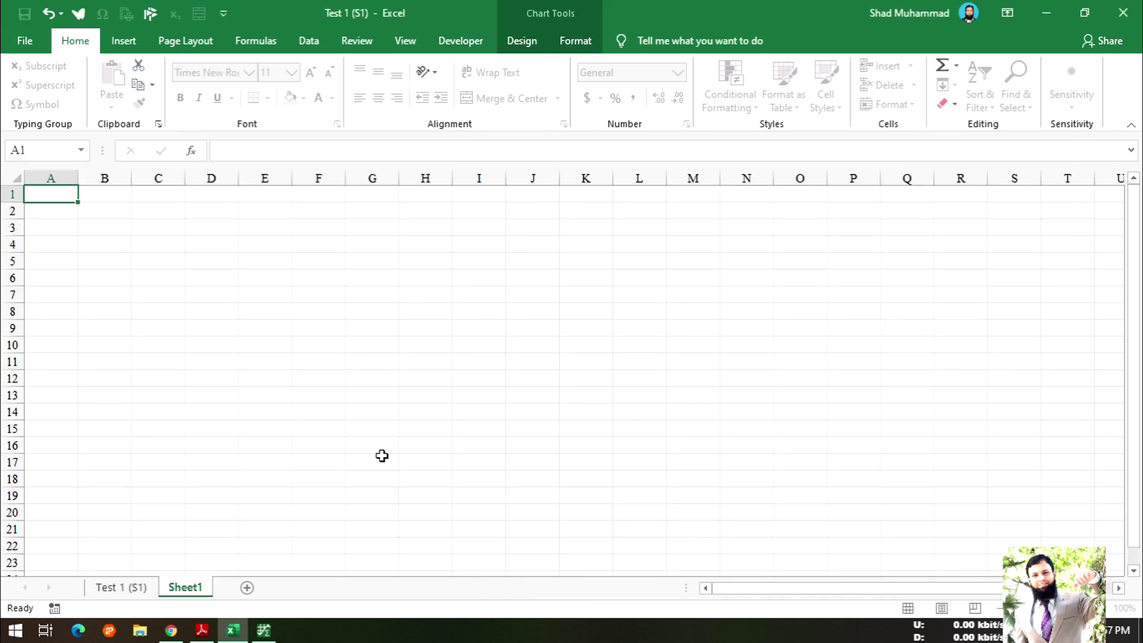
- In File Explorer, browse Files (E:) > Google Drive > Qurtaba University folder, checking FYP-2019 > Group # 2
{"action": "left_click", "coordinate": [142, 632]}
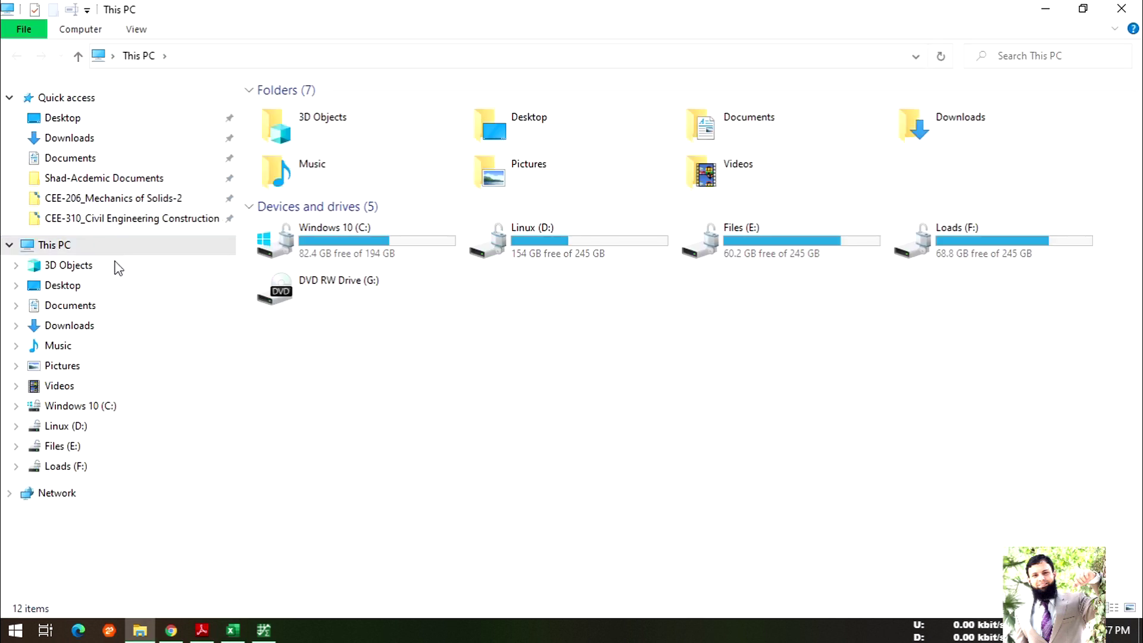
{"action": "double_click", "coordinate": [732, 257]}
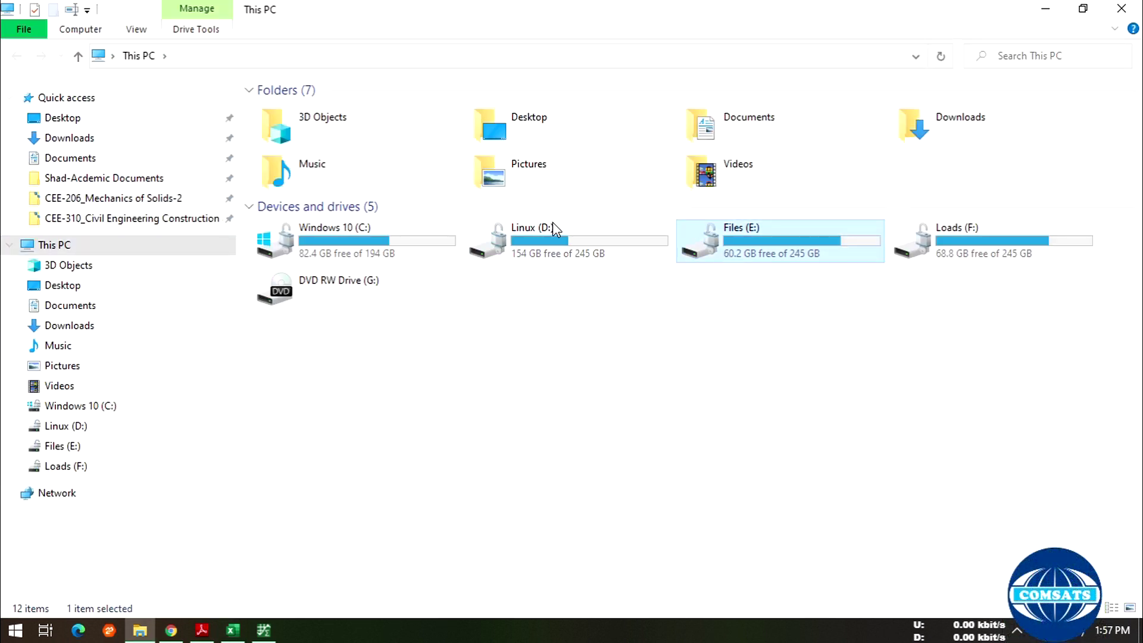
{"action": "double_click", "coordinate": [316, 132]}
{"action": "double_click", "coordinate": [360, 233]}
{"action": "scroll", "coordinate": [393, 315], "scroll_direction": "down", "scroll_amount": 1}
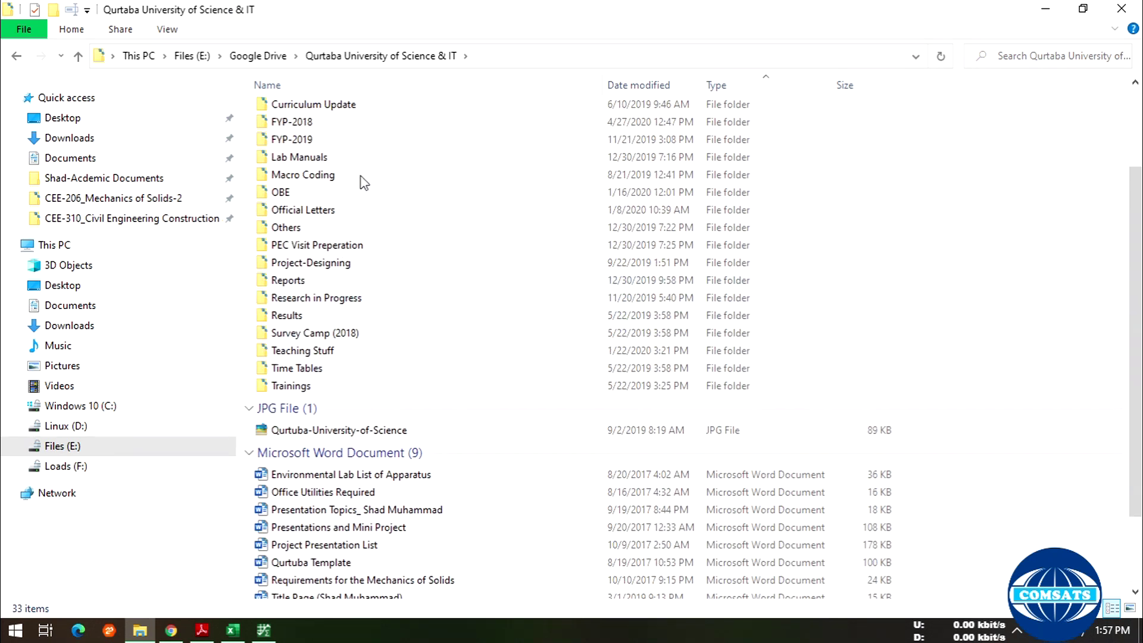
{"action": "scroll", "coordinate": [434, 398], "scroll_direction": "up", "scroll_amount": 2}
{"action": "double_click", "coordinate": [325, 268]}
{"action": "double_click", "coordinate": [349, 215]}
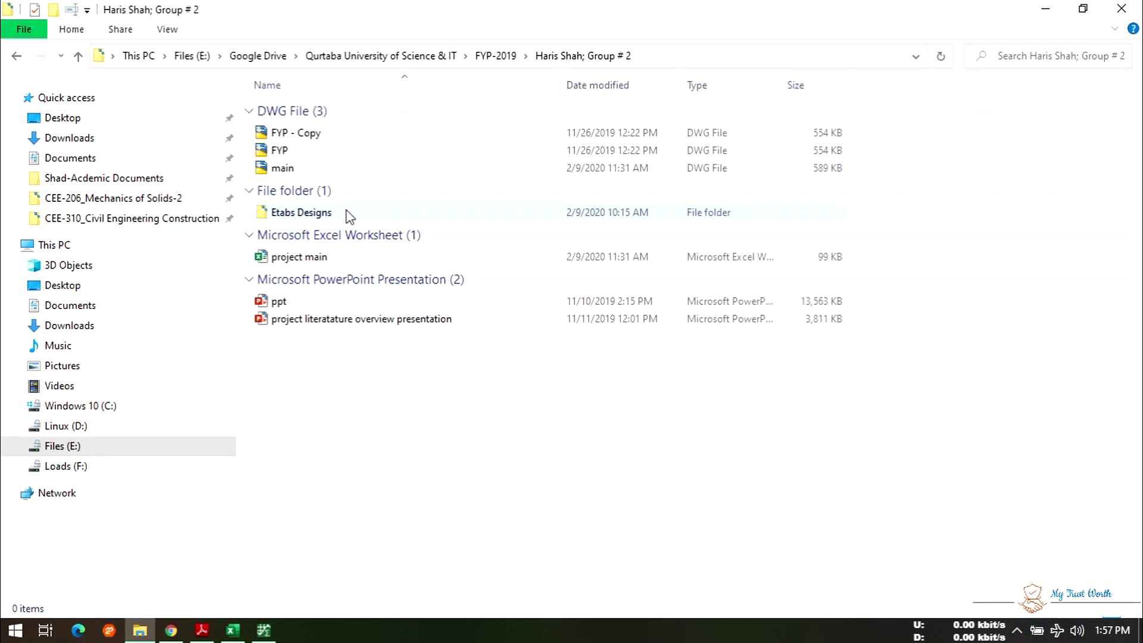
{"action": "left_click", "coordinate": [17, 56]}
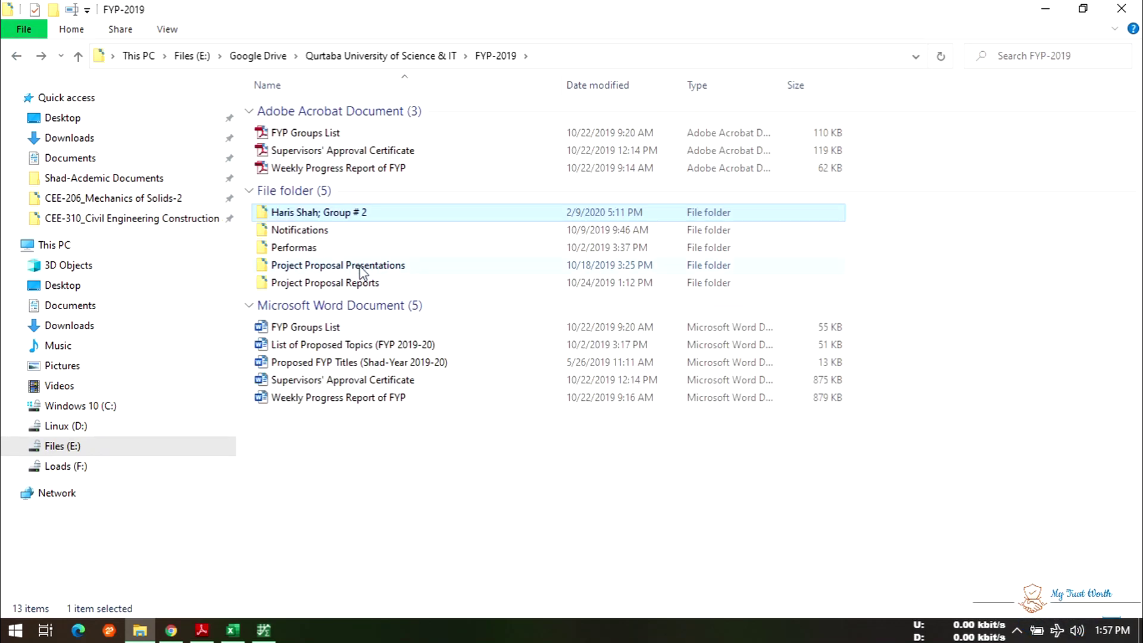
{"action": "left_click", "coordinate": [17, 56]}
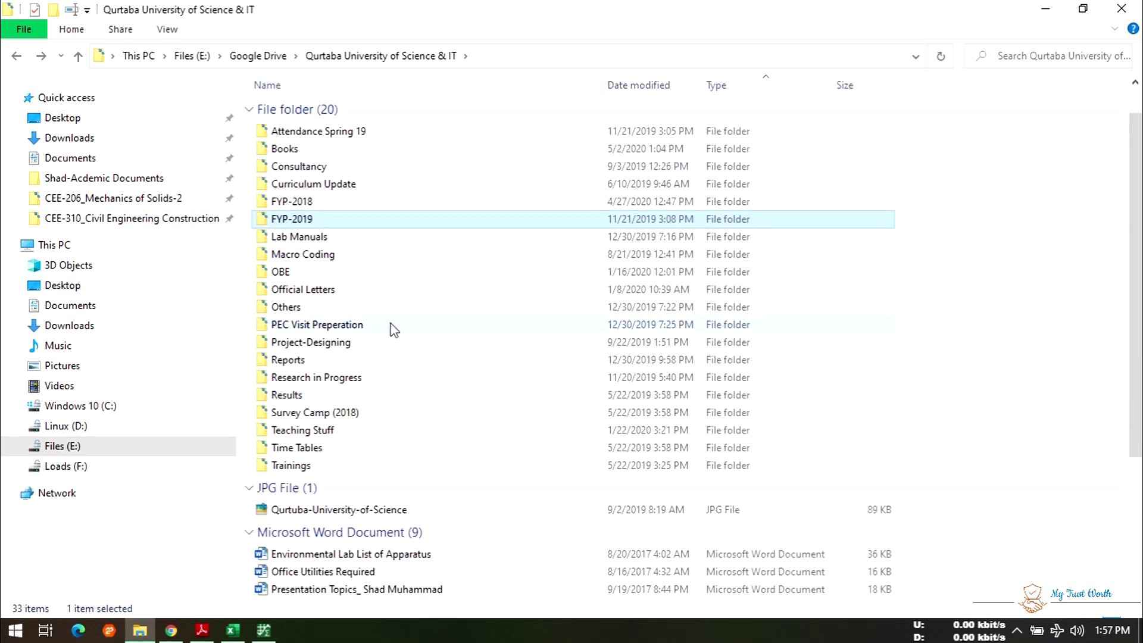
- Look through the Group # 2 Etabs Designs and Curriculum Update folders, returning to the university folder
{"action": "left_click", "coordinate": [397, 432]}
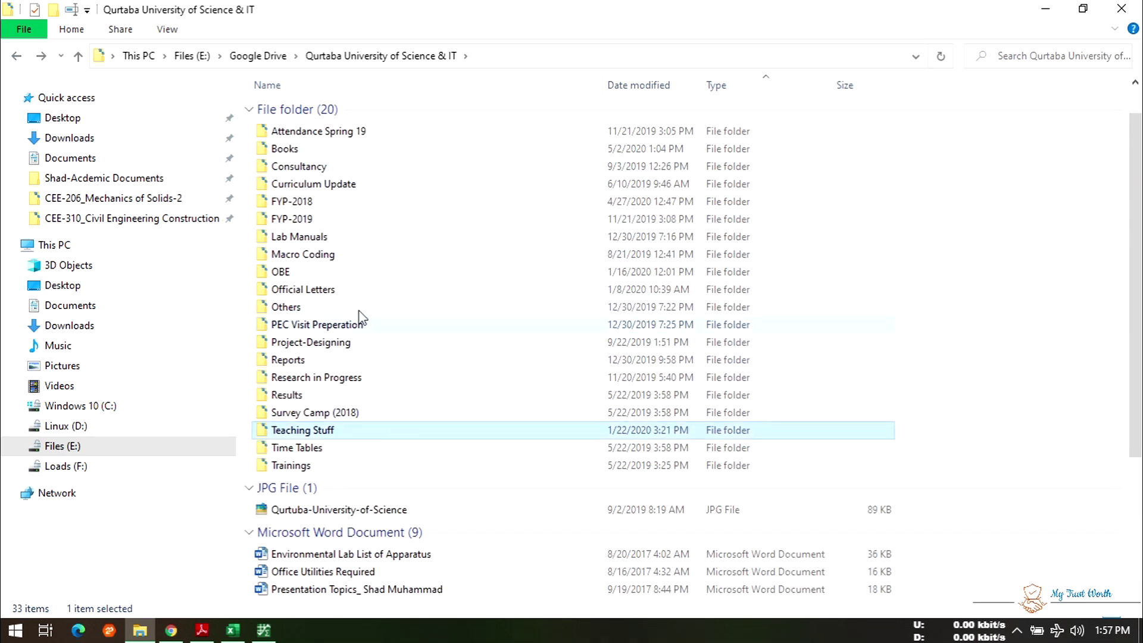
{"action": "double_click", "coordinate": [338, 221]}
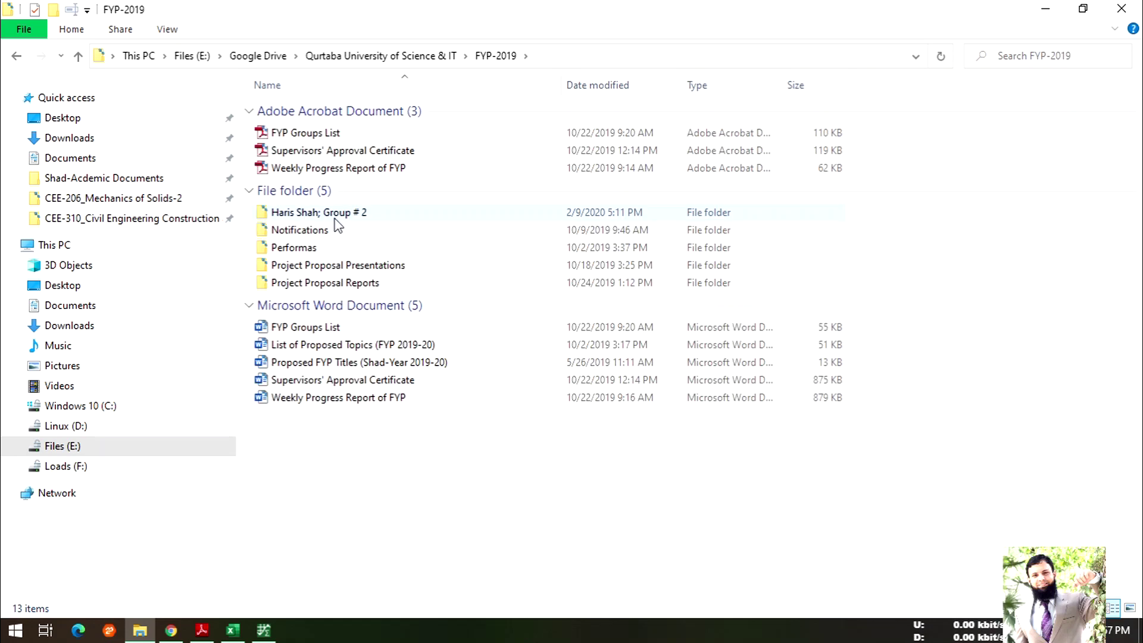
{"action": "double_click", "coordinate": [330, 213]}
{"action": "double_click", "coordinate": [327, 213]}
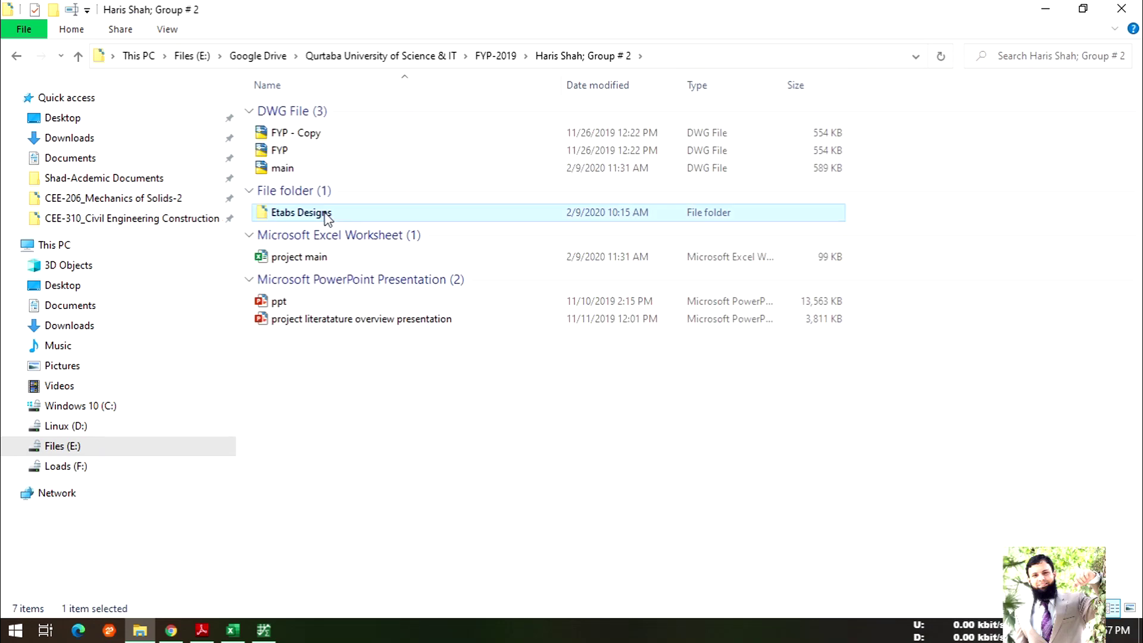
{"action": "left_click", "coordinate": [10, 64]}
{"action": "left_click", "coordinate": [10, 64]}
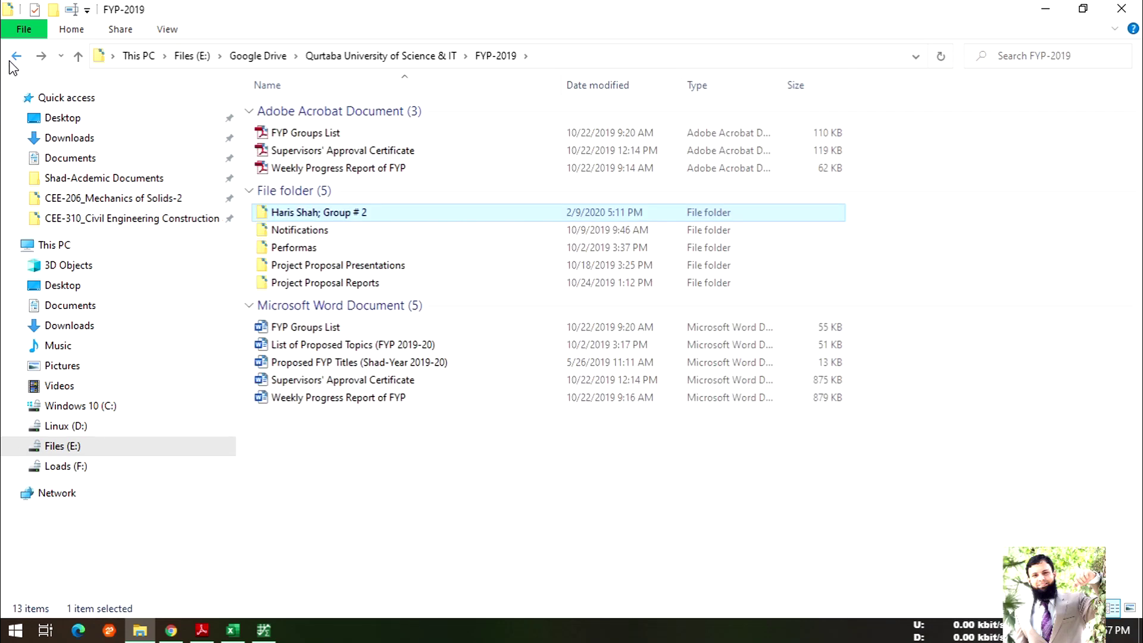
{"action": "left_click", "coordinate": [11, 64]}
{"action": "double_click", "coordinate": [307, 231]}
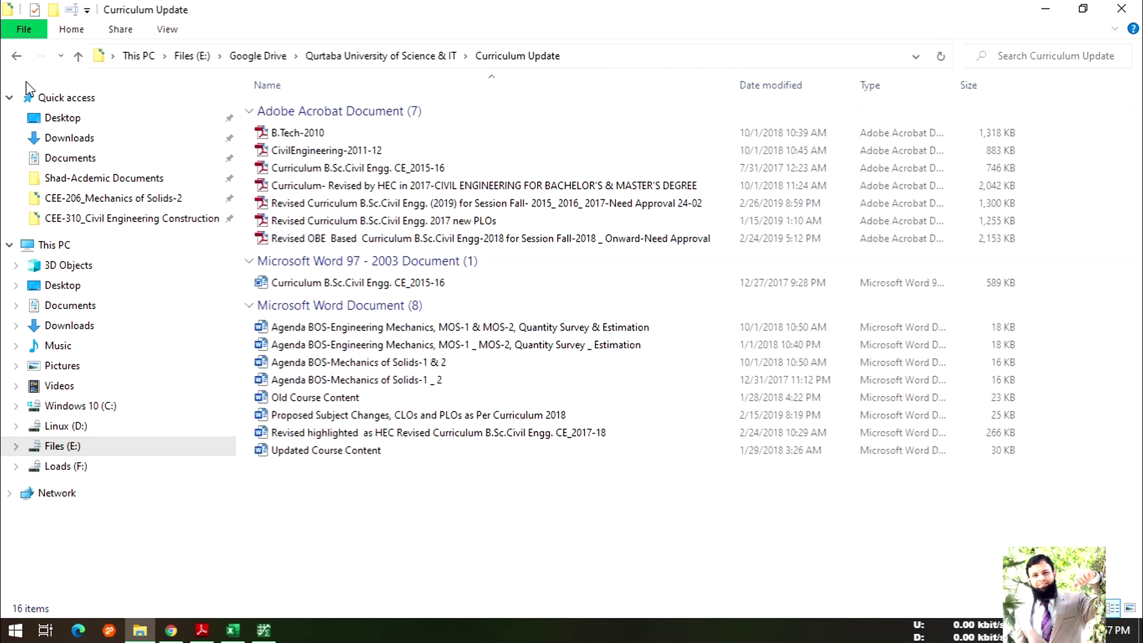
{"action": "left_click", "coordinate": [16, 56]}
- Open FYP-2018 > research > Graphs Digitalization Project and review its fourteen CSV files
{"action": "double_click", "coordinate": [317, 248]}
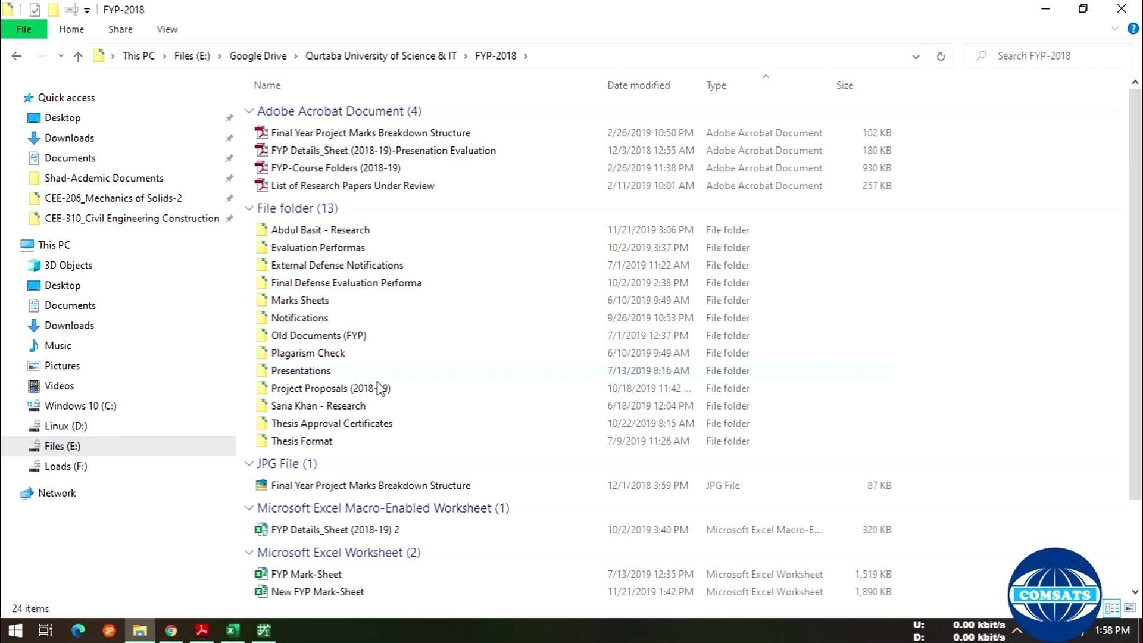
{"action": "left_click", "coordinate": [384, 405]}
{"action": "double_click", "coordinate": [381, 399]}
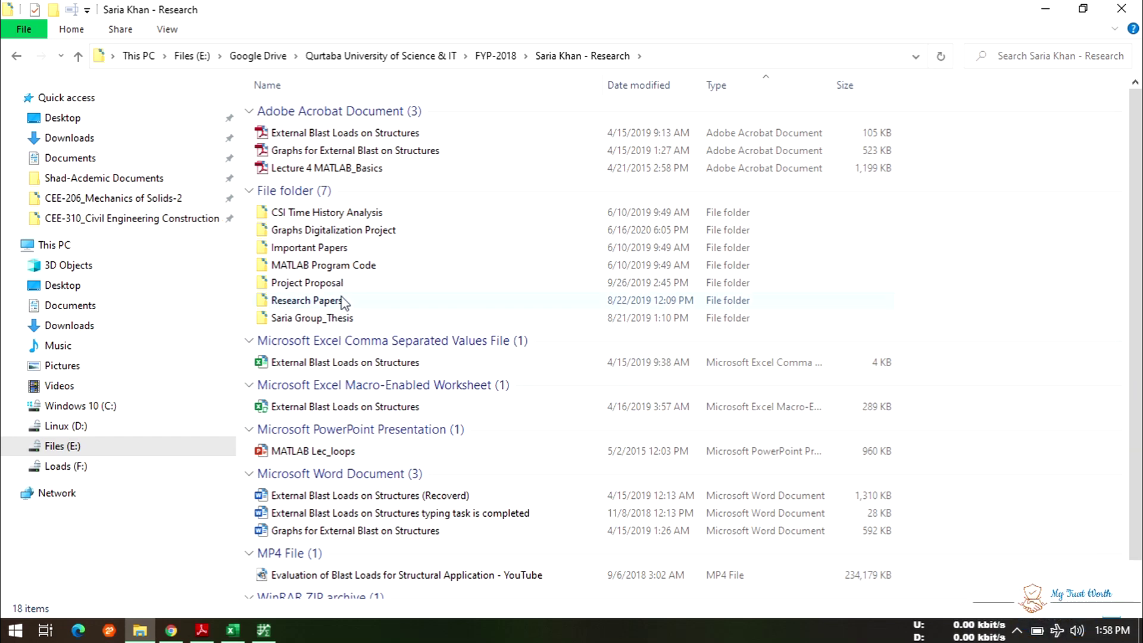
{"action": "left_click", "coordinate": [362, 237]}
{"action": "double_click", "coordinate": [362, 237]}
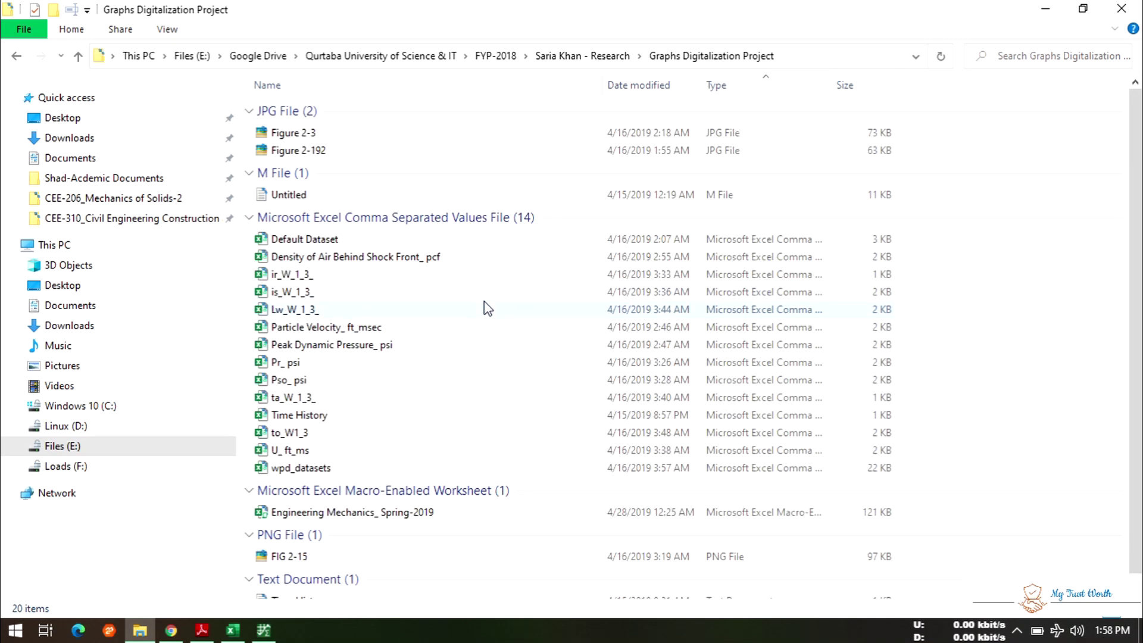
{"action": "left_click_drag", "start_coordinate": [901, 240], "coordinate": [365, 478]}
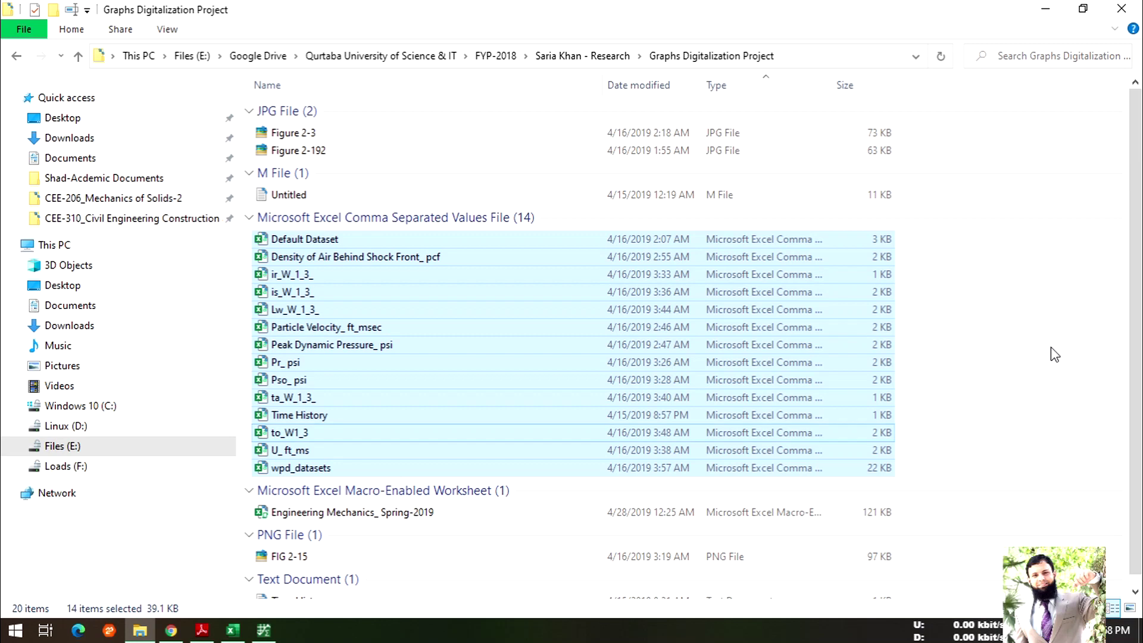
{"action": "left_click", "coordinate": [934, 370]}
{"action": "scroll", "coordinate": [714, 428], "scroll_direction": "down", "scroll_amount": 1}
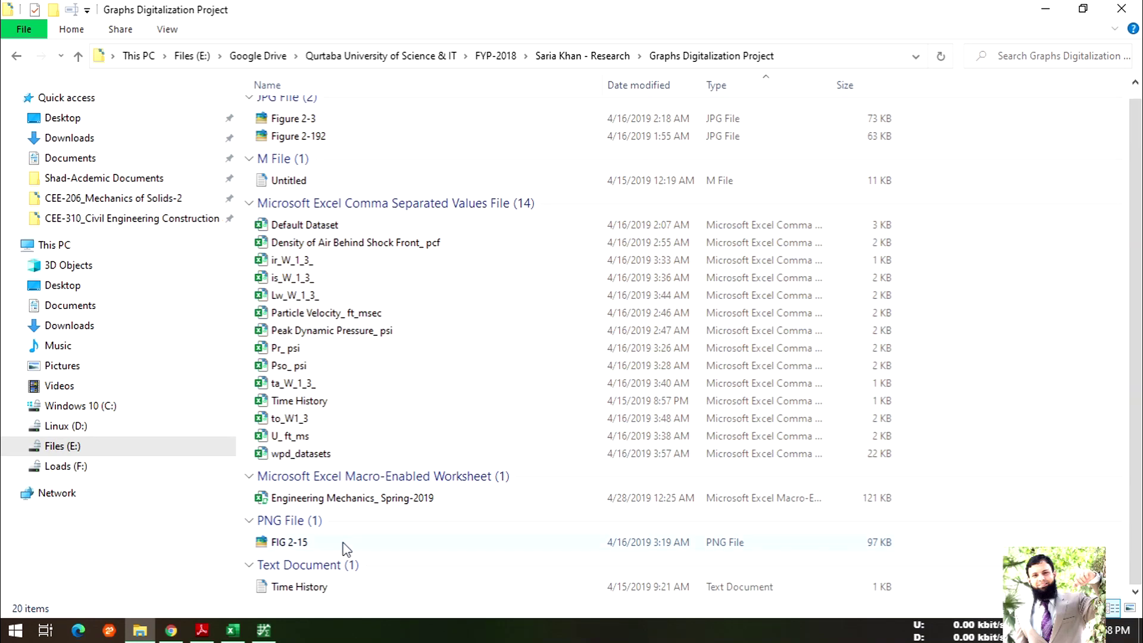
{"action": "left_click", "coordinate": [316, 543]}
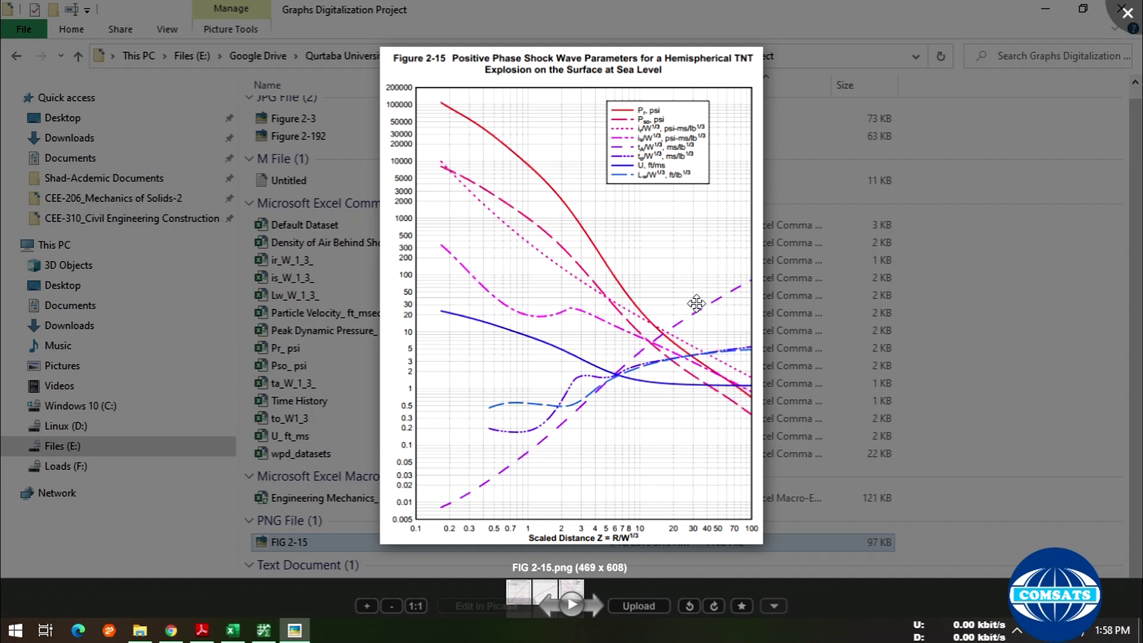
{"action": "left_click", "coordinate": [1137, 16]}
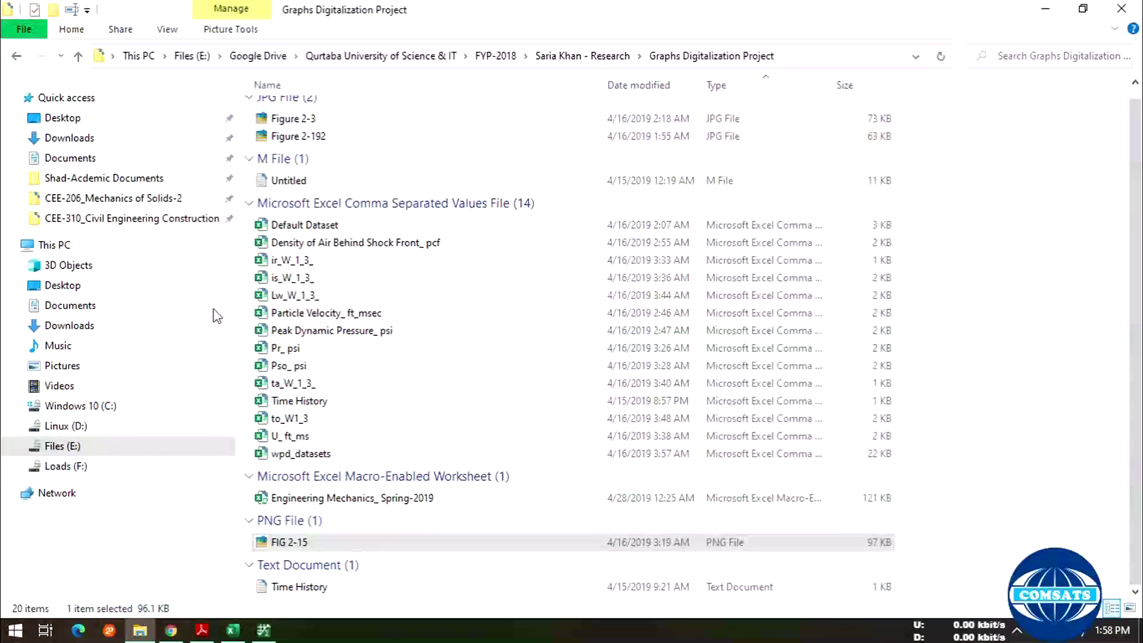
{"action": "left_click", "coordinate": [326, 232]}
{"action": "left_click", "coordinate": [377, 247]}
{"action": "left_click", "coordinate": [326, 276]}
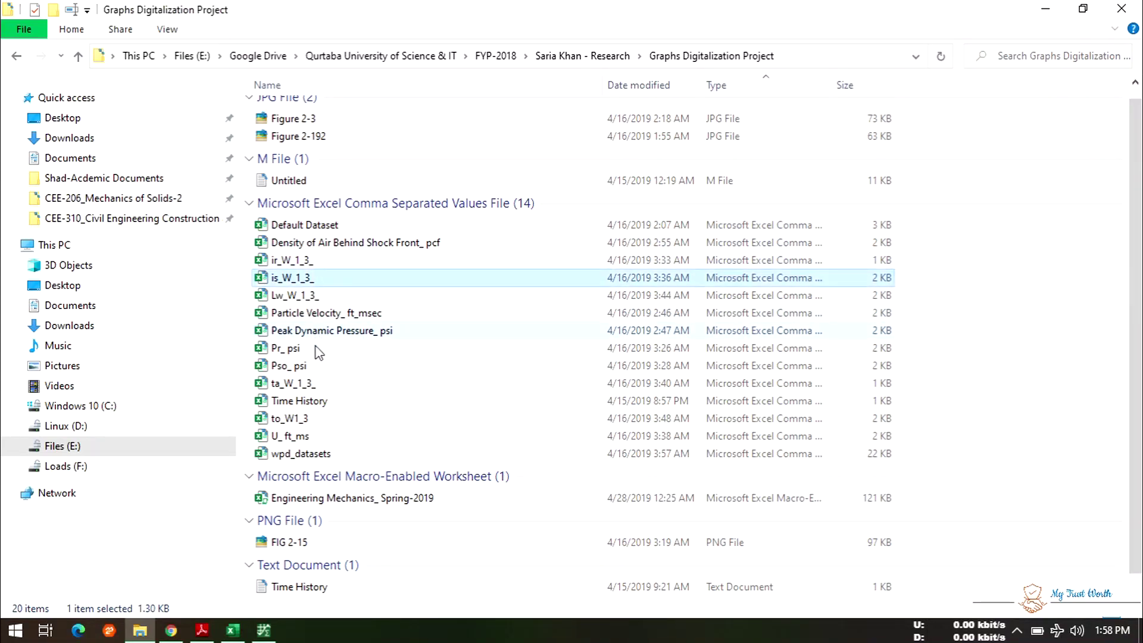
- Review columns A and B of Pso_ psi.csv in Excel, then bring the WebPlotDigitizer plot forward
{"action": "double_click", "coordinate": [317, 366]}
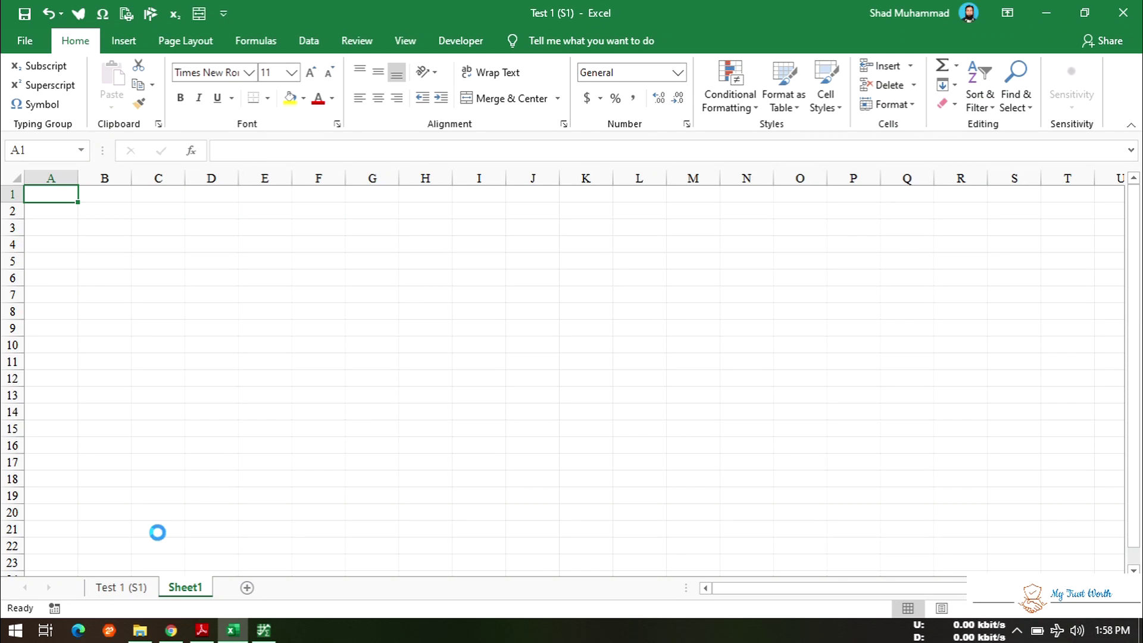
{"action": "scroll", "coordinate": [363, 439], "scroll_direction": "down", "scroll_amount": 20}
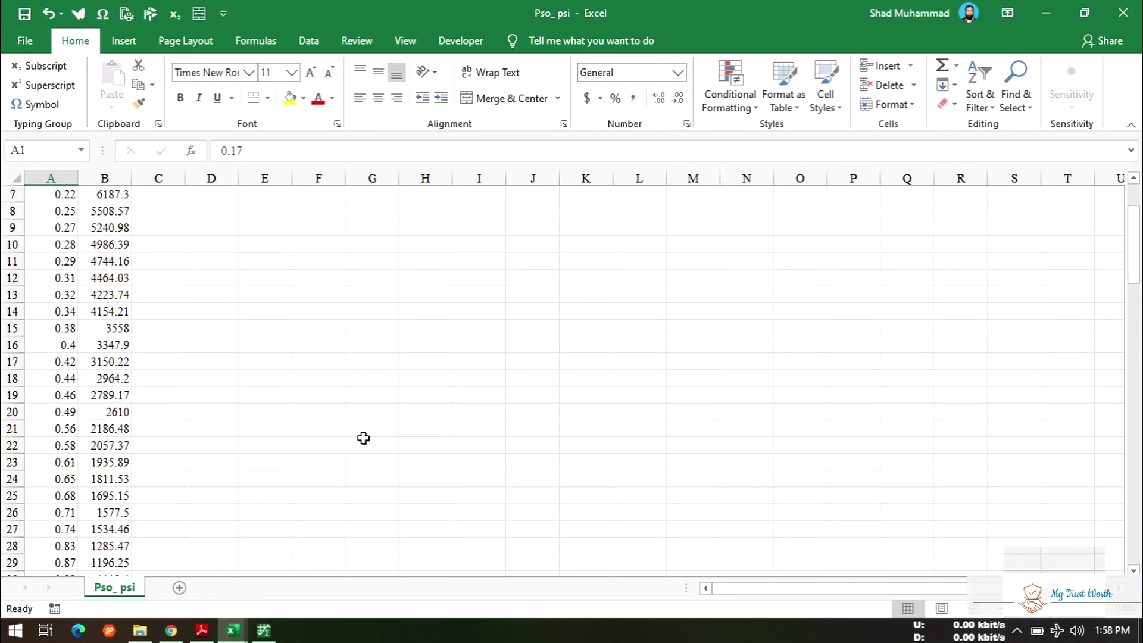
{"action": "scroll", "coordinate": [363, 438], "scroll_direction": "up", "scroll_amount": 20}
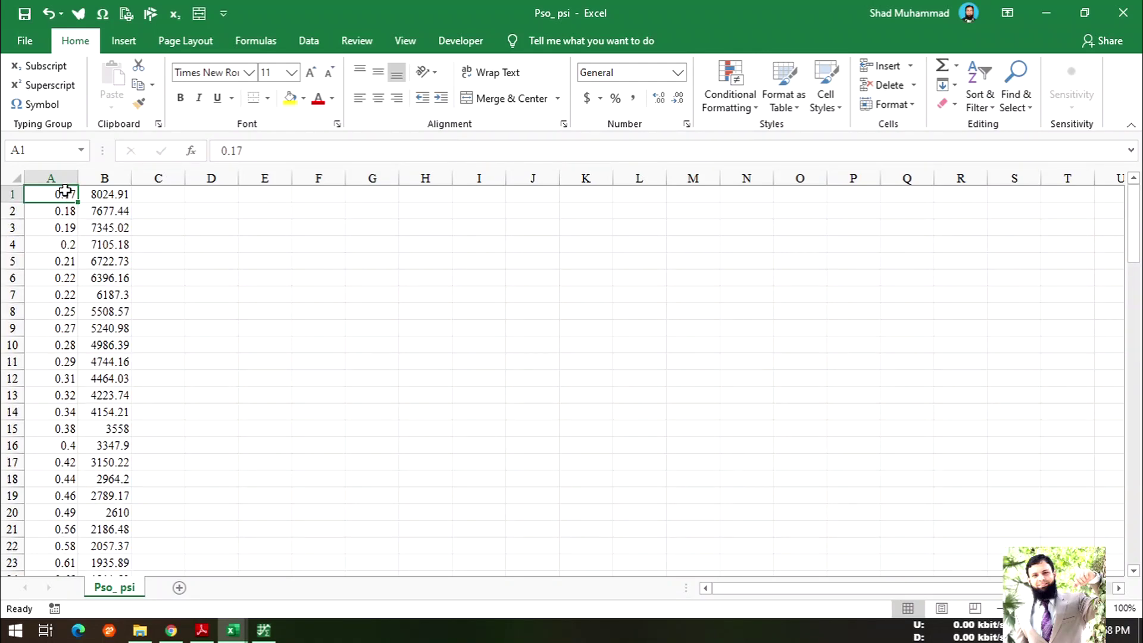
{"action": "left_click", "coordinate": [264, 630]}
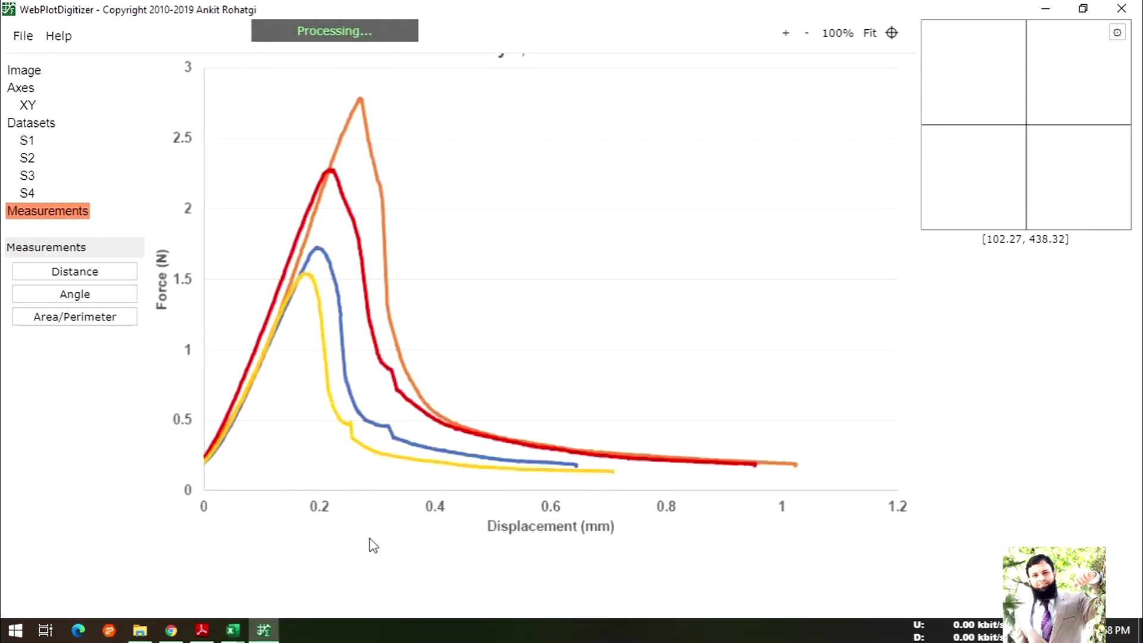